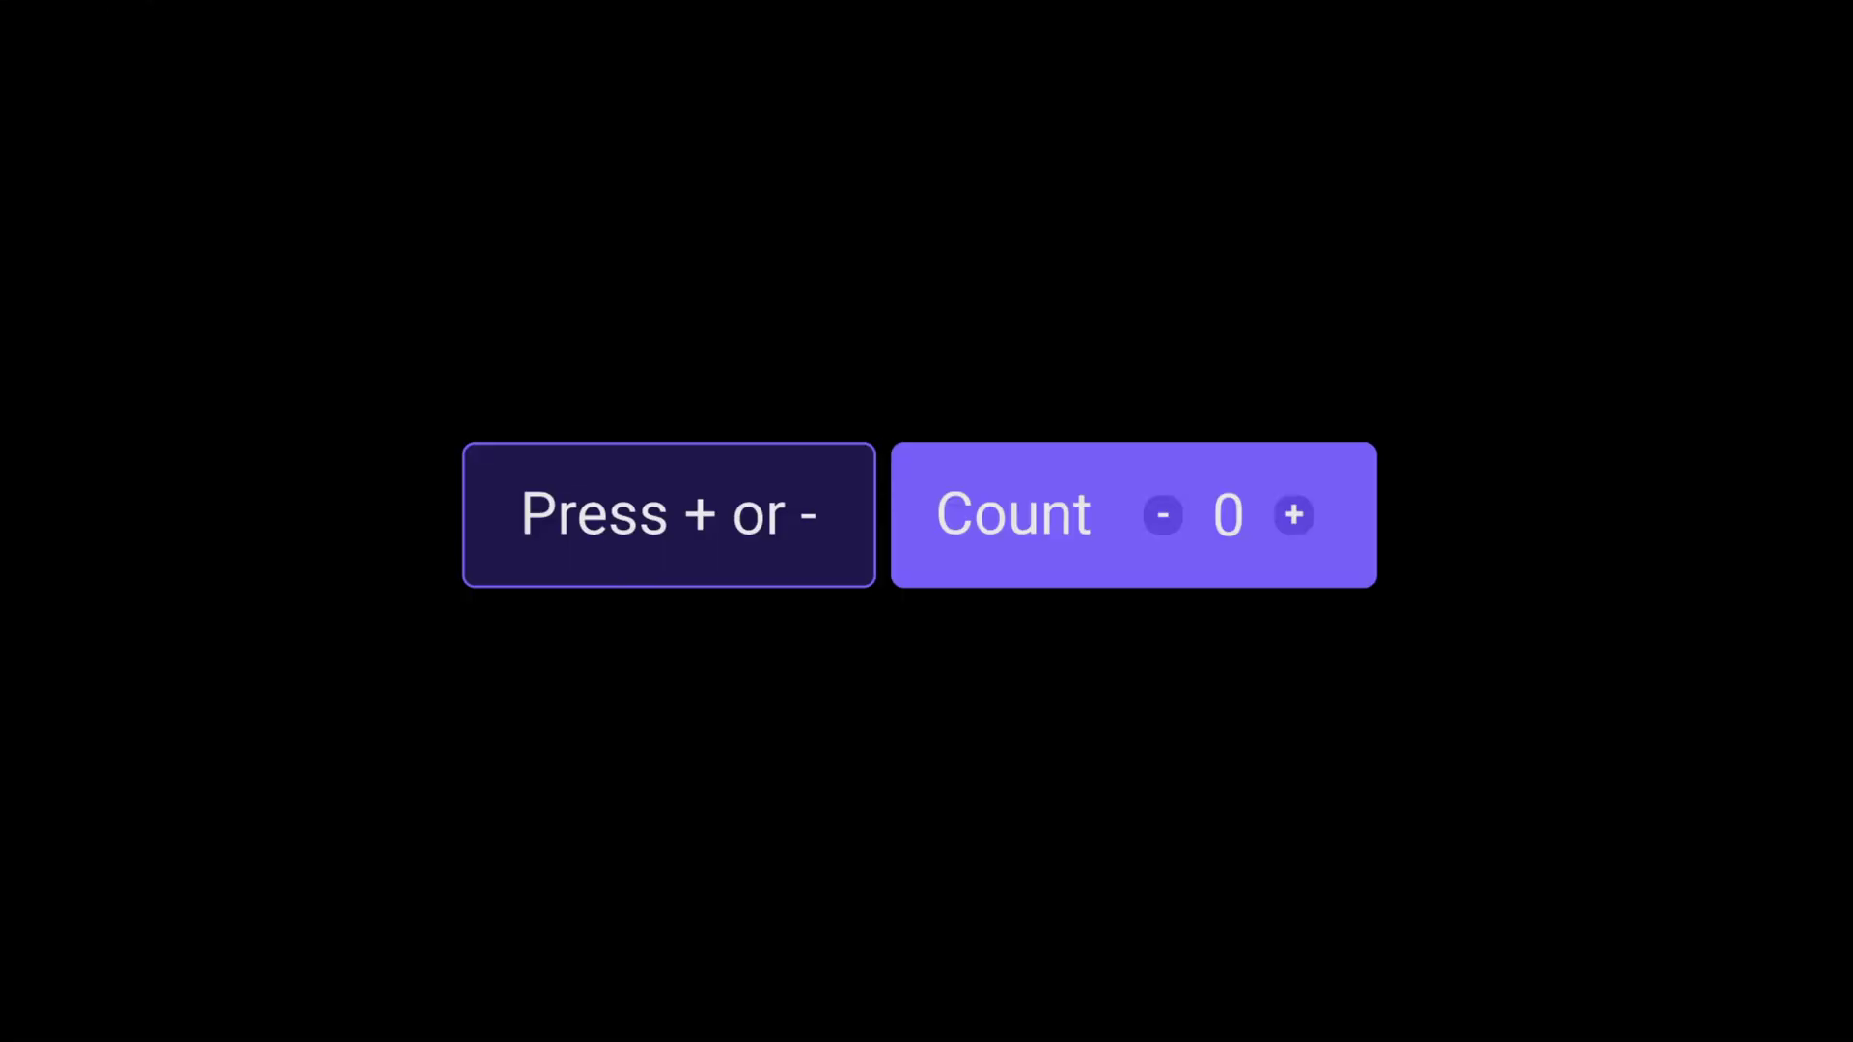
# Test the counter prototype by raising the count once and lowering it twice
pyautogui.click(1294, 516)
pyautogui.click(1168, 519)
pyautogui.click(1157, 518)
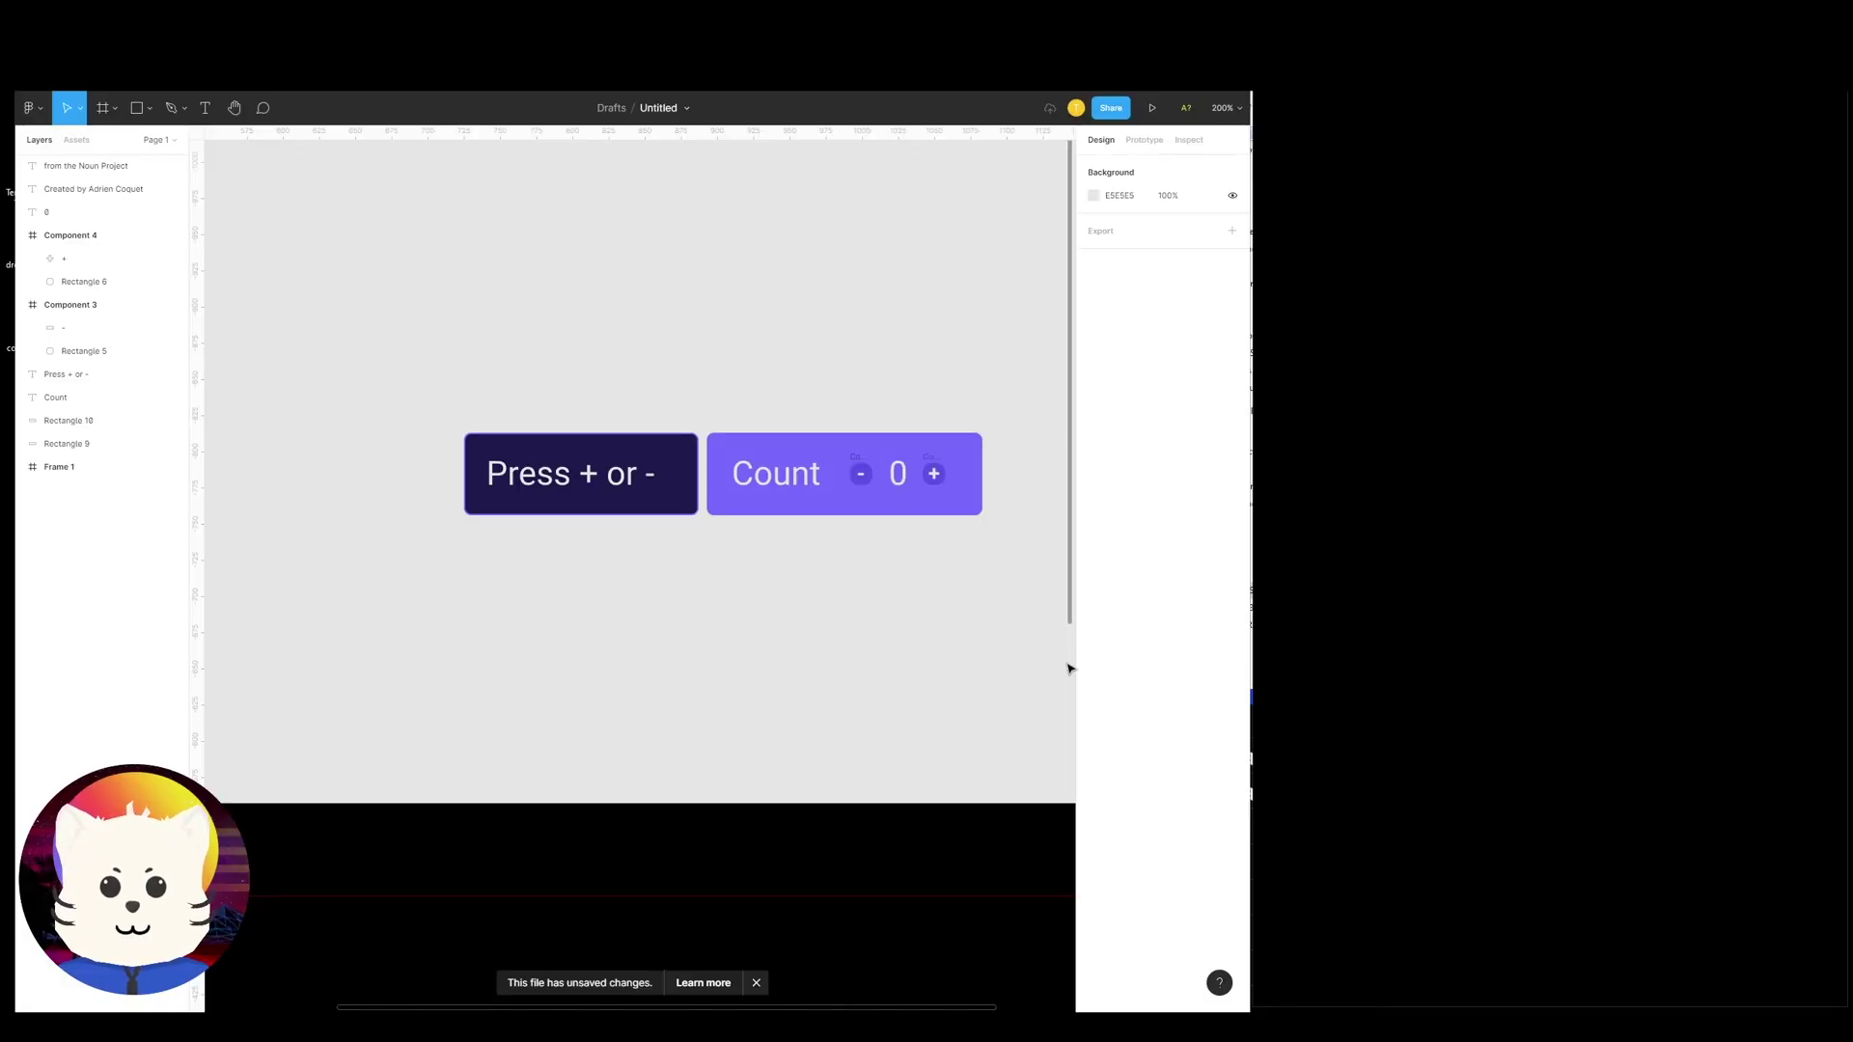
# Examine the counter design made of the instruction box and the Count panel with its minus and plus buttons
pyautogui.scroll(1, 929, 668)
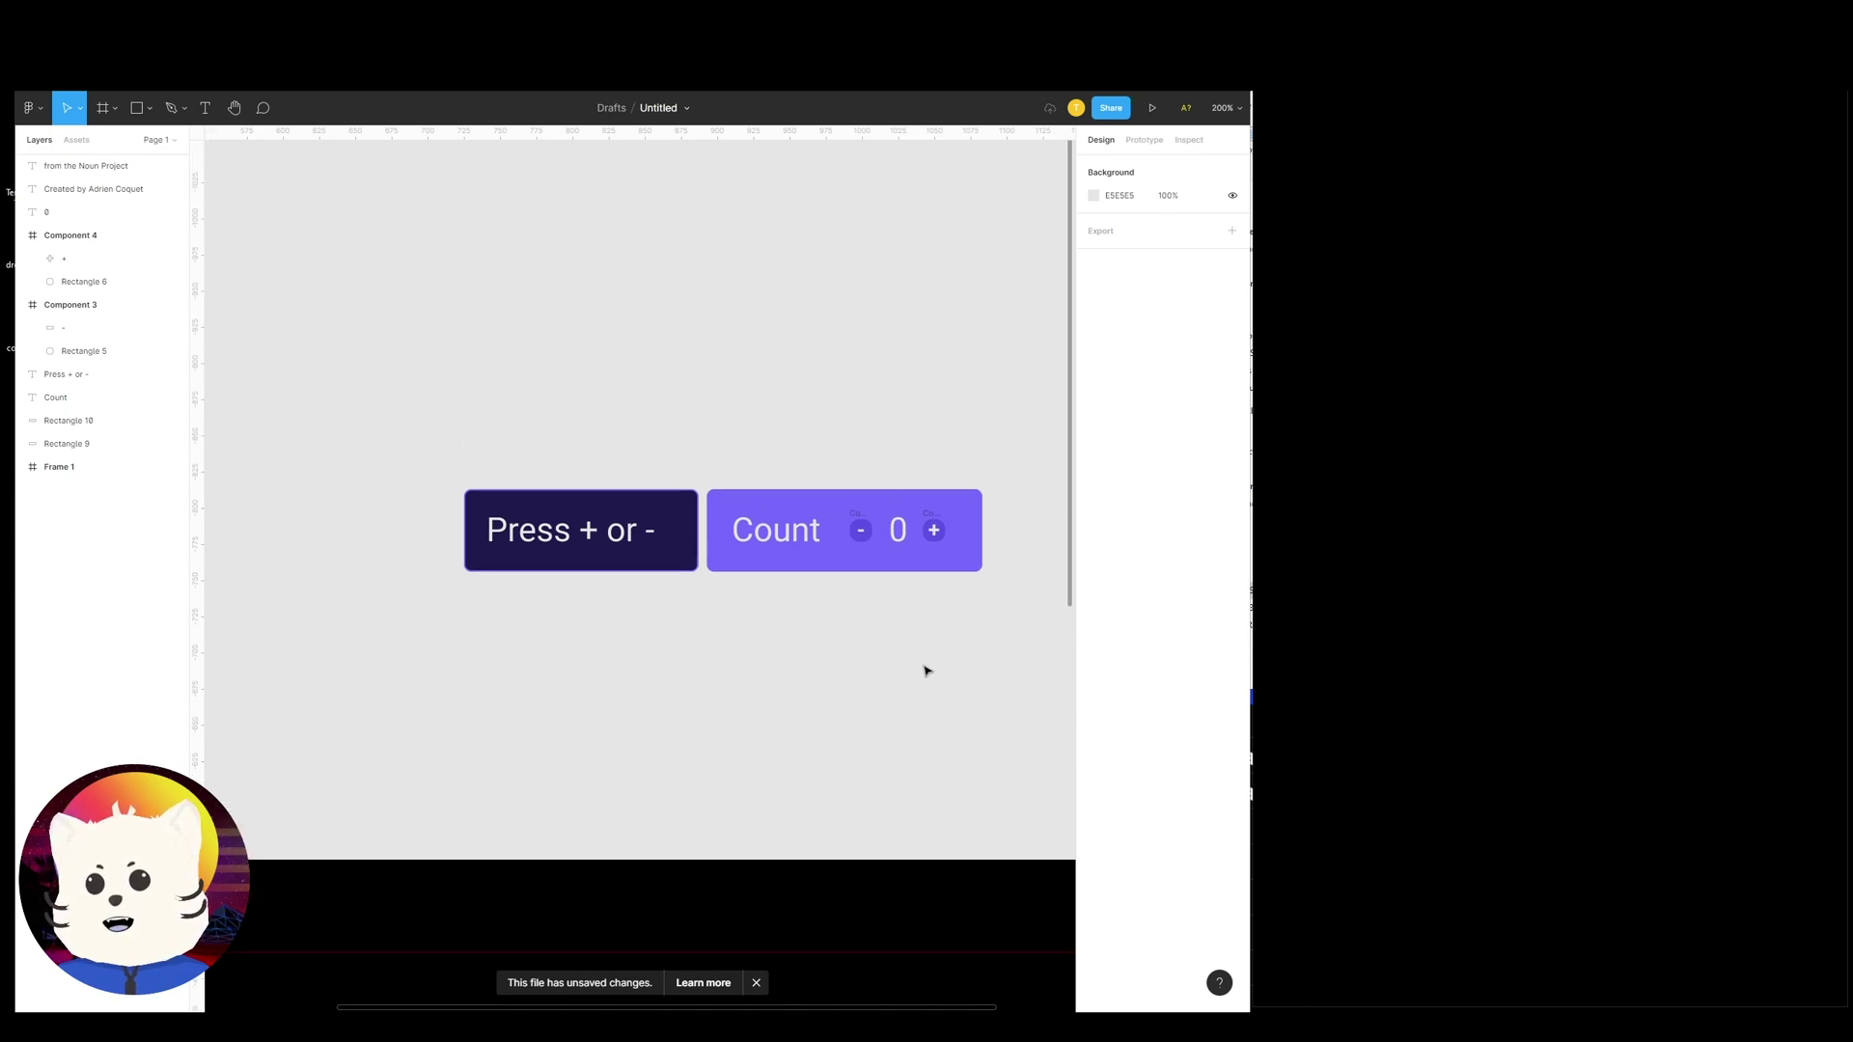
pyautogui.click(828, 568)
pyautogui.scroll(-3, 869, 598)
pyautogui.moveTo(933, 535); pyautogui.dragTo(340, 282)
pyautogui.moveTo(745, 372); pyautogui.dragTo(726, 447)
pyautogui.moveTo(699, 506)
pyautogui.mouseDown()
pyautogui.moveTo(724, 467)
pyautogui.moveTo(695, 492)
pyautogui.mouseUp()
pyautogui.moveTo(835, 491); pyautogui.dragTo(867, 530)
pyautogui.click(883, 536)
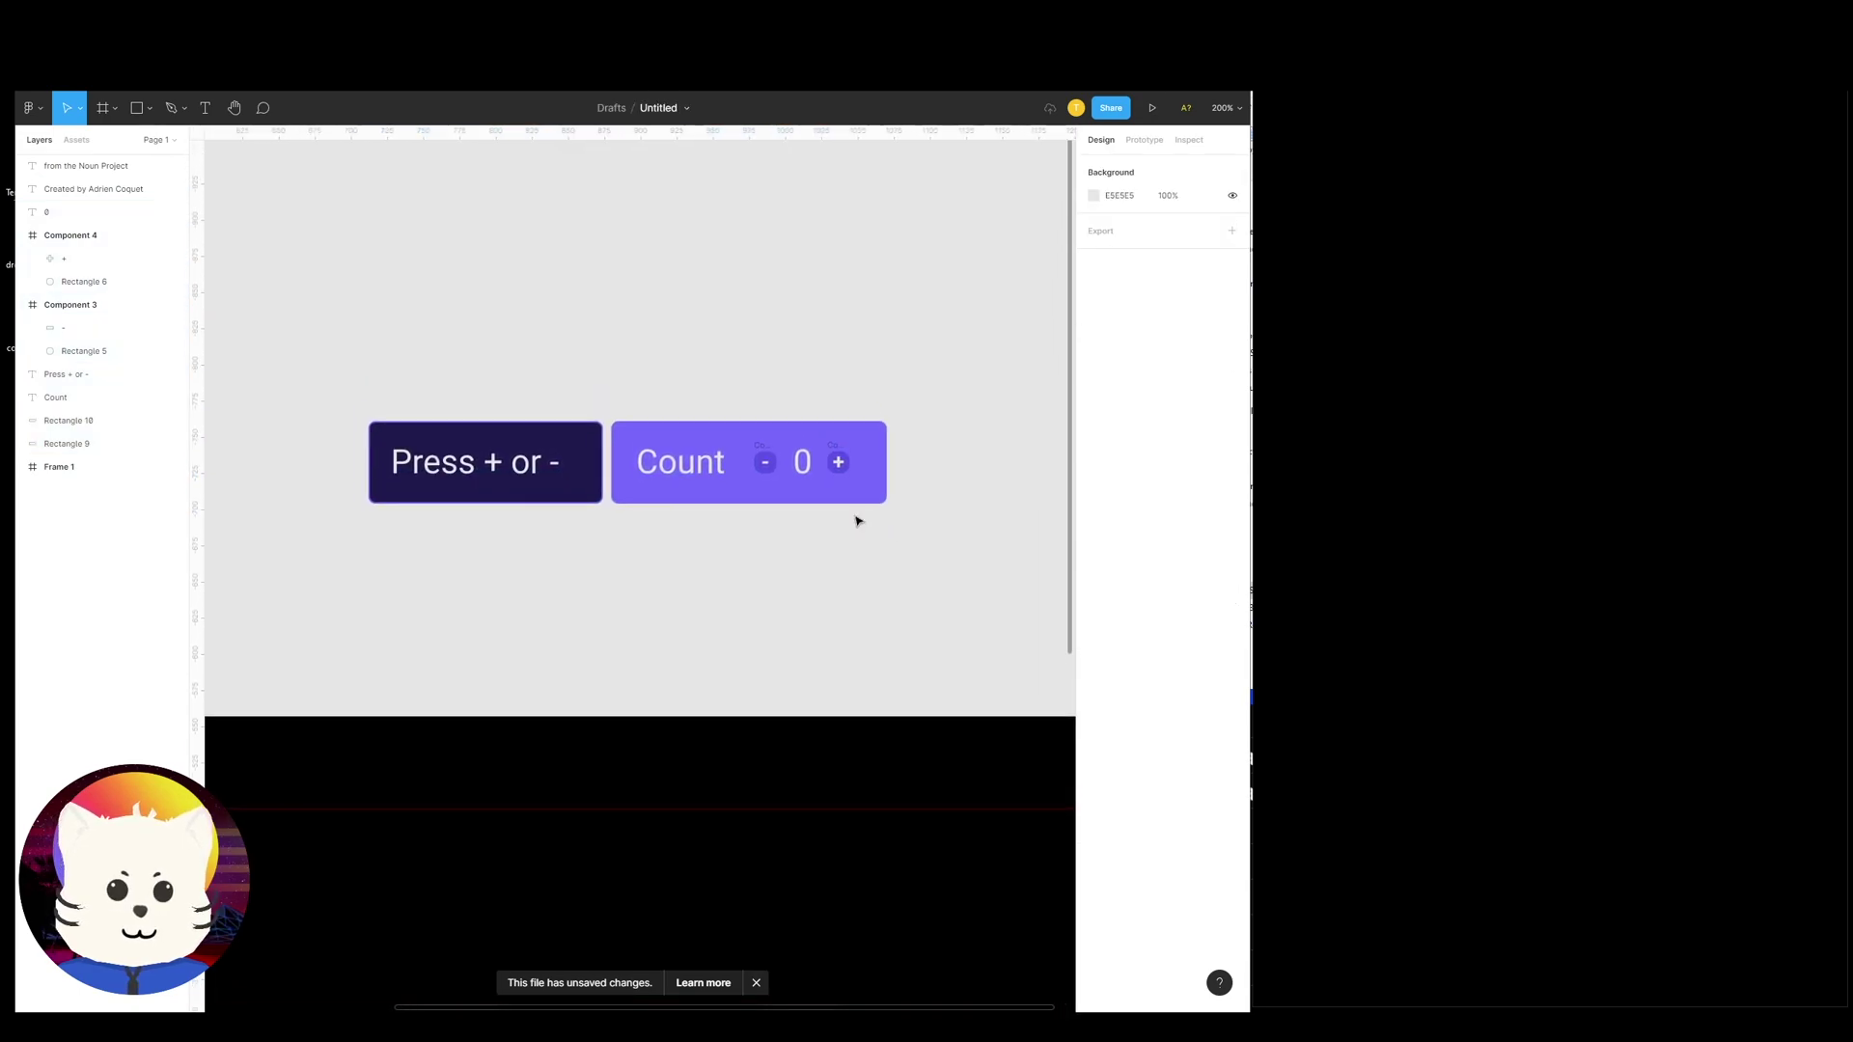
# Inspect the sign and rounded rectangle layers that make up the minus and plus buttons
pyautogui.doubleClick(771, 464)
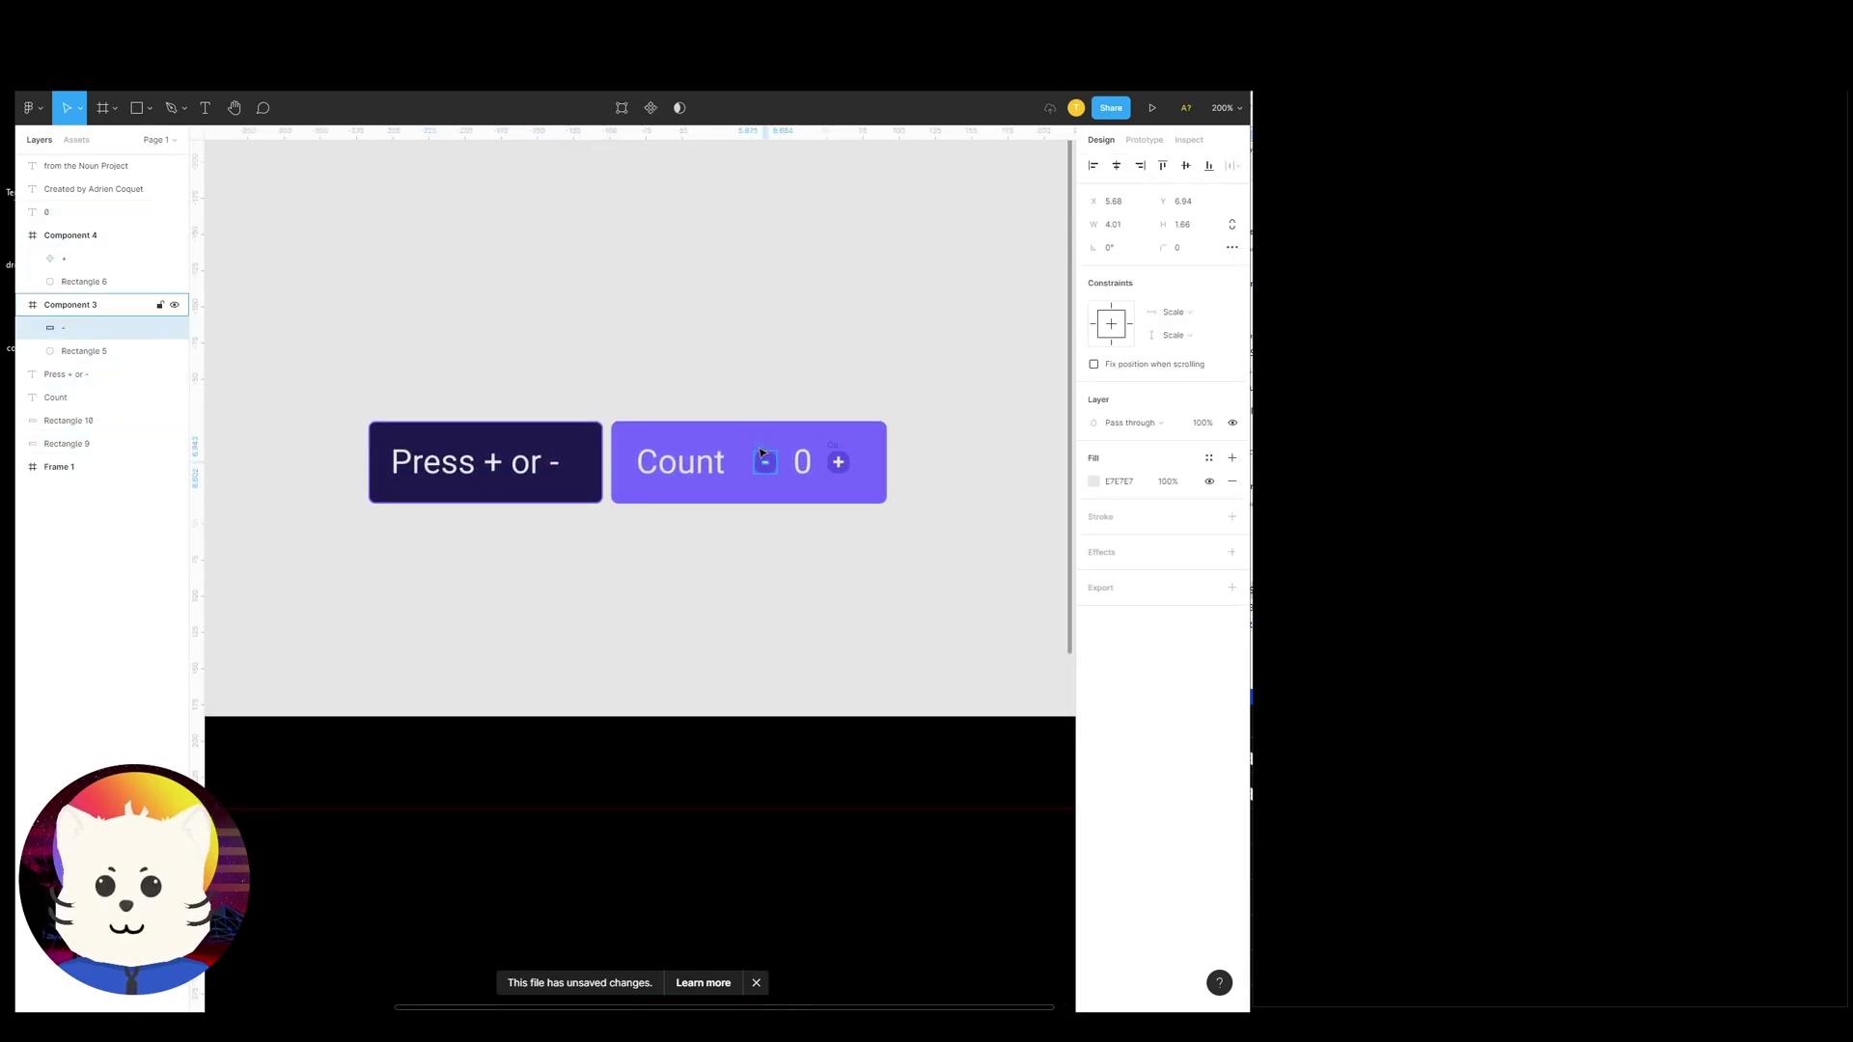
pyautogui.click(804, 560)
pyautogui.moveTo(806, 527); pyautogui.dragTo(600, 744)
pyautogui.press('+')
pyautogui.moveTo(634, 546); pyautogui.dragTo(632, 505)
pyautogui.hotkey('ctrl', 'z')
pyautogui.press('+')
pyautogui.press('+')
pyautogui.doubleClick(637, 492)
pyautogui.hotkey('ctrl', 'z')
pyautogui.press('-')
pyautogui.press('-')
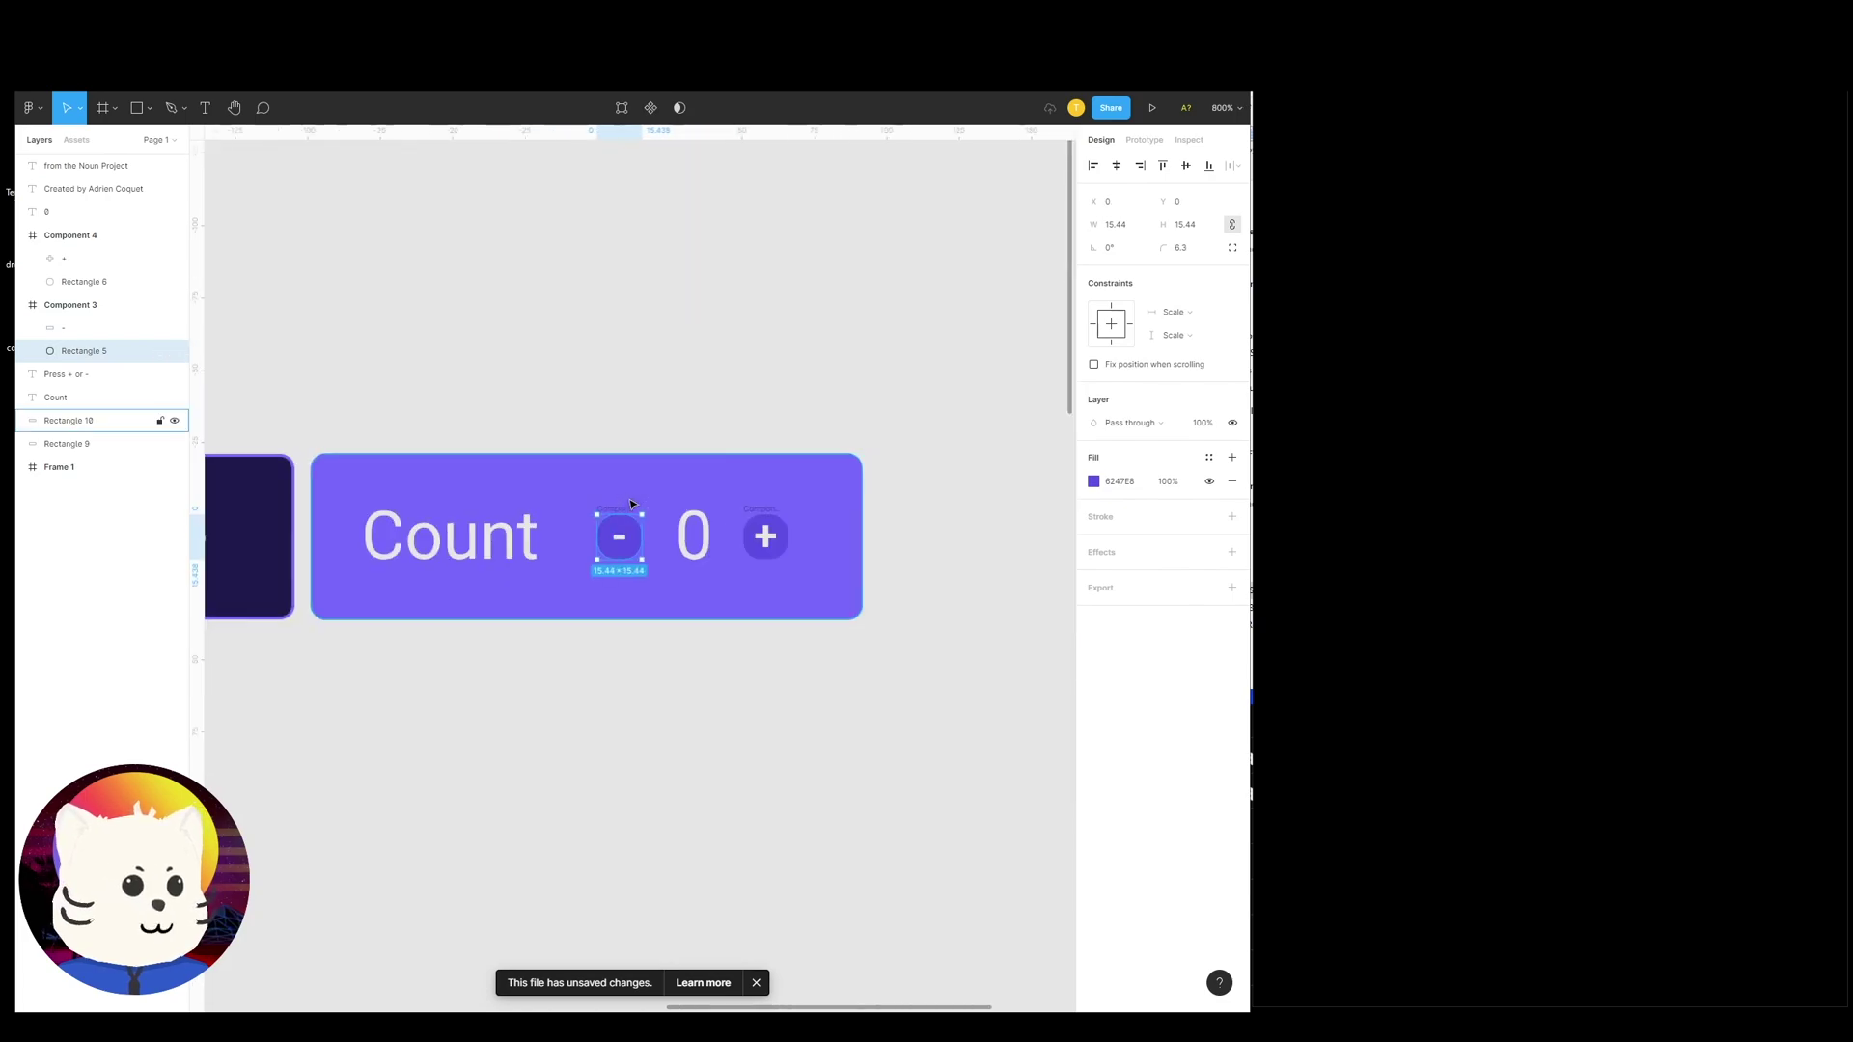
pyautogui.press('Escape')
pyautogui.tripleClick(780, 550)
pyautogui.moveTo(780, 551); pyautogui.dragTo(790, 547)
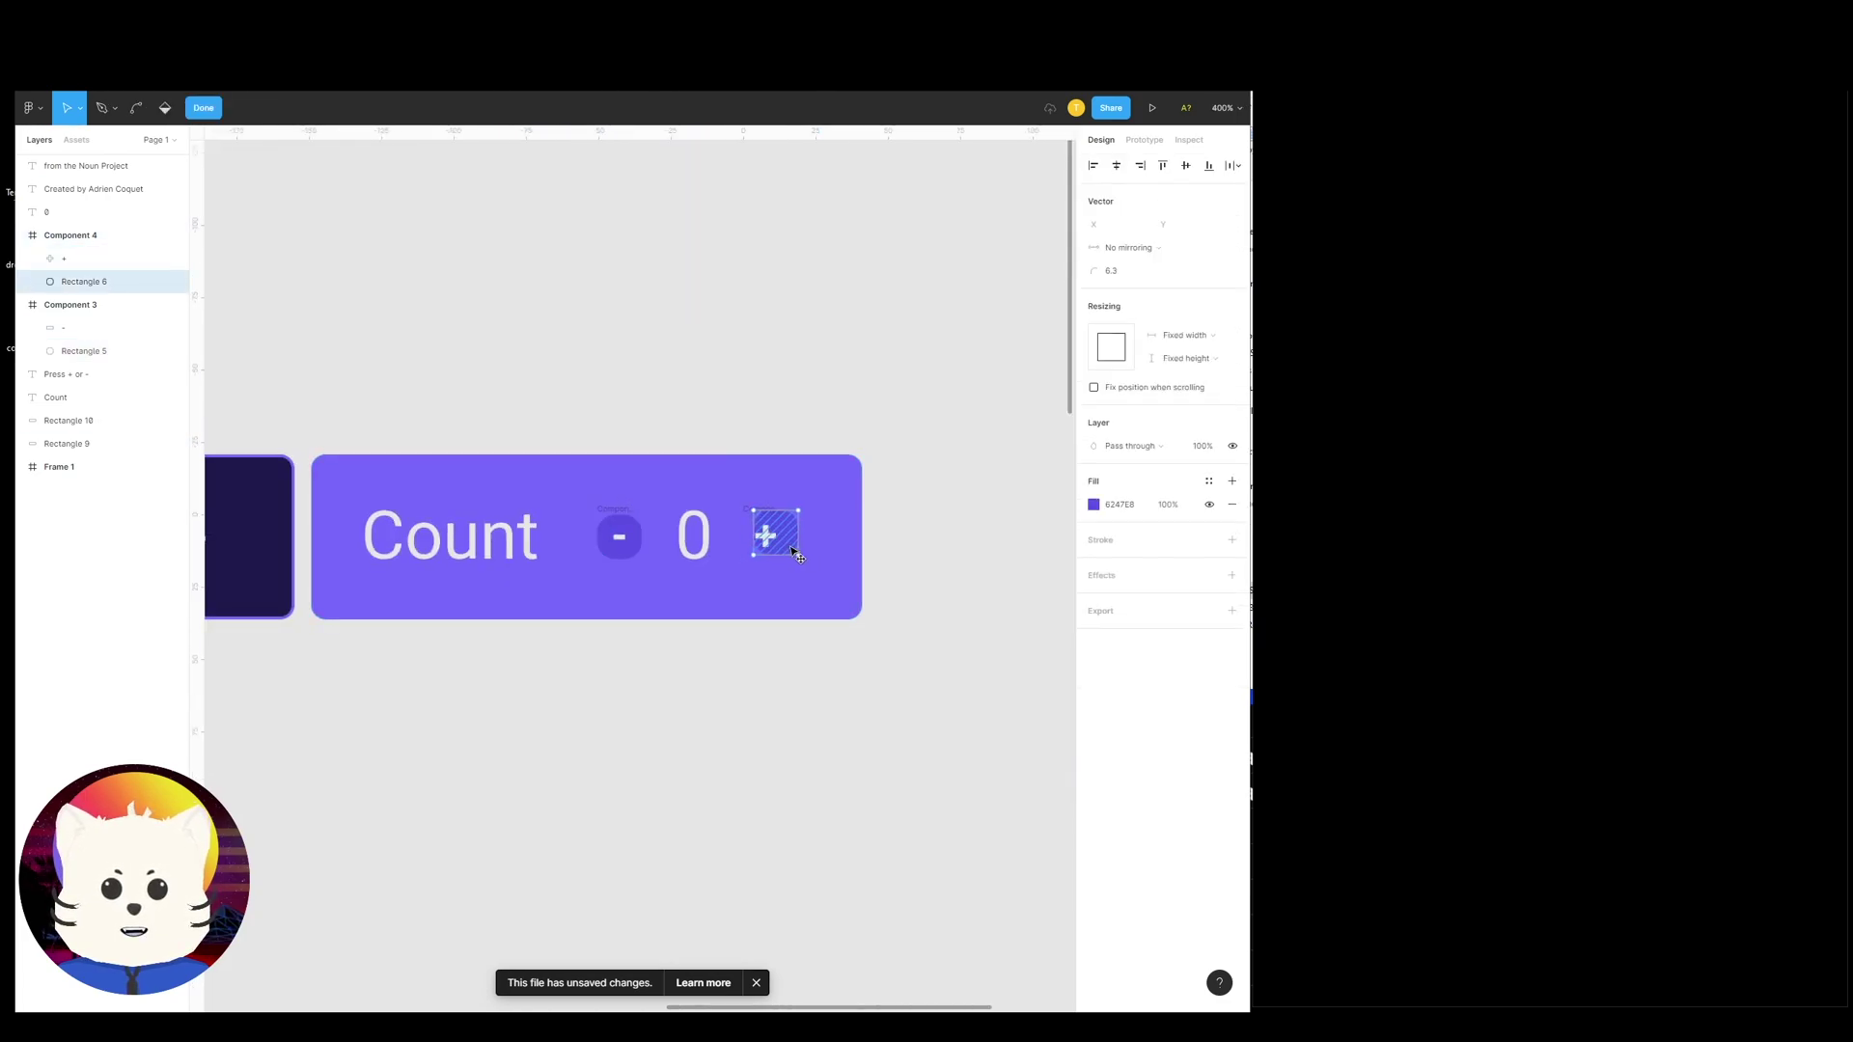
pyautogui.press('Escape')
pyautogui.press('Escape')
pyautogui.scroll(3, 786, 546)
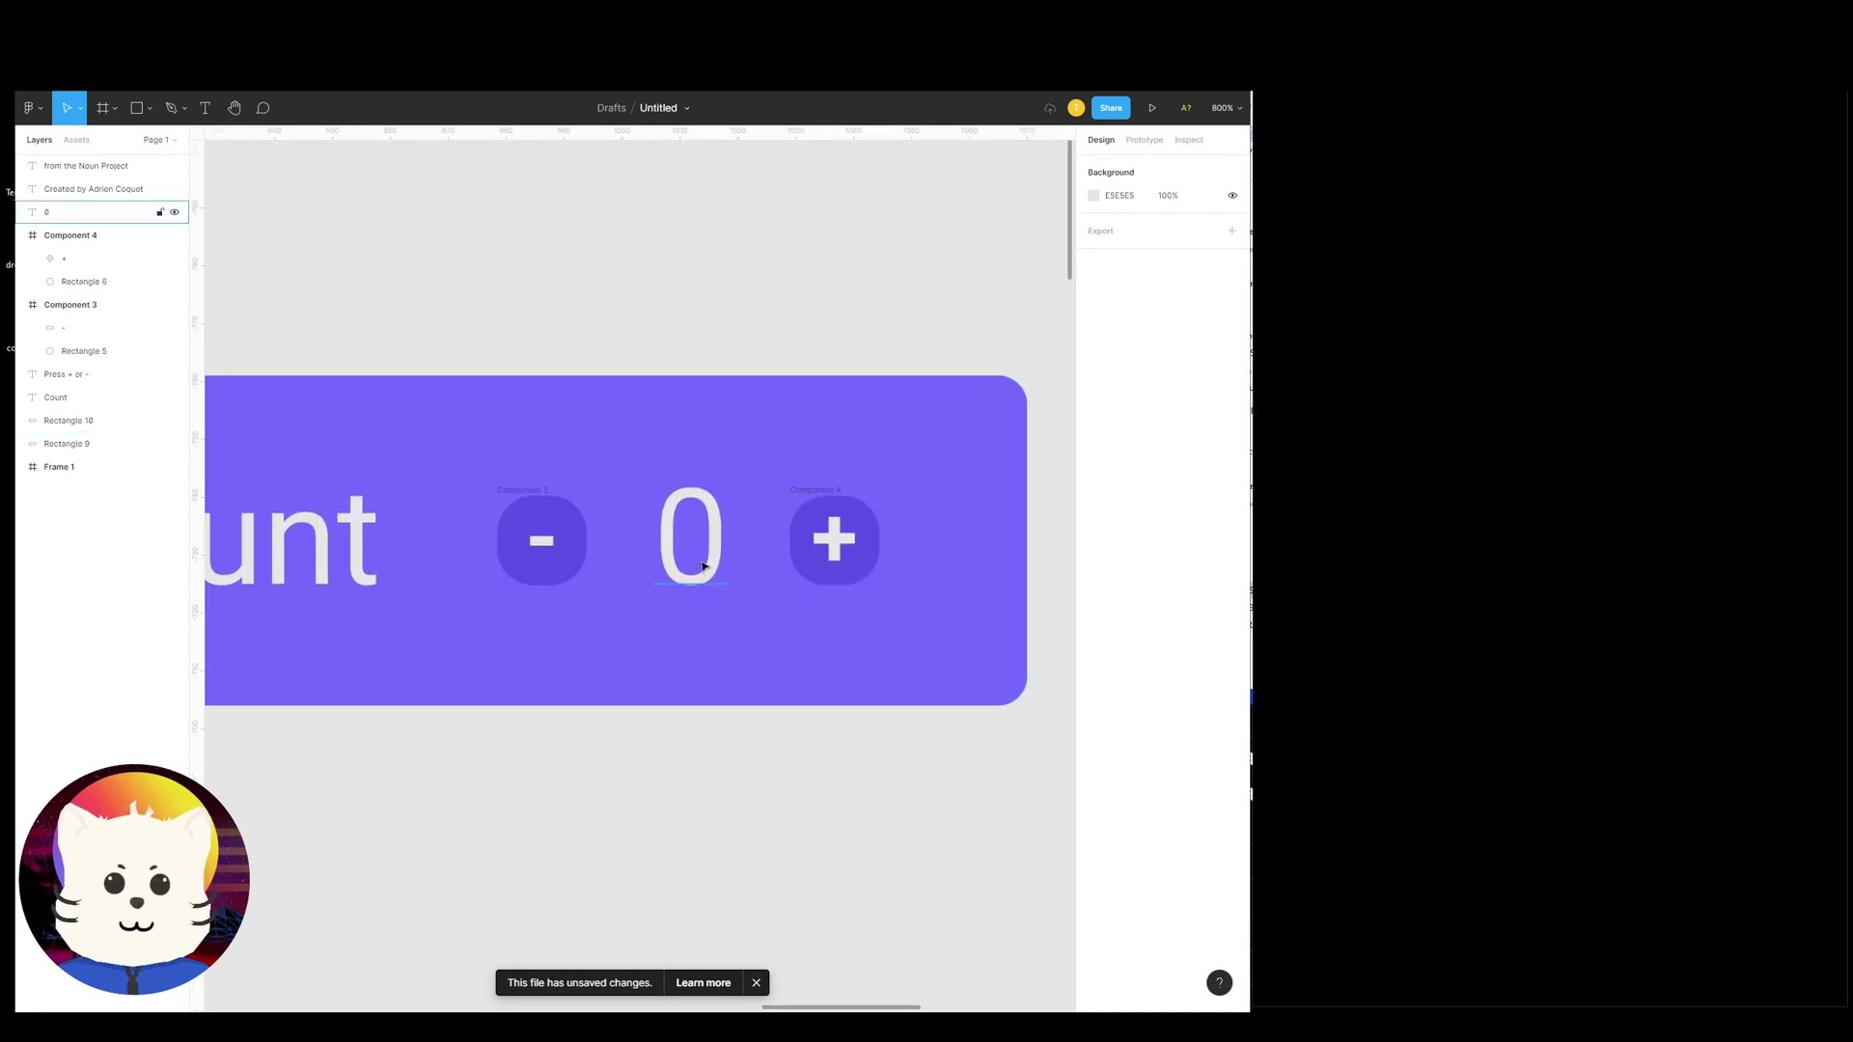
# Try moving the minus sign inside its rounded button background
pyautogui.moveTo(546, 542); pyautogui.dragTo(561, 539)
pyautogui.click(560, 538)
pyautogui.moveTo(586, 604); pyautogui.dragTo(607, 595)
pyautogui.press('Escape')
pyautogui.click(581, 536)
pyautogui.moveTo(583, 533); pyautogui.dragTo(590, 528)
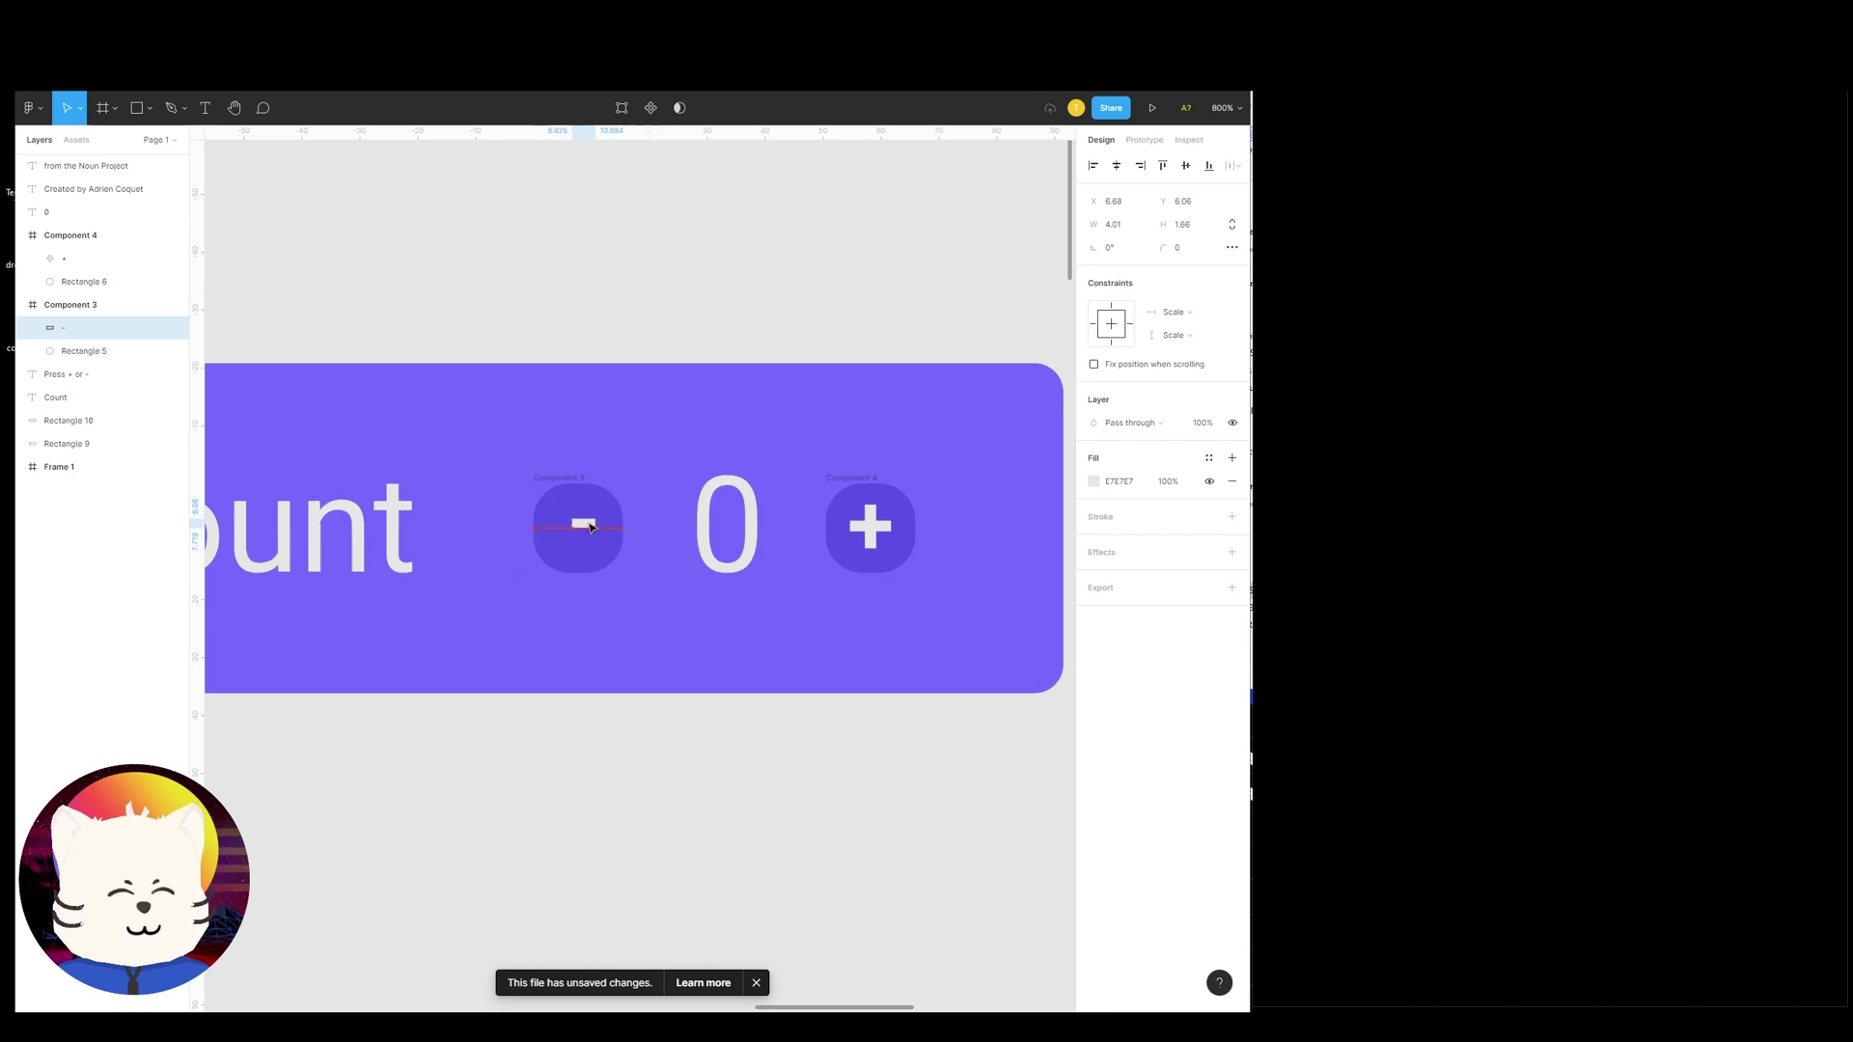
pyautogui.hscroll(1, 682, 525)
# Try filling the minus button's rounded background with the Count panel's purple, and undo the recolouring
pyautogui.click(548, 514)
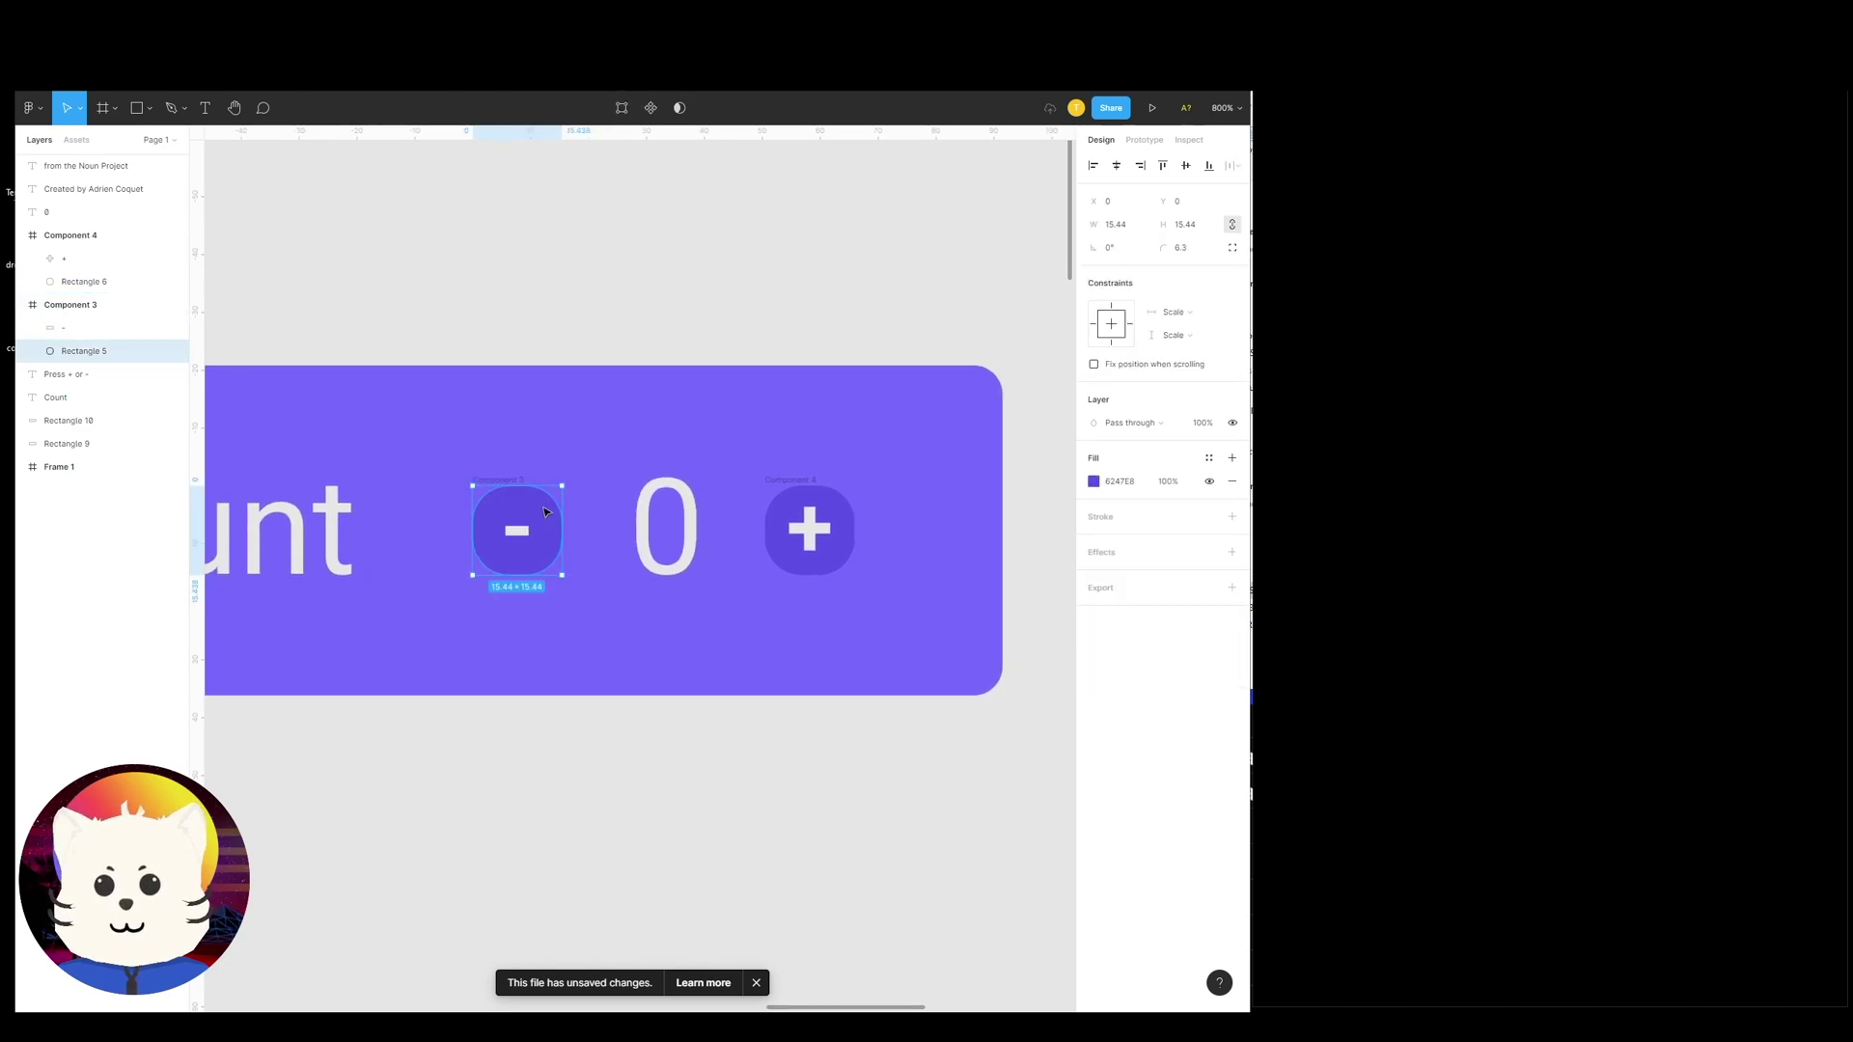
pyautogui.click(811, 531)
pyautogui.hscroll(-2, 741, 505)
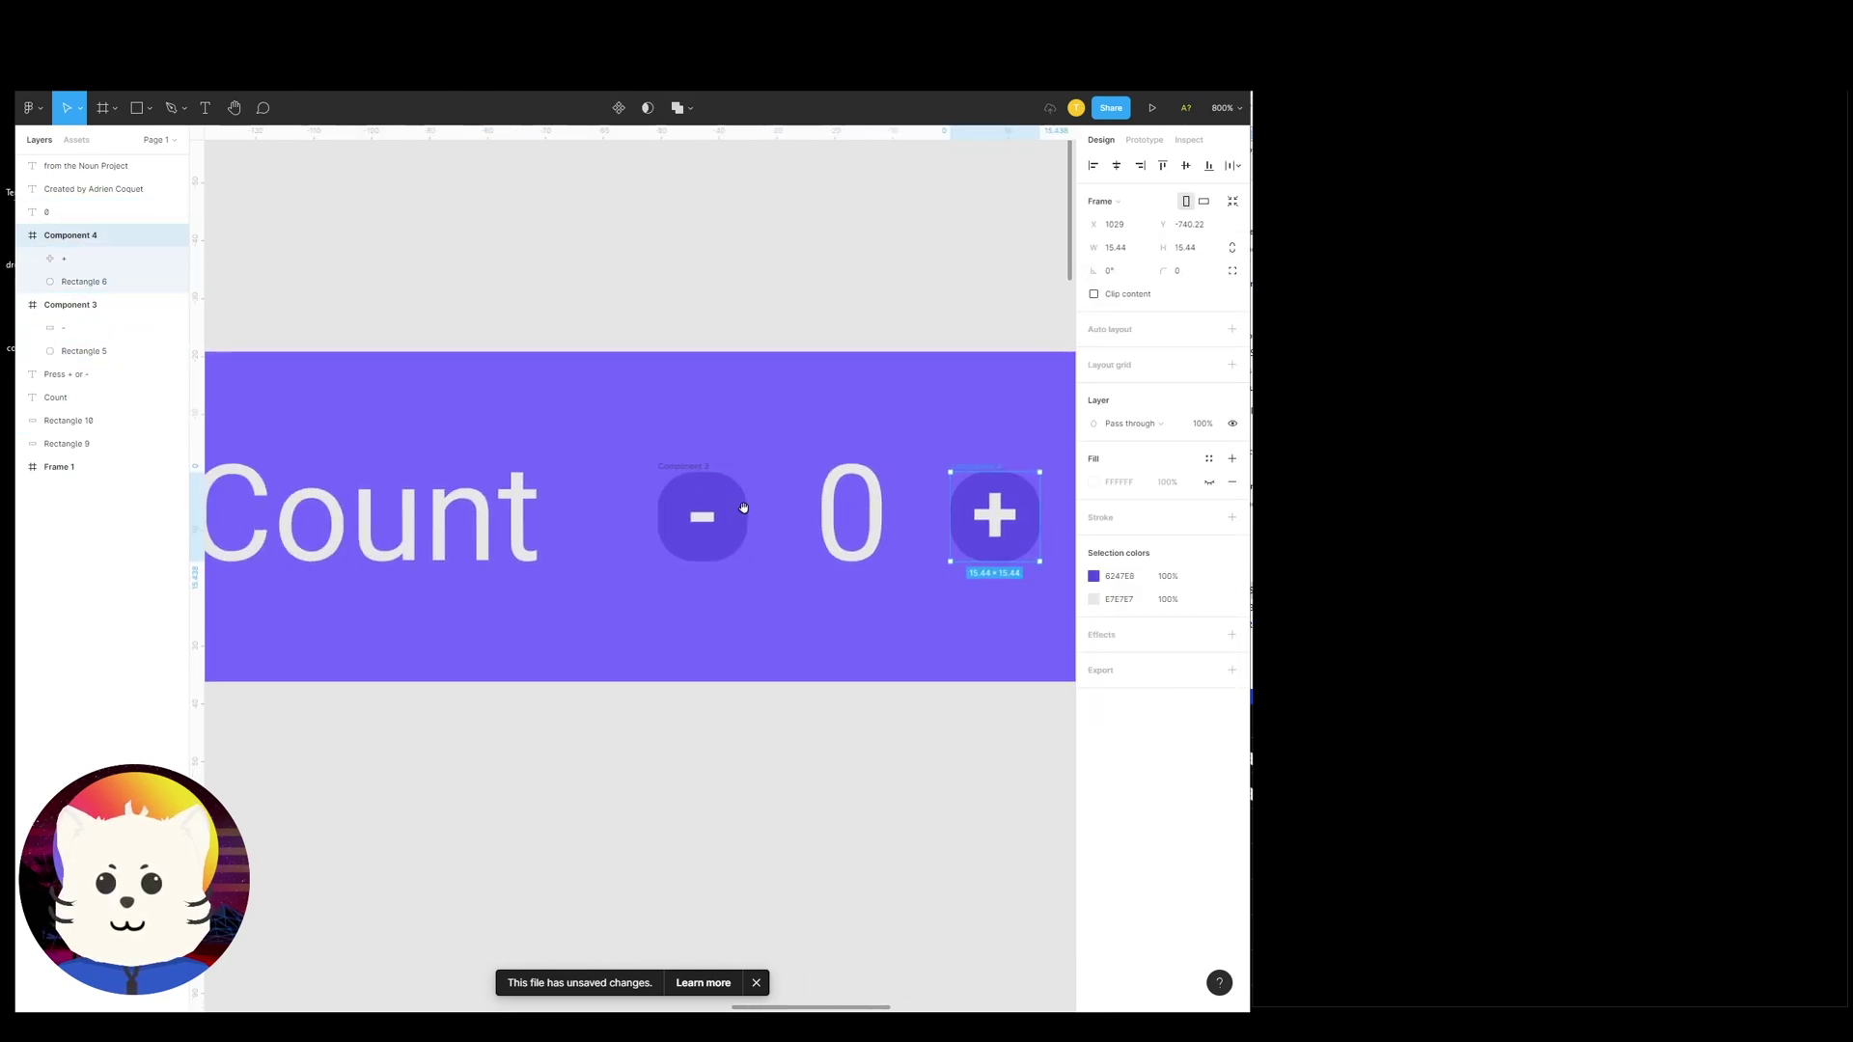
pyautogui.click(746, 515)
pyautogui.doubleClick(746, 515)
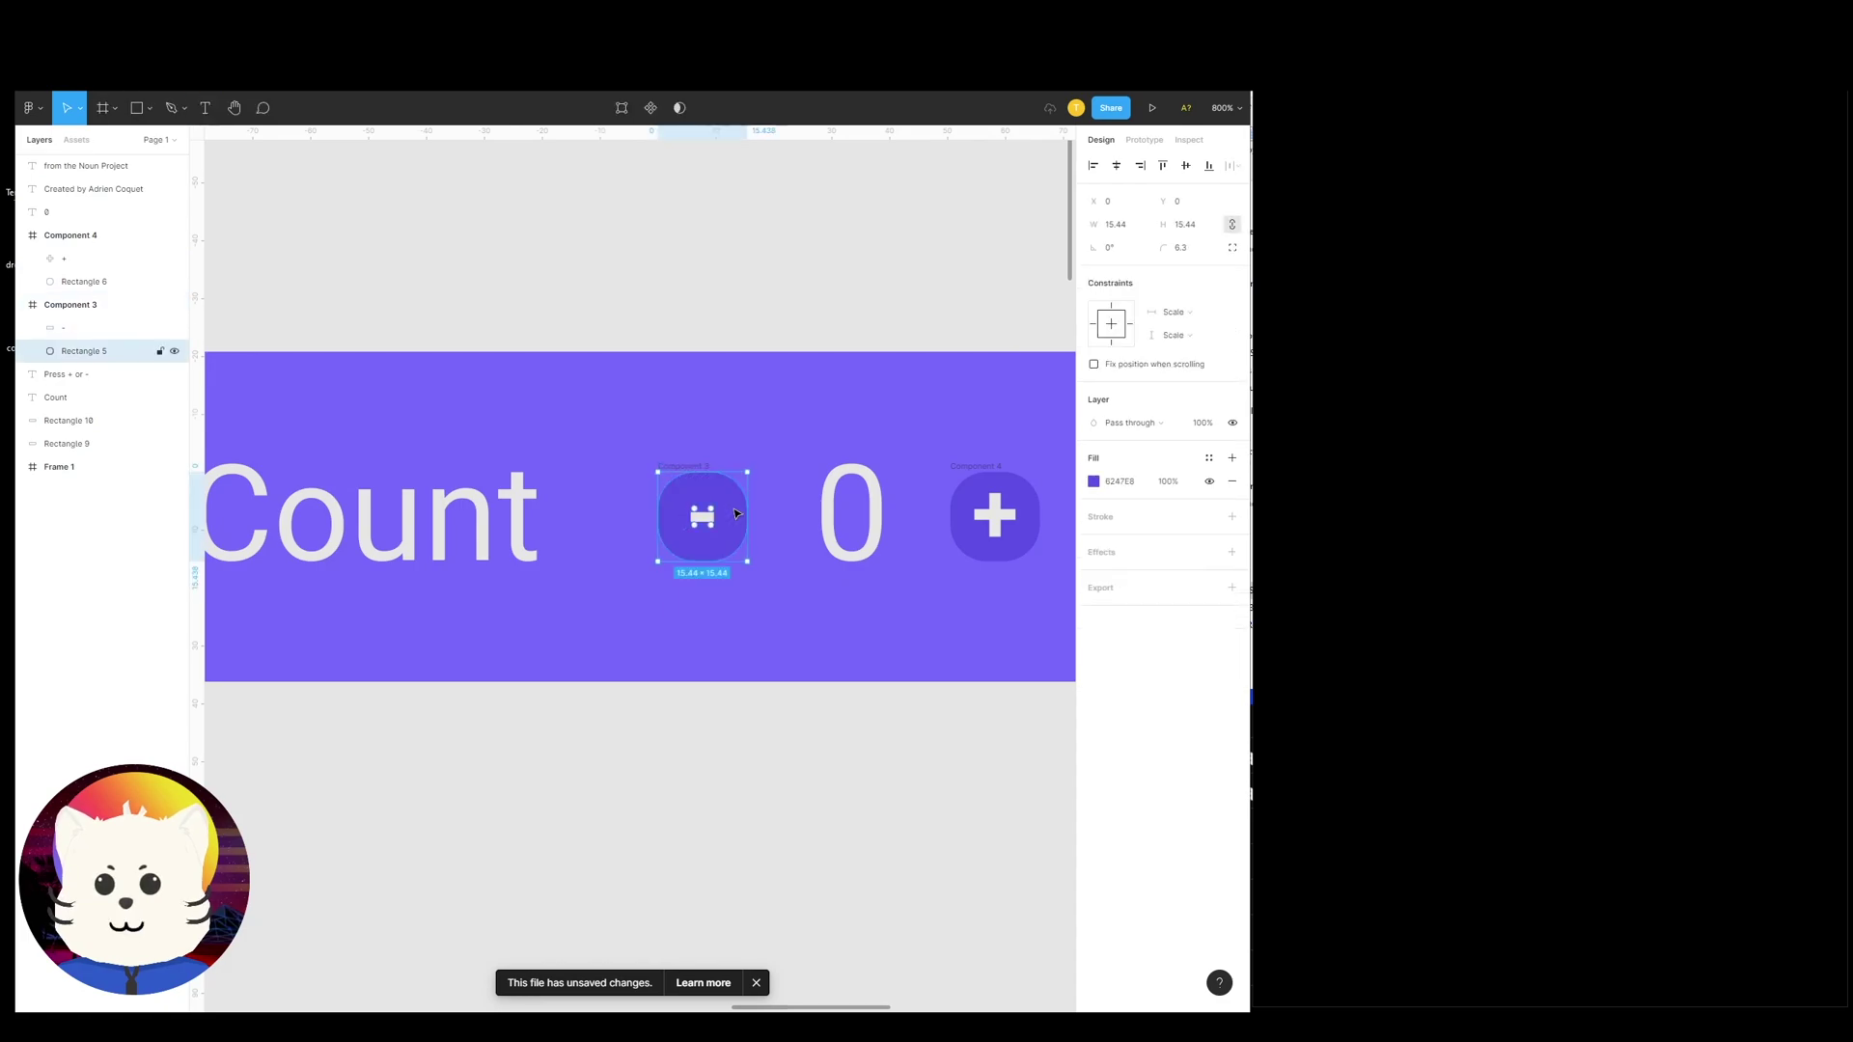
pyautogui.press('i')
pyautogui.click(782, 473)
pyautogui.click(732, 756)
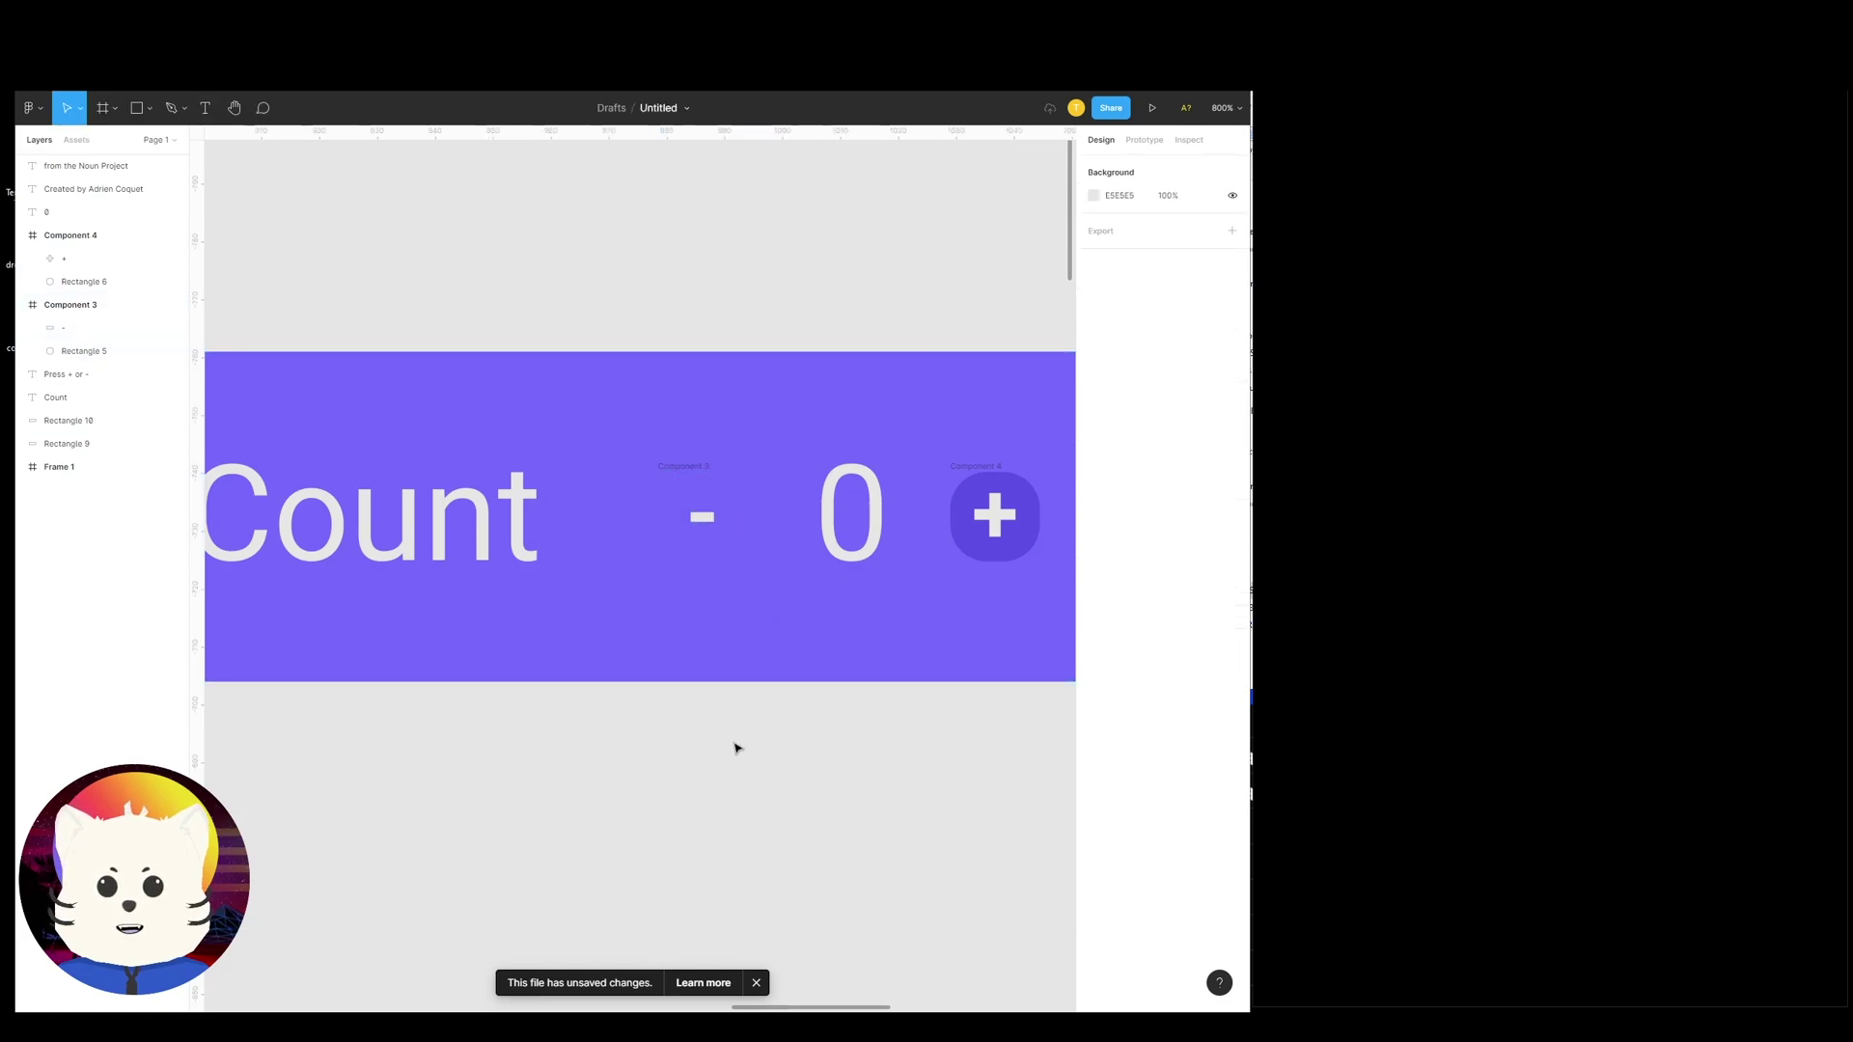
pyautogui.click(719, 512)
pyautogui.click(773, 727)
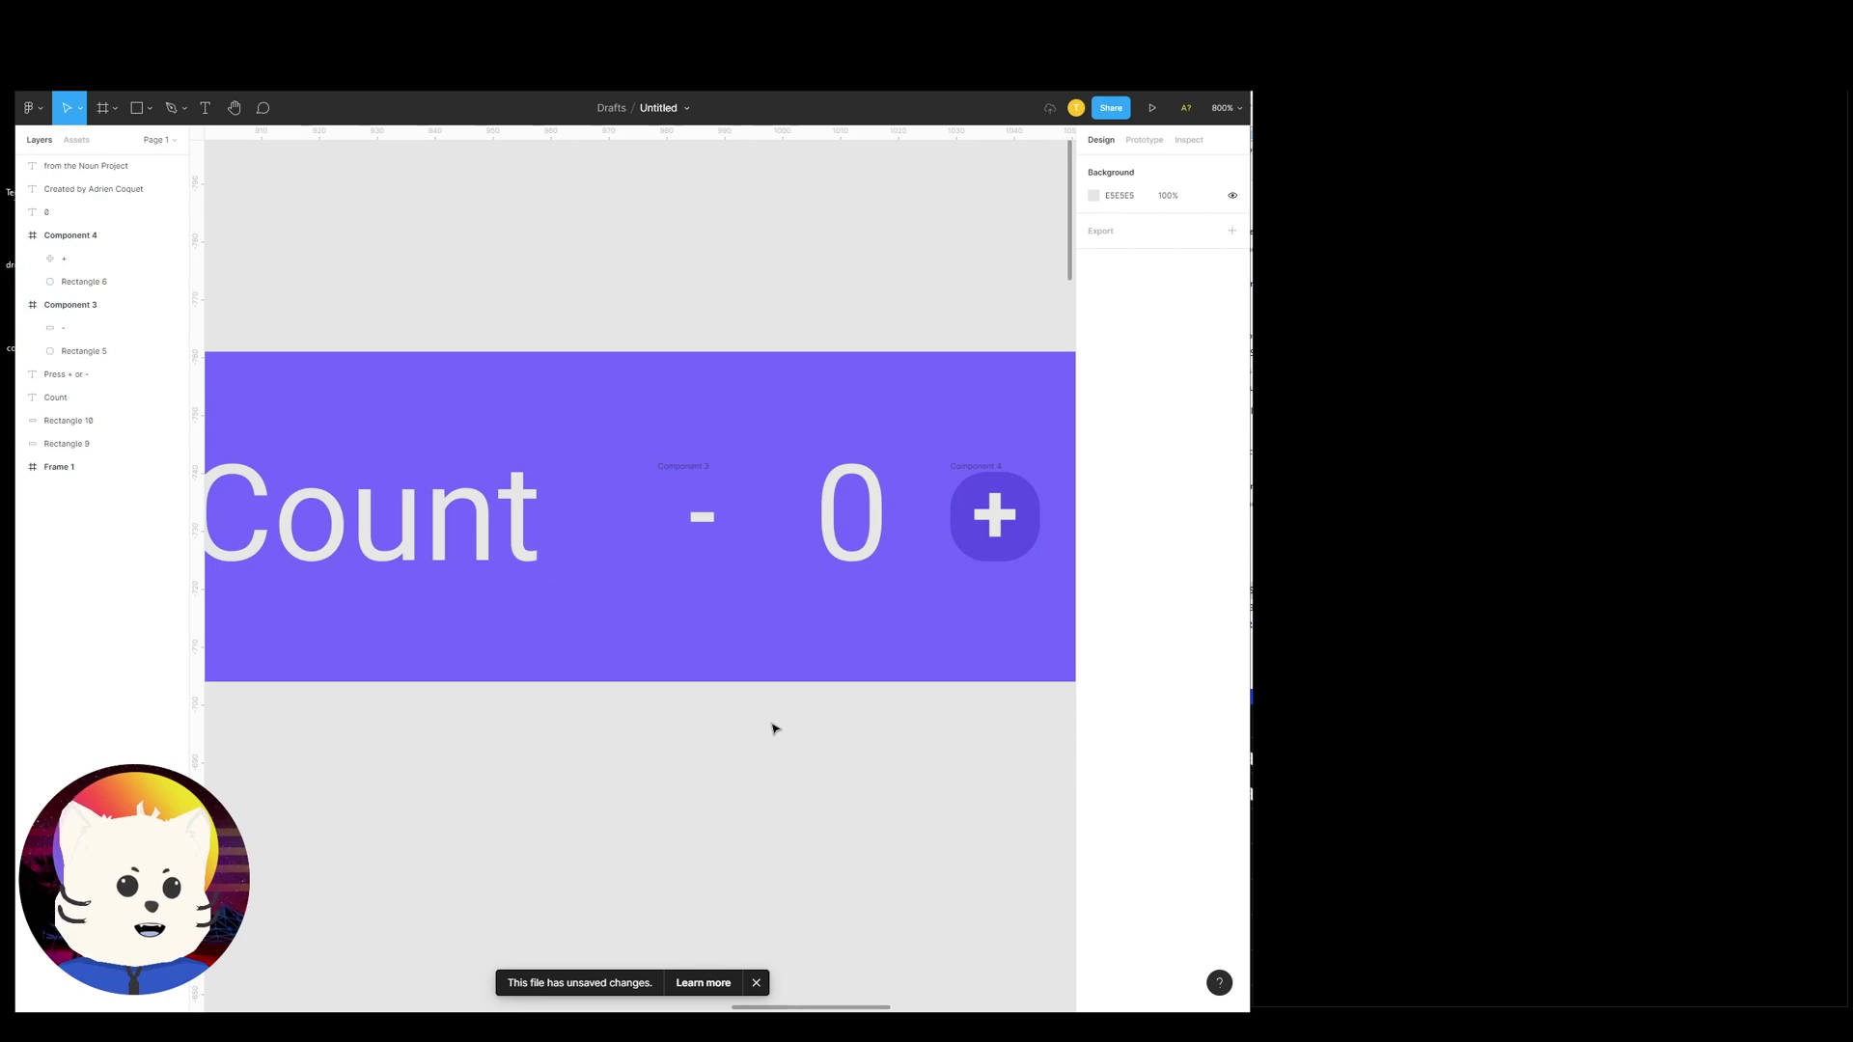
pyautogui.hotkey('ctrl', 'z')
pyautogui.hotkey('ctrl', 'z')
pyautogui.moveTo(755, 581); pyautogui.dragTo(683, 582)
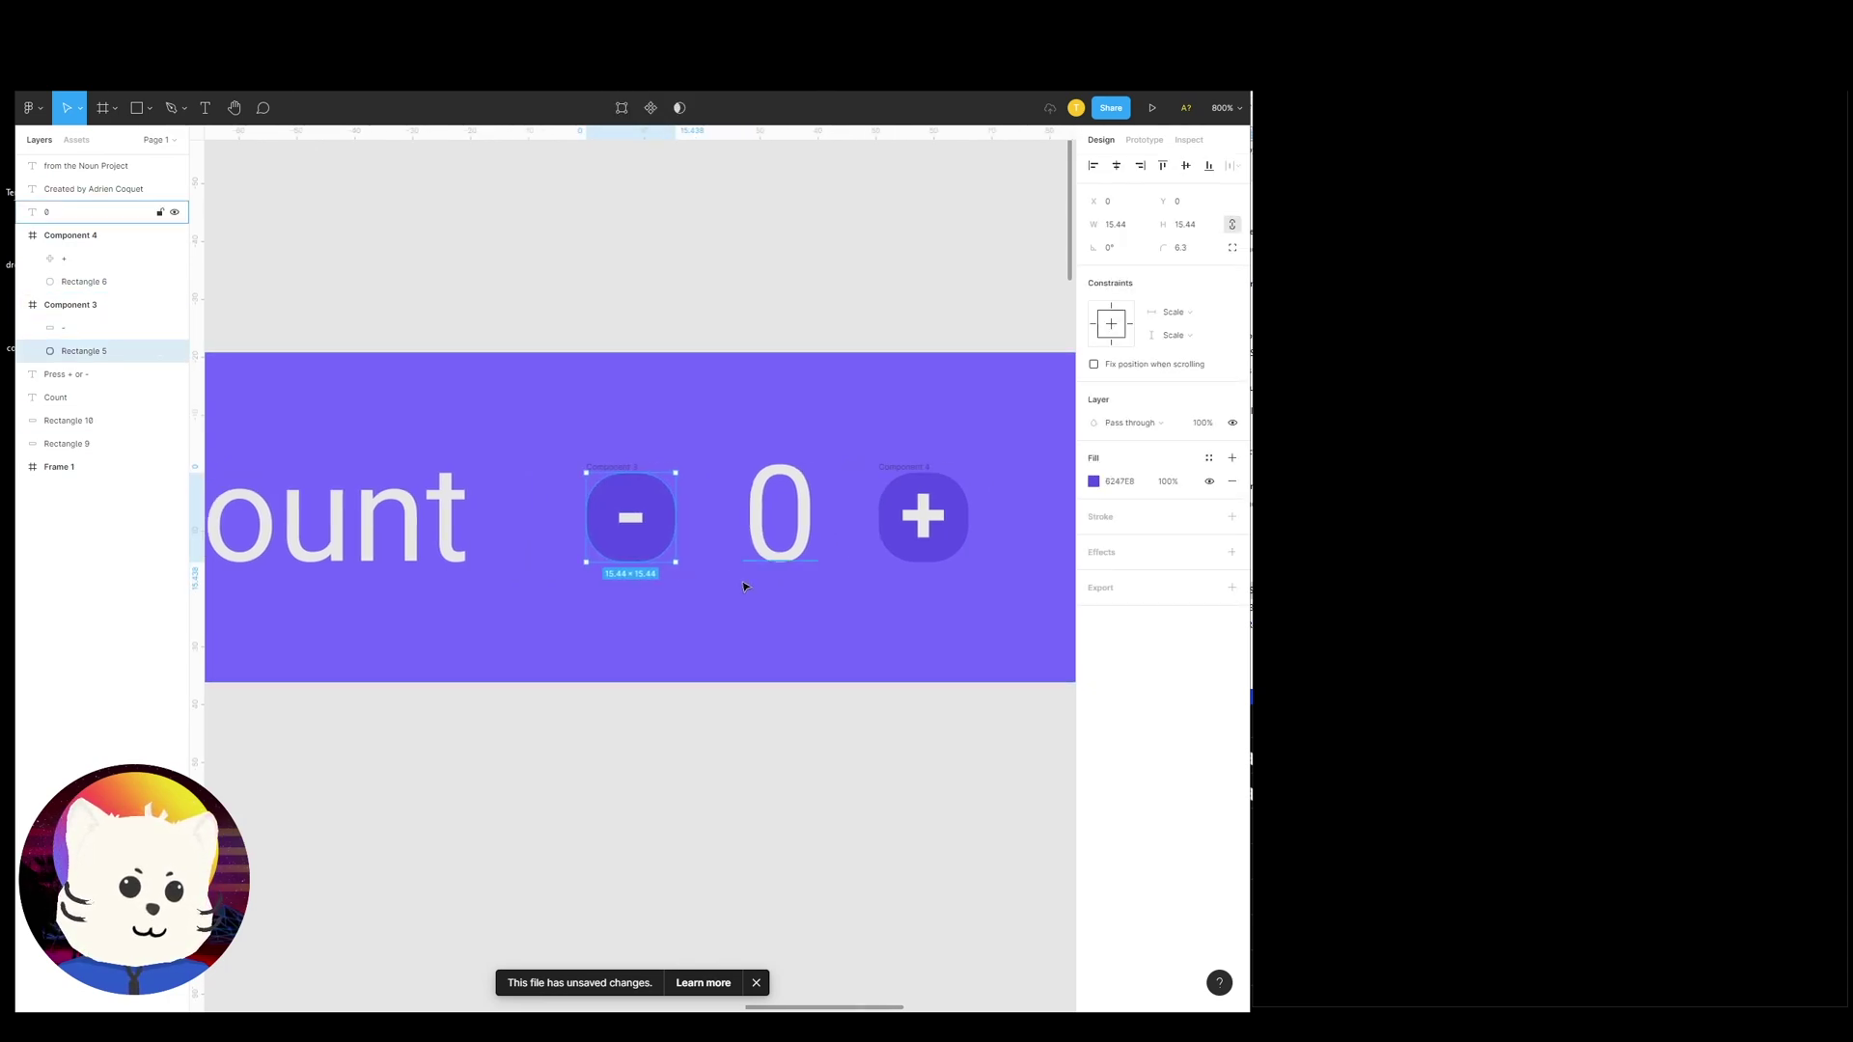
pyautogui.click(827, 723)
pyautogui.moveTo(836, 666); pyautogui.dragTo(919, 658)
pyautogui.hotkey('ctrl', '-')
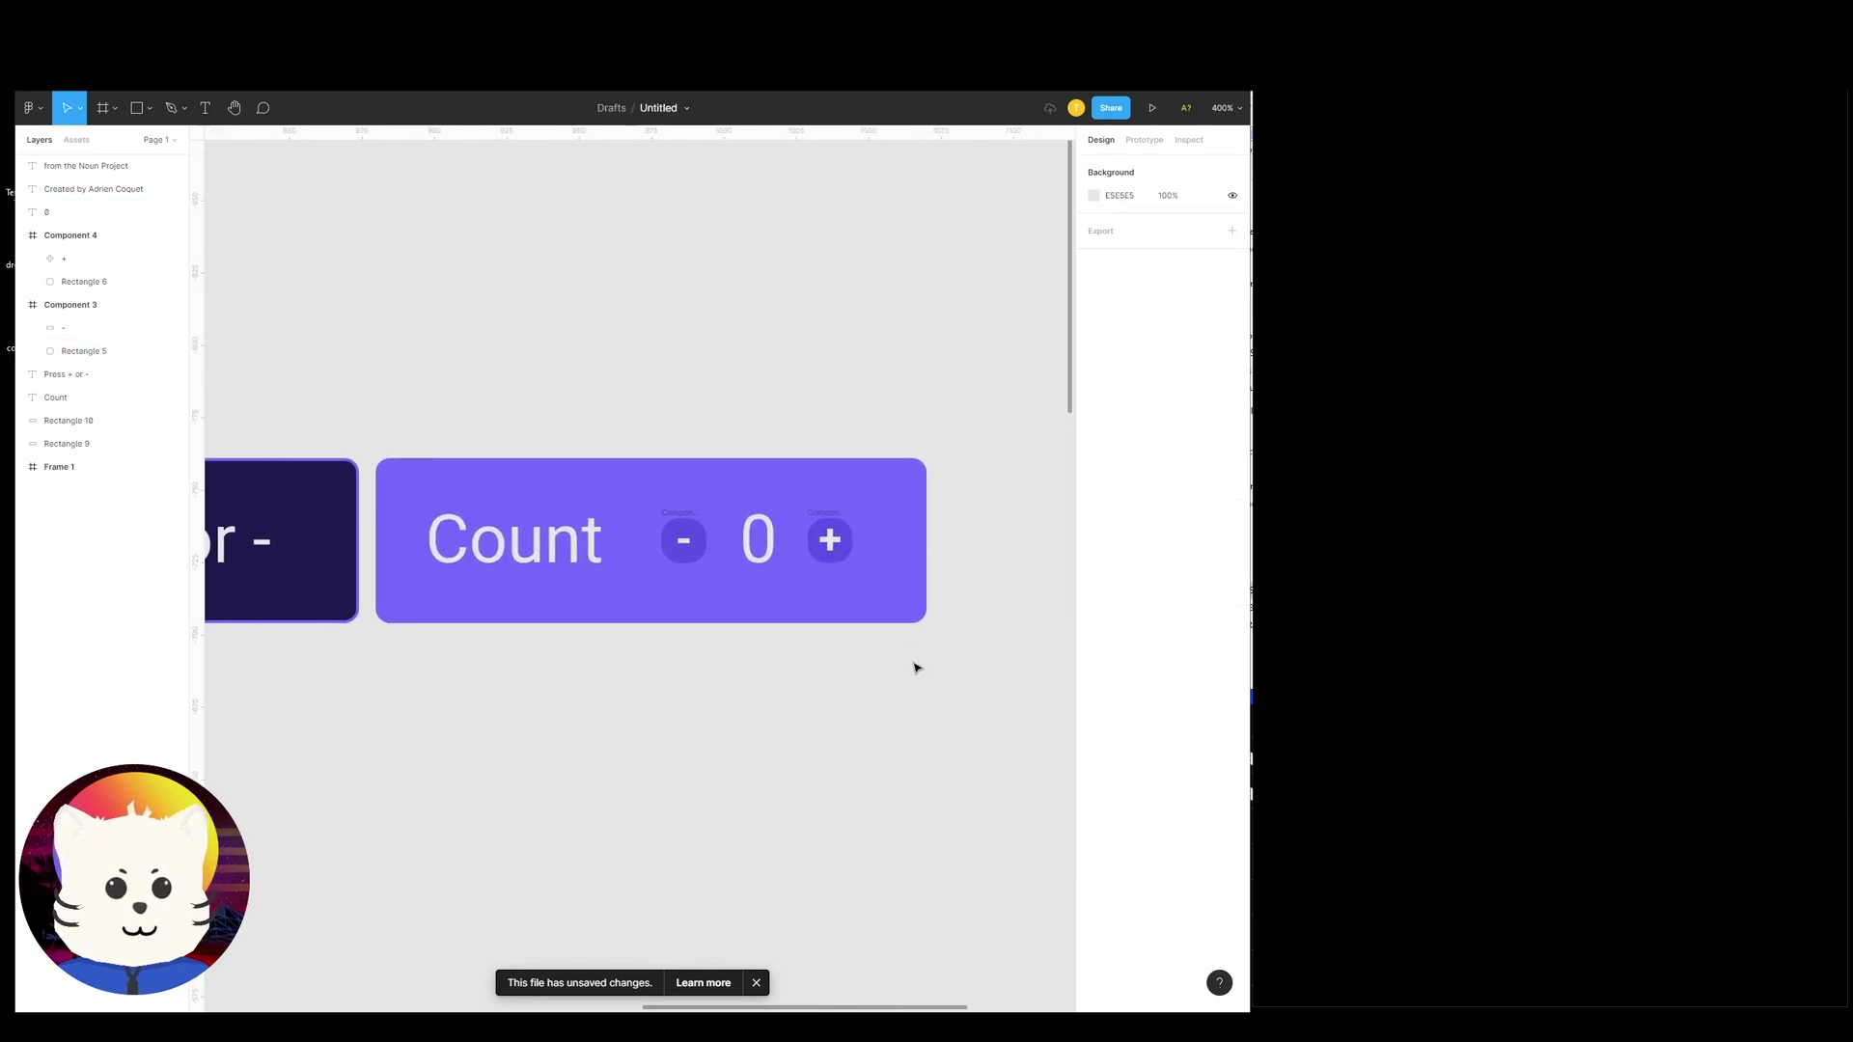
pyautogui.moveTo(800, 670)
pyautogui.mouseDown()
pyautogui.moveTo(838, 650)
pyautogui.moveTo(827, 691)
pyautogui.moveTo(803, 674)
pyautogui.moveTo(815, 643)
pyautogui.moveTo(793, 653)
pyautogui.mouseUp()
pyautogui.moveTo(755, 451)
pyautogui.mouseDown()
pyautogui.moveTo(791, 443)
pyautogui.moveTo(724, 478)
pyautogui.moveTo(784, 452)
pyautogui.mouseUp()
pyautogui.press('-')
pyautogui.press('+')
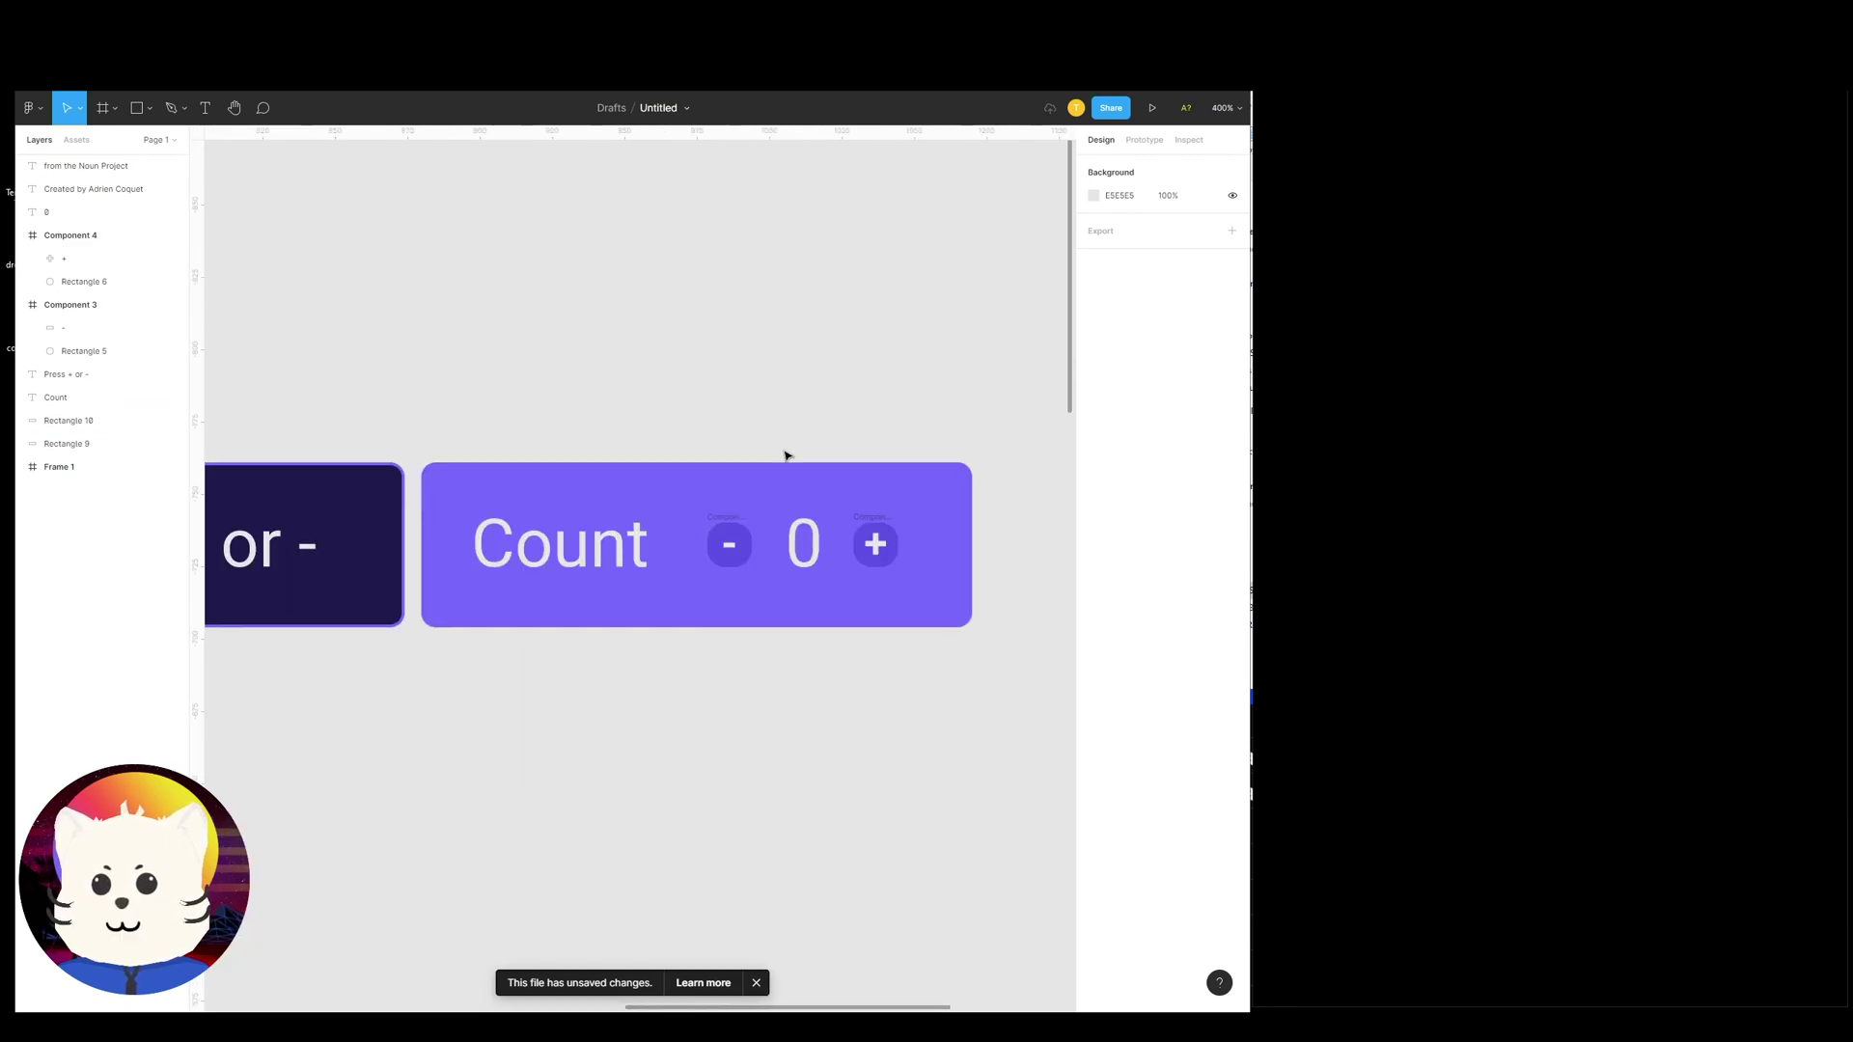
# Try moving the minus and plus buttons on the Count panel, and undo the moves
pyautogui.click(739, 566)
pyautogui.keyDown('shift'); pyautogui.click(728, 494); pyautogui.keyUp('shift')
pyautogui.keyDown('shift'); pyautogui.click(728, 494); pyautogui.keyUp('shift')
pyautogui.moveTo(728, 552); pyautogui.dragTo(741, 531)
pyautogui.hotkey('ctrl', 'z')
pyautogui.moveTo(923, 691); pyautogui.dragTo(893, 539)
pyautogui.keyDown('shift'); pyautogui.click(927, 546); pyautogui.keyUp('shift')
pyautogui.hotkey('ctrl', 'z')
pyautogui.press('Escape')
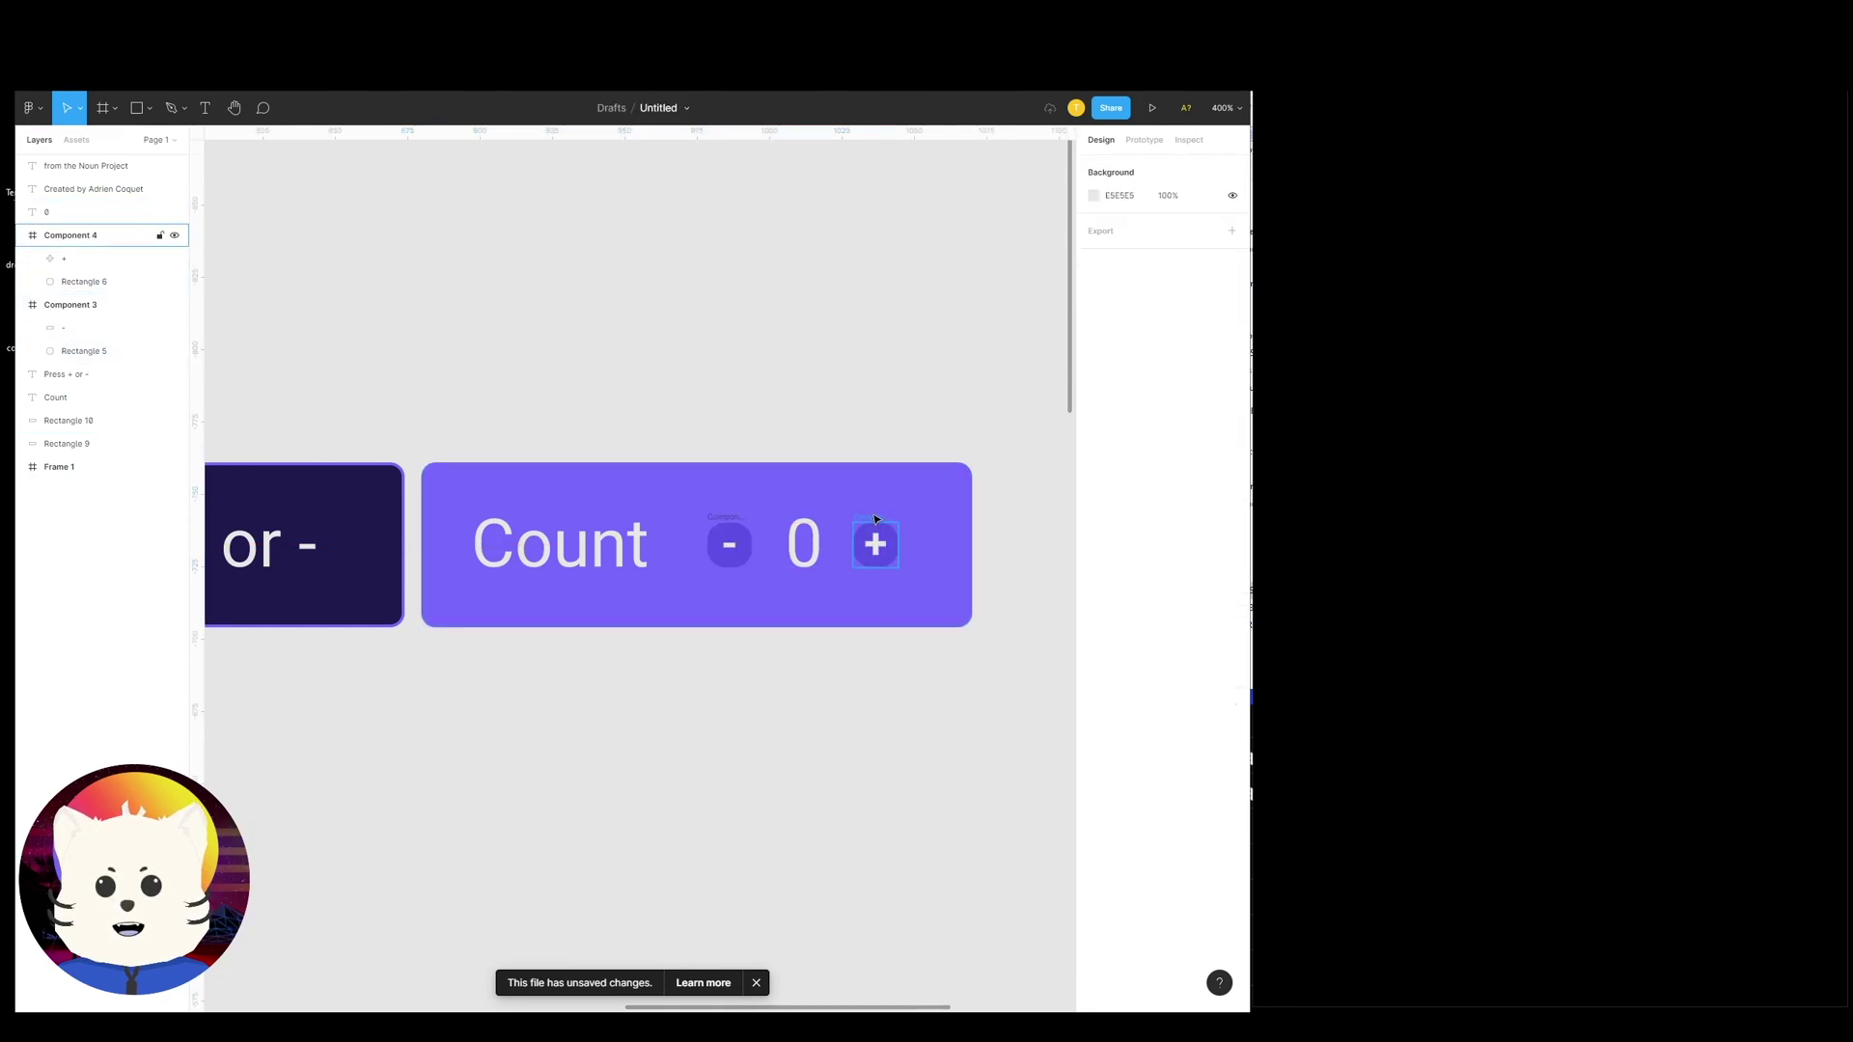
# Convert the plus button frame and the minus button frame into separate components
pyautogui.click(870, 518)
pyautogui.click(619, 107)
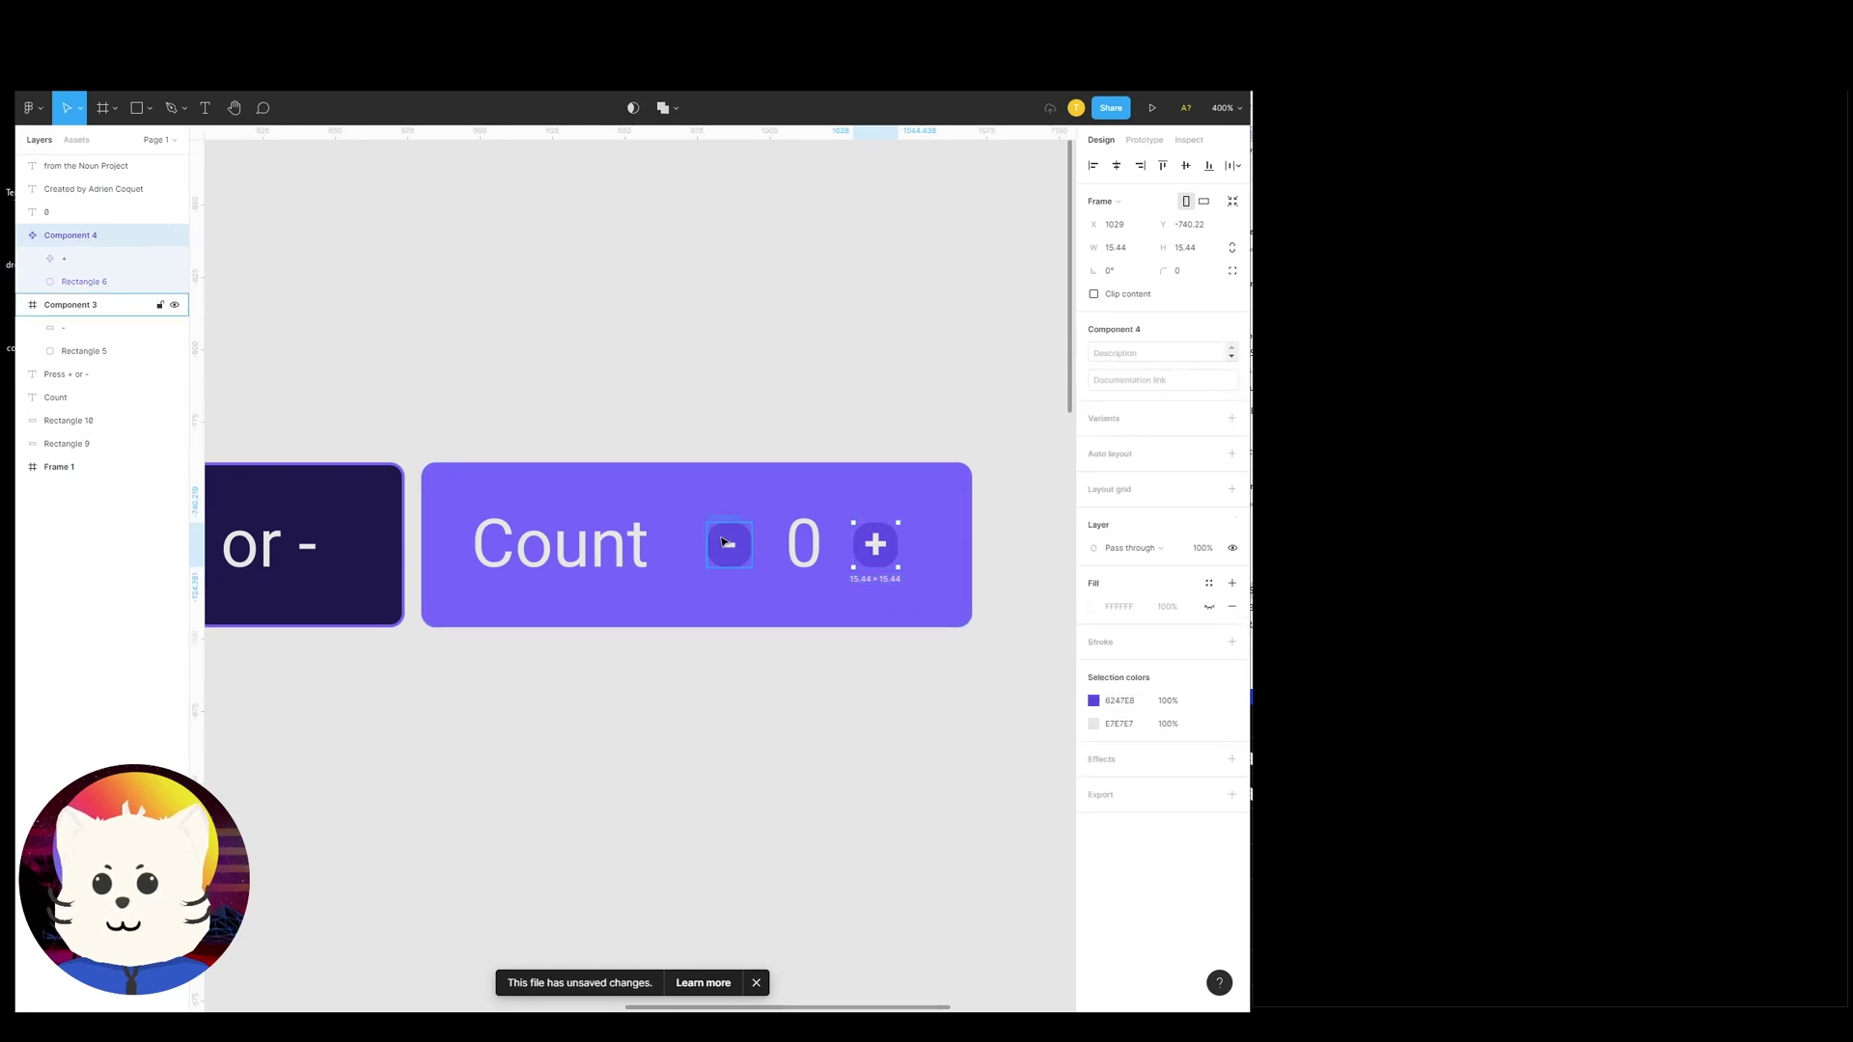
pyautogui.click(724, 550)
pyautogui.click(618, 107)
# Try moving the minus component, the plus component and the 0 text, undoing each move
pyautogui.moveTo(741, 558); pyautogui.dragTo(780, 405)
pyautogui.hotkey('ctrl', 'z')
pyautogui.moveTo(892, 565); pyautogui.dragTo(894, 450)
pyautogui.hotkey('ctrl', 'z')
pyautogui.moveTo(820, 395); pyautogui.dragTo(834, 373)
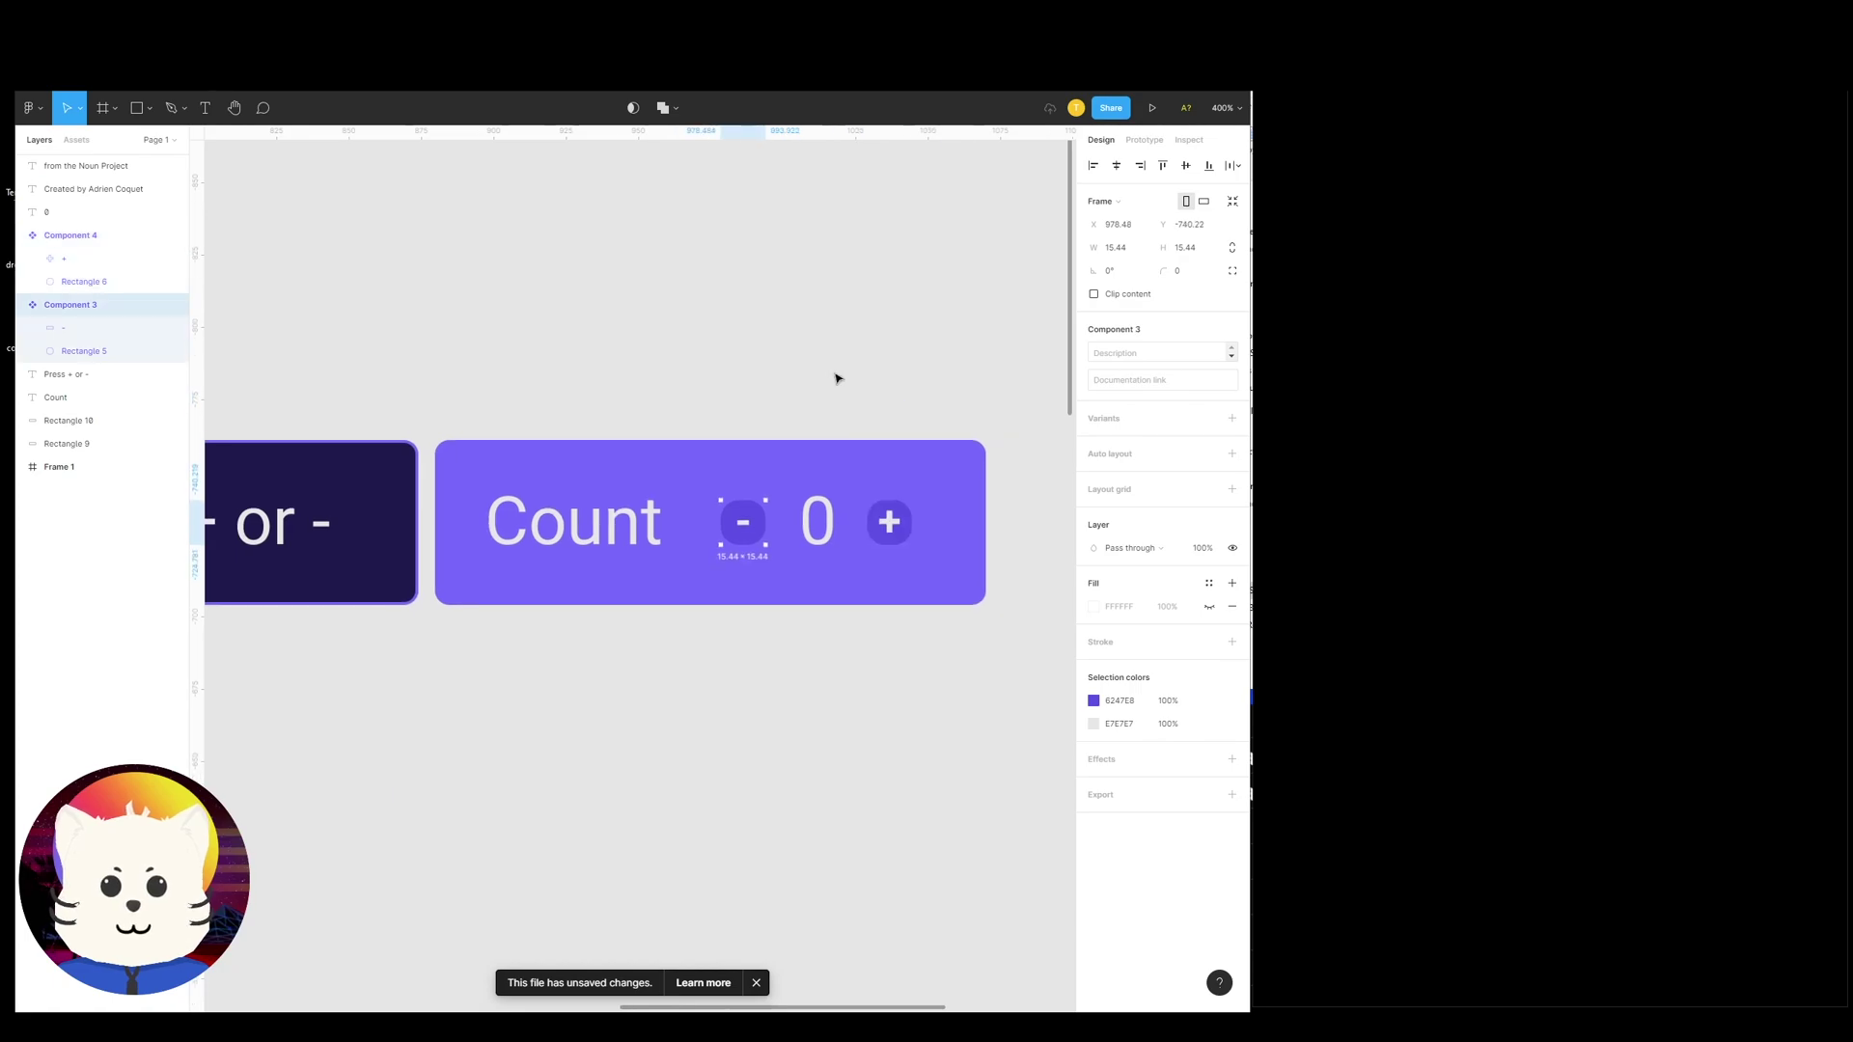
pyautogui.moveTo(822, 534); pyautogui.dragTo(780, 492)
pyautogui.hotkey('ctrl', 'z')
# Write the numbers 0, 1, 2 and 3 beneath one another in one text layer inside Frame 1
pyautogui.press('-')
pyautogui.doubleClick(780, 488)
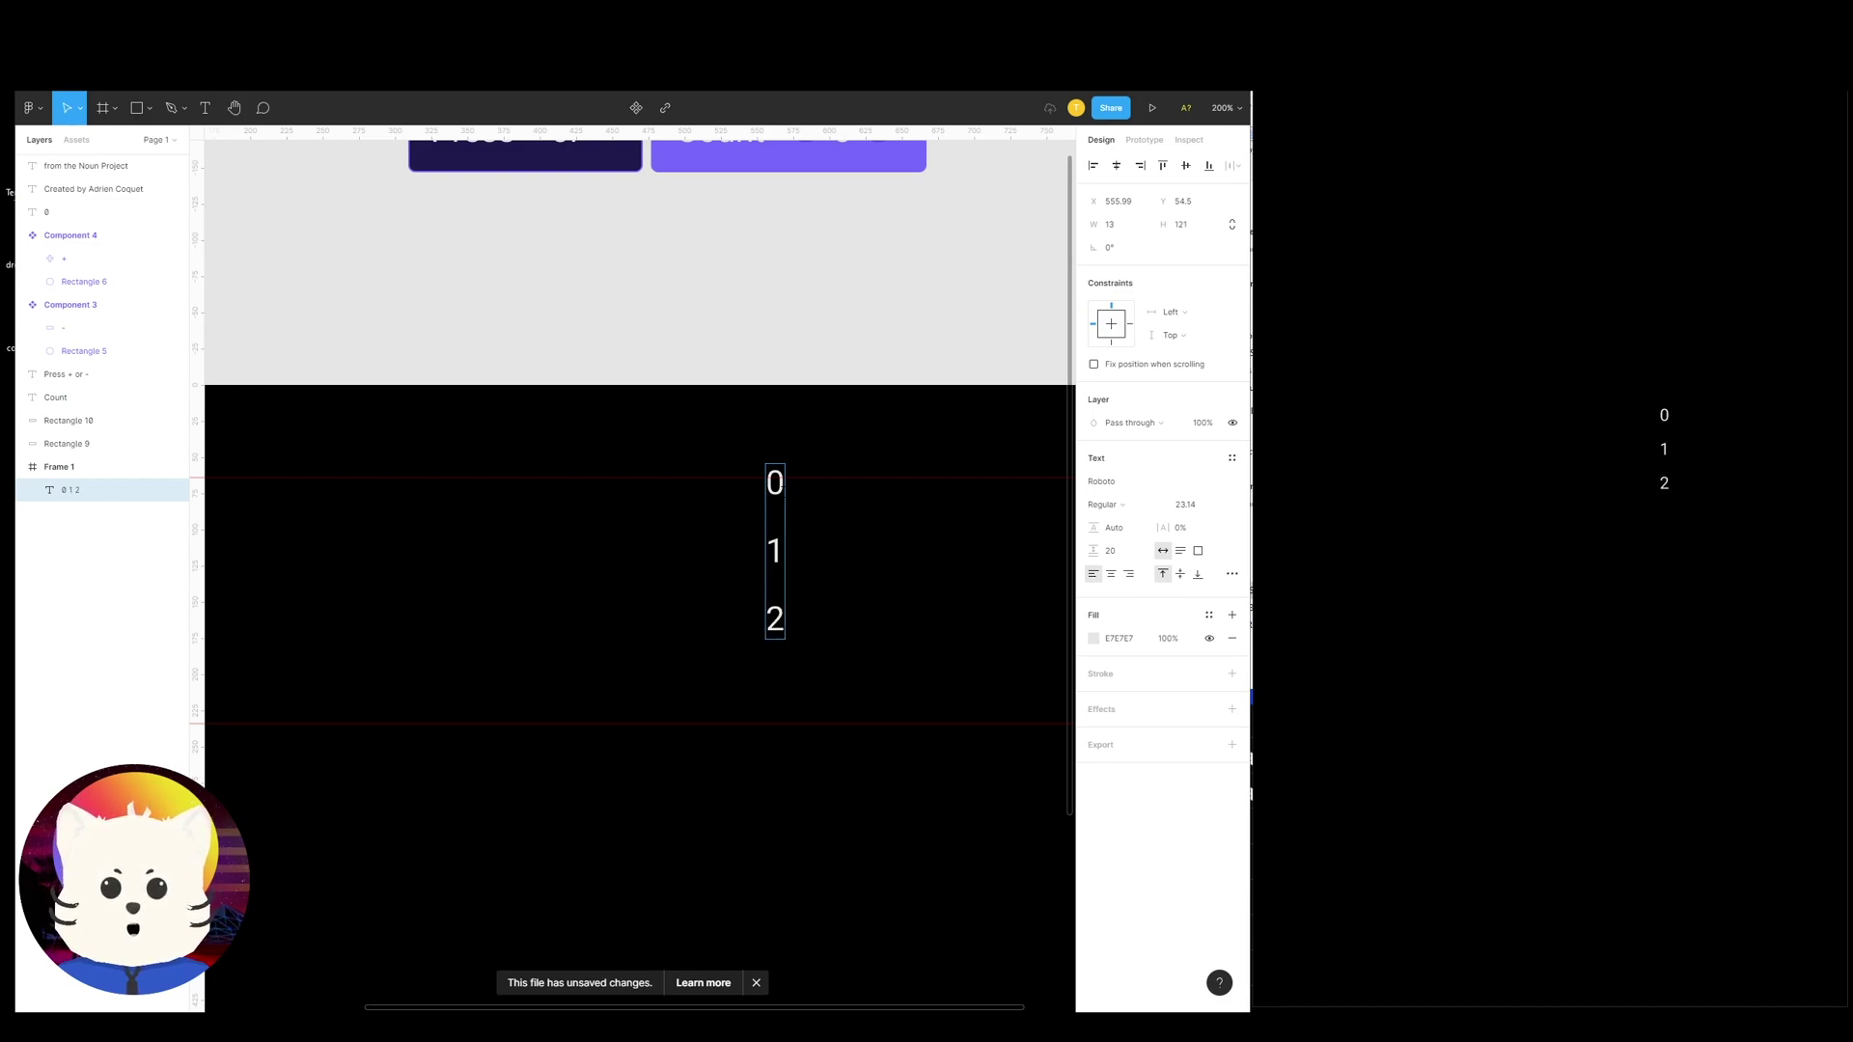
pyautogui.click(840, 554)
pyautogui.moveTo(839, 554)
pyautogui.mouseDown()
pyautogui.moveTo(821, 648)
pyautogui.moveTo(811, 534)
pyautogui.mouseUp()
pyautogui.hotkey('ctrl', 'z')
pyautogui.press('+')
pyautogui.moveTo(907, 449); pyautogui.dragTo(761, 635)
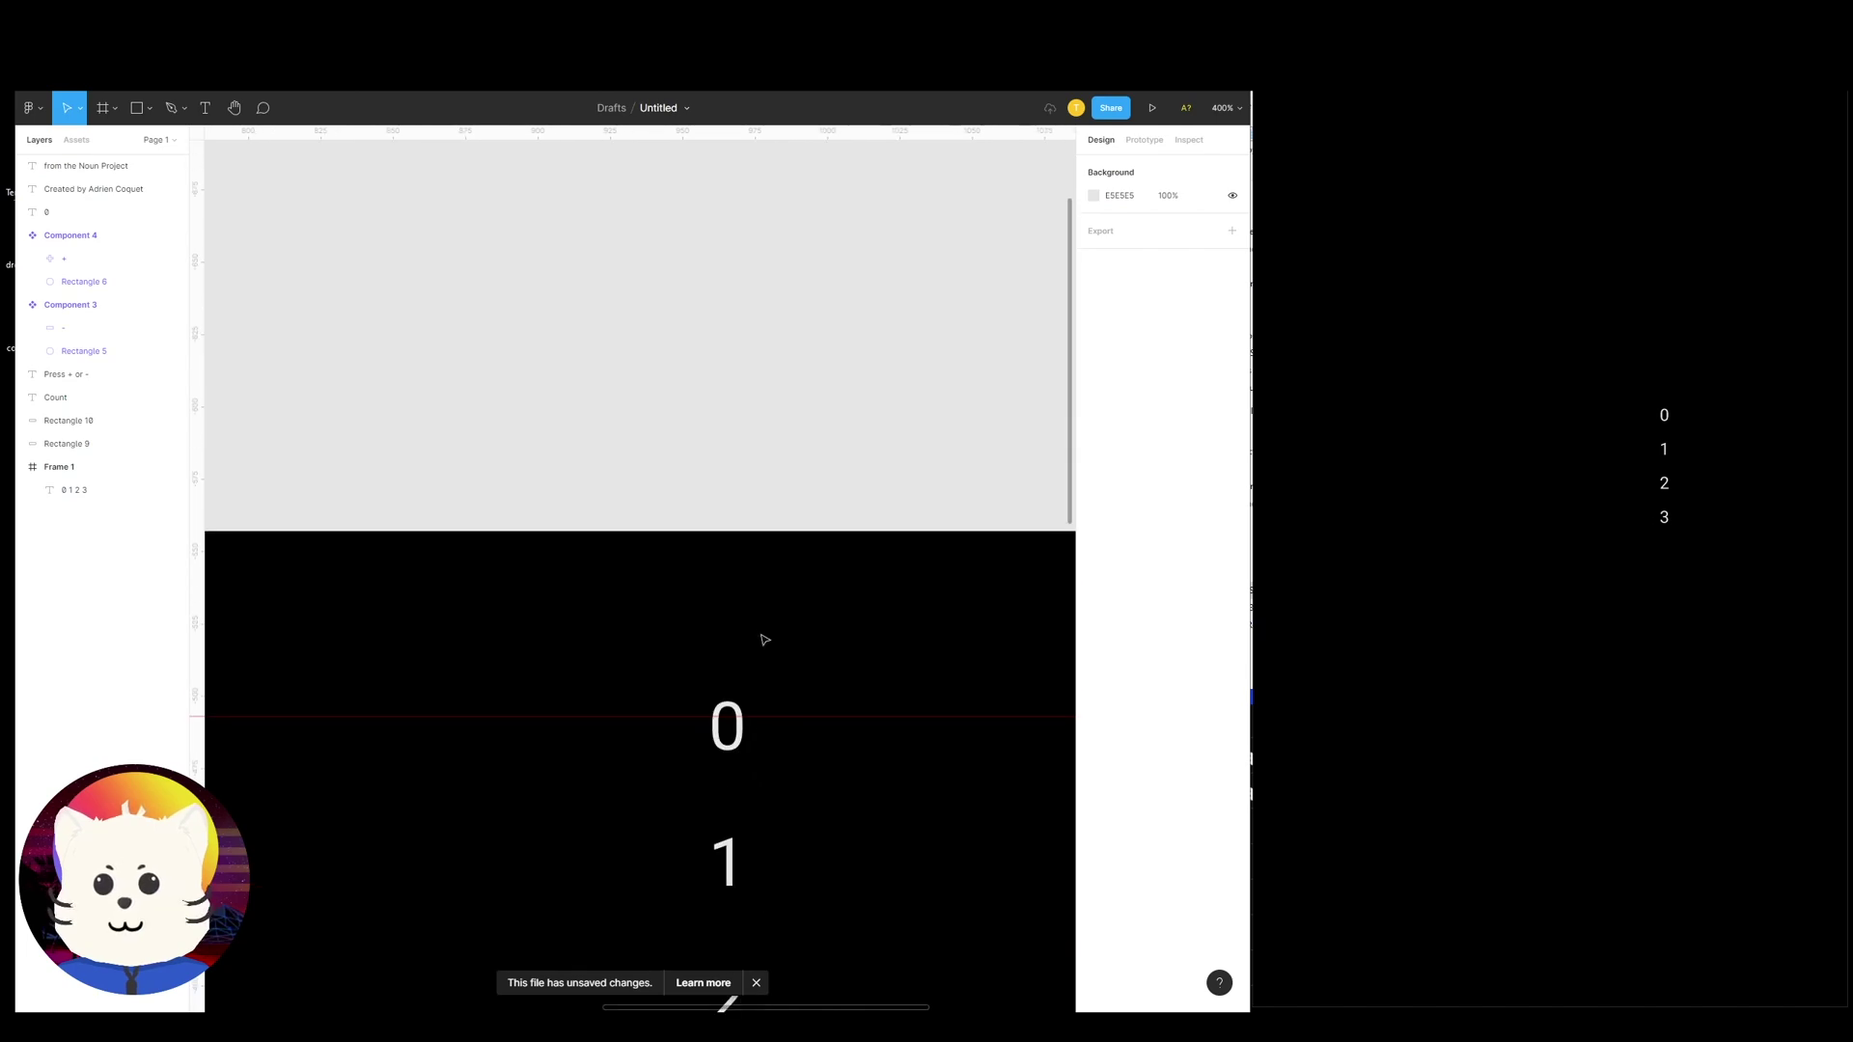
# Draw a square about 30 by 30 px over the 0 at the head of the number column
pyautogui.hotkey('ctrl', '-')
pyautogui.hotkey('ctrl', '-')
pyautogui.hscroll(-1, 786, 525)
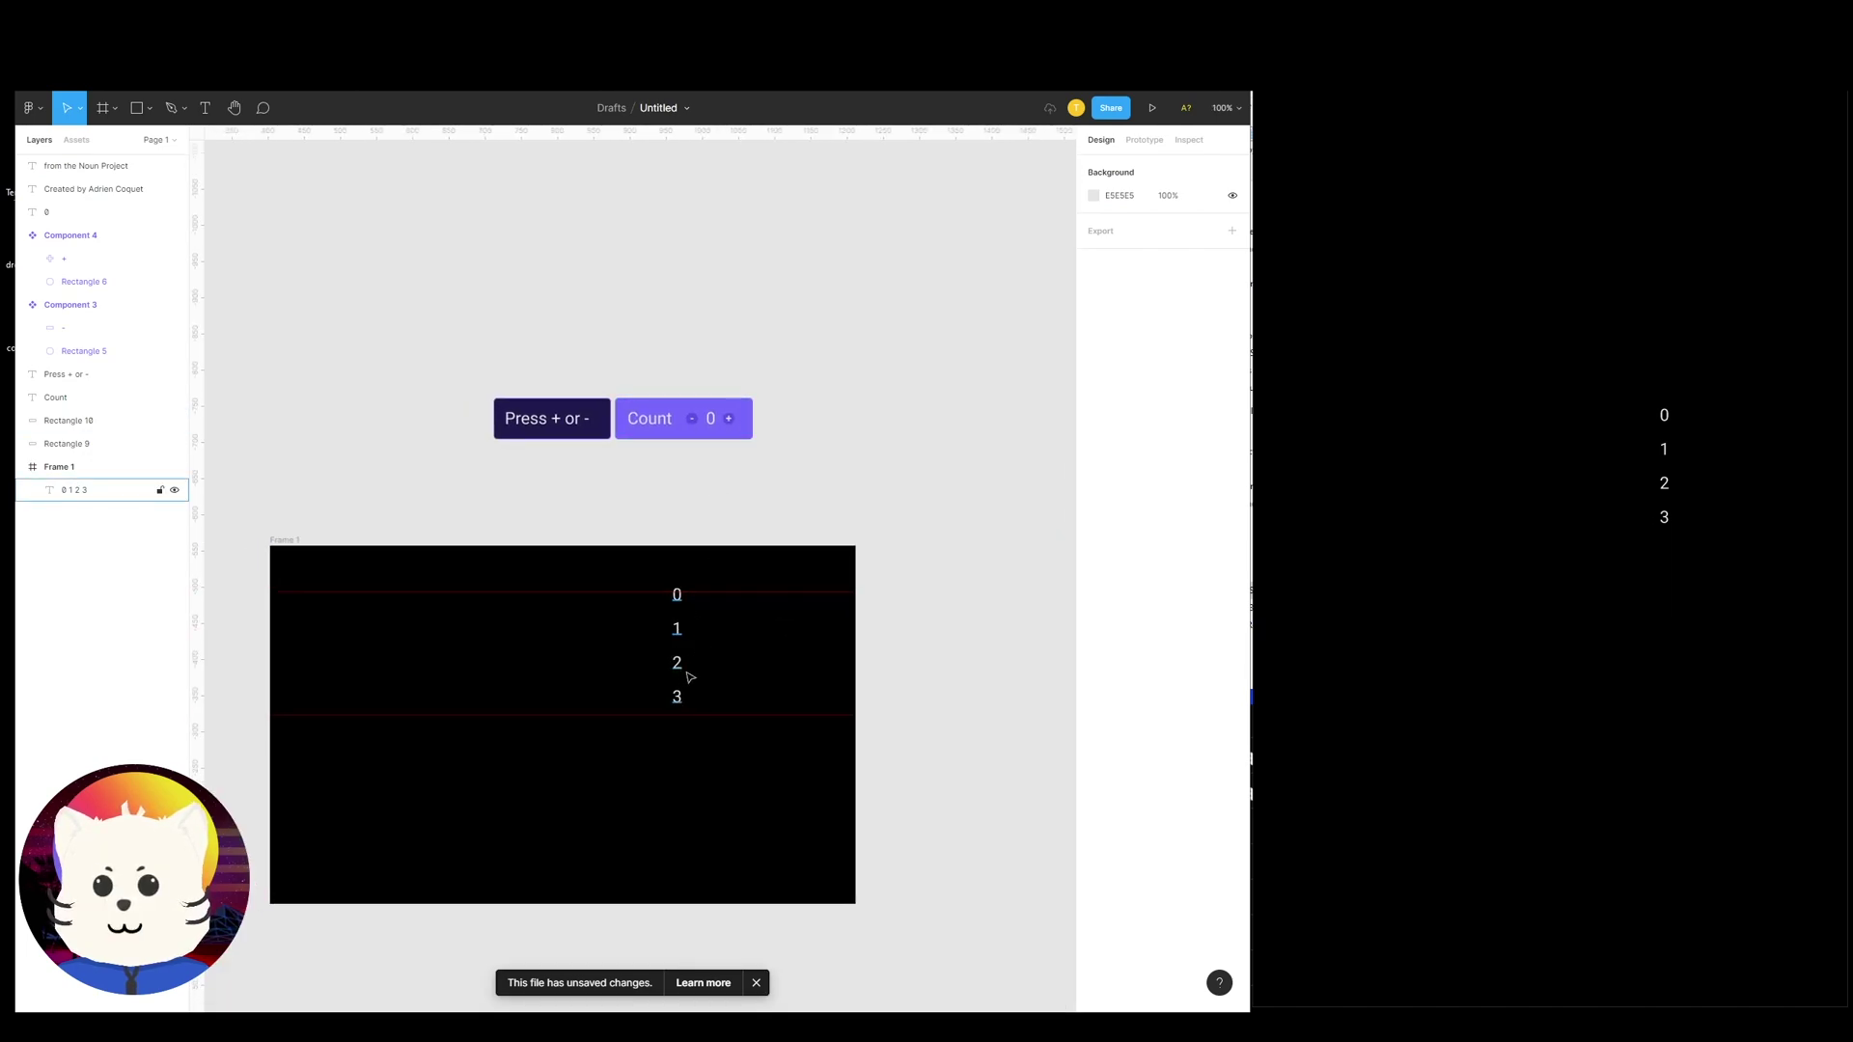
pyautogui.scroll(-1, 719, 671)
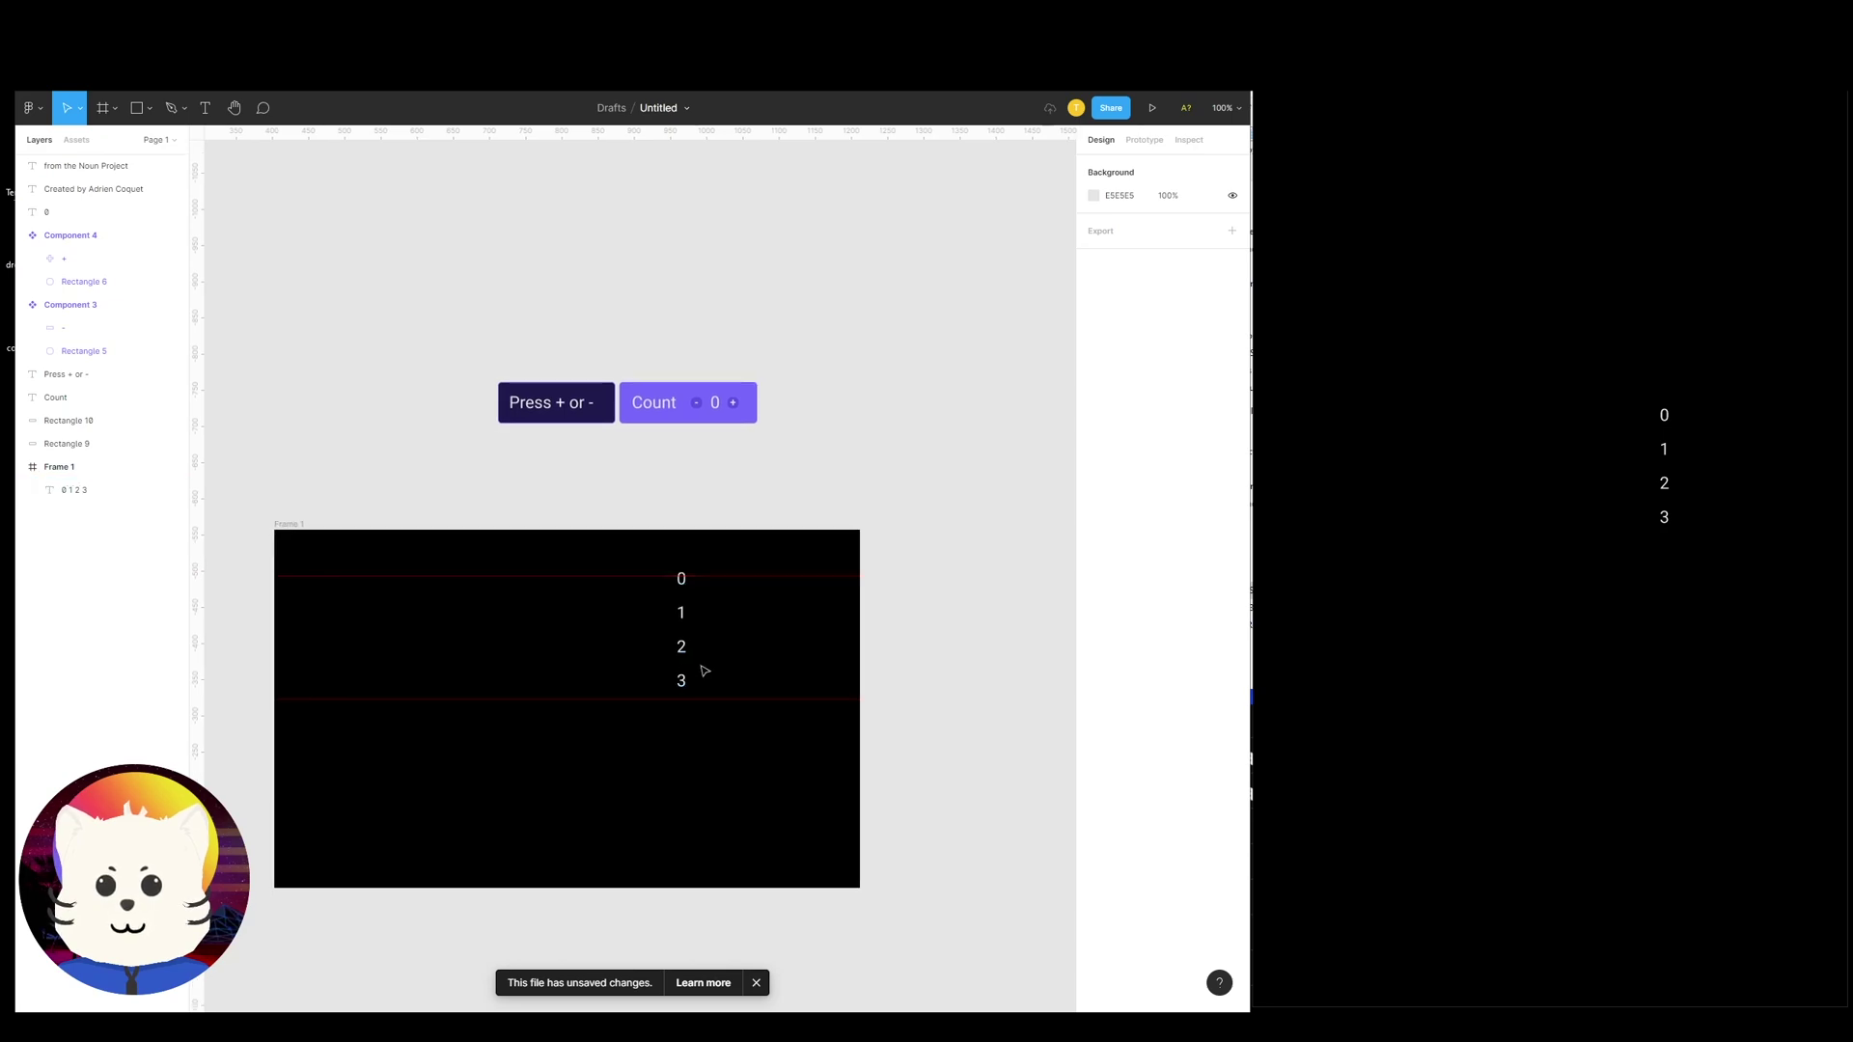
pyautogui.hotkey('ctrl', '+')
pyautogui.hotkey('ctrl', '+')
pyautogui.hscroll(2, 736, 587)
pyautogui.scroll(1, 676, 560)
pyautogui.press('r')
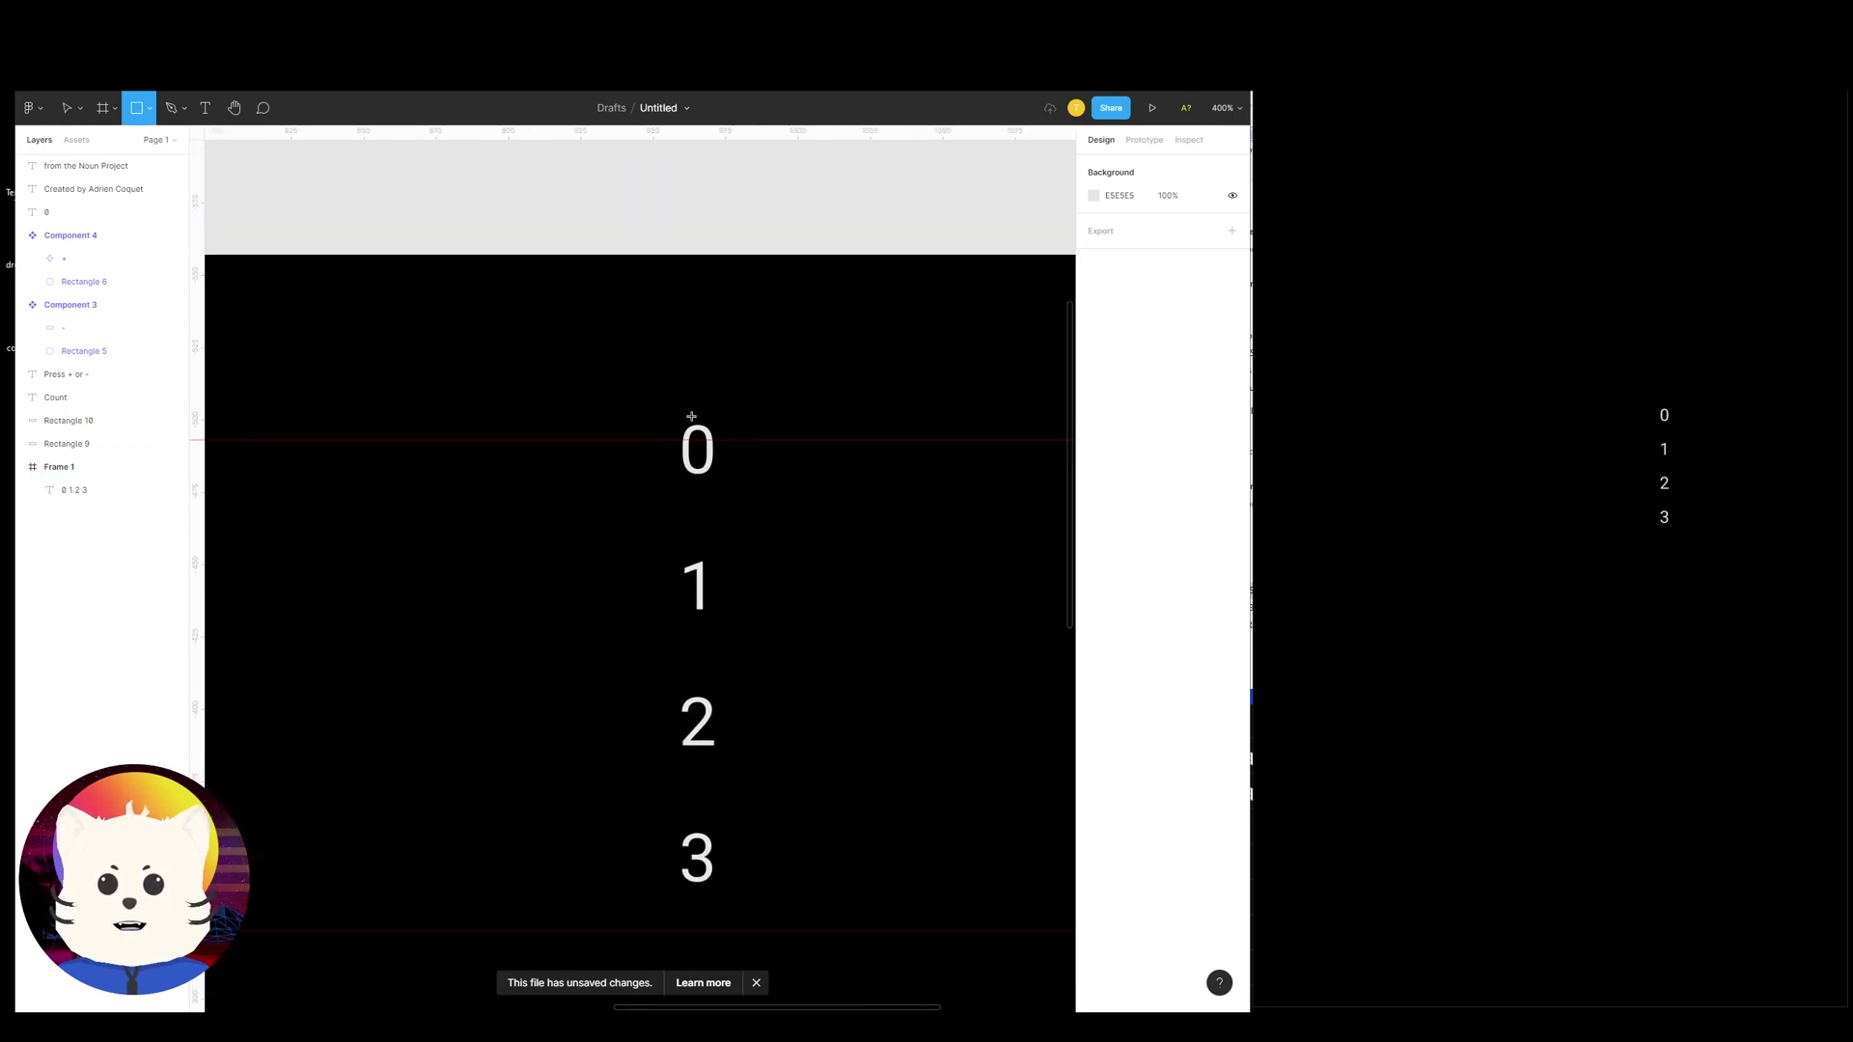
pyautogui.moveTo(729, 406)
pyautogui.mouseDown()
pyautogui.moveTo(814, 492)
pyautogui.moveTo(871, 442)
pyautogui.moveTo(918, 467)
pyautogui.moveTo(727, 444)
pyautogui.mouseUp()
pyautogui.moveTo(644, 340); pyautogui.dragTo(741, 528)
pyautogui.moveTo(707, 464); pyautogui.dragTo(819, 436)
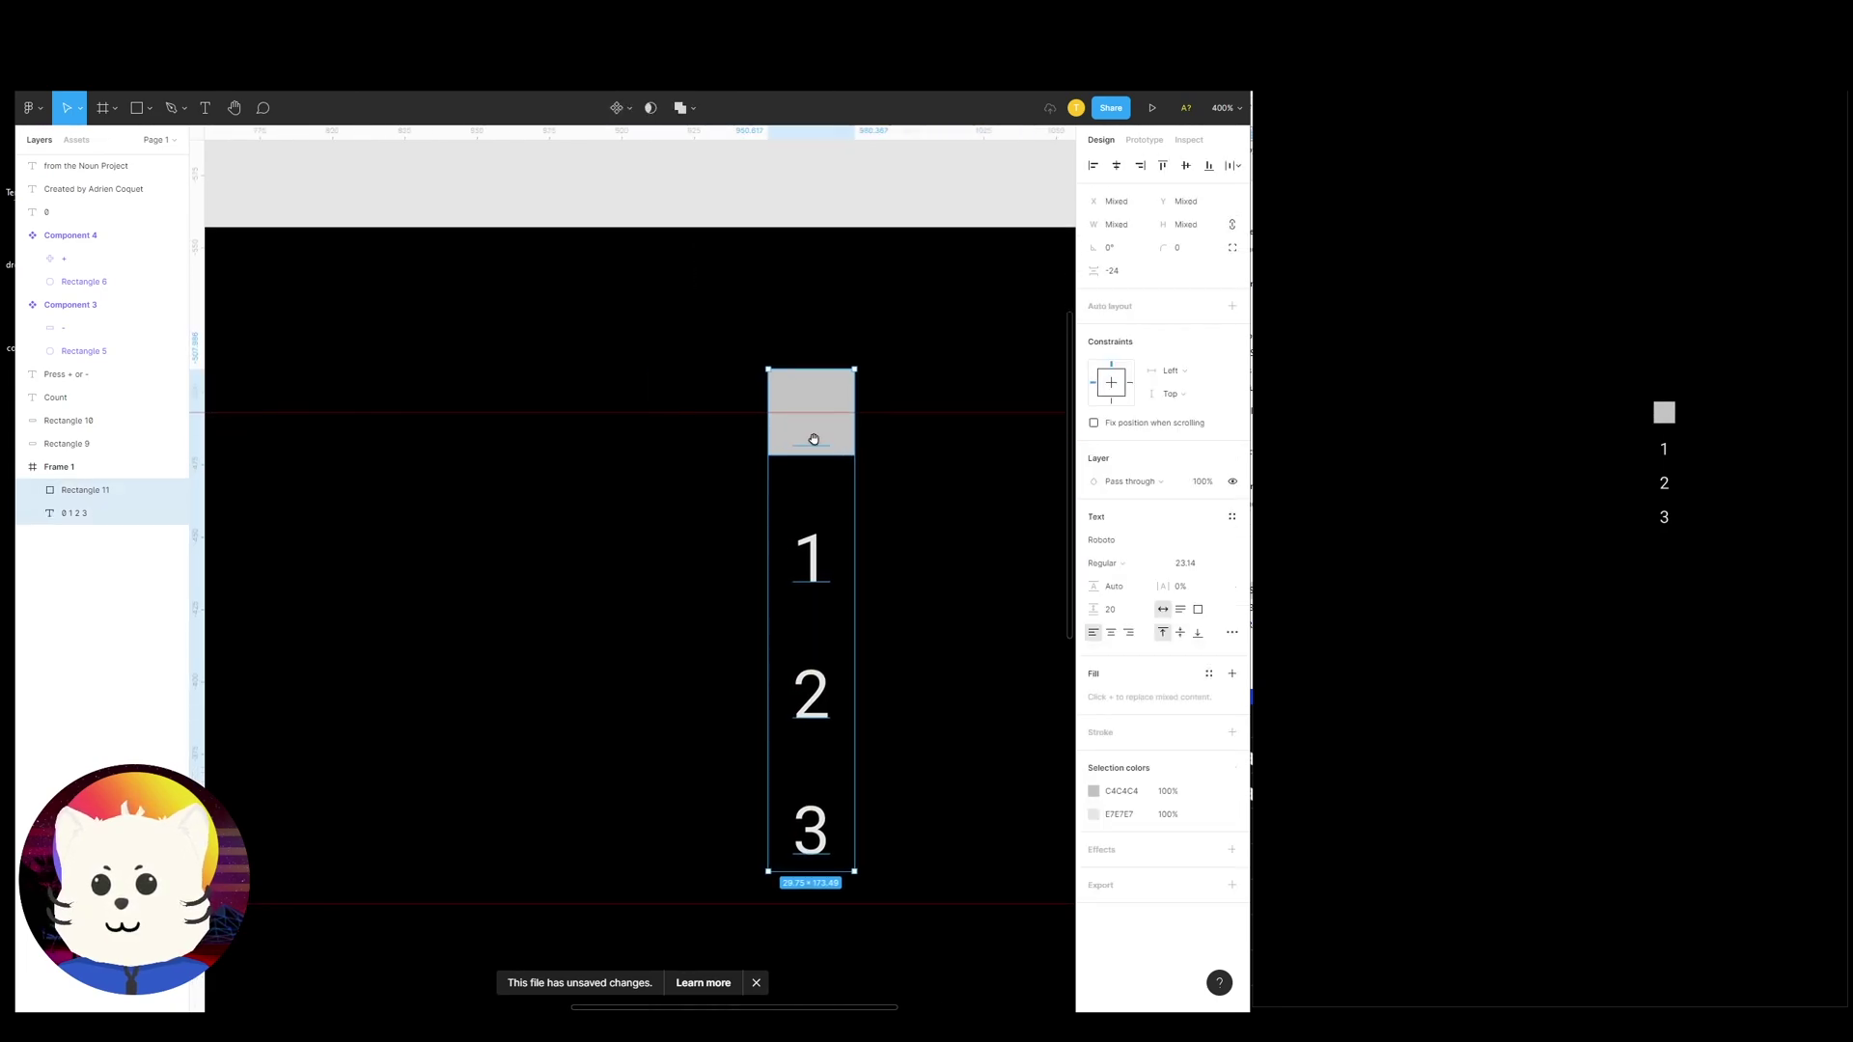
# Place the square beneath the number text, centred around the 0, and use it as the text's mask
pyautogui.moveTo(112, 490); pyautogui.dragTo(119, 530)
pyautogui.moveTo(848, 448); pyautogui.dragTo(850, 457)
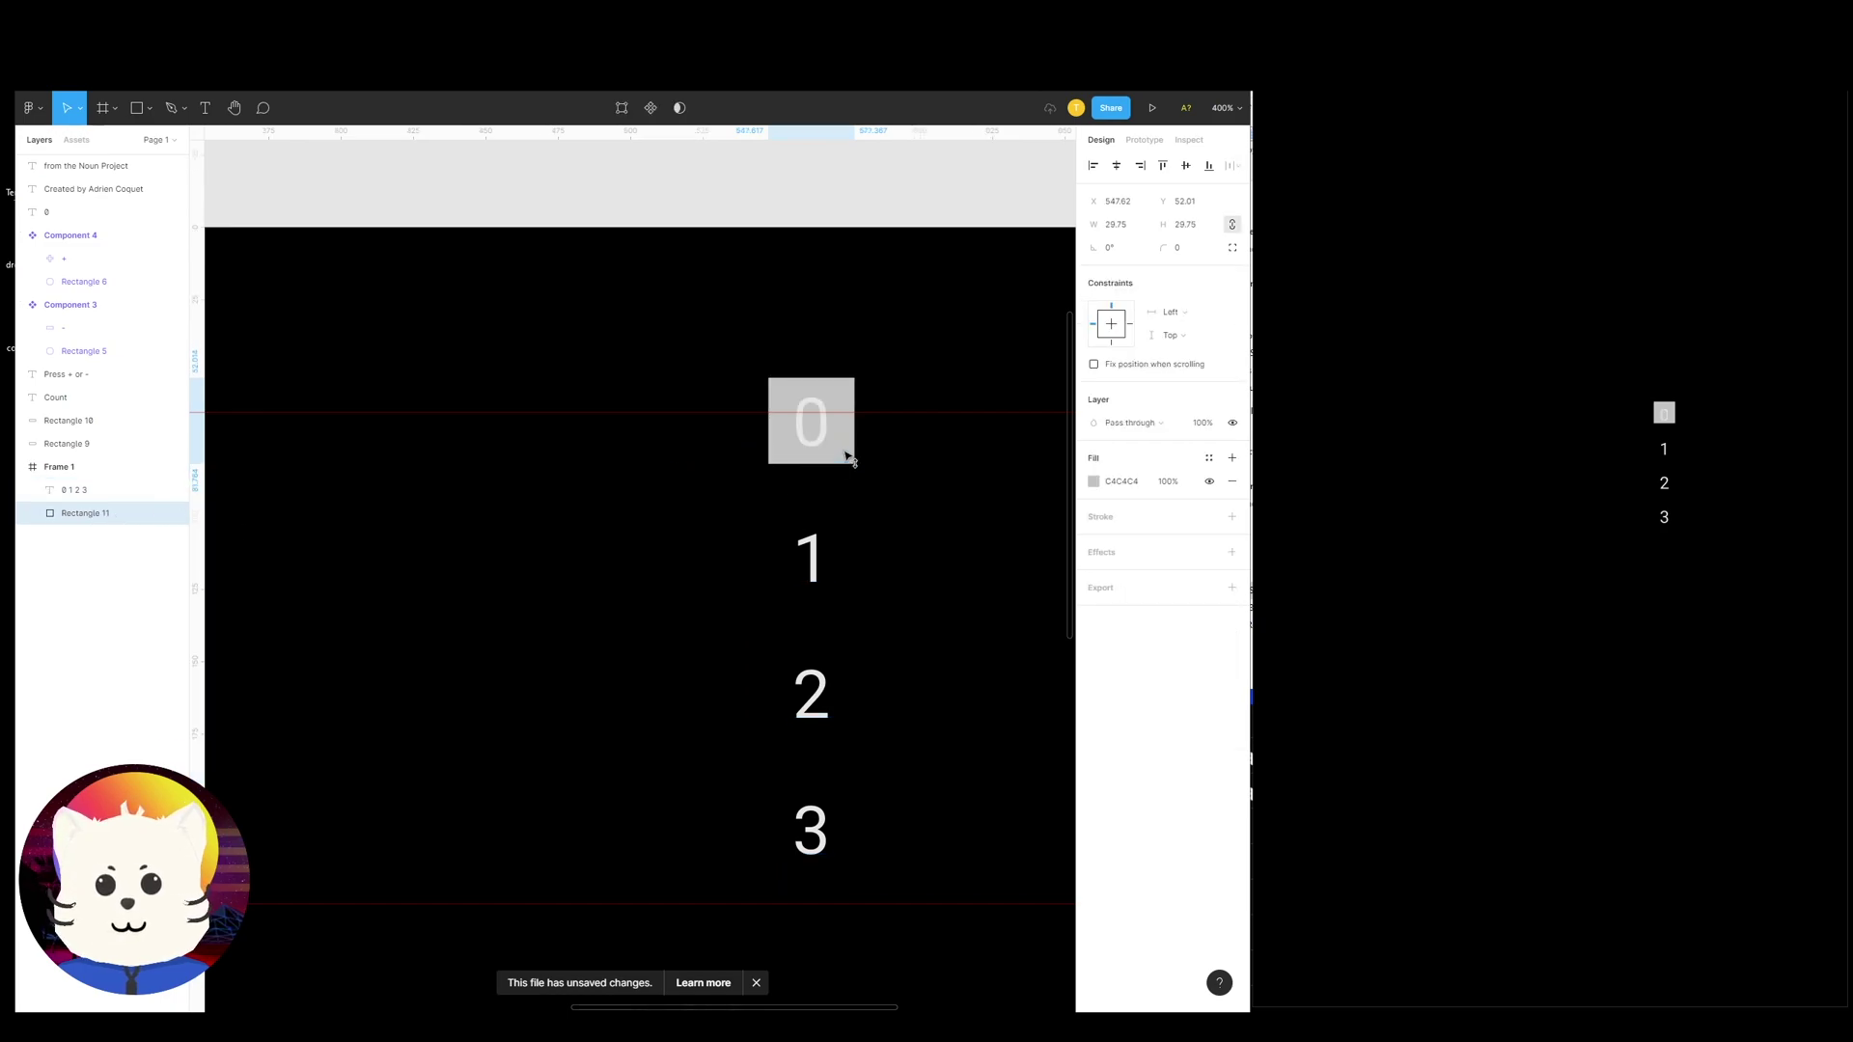
pyautogui.keyDown('shift'); pyautogui.click(112, 490); pyautogui.keyUp('shift')
pyautogui.rightClick(114, 492)
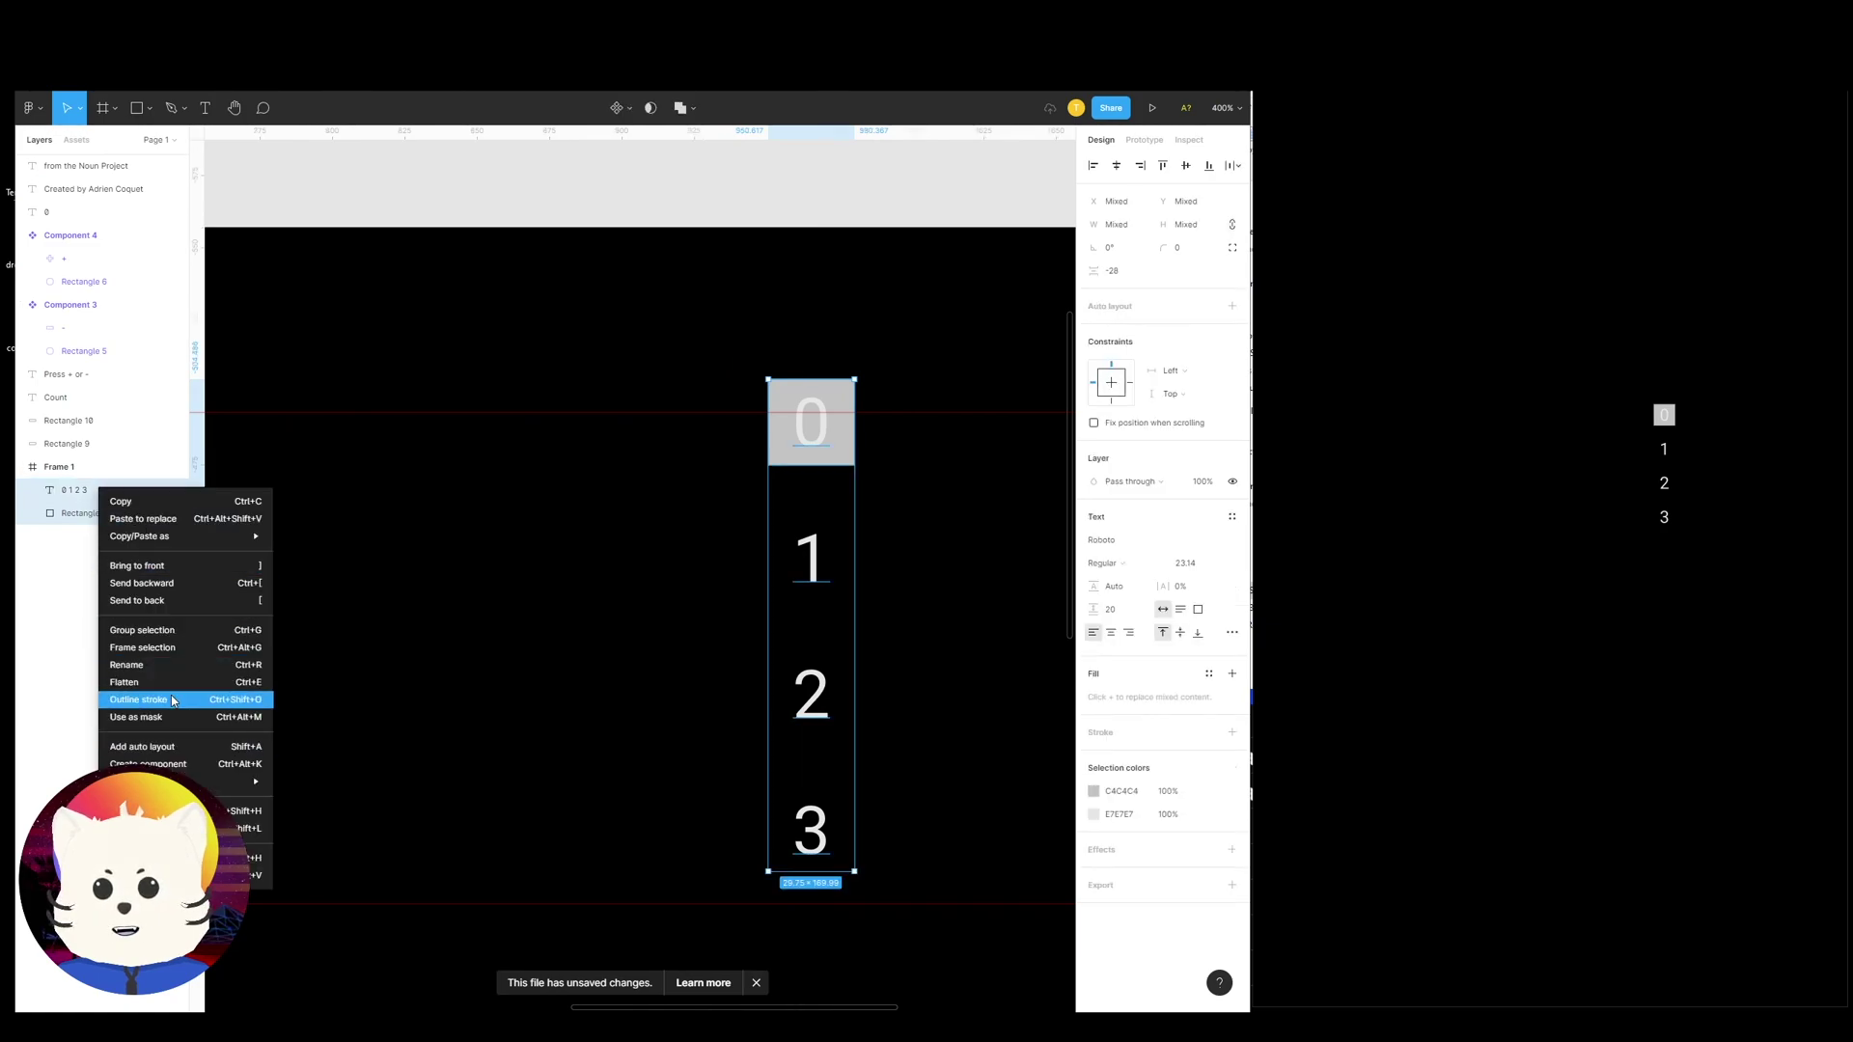
pyautogui.click(140, 717)
# Try moving the masked 0 directly on the canvas, and undo the moves
pyautogui.moveTo(824, 462); pyautogui.dragTo(820, 512)
pyautogui.hotkey('ctrl', 'z')
pyautogui.click(881, 364)
pyautogui.moveTo(811, 444)
pyautogui.mouseDown()
pyautogui.moveTo(854, 465)
pyautogui.moveTo(810, 464)
pyautogui.mouseUp()
pyautogui.hotkey('ctrl', 'z')
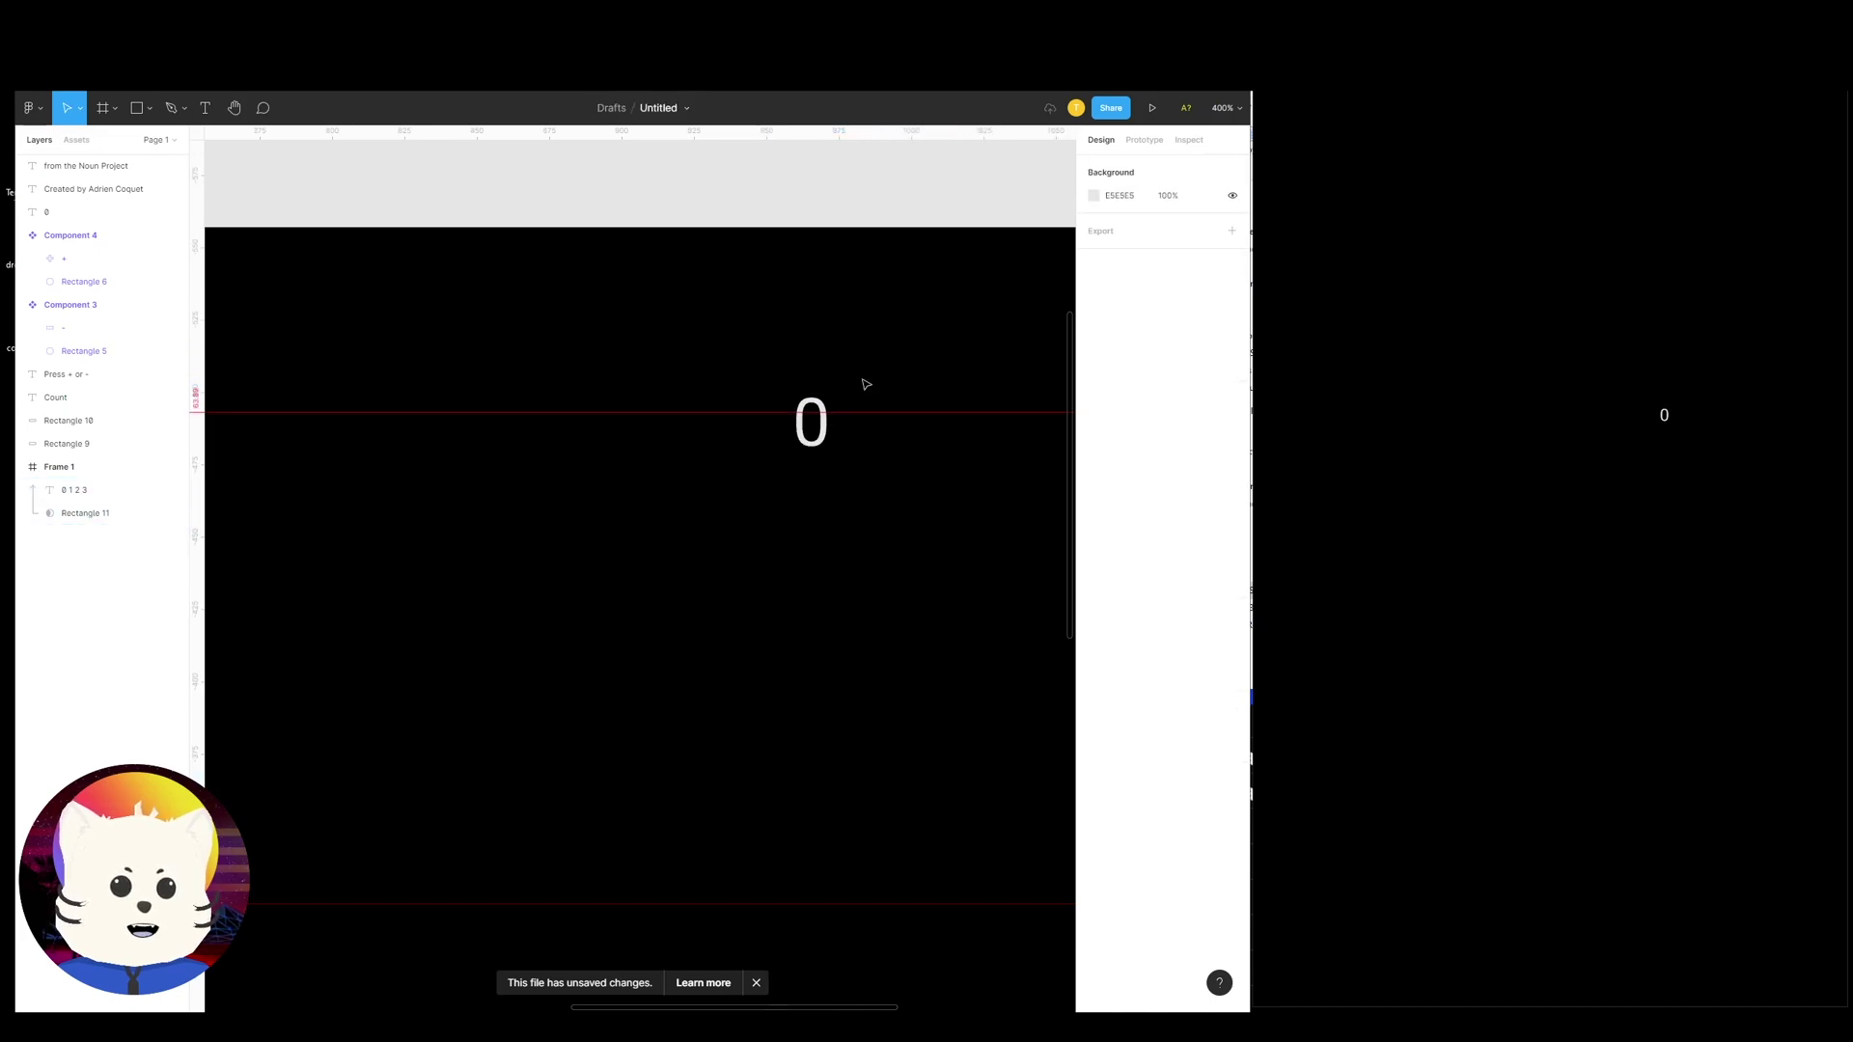
# Group the number text with its square mask and shift the group lower and to the left within Frame 1
pyautogui.click(96, 494)
pyautogui.keyDown('shift'); pyautogui.click(95, 512); pyautogui.keyUp('shift')
pyautogui.hotkey('ctrl', 'g')
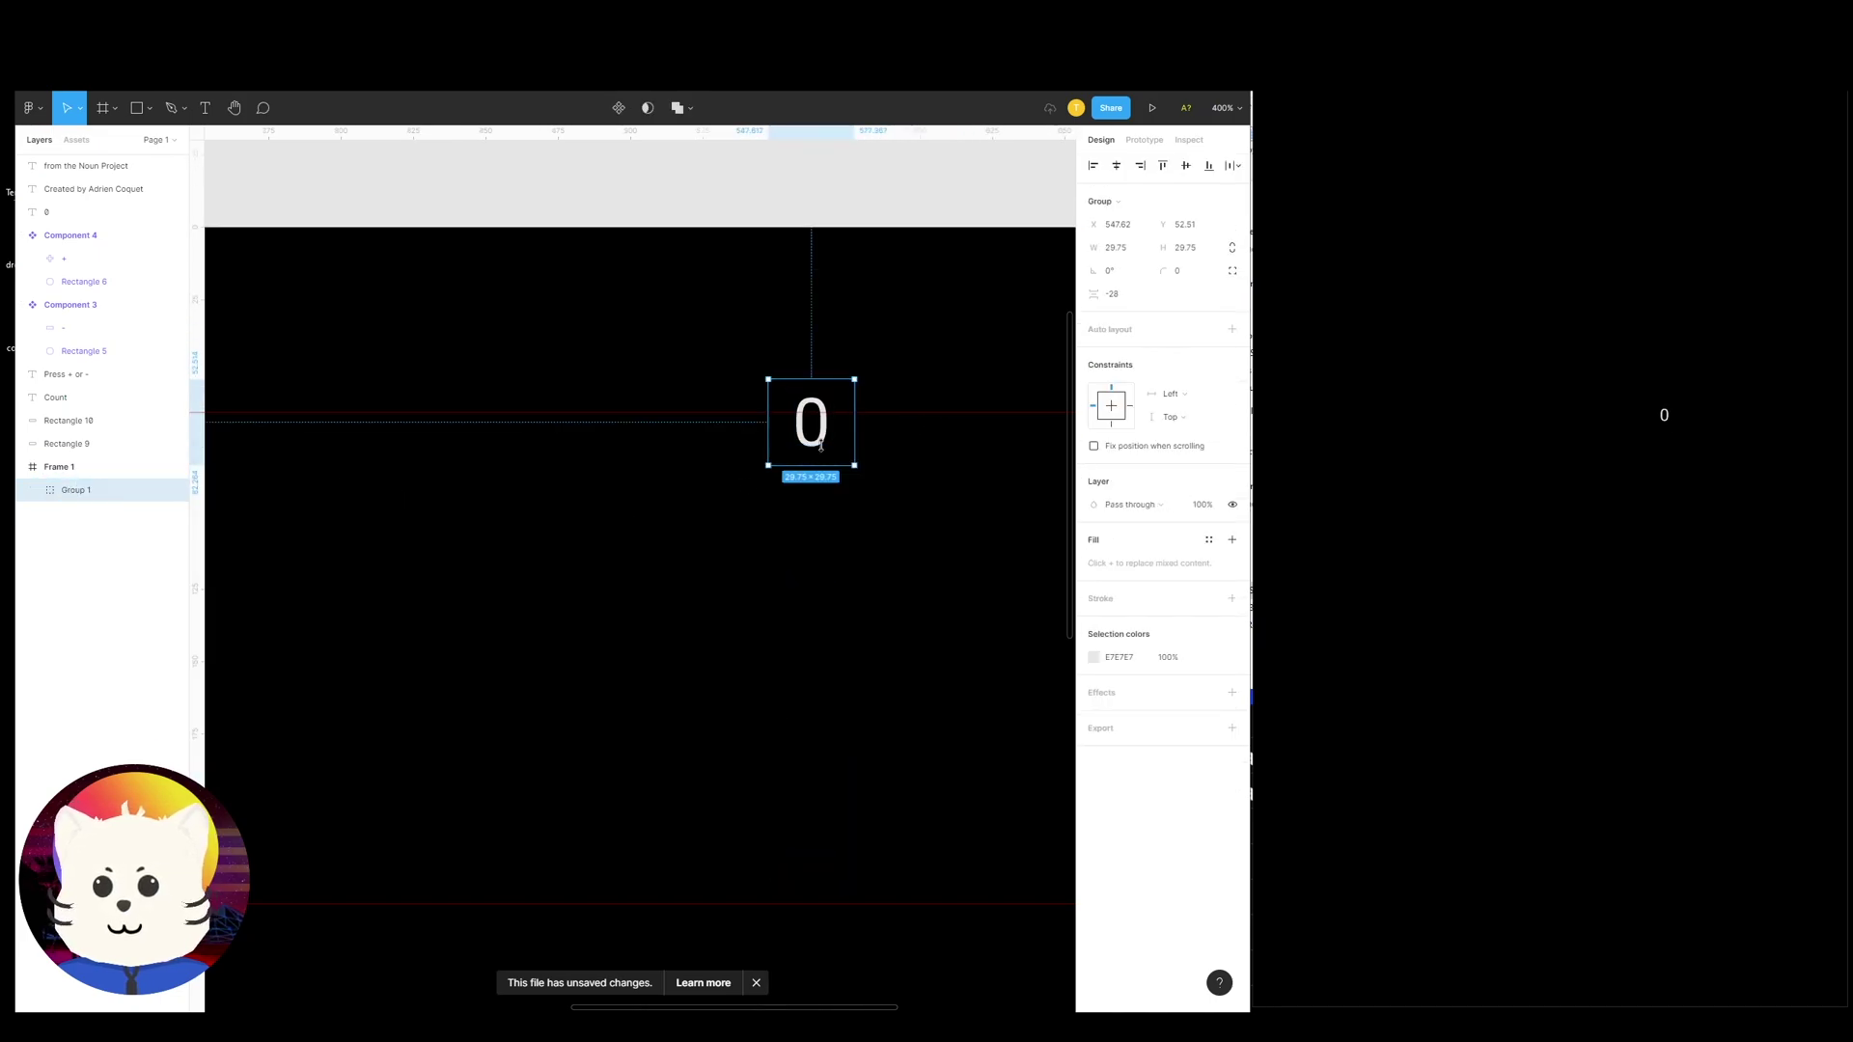
pyautogui.press('-')
pyautogui.moveTo(806, 462); pyautogui.dragTo(842, 517)
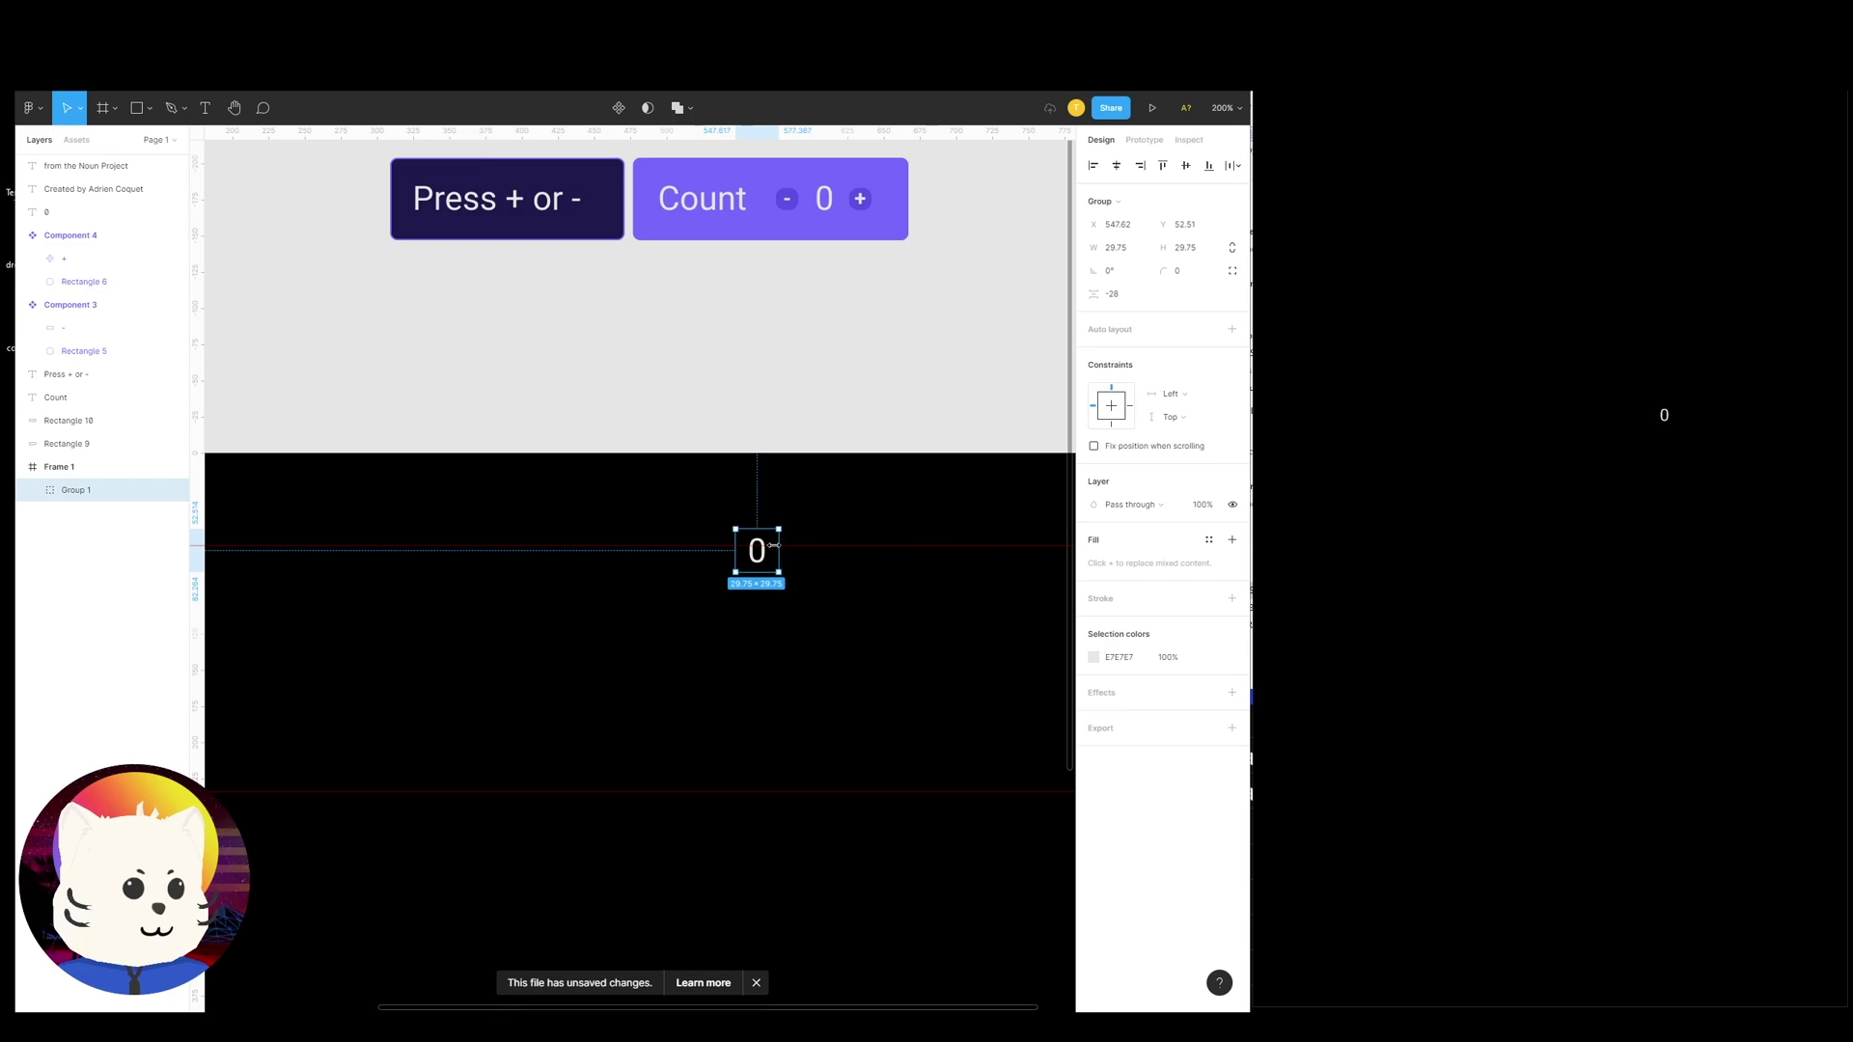
pyautogui.hotkey('ctrl', 'shift', 'g')
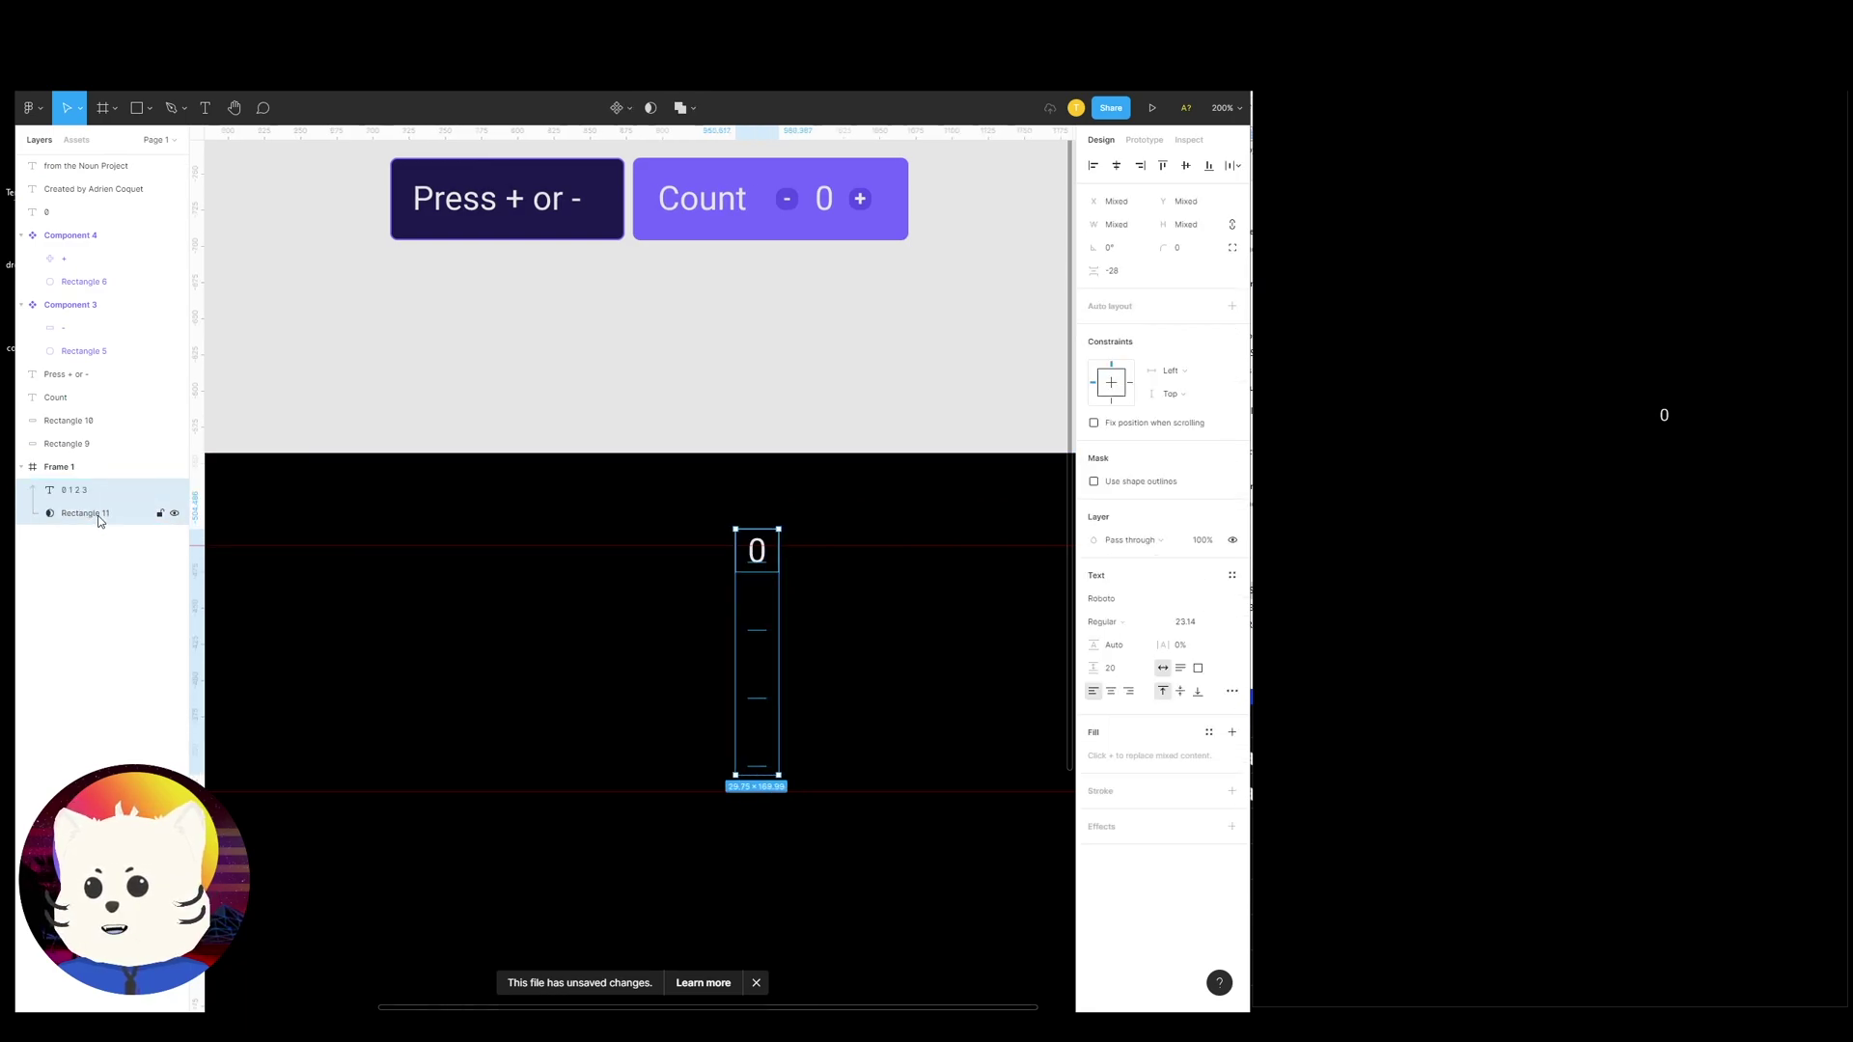
pyautogui.hotkey('ctrl', 'g')
pyautogui.moveTo(768, 567)
pyautogui.mouseDown()
pyautogui.moveTo(873, 310)
pyautogui.moveTo(832, 333)
pyautogui.moveTo(806, 418)
pyautogui.moveTo(668, 643)
pyautogui.moveTo(796, 601)
pyautogui.moveTo(789, 656)
pyautogui.moveTo(789, 562)
pyautogui.mouseUp()
# Try sliding the number column vertically behind the mask to reveal other digits, and undo the moves
pyautogui.doubleClick(790, 656)
pyautogui.moveTo(790, 639); pyautogui.dragTo(778, 706)
pyautogui.hotkey('ctrl', 'z')
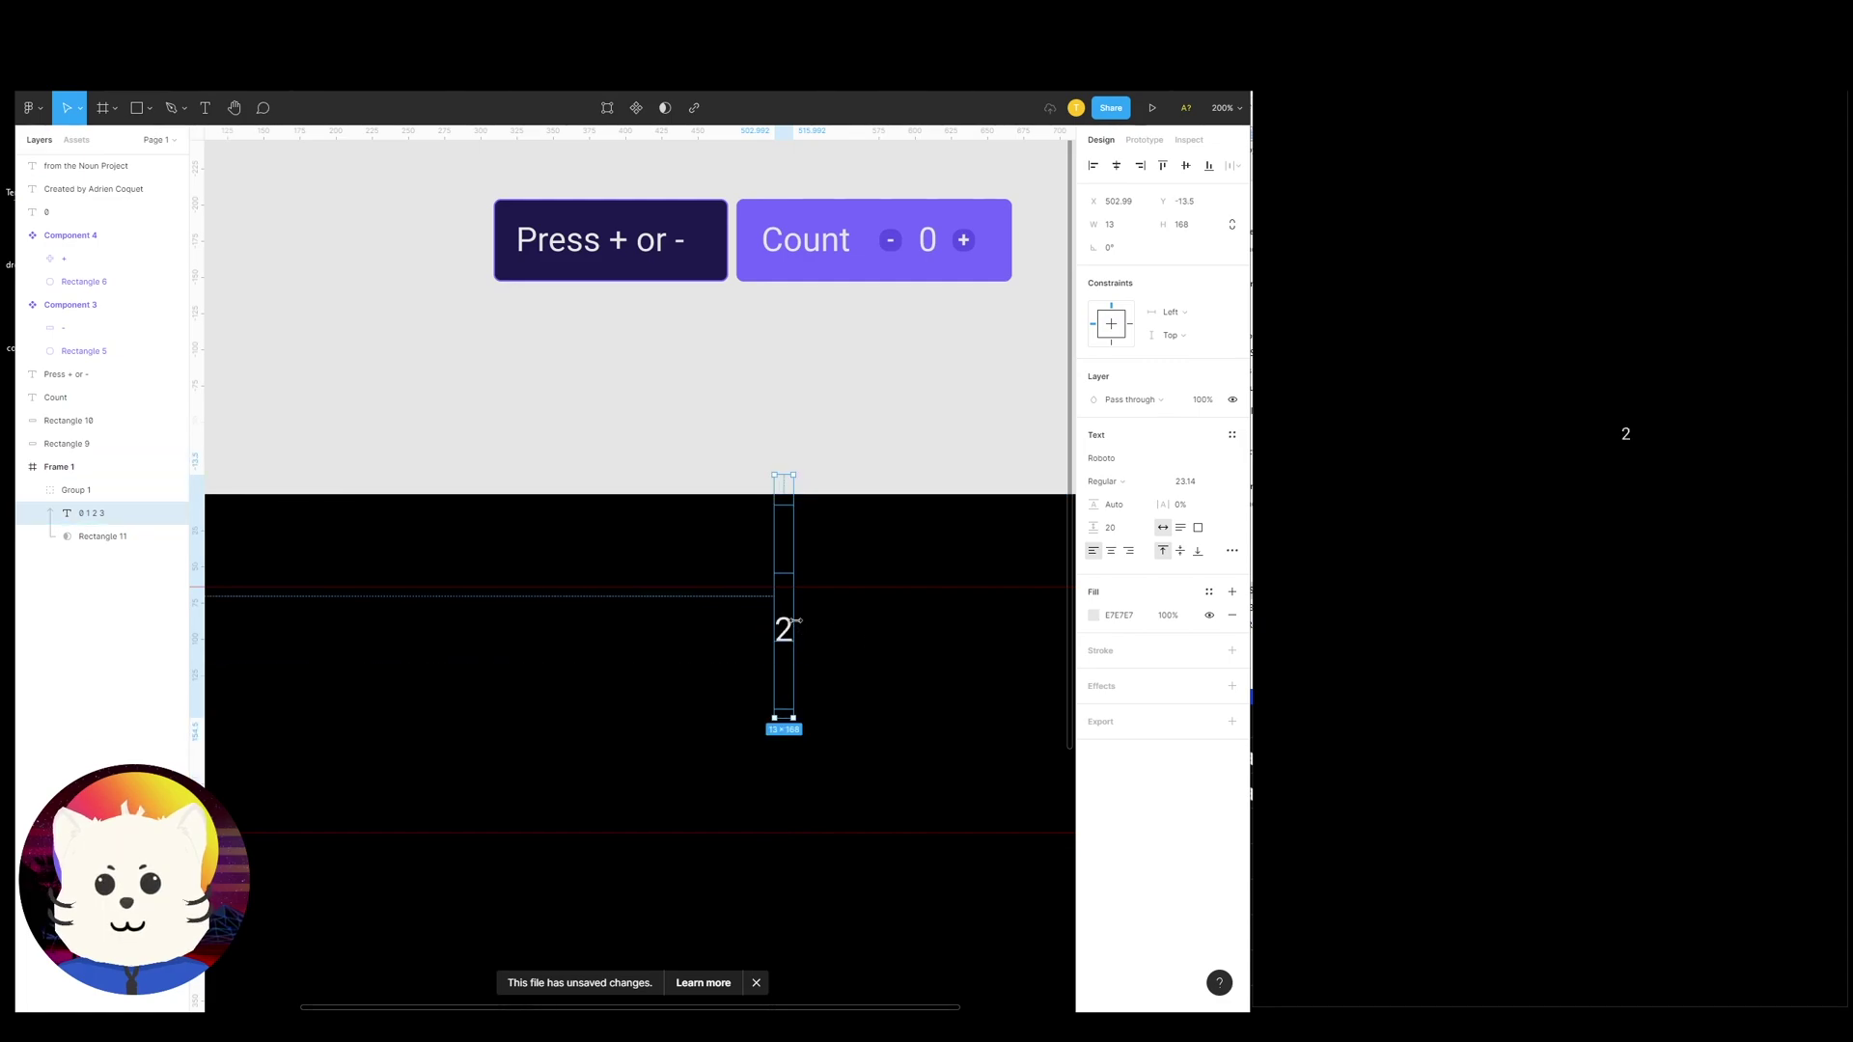
pyautogui.moveTo(793, 624); pyautogui.dragTo(791, 730)
pyautogui.hotkey('ctrl', 'z')
pyautogui.hotkey('ctrl', 'z')
pyautogui.hotkey('ctrl', 'z')
pyautogui.hotkey('ctrl', 'z')
pyautogui.hotkey('ctrl', 'z')
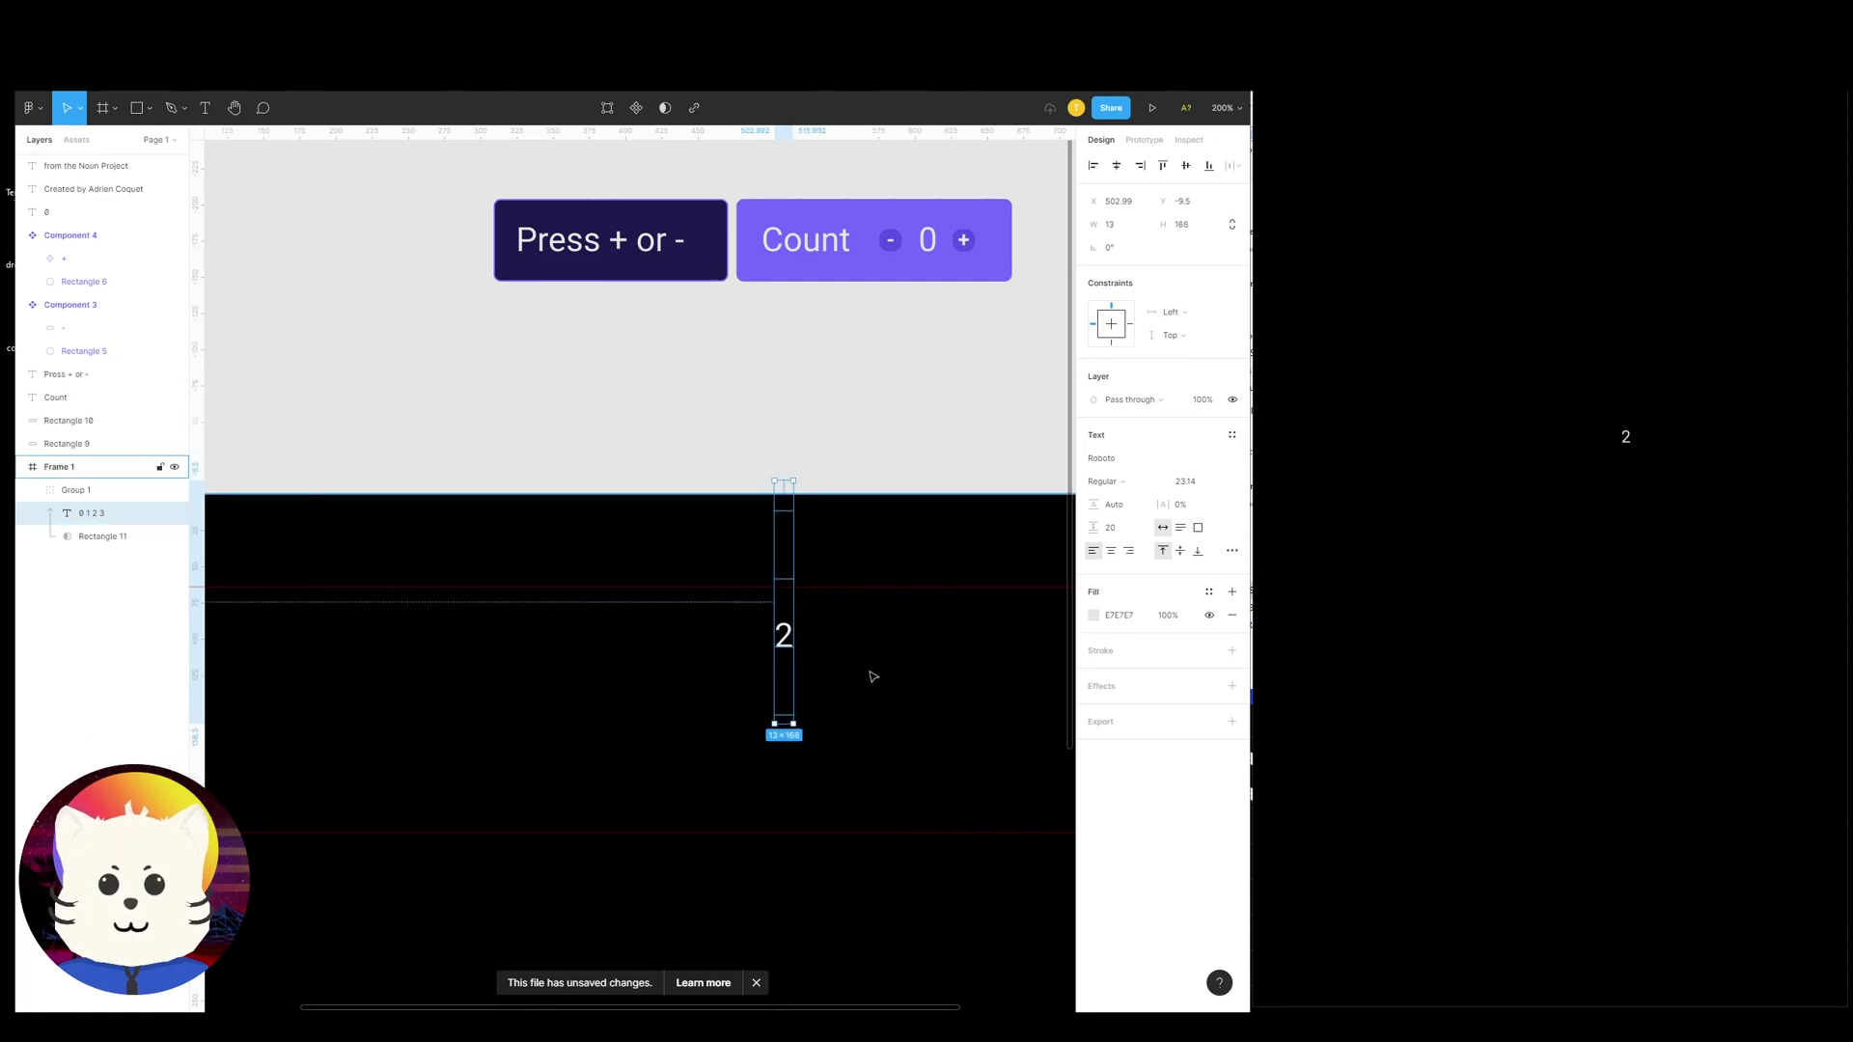
pyautogui.click(874, 668)
pyautogui.moveTo(786, 639); pyautogui.dragTo(835, 634)
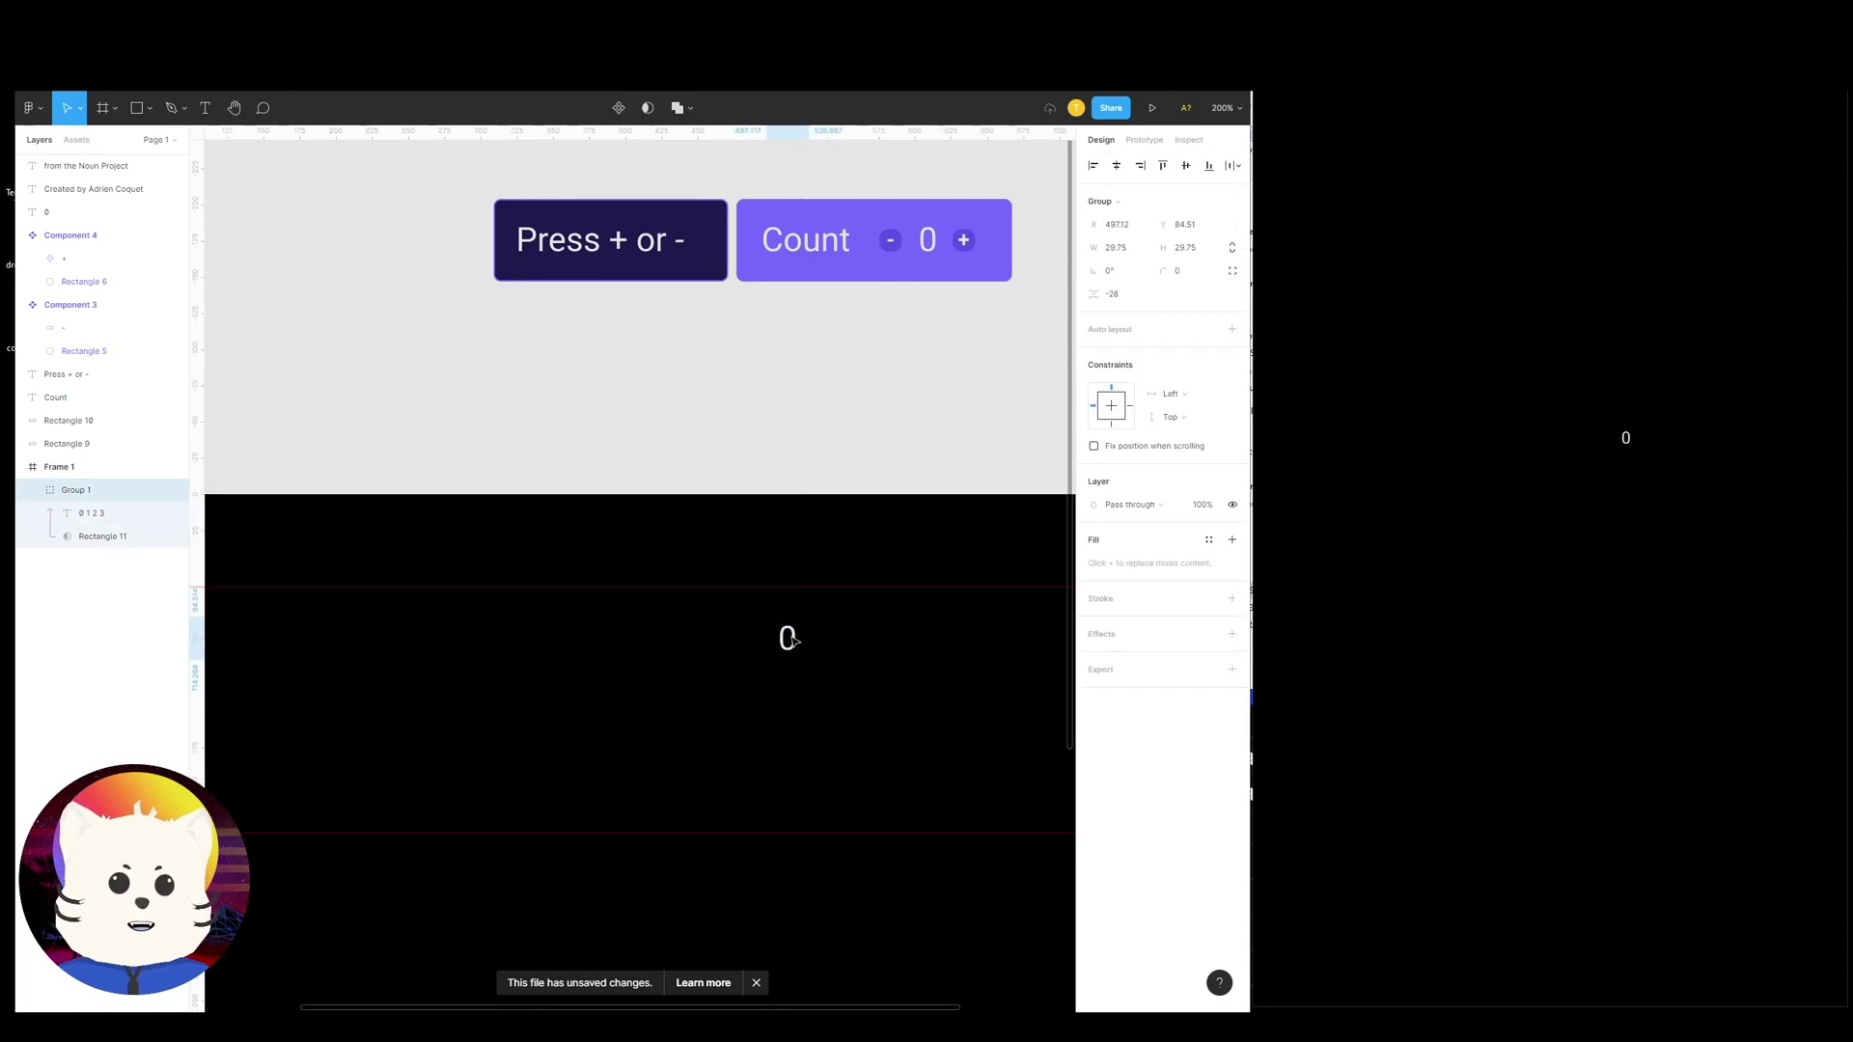
pyautogui.moveTo(874, 554); pyautogui.dragTo(784, 583)
pyautogui.click(787, 586)
pyautogui.scroll(2, 787, 598)
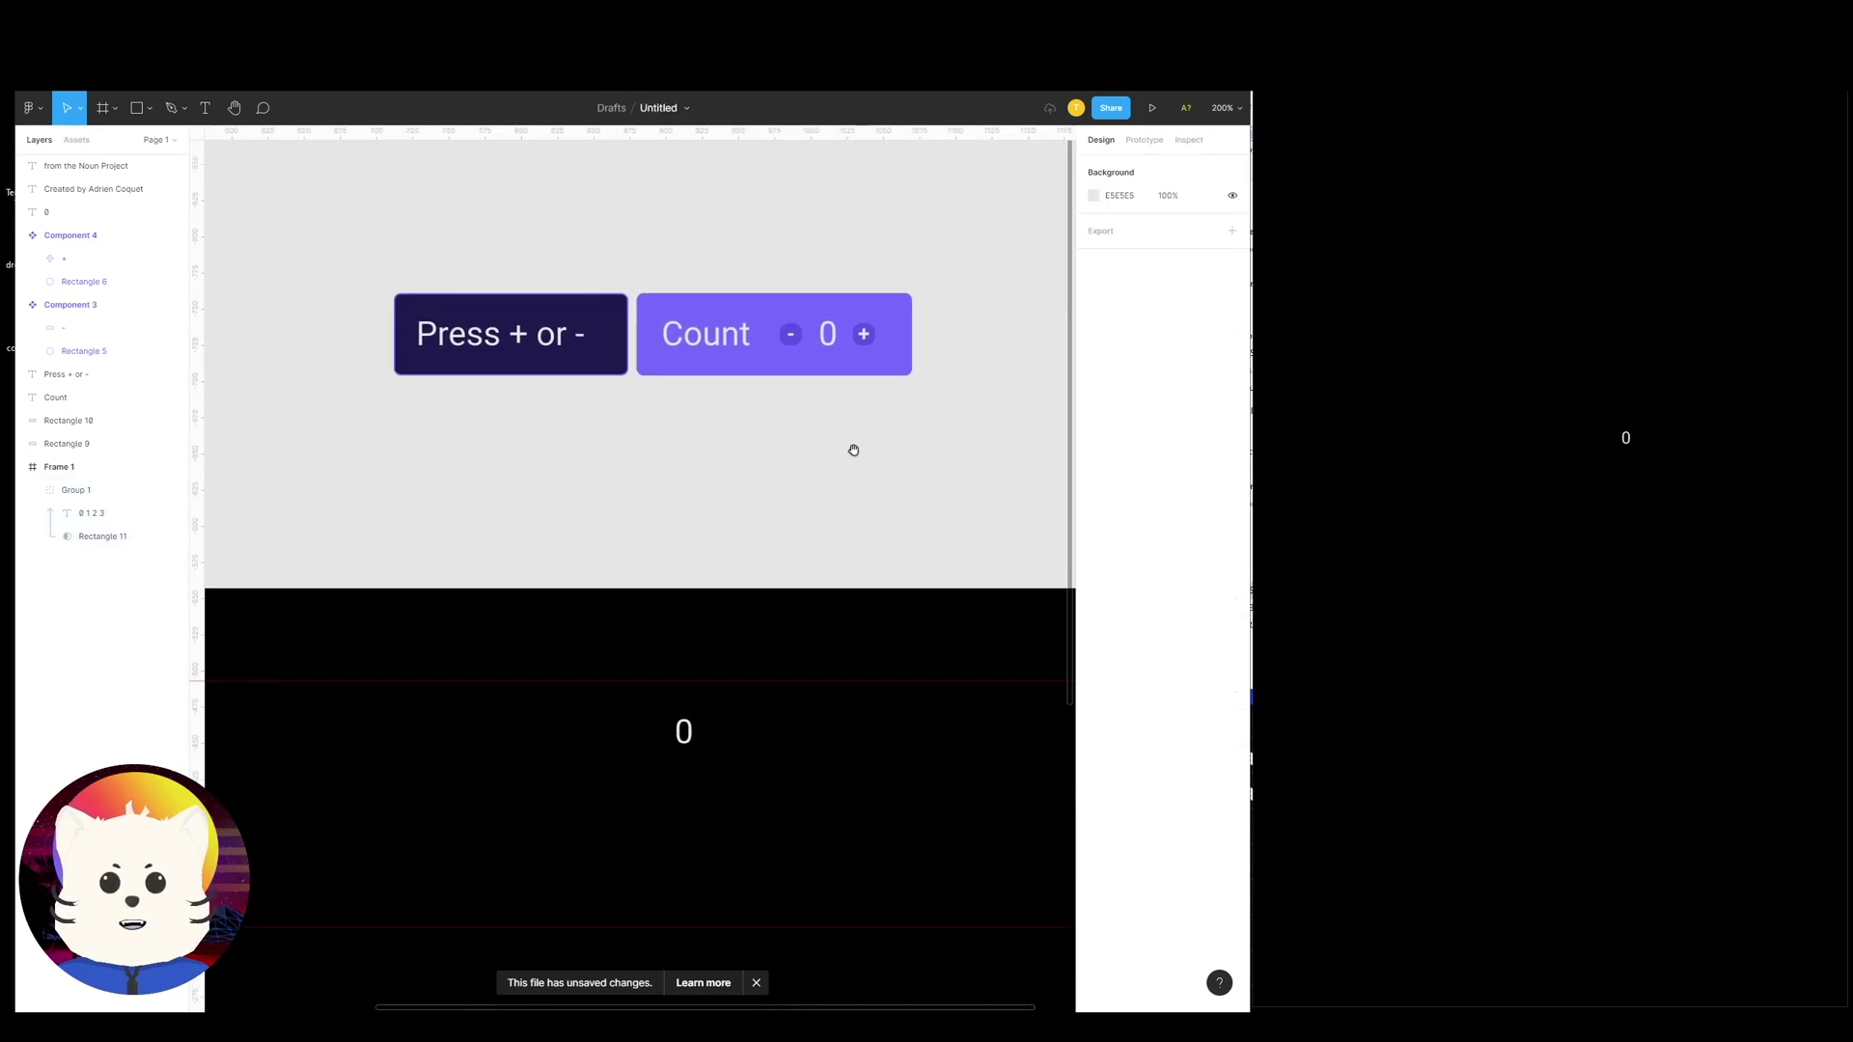
# Place copies of the minus and plus button components on either side of the masked 0 in Frame 1
pyautogui.moveTo(886, 459); pyautogui.dragTo(824, 531)
pyautogui.keyDown('shift'); pyautogui.click(808, 342); pyautogui.keyUp('shift')
pyautogui.press('+')
pyautogui.moveTo(947, 381); pyautogui.dragTo(787, 449)
pyautogui.click(771, 415)
pyautogui.moveTo(802, 620); pyautogui.dragTo(809, 527)
pyautogui.hotkey('ctrl', 'x')
pyautogui.click(811, 530)
pyautogui.press('Delete')
pyautogui.hotkey('ctrl', 'v')
pyautogui.click(920, 581)
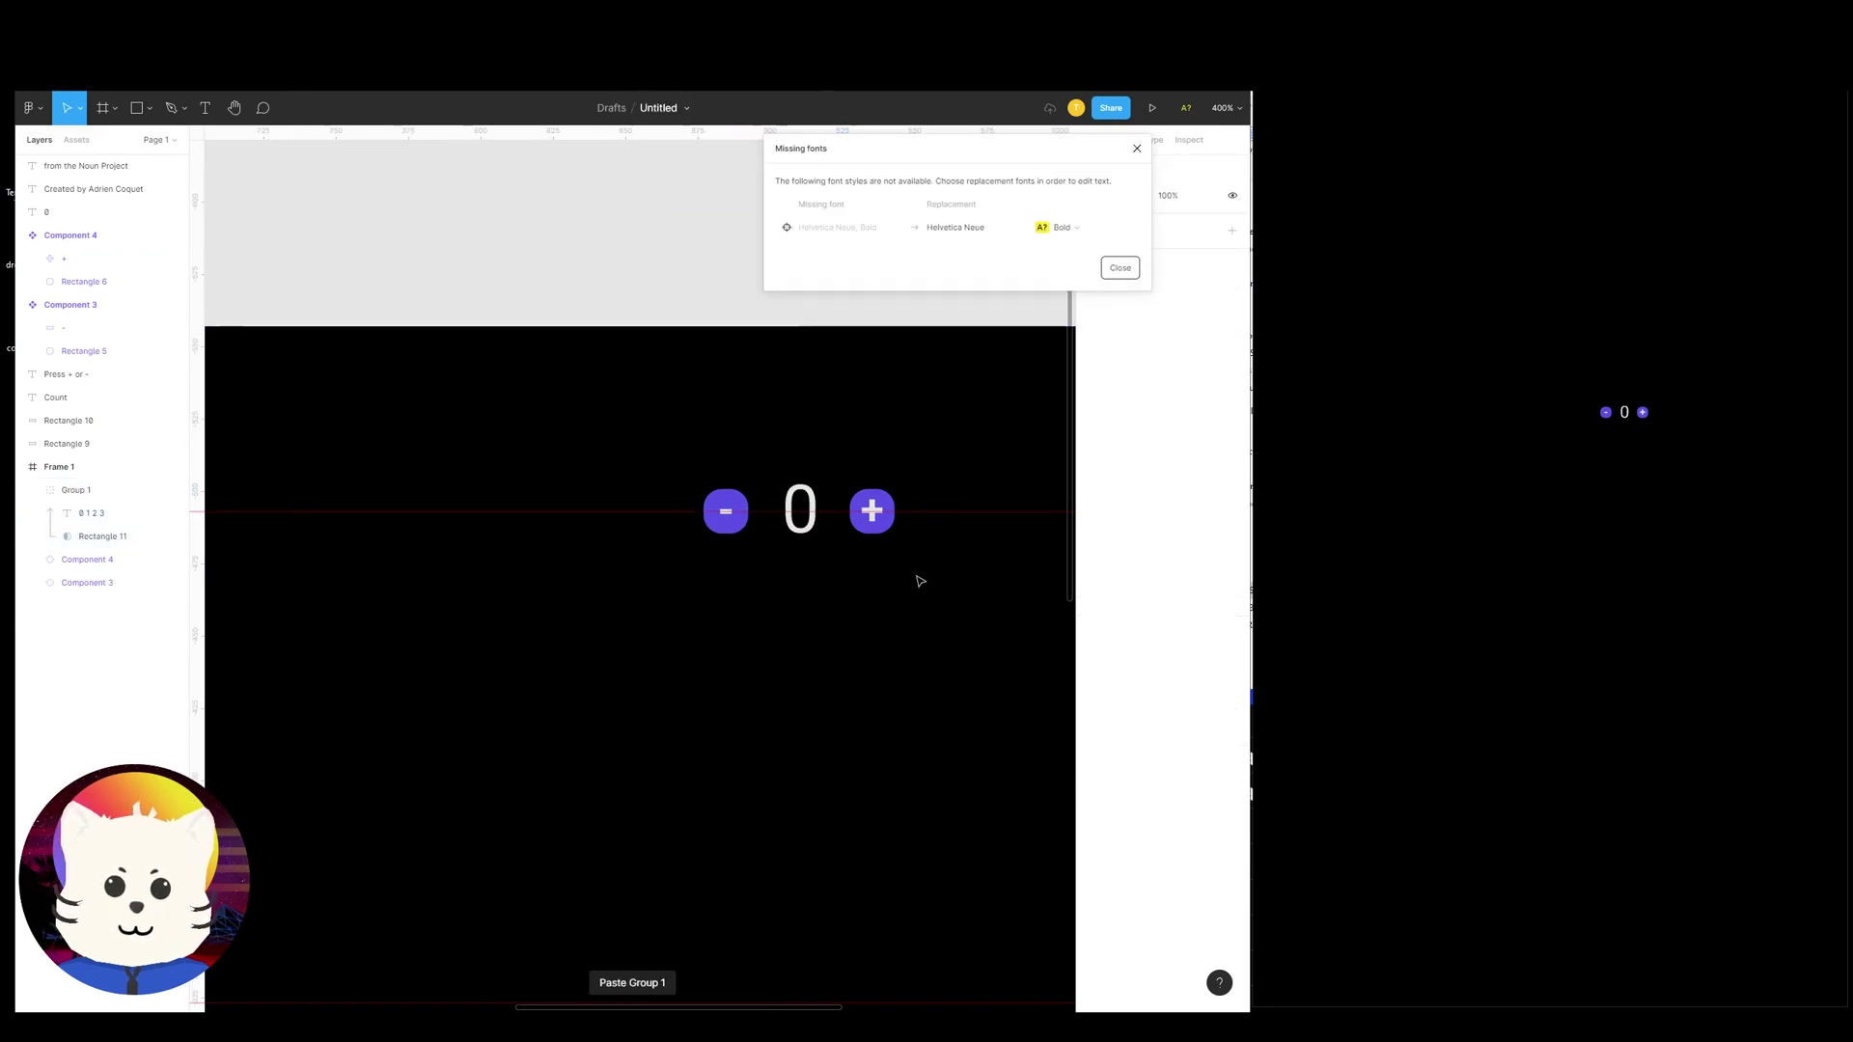
# Combine the minus button, masked number group and plus button into a horizontal auto layout with centred alignment
pyautogui.scroll(1, 905, 583)
pyautogui.moveTo(905, 583); pyautogui.dragTo(632, 442)
pyautogui.moveTo(744, 443); pyautogui.dragTo(681, 512)
pyautogui.click(1120, 267)
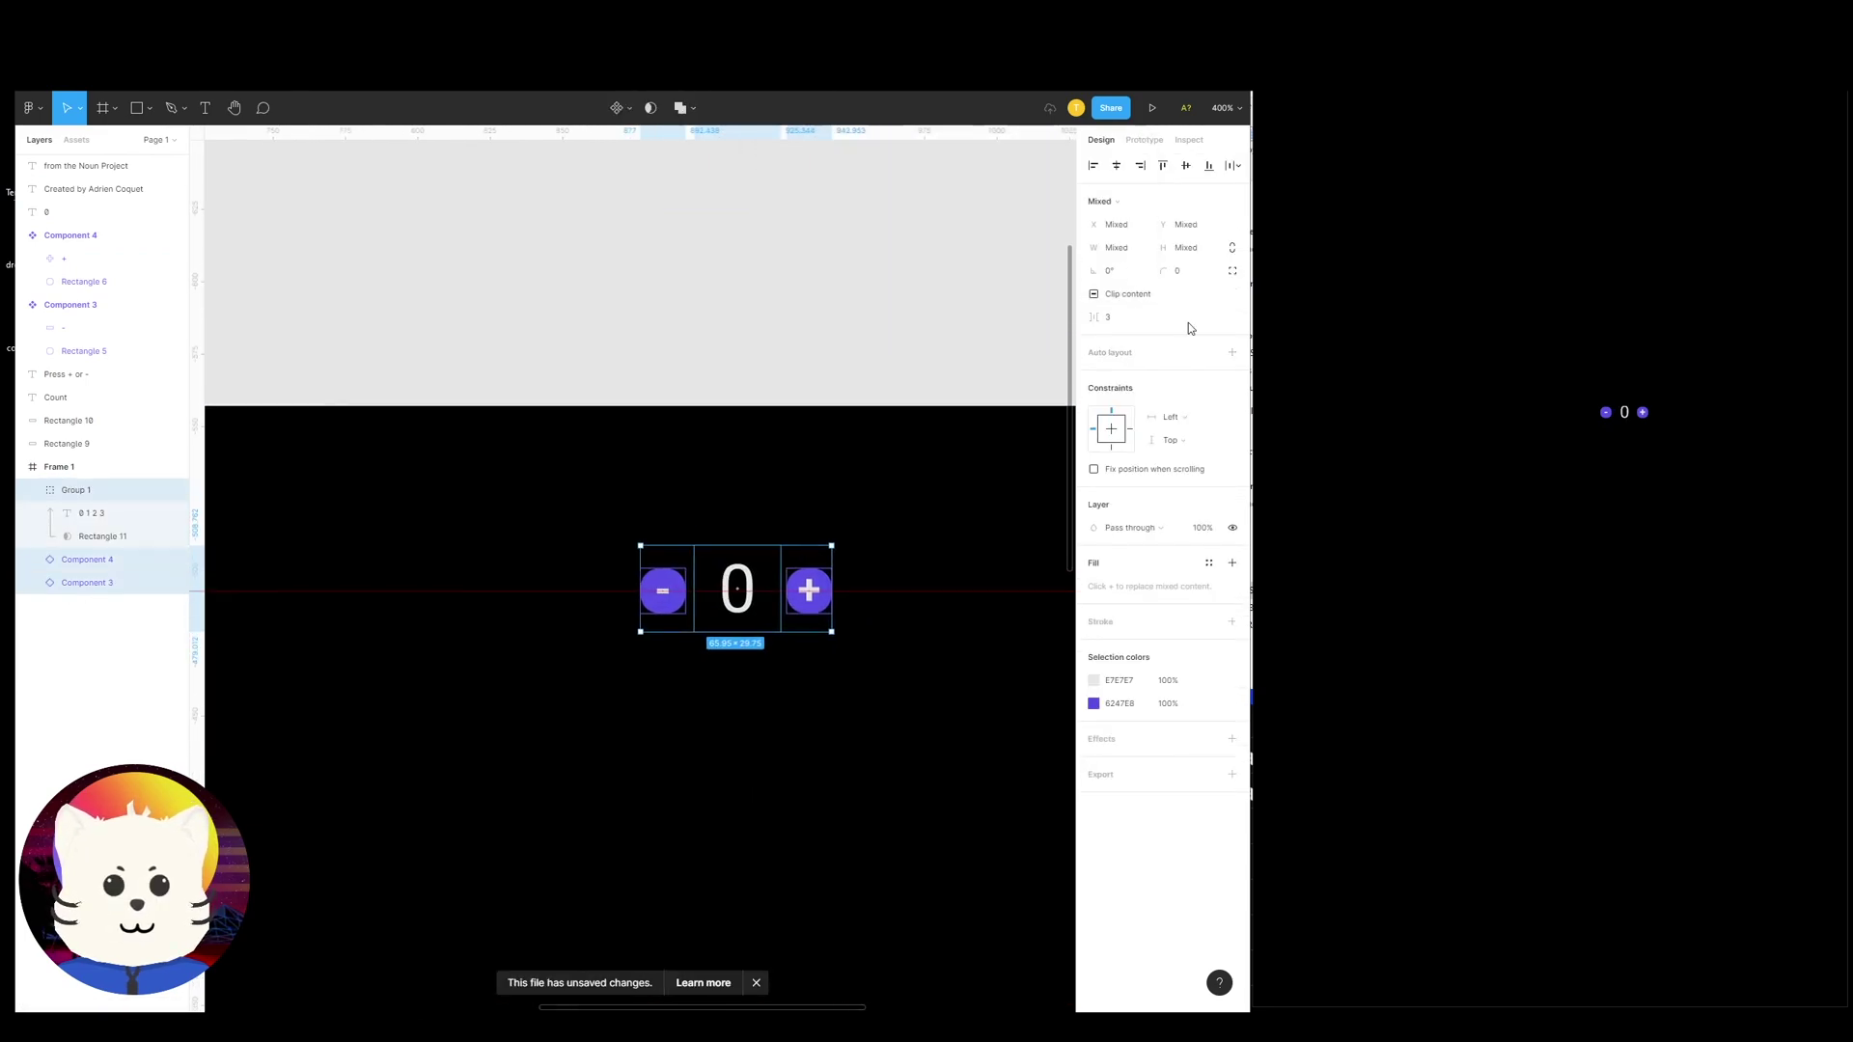
pyautogui.click(1231, 354)
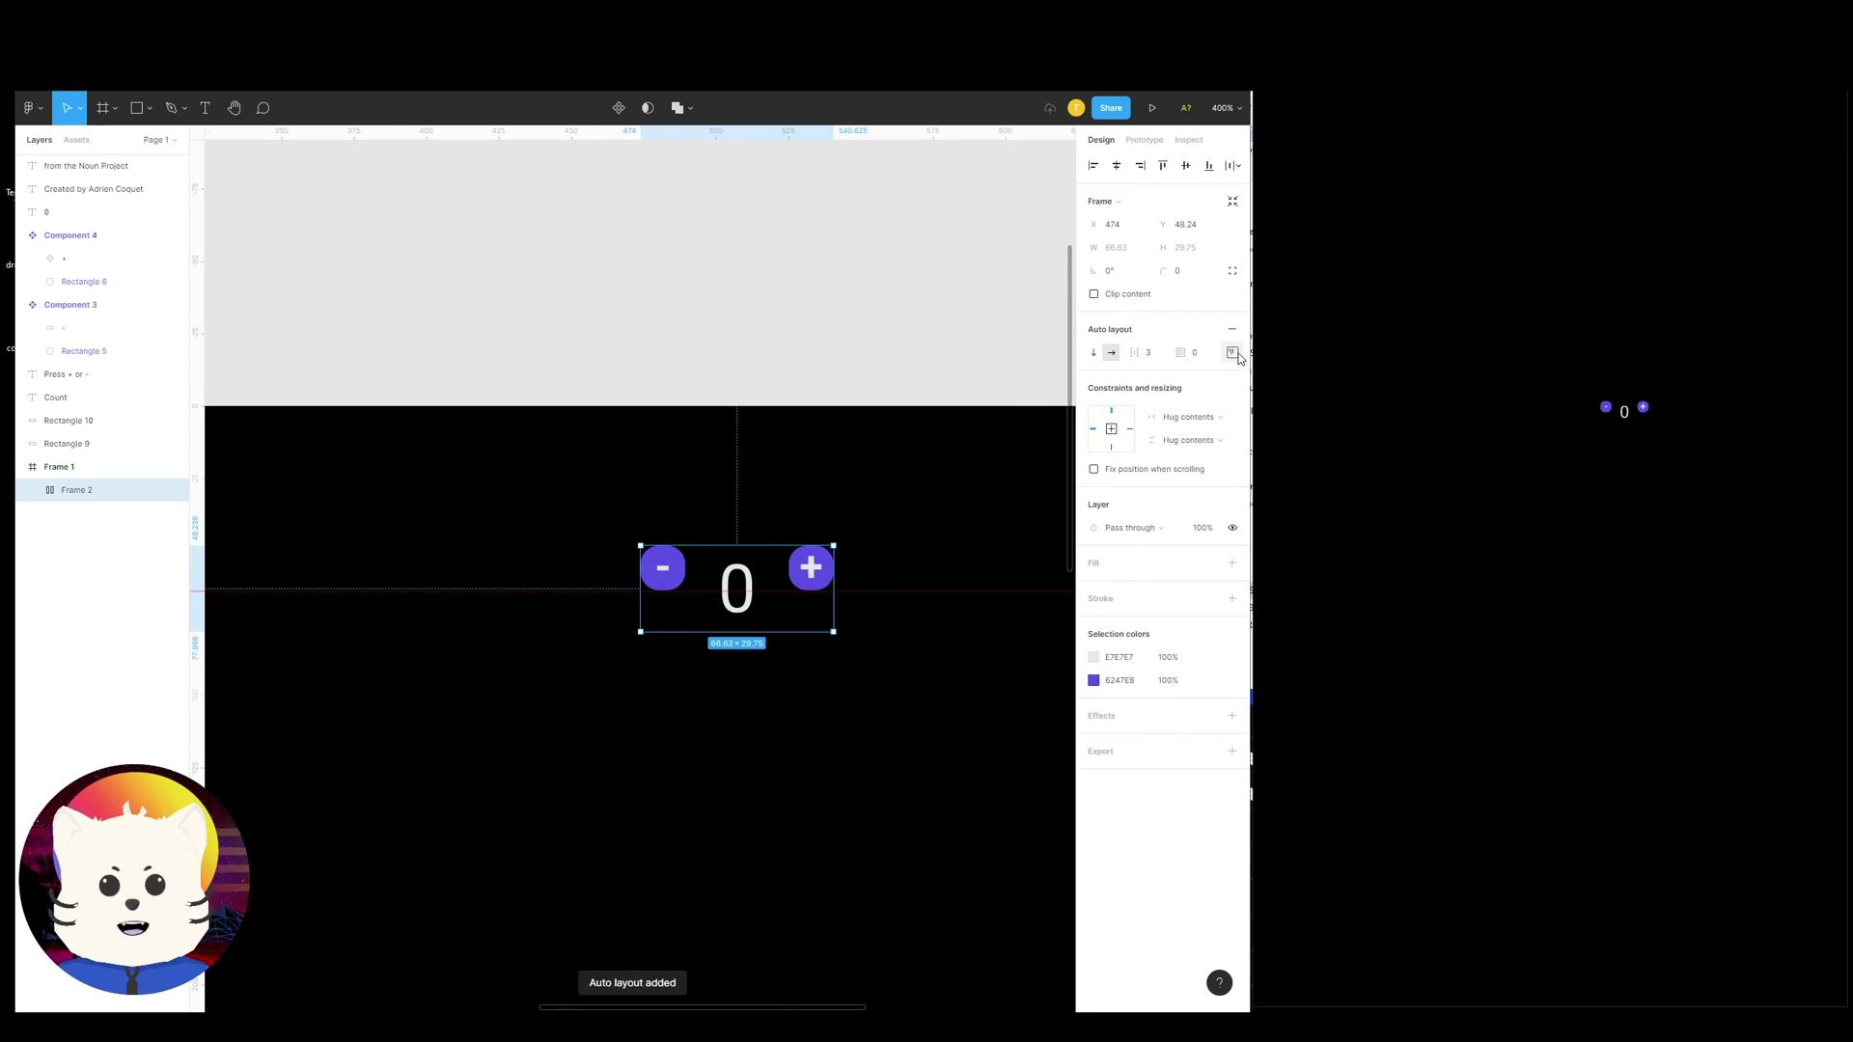
pyautogui.click(1234, 355)
pyautogui.click(1183, 415)
# Lower the upper horizontal guide slightly, to the baseline of the counter's 0
pyautogui.click(856, 538)
pyautogui.moveTo(856, 539); pyautogui.dragTo(813, 493)
pyautogui.click(719, 531)
pyautogui.moveTo(687, 533); pyautogui.dragTo(576, 525)
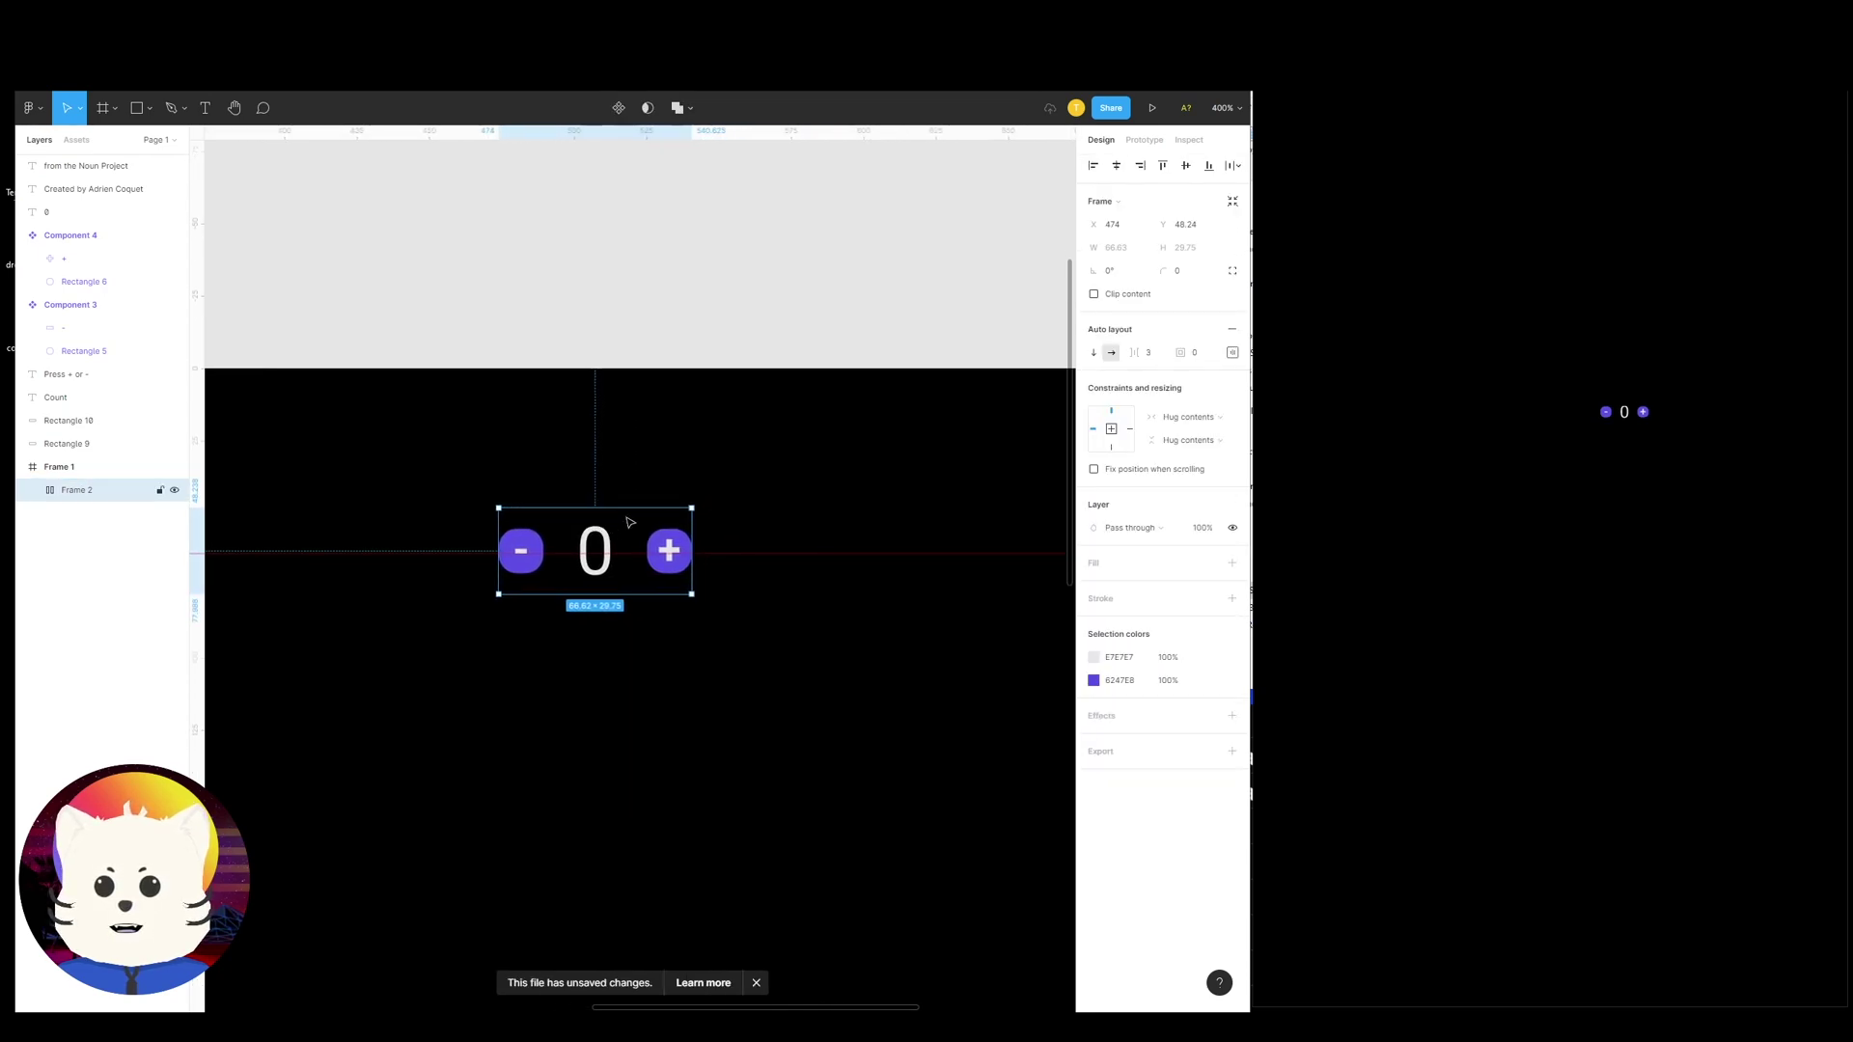
pyautogui.moveTo(790, 554); pyautogui.dragTo(781, 578)
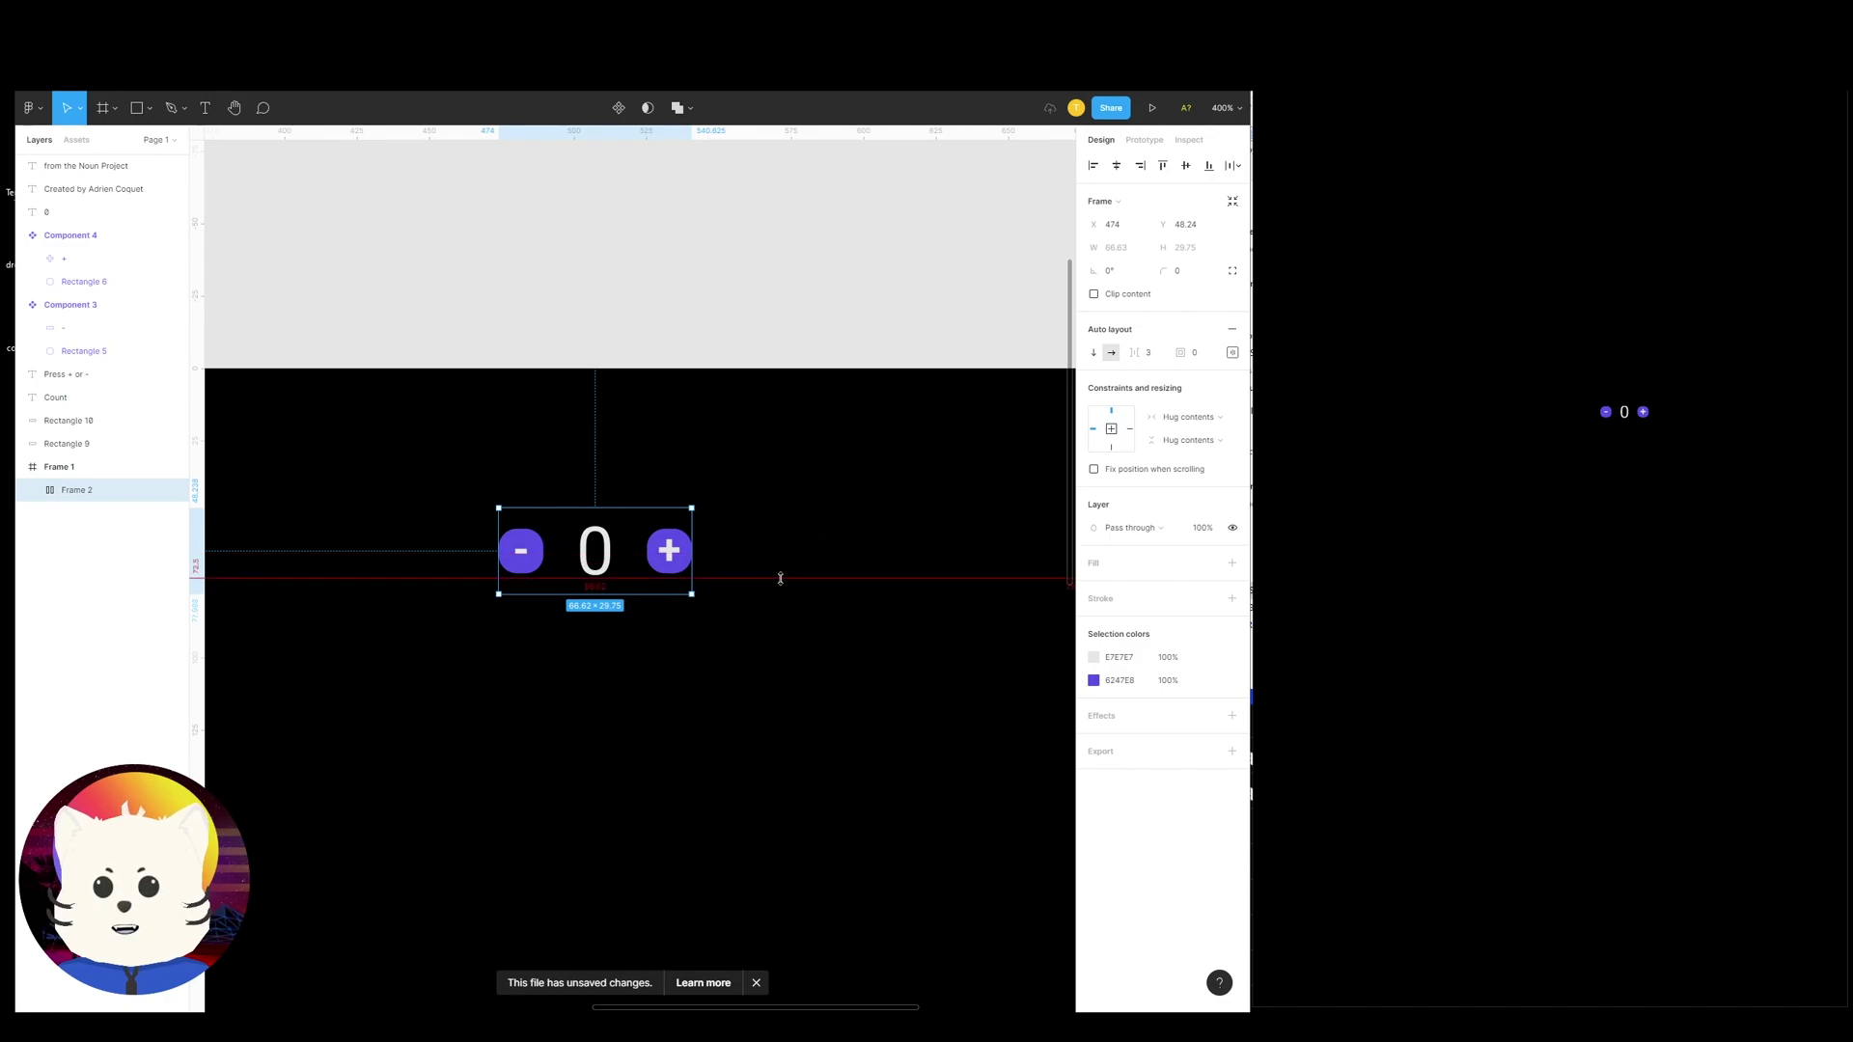
pyautogui.hscroll(-2, 610, 546)
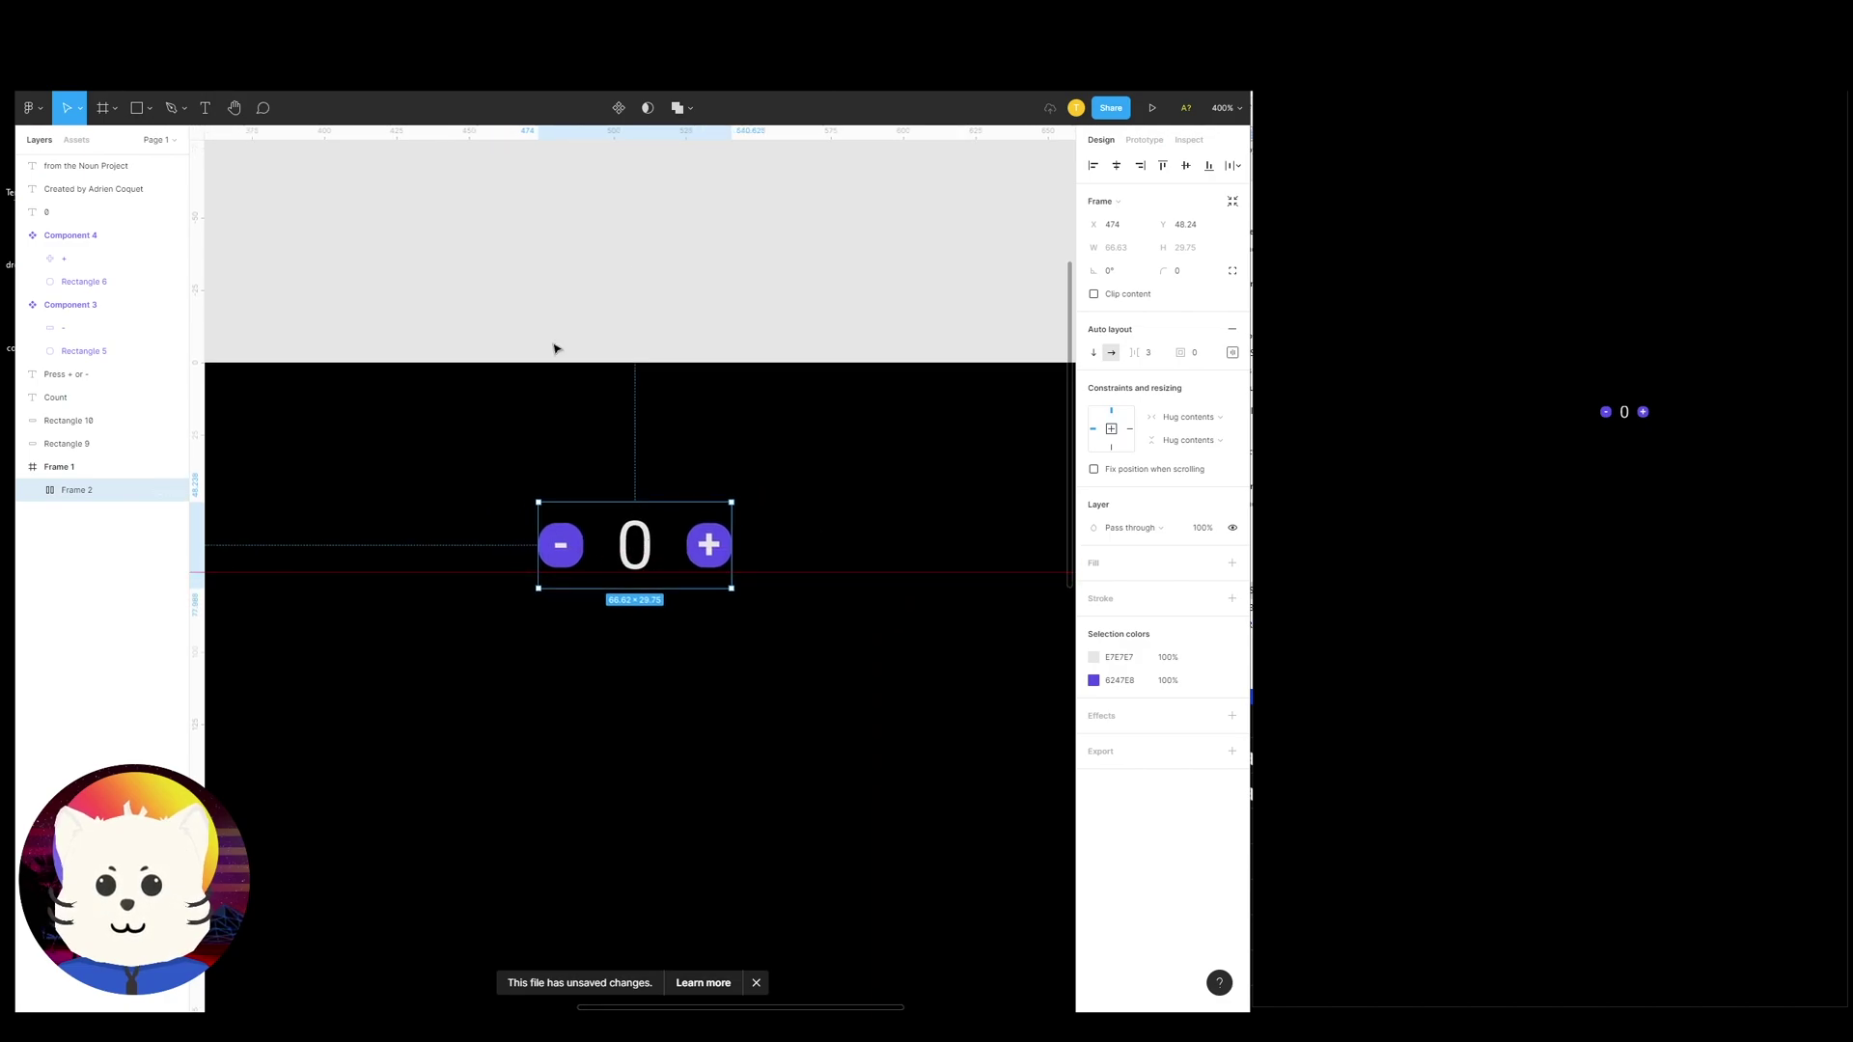
pyautogui.moveTo(767, 137); pyautogui.dragTo(883, 232)
pyautogui.moveTo(889, 133); pyautogui.dragTo(753, 478)
pyautogui.click(823, 571)
pyautogui.press('Delete')
pyautogui.click(796, 501)
pyautogui.click(626, 496)
pyautogui.moveTo(630, 491)
pyautogui.mouseDown()
pyautogui.moveTo(701, 462)
pyautogui.moveTo(727, 396)
pyautogui.moveTo(849, 429)
pyautogui.moveTo(747, 442)
pyautogui.moveTo(661, 484)
pyautogui.mouseUp()
pyautogui.click(704, 376)
pyautogui.click(621, 203)
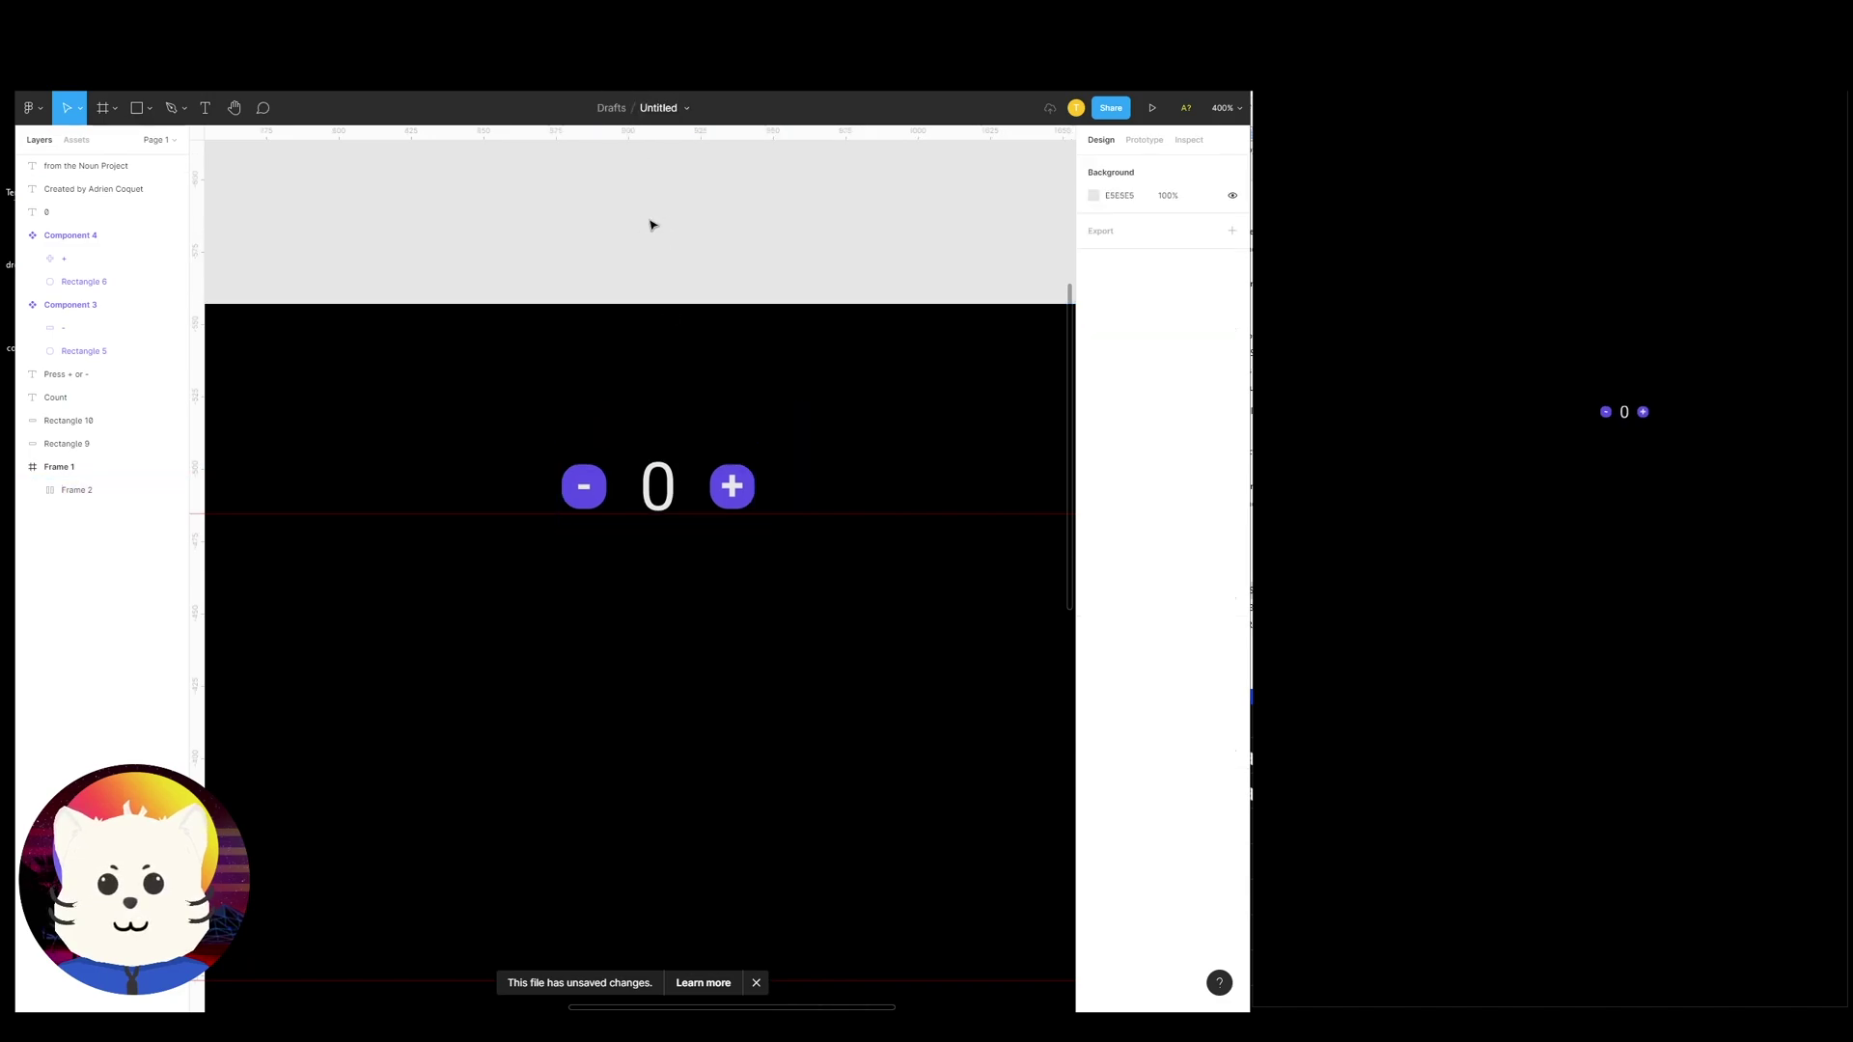
# Turn the auto layout counter into a component and add a second variant
pyautogui.click(662, 458)
pyautogui.click(617, 110)
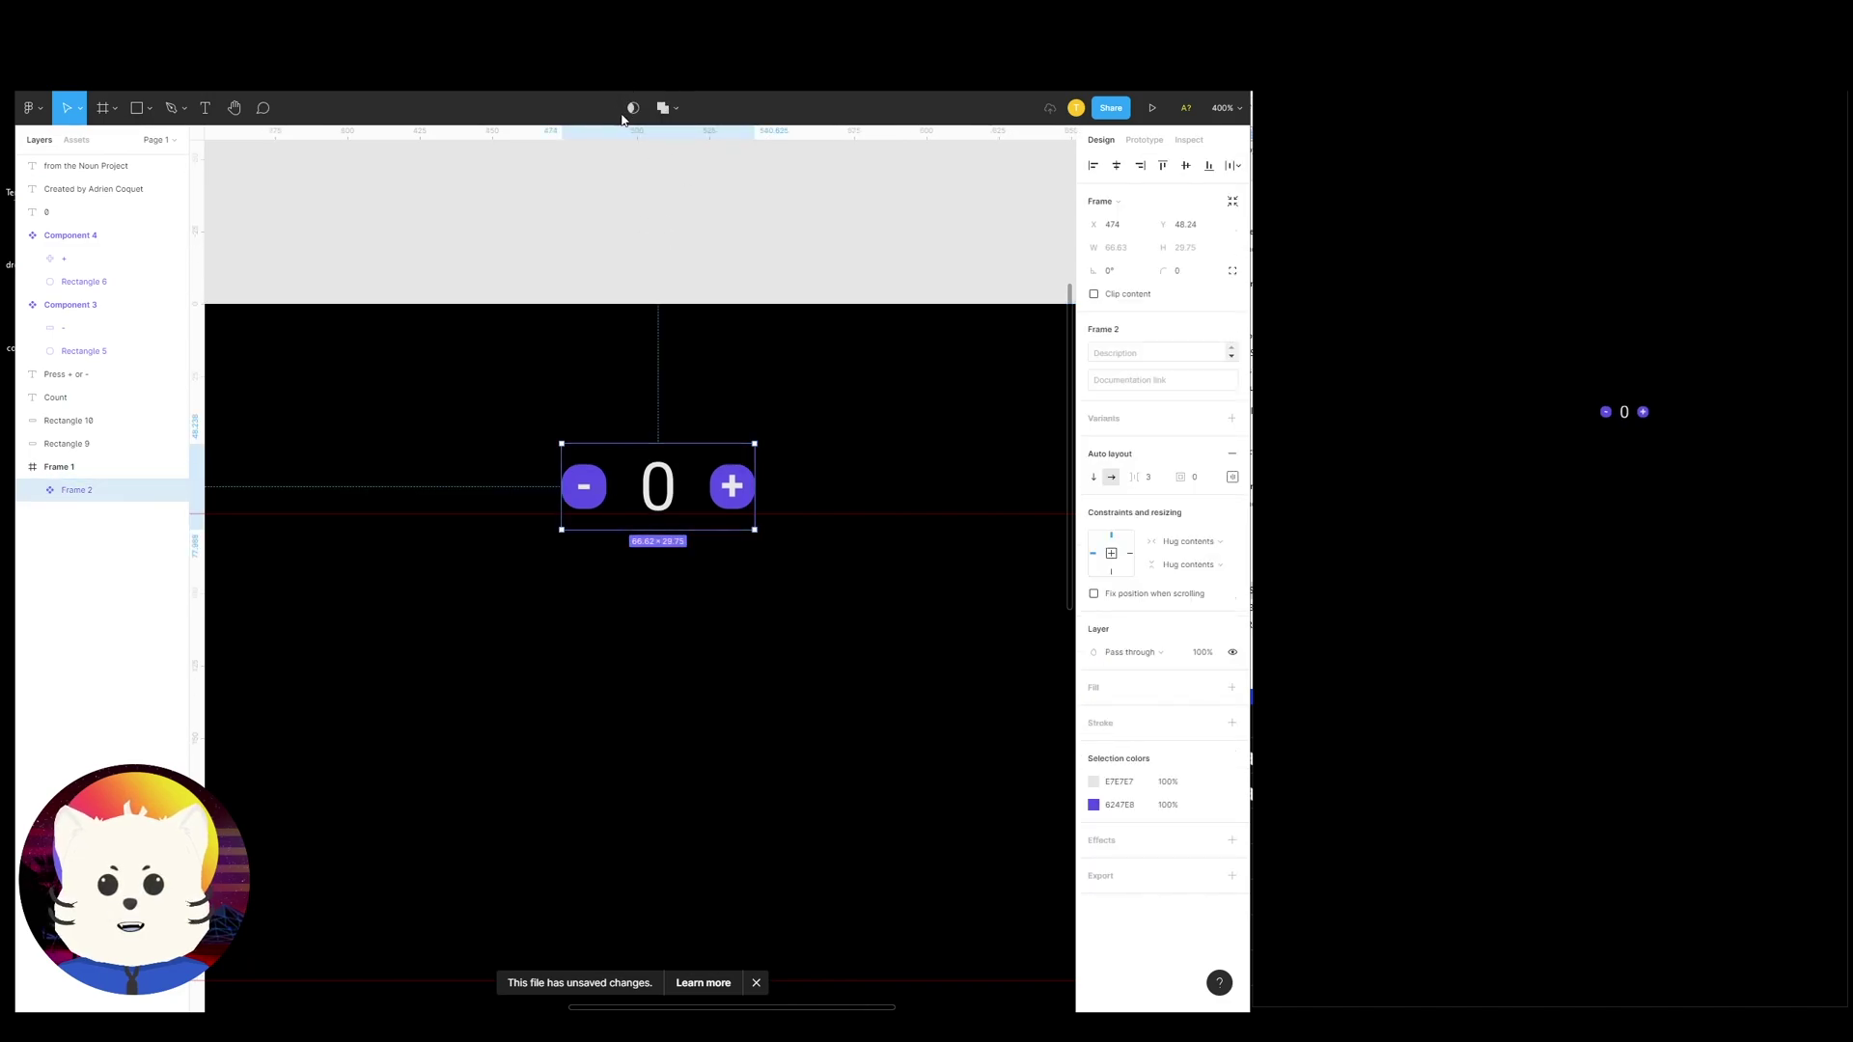
pyautogui.scroll(2, 772, 463)
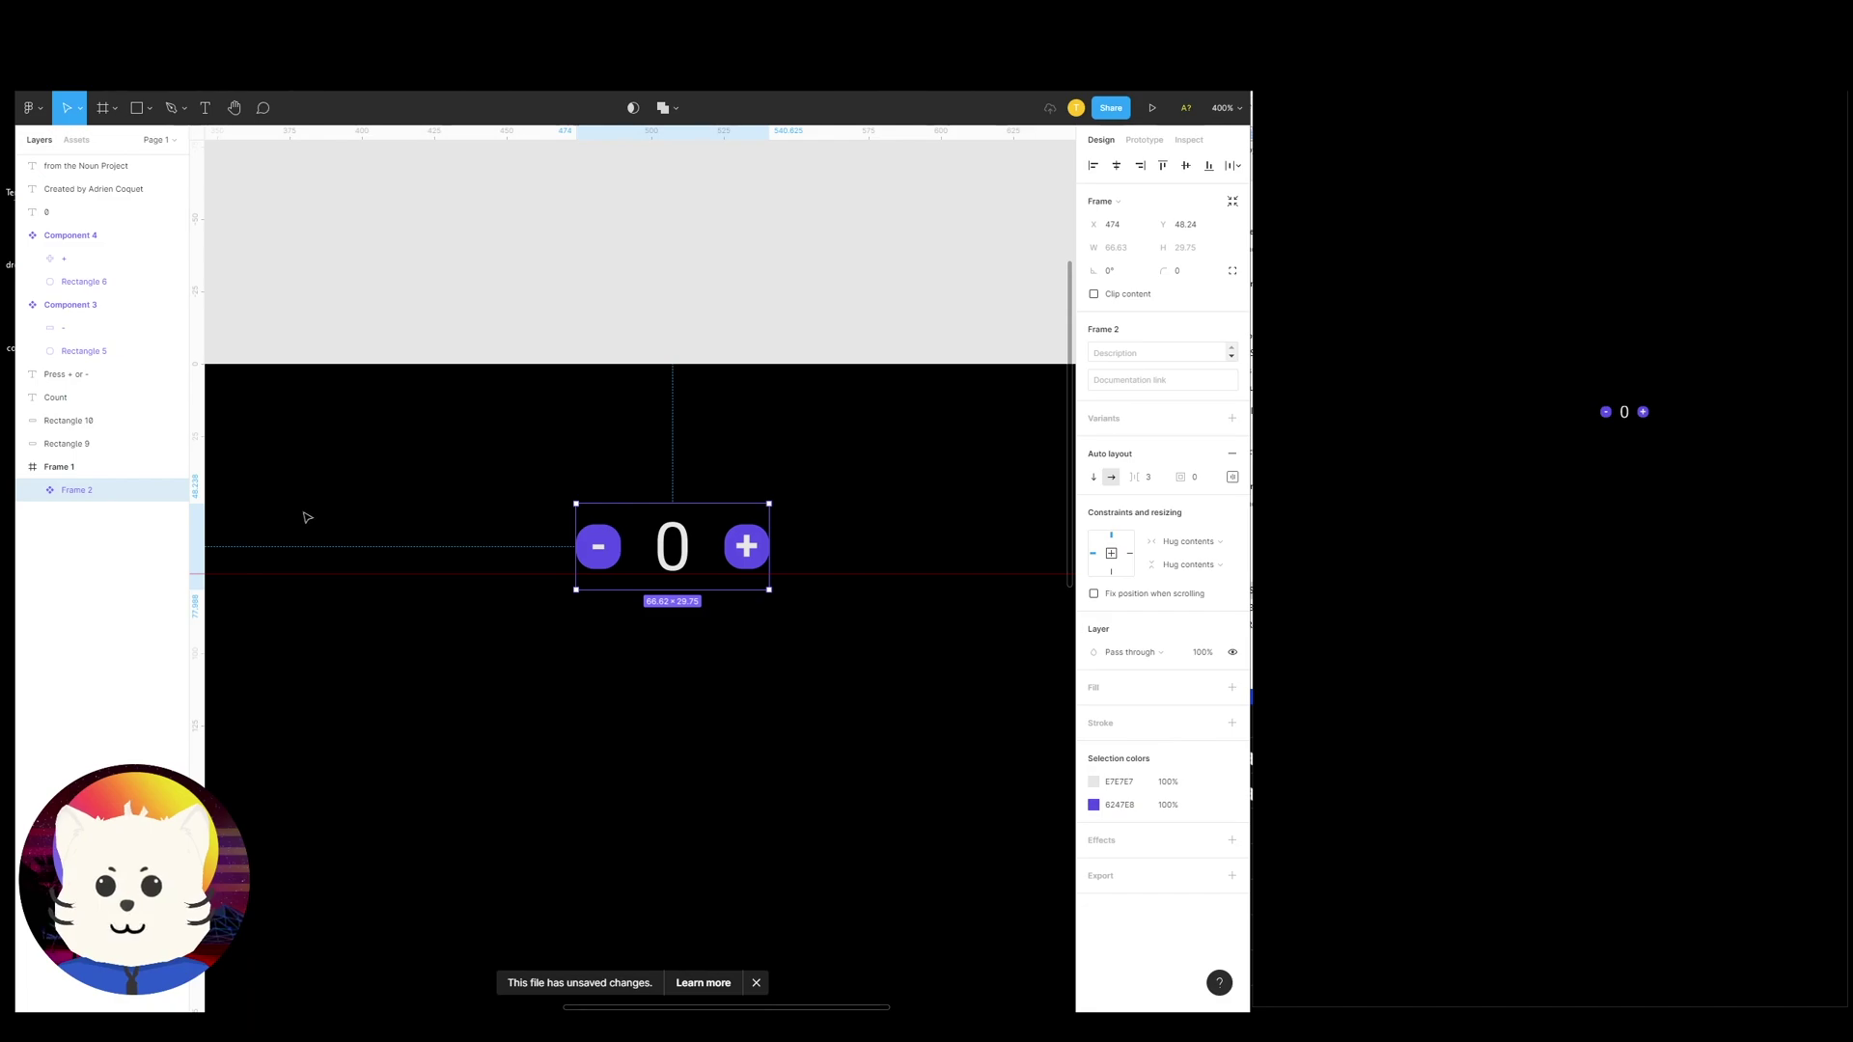
pyautogui.click(1232, 418)
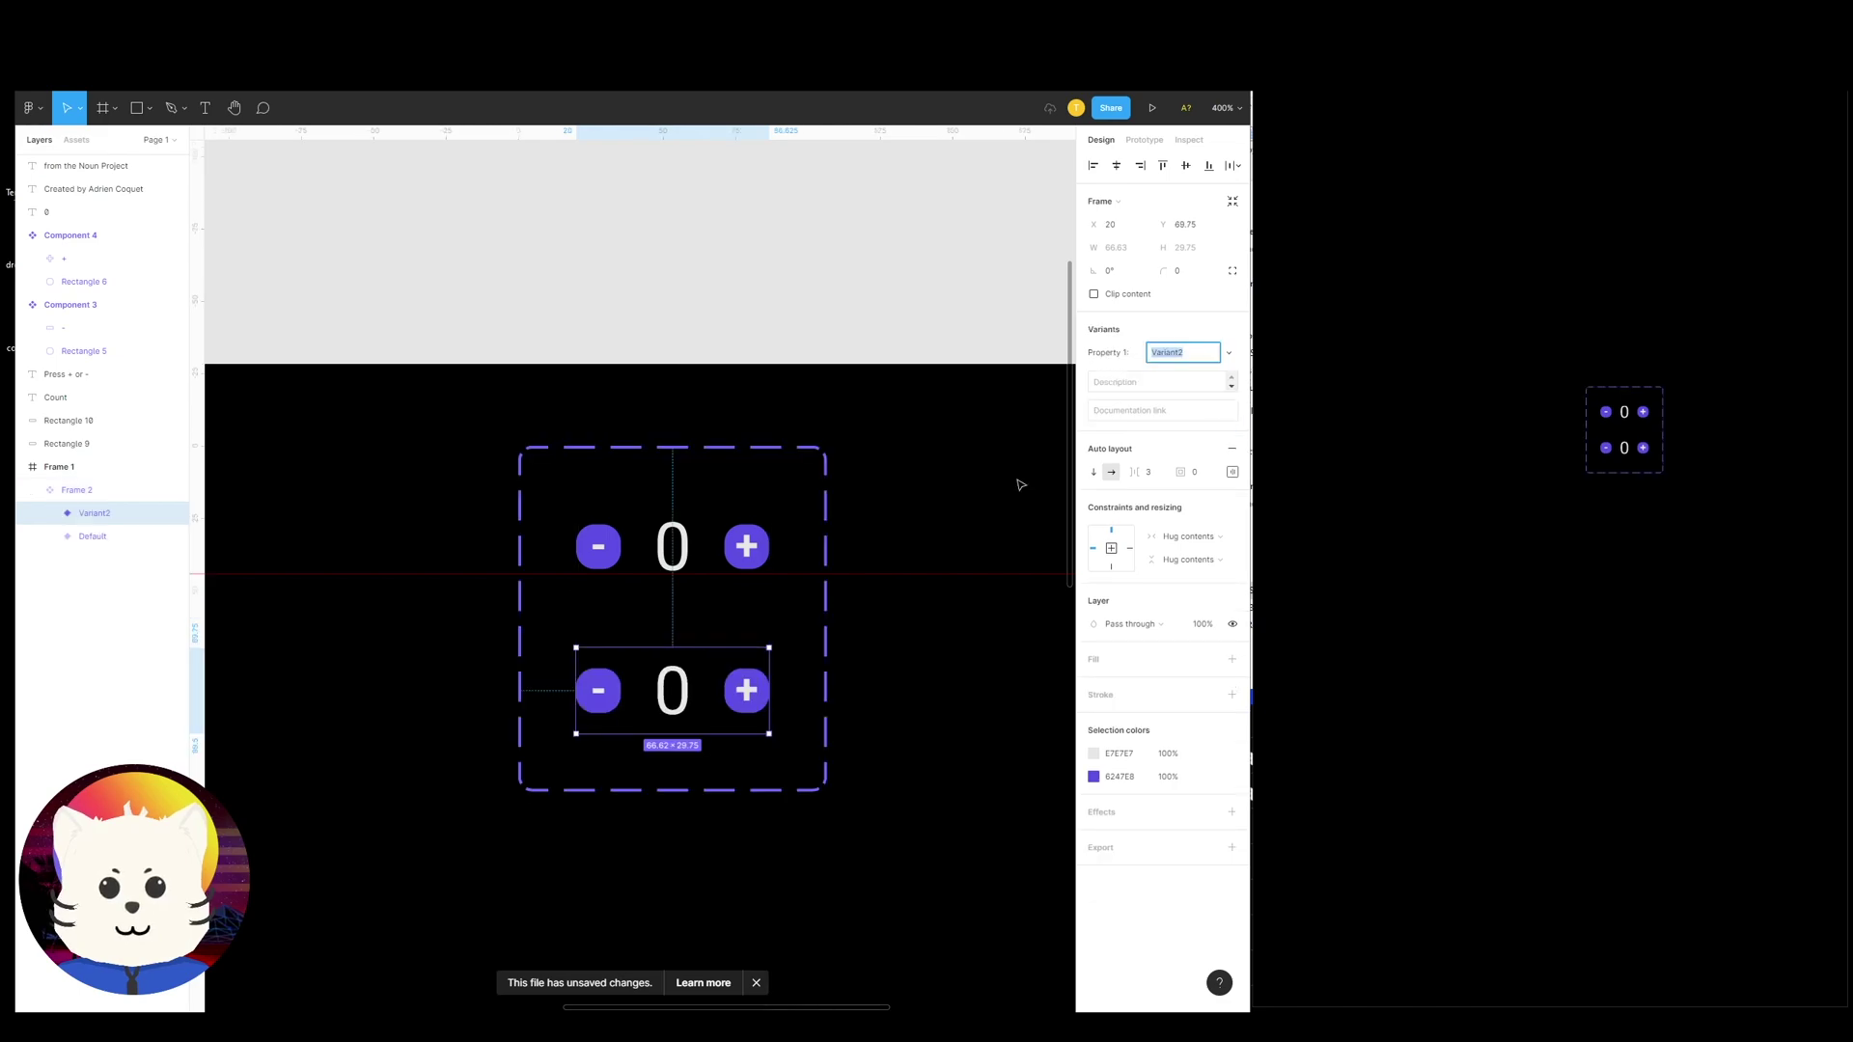
# Undo the accidental move of the variant set and add two more variants, making four in total
pyautogui.moveTo(815, 630); pyautogui.dragTo(764, 556)
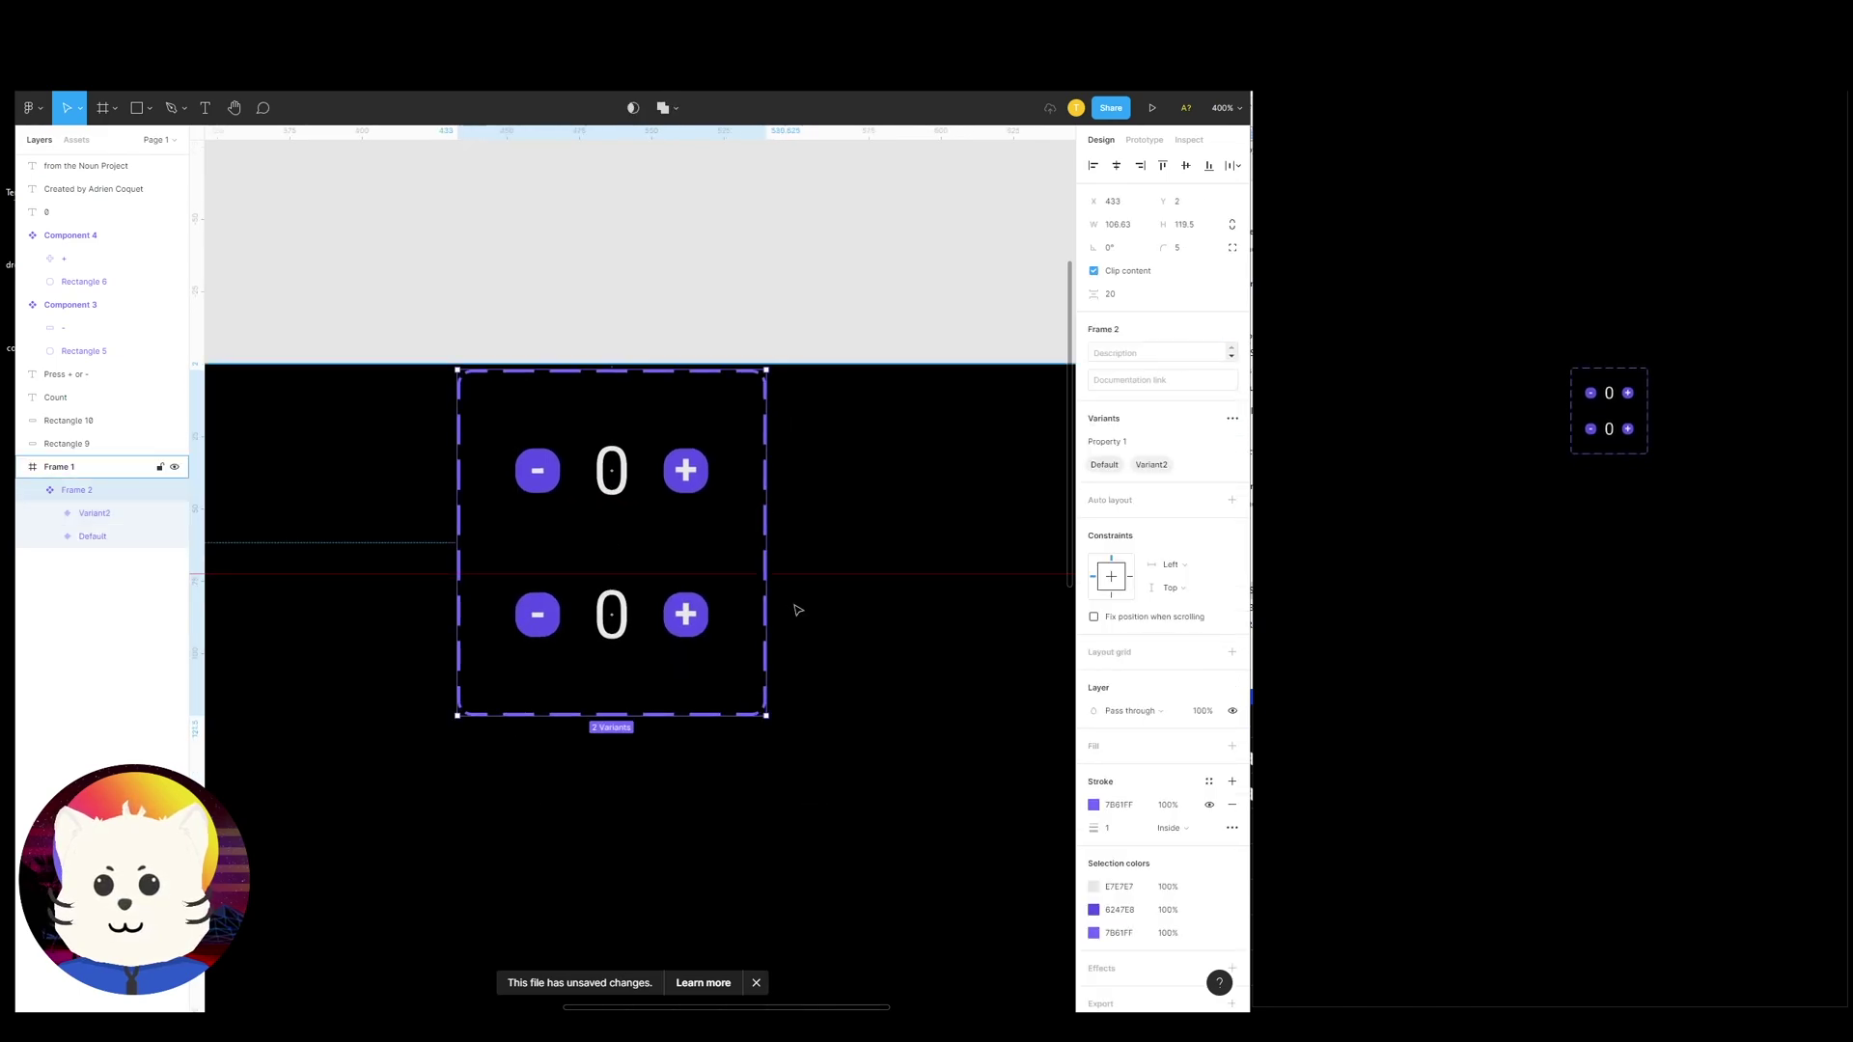
pyautogui.hotkey('ctrl', 'z')
pyautogui.moveTo(795, 651); pyautogui.dragTo(804, 549)
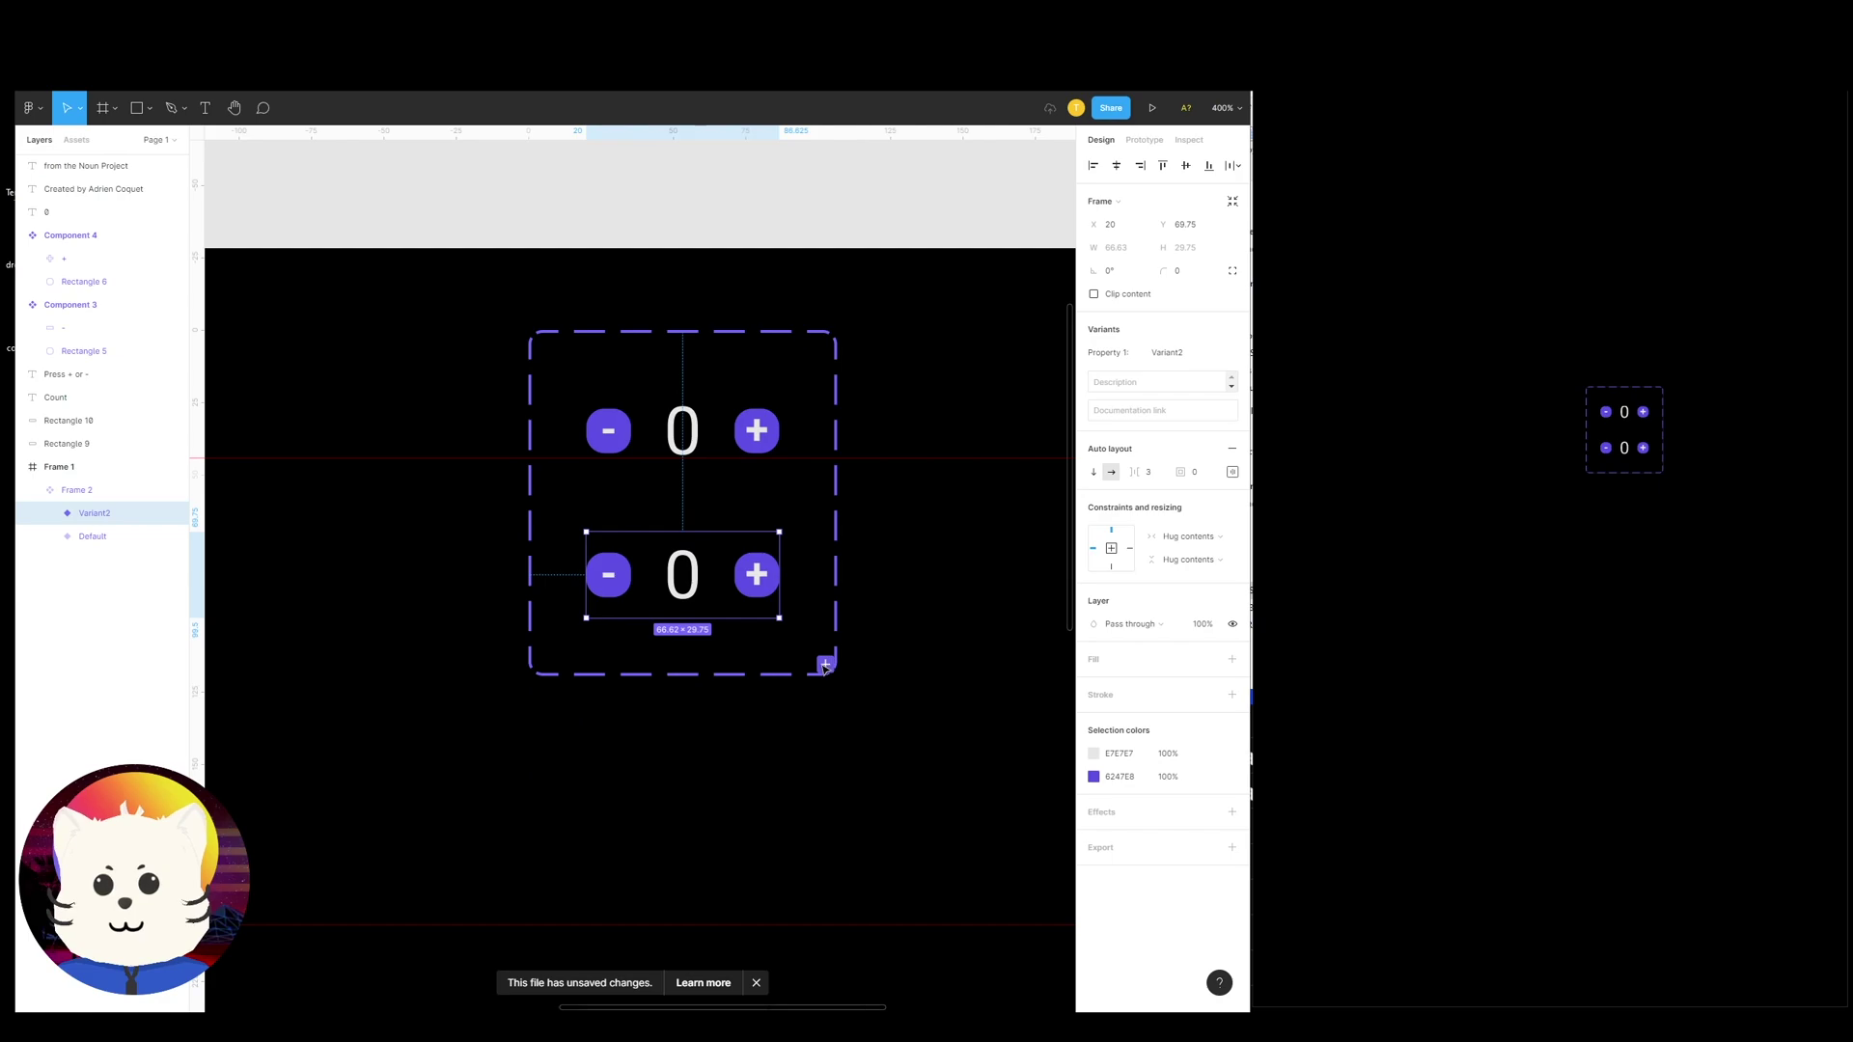
pyautogui.click(825, 665)
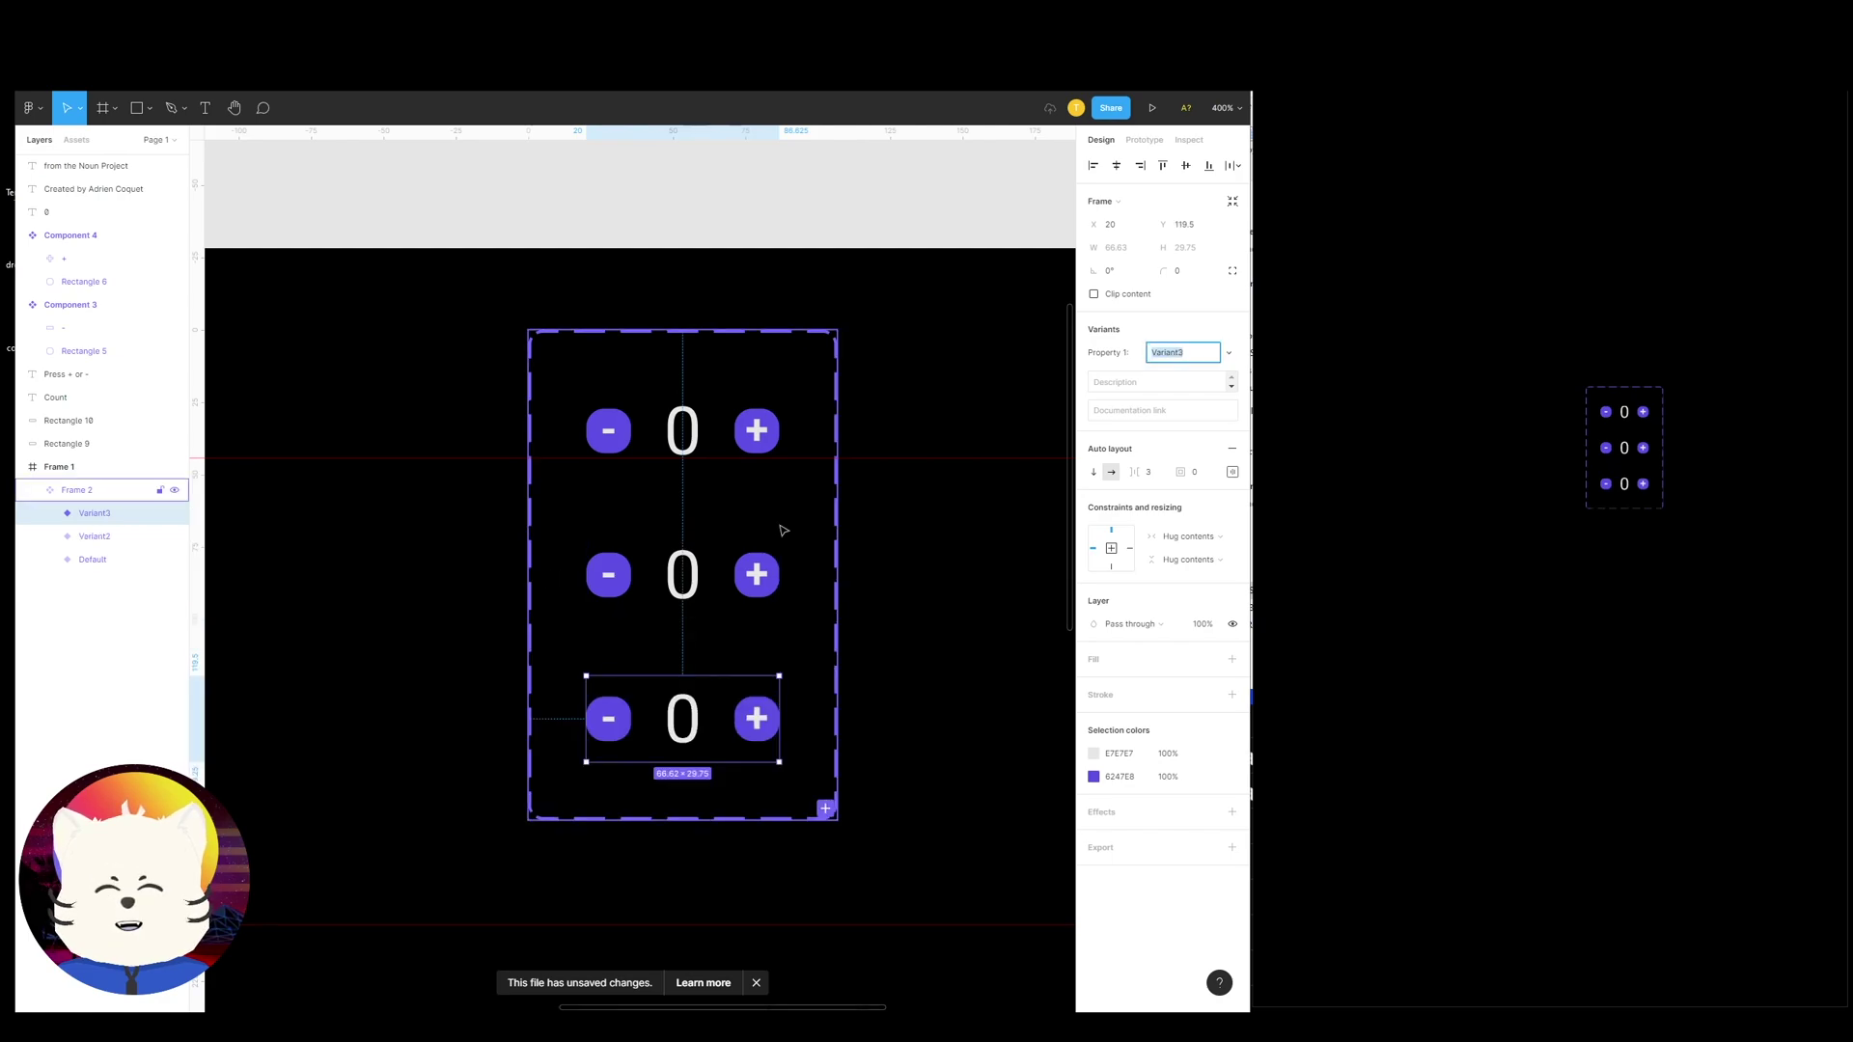
pyautogui.click(825, 809)
pyautogui.click(914, 769)
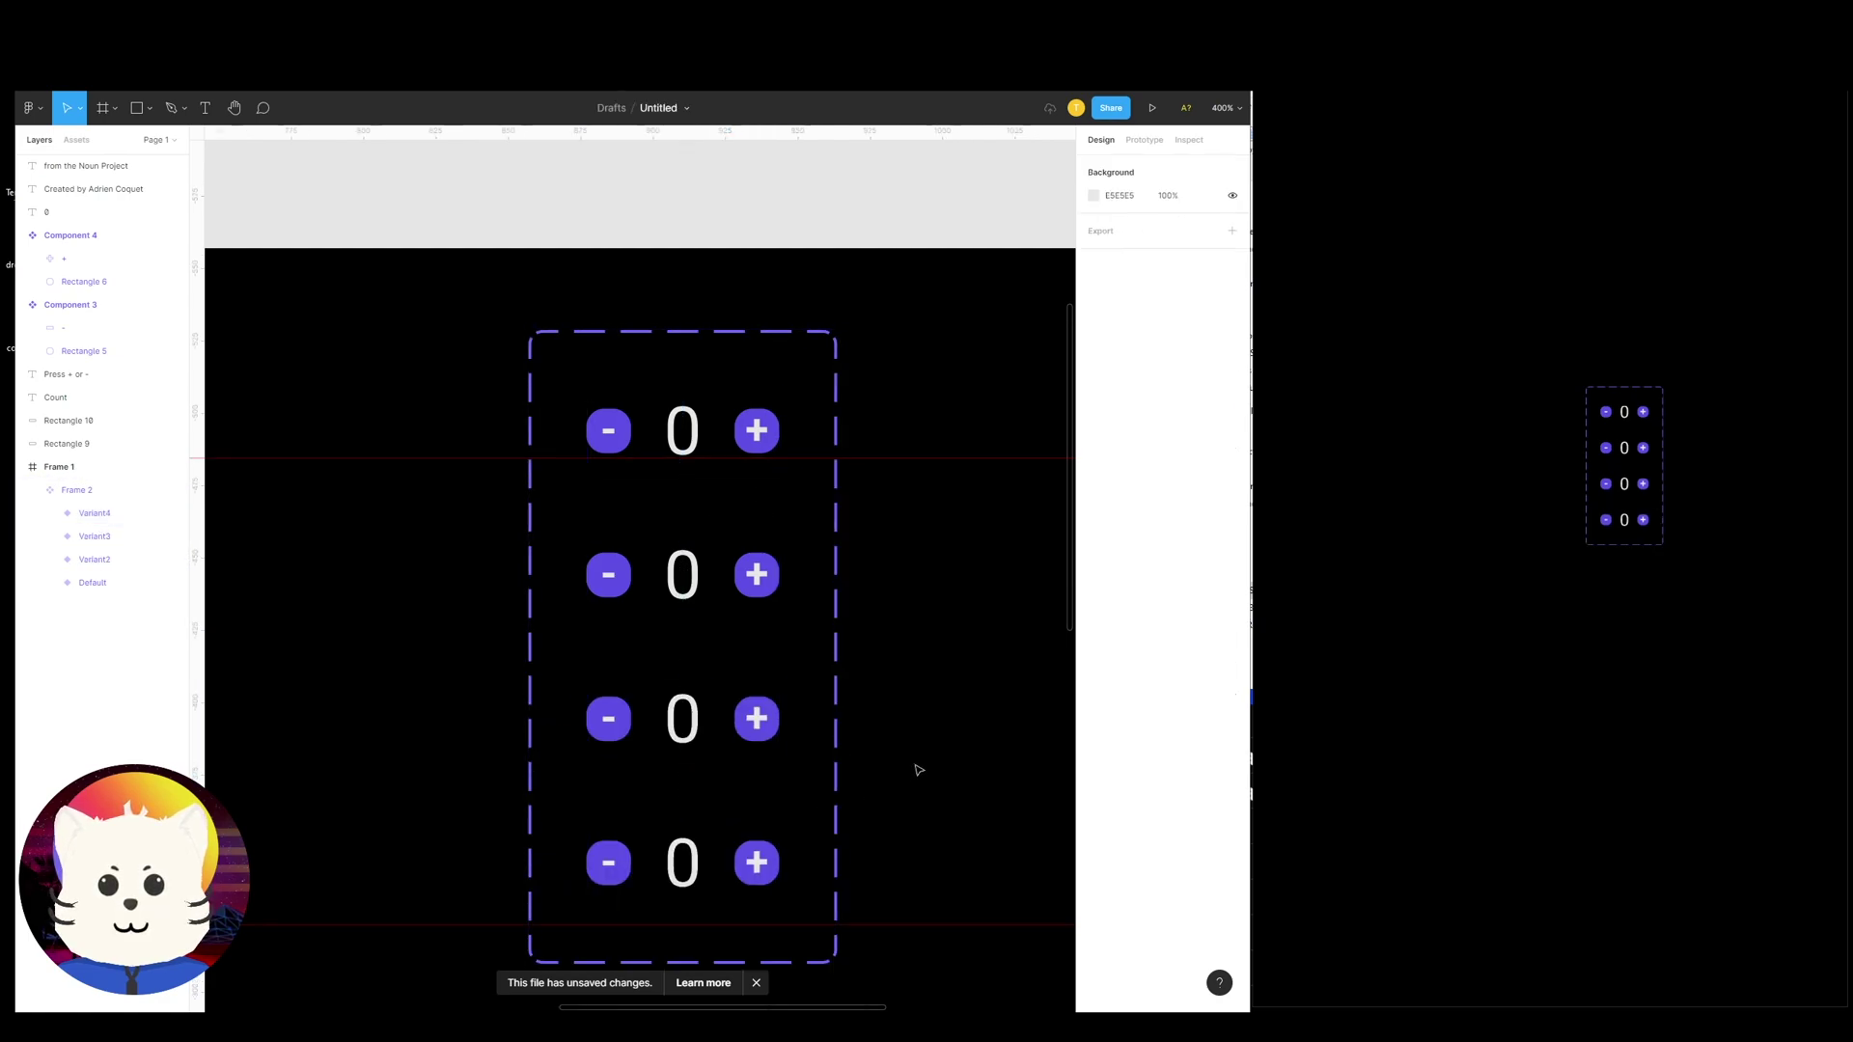
# Widen the variant set's frame on both sides to a width of 365
pyautogui.scroll(-5, 906, 662)
pyautogui.moveTo(894, 691); pyautogui.dragTo(790, 678)
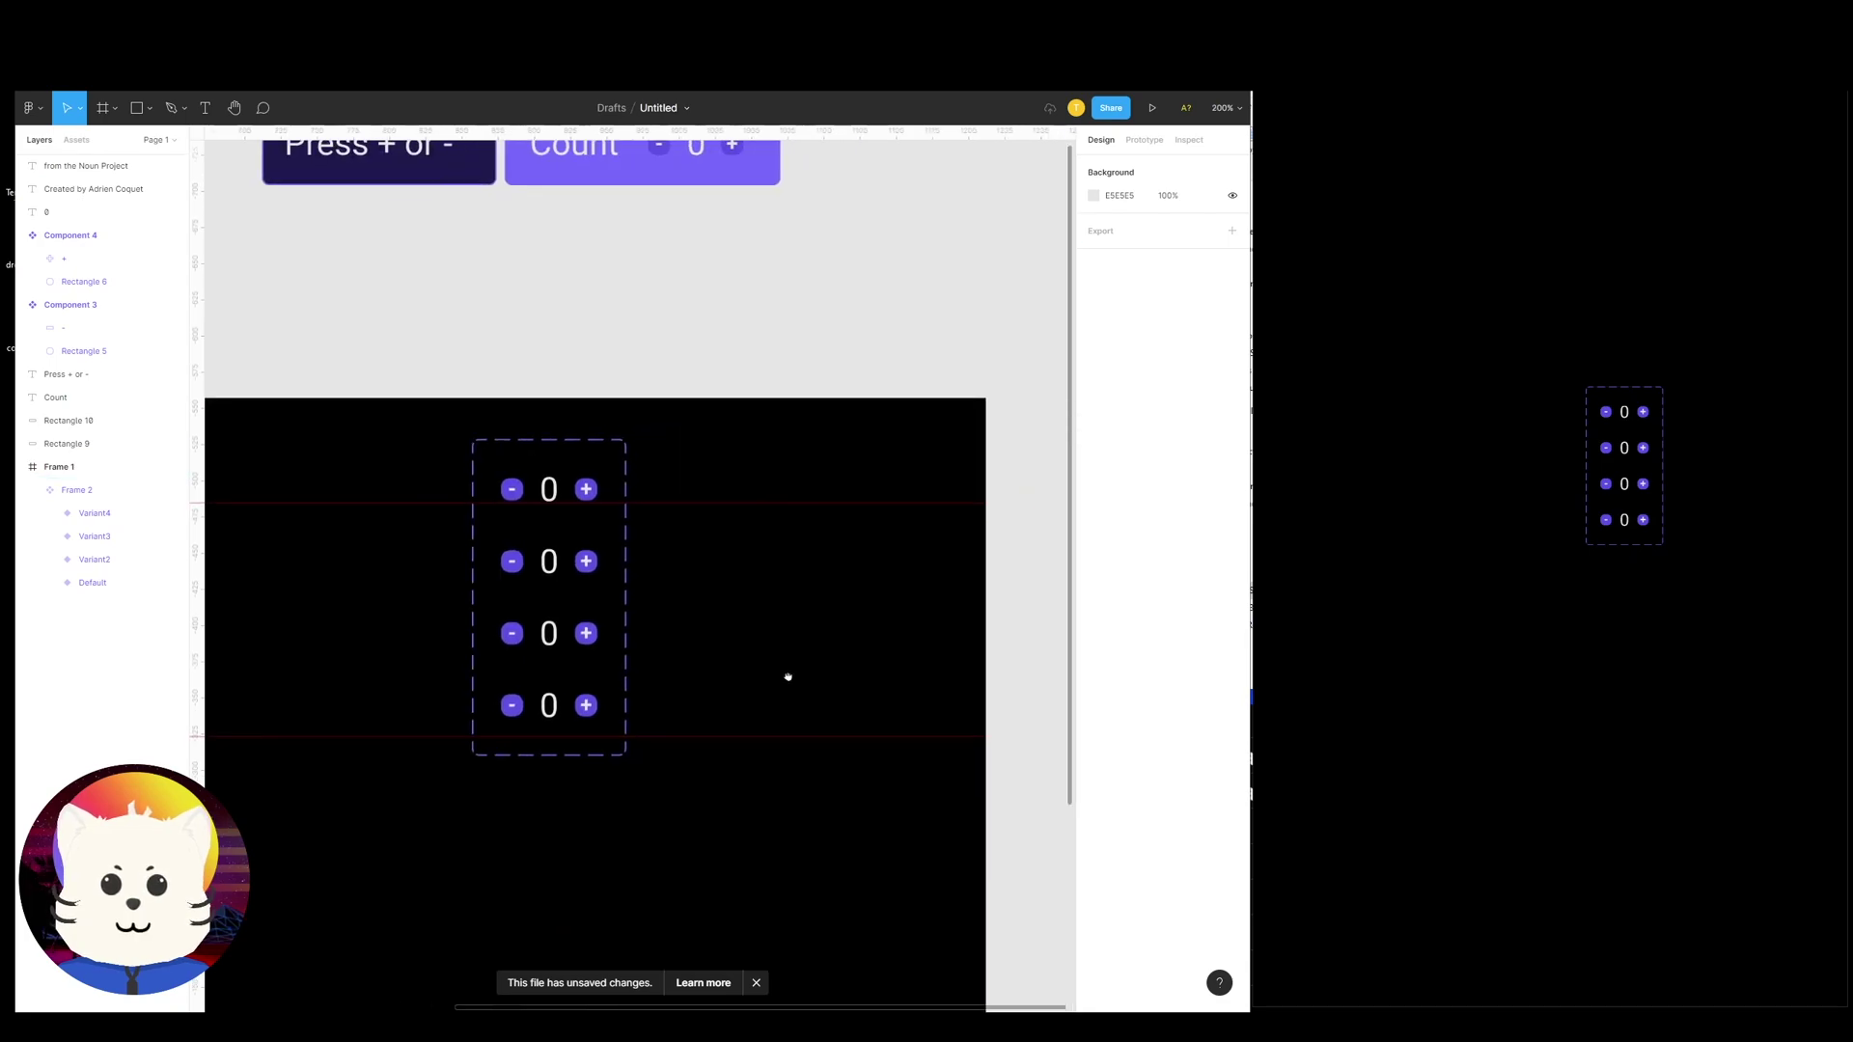
pyautogui.moveTo(686, 566); pyautogui.dragTo(819, 565)
pyautogui.moveTo(691, 558); pyautogui.dragTo(964, 560)
pyautogui.hscroll(4, 753, 562)
pyautogui.moveTo(735, 566); pyautogui.dragTo(864, 567)
pyautogui.hscroll(-3, 789, 564)
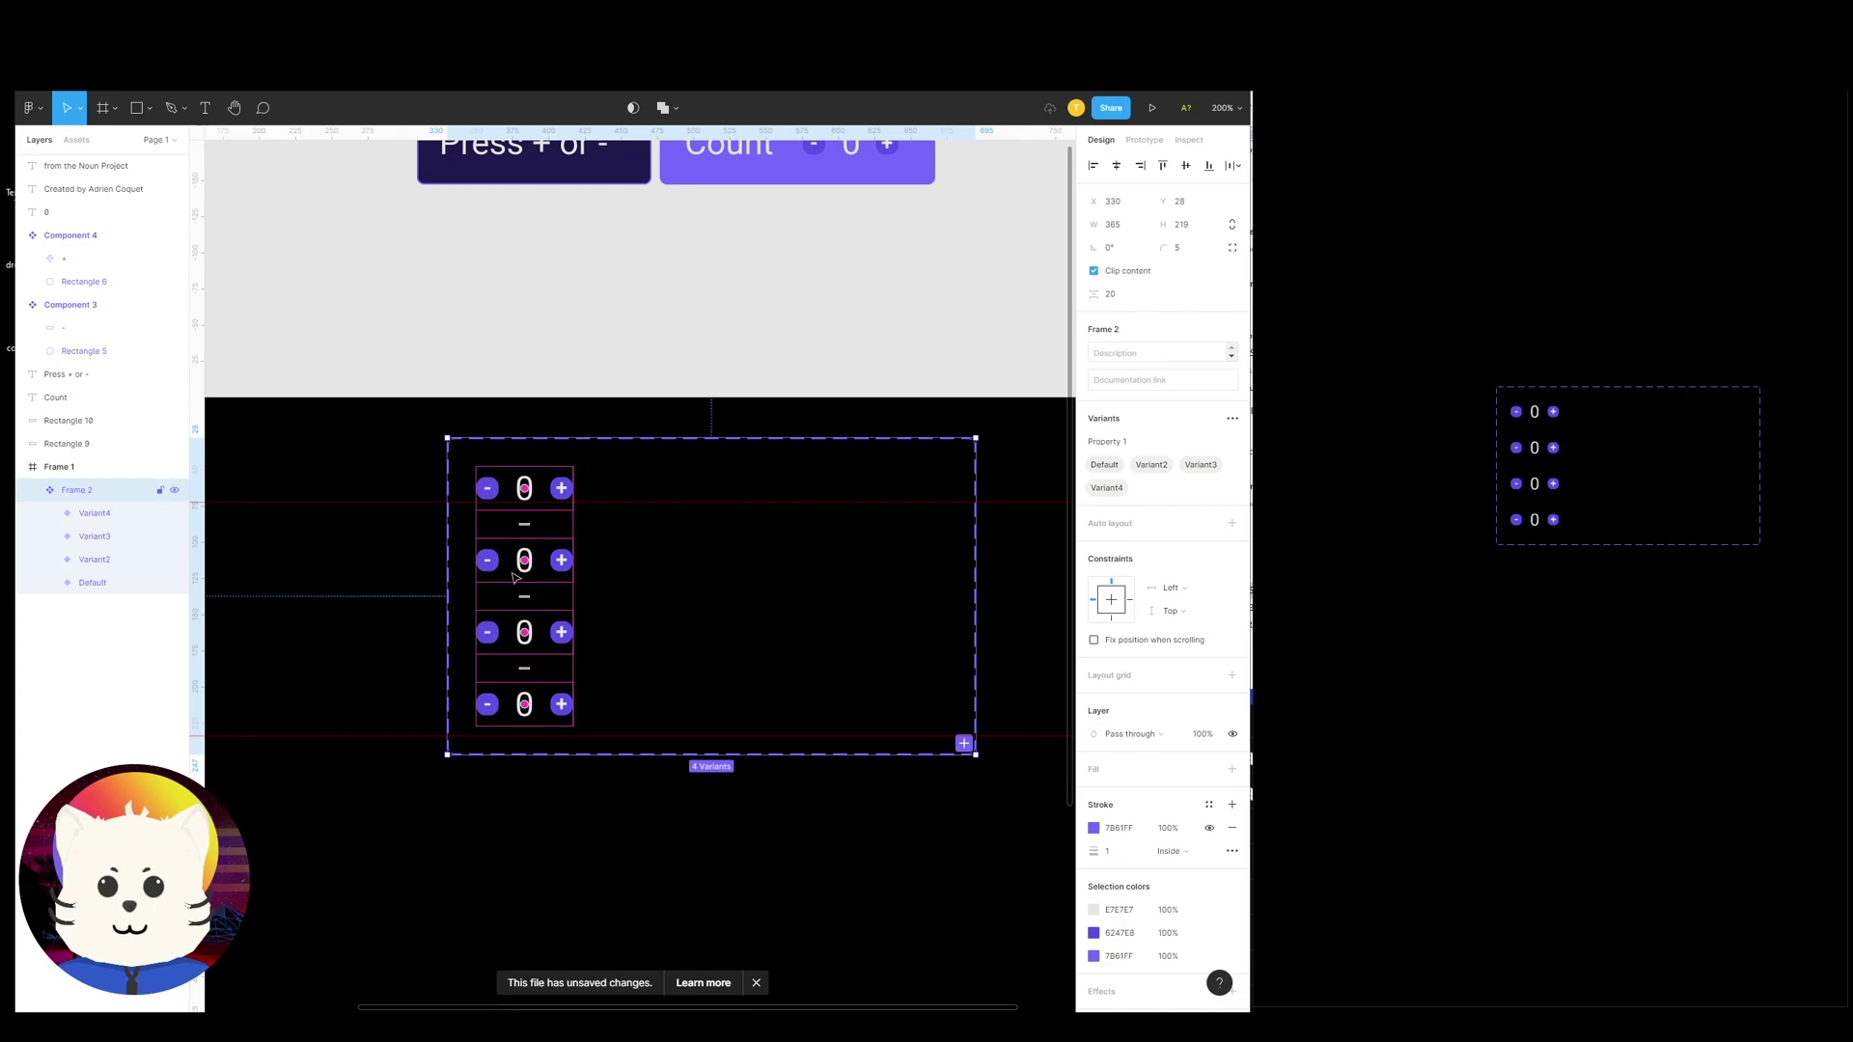
# Move Variant2, Variant3 and Variant4 up into one horizontal row beside the Default variant
pyautogui.click(609, 579)
pyautogui.click(524, 564)
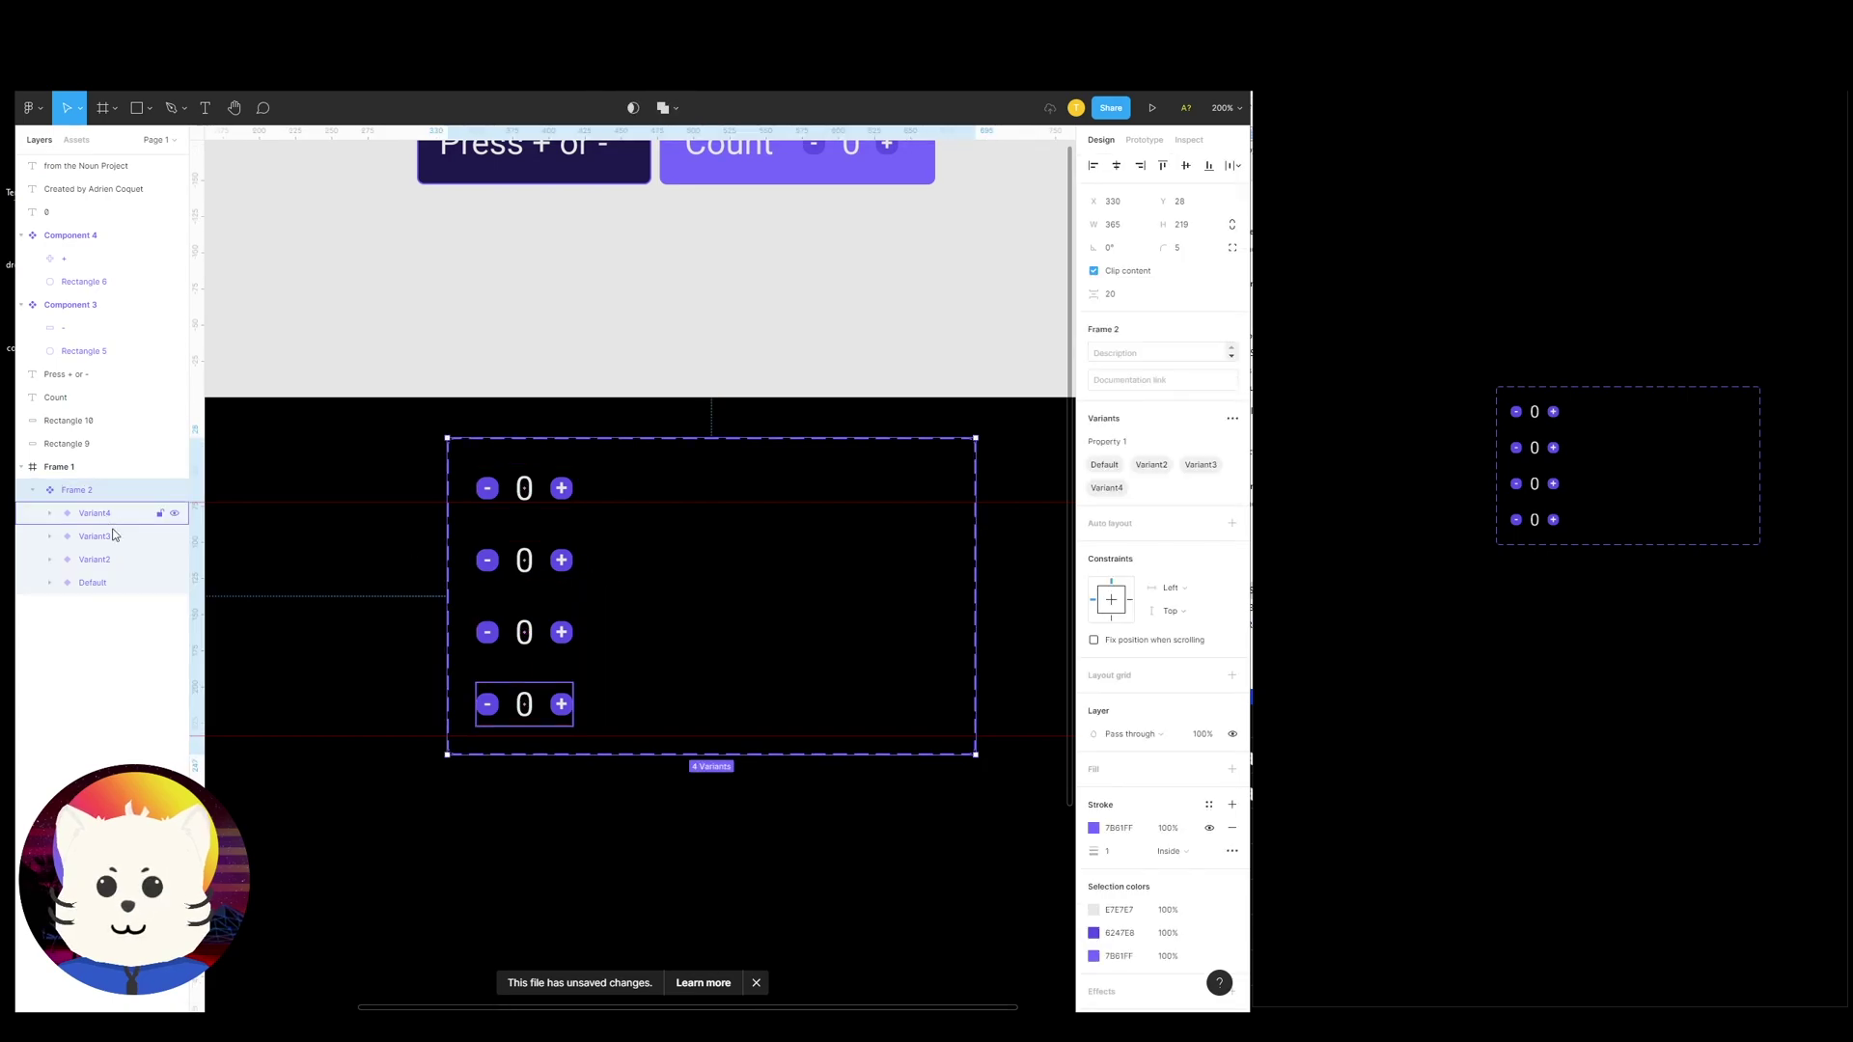
pyautogui.click(110, 564)
pyautogui.moveTo(528, 559); pyautogui.dragTo(640, 486)
pyautogui.hscroll(-6, 640, 485)
pyautogui.scroll(1, 640, 485)
pyautogui.press('+')
pyautogui.moveTo(866, 531); pyautogui.dragTo(572, 482)
pyautogui.moveTo(598, 722); pyautogui.dragTo(1011, 443)
pyautogui.moveTo(846, 659); pyautogui.dragTo(496, 608)
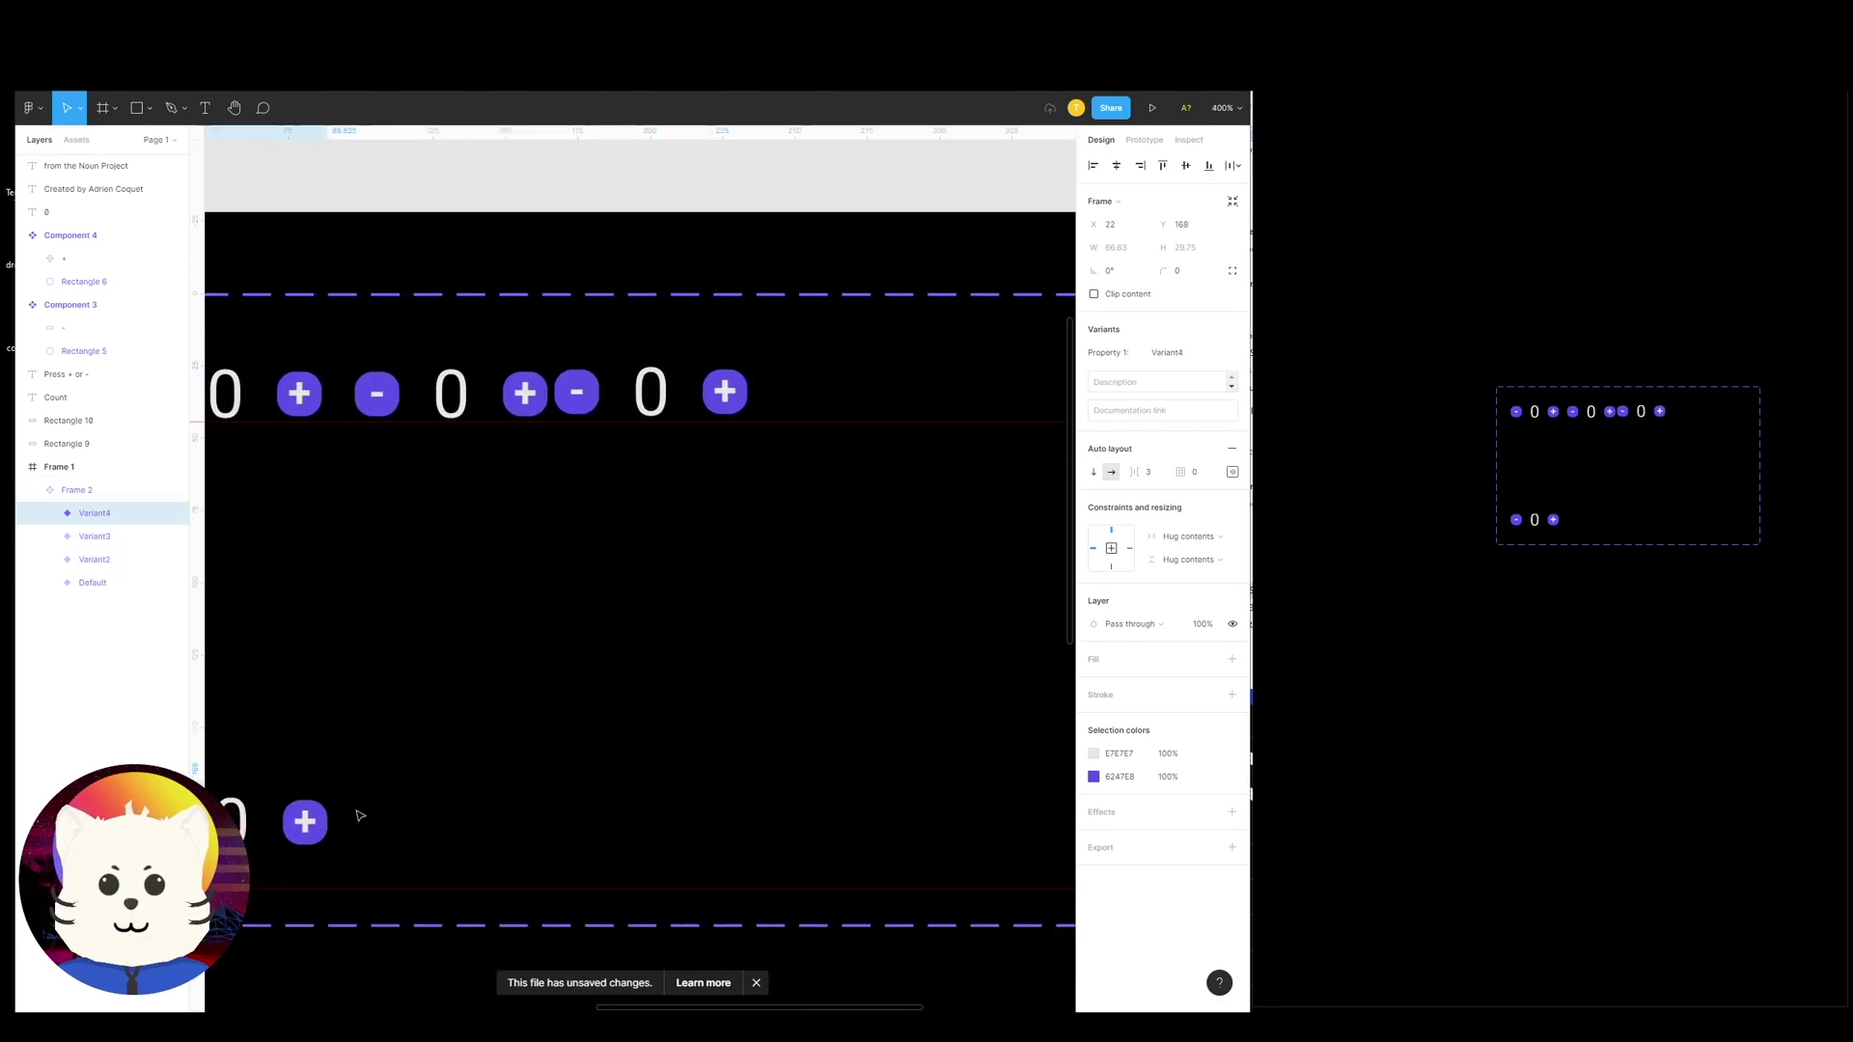
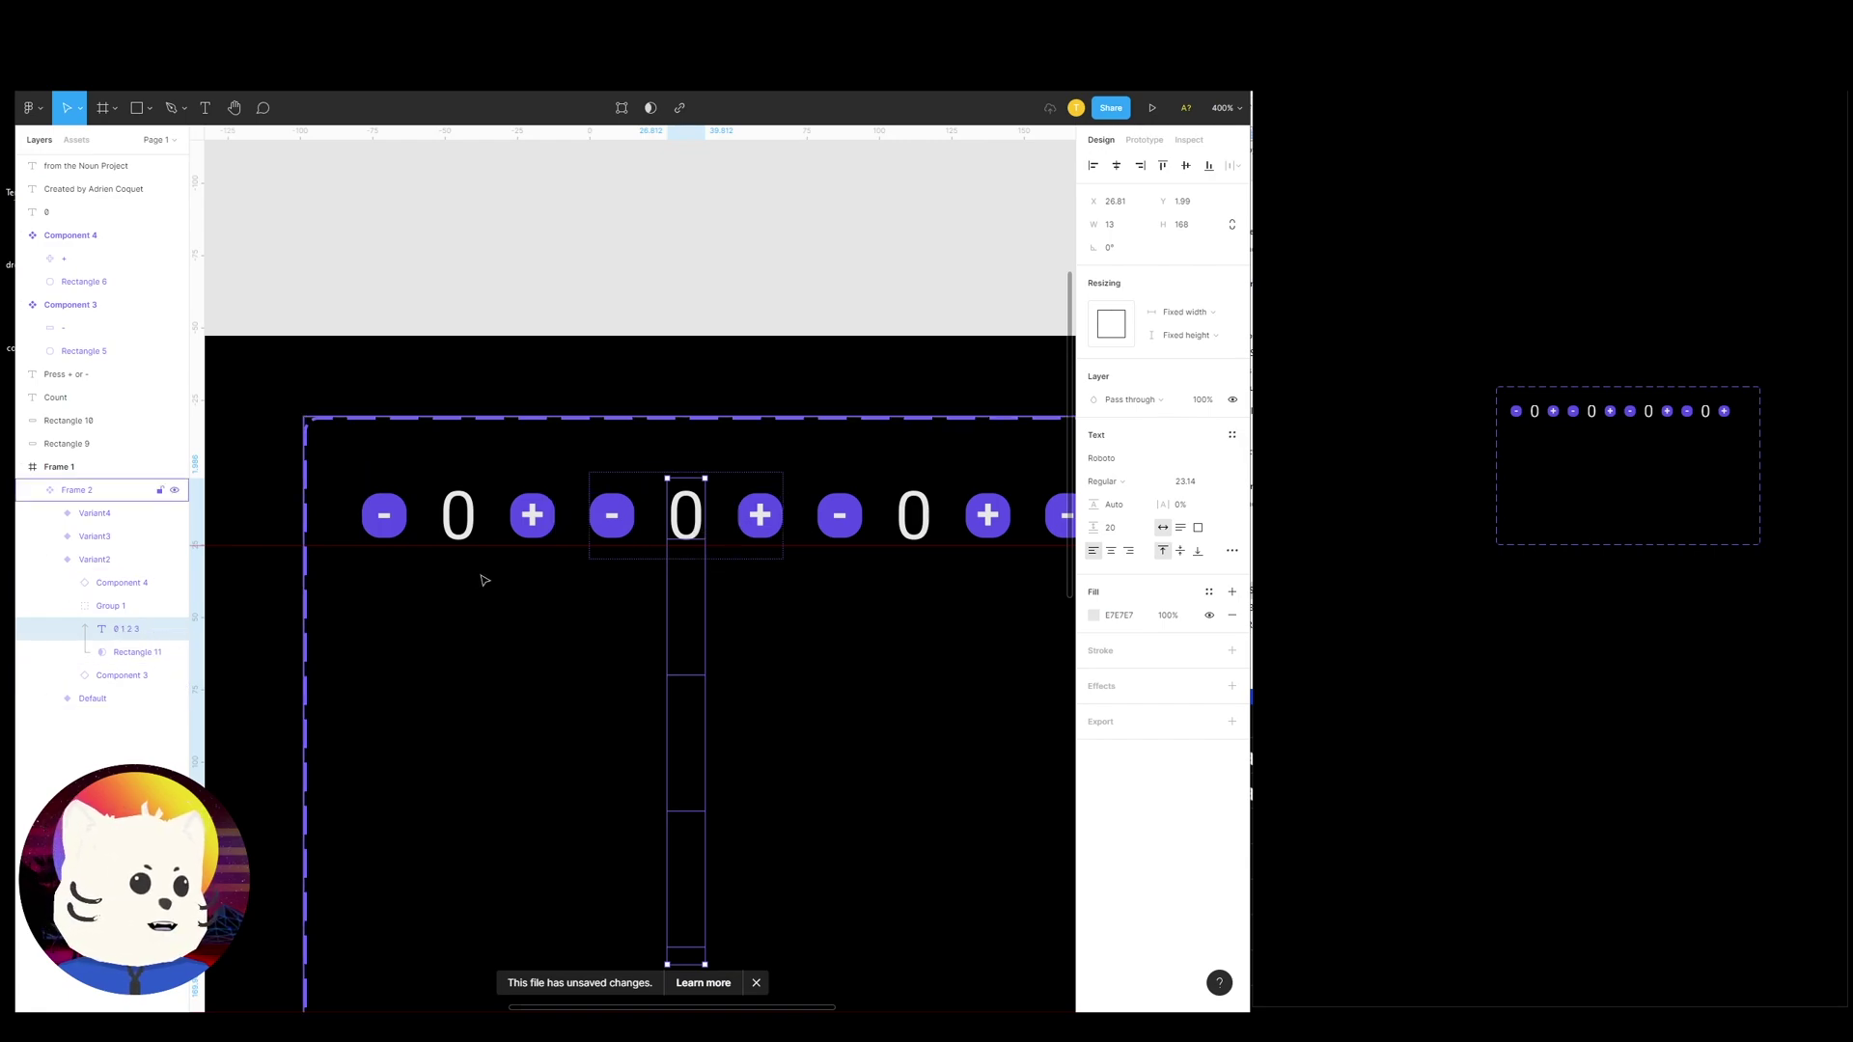
# Shift the number column in Variant2 up to Y -45.01 to show the 1, level with the neighbouring 0
pyautogui.hotkey('shift', 'Up')
pyautogui.hotkey('shift', 'Up')
pyautogui.hotkey('shift', 'Up')
pyautogui.hotkey('shift', 'Up')
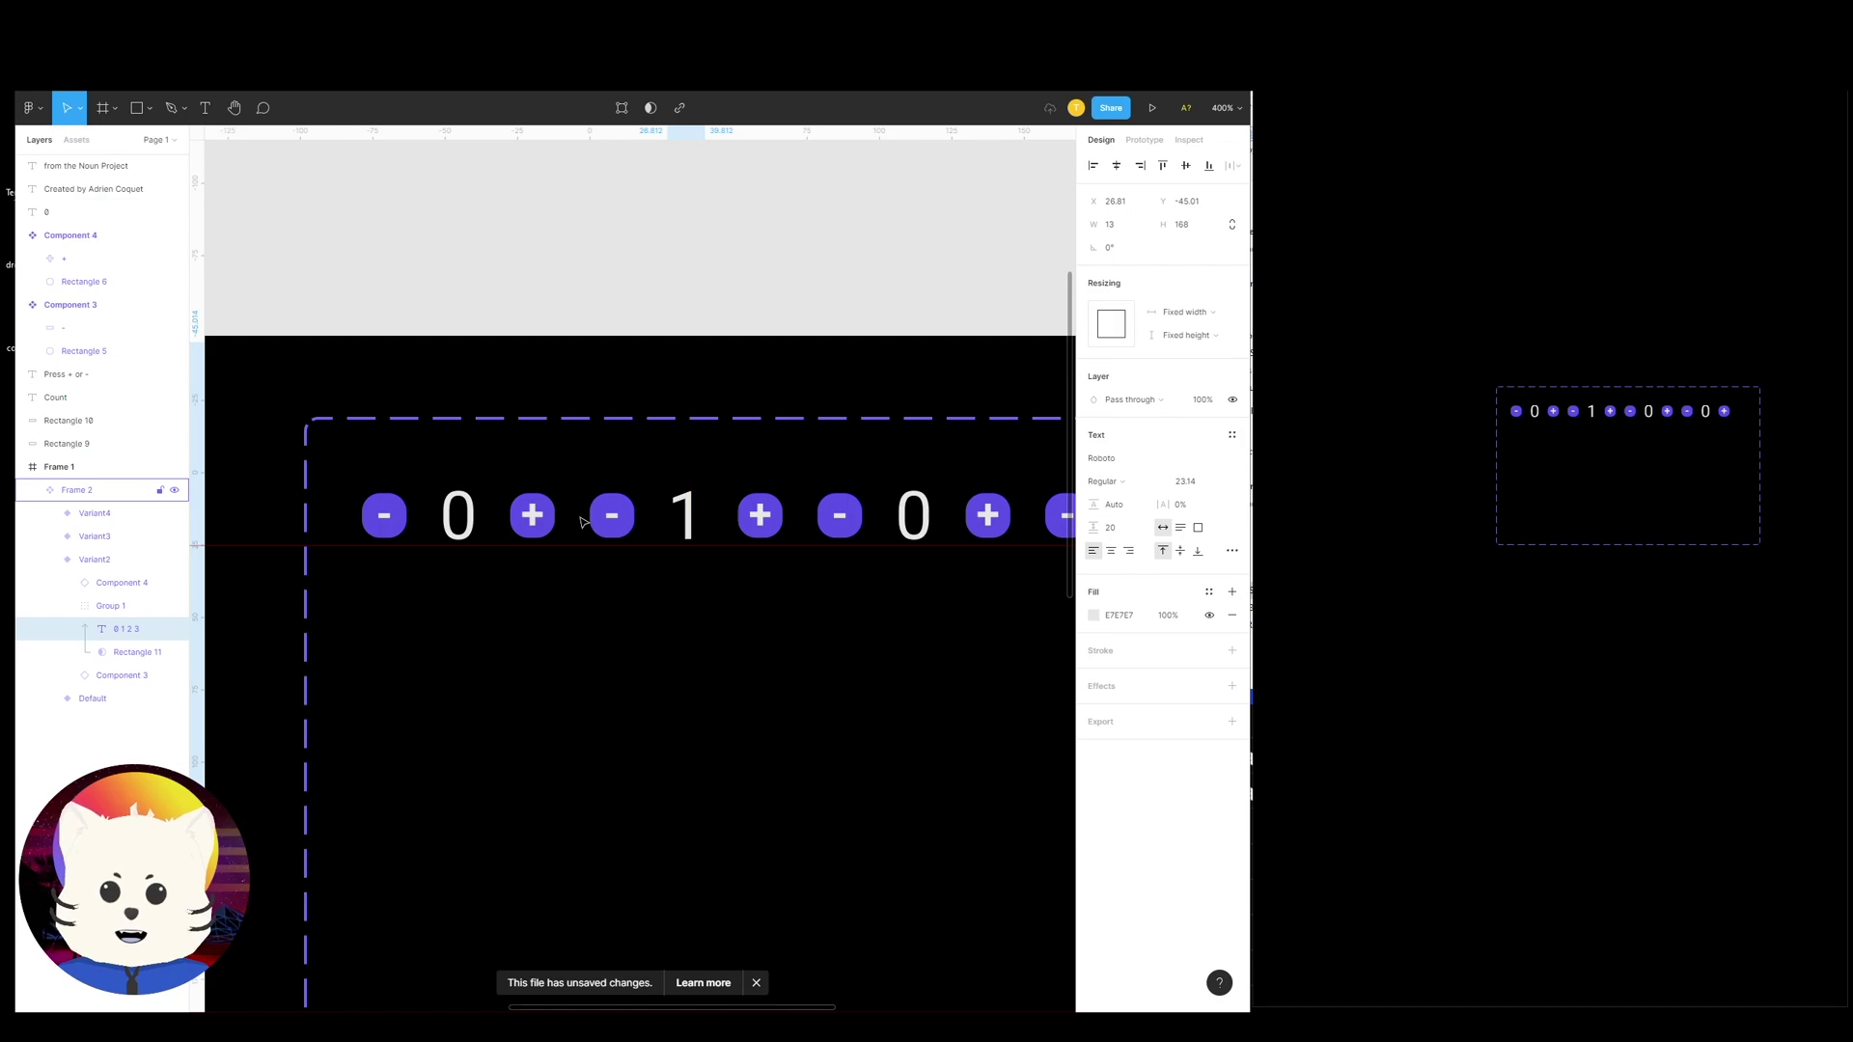
pyautogui.scroll(6, 582, 522)
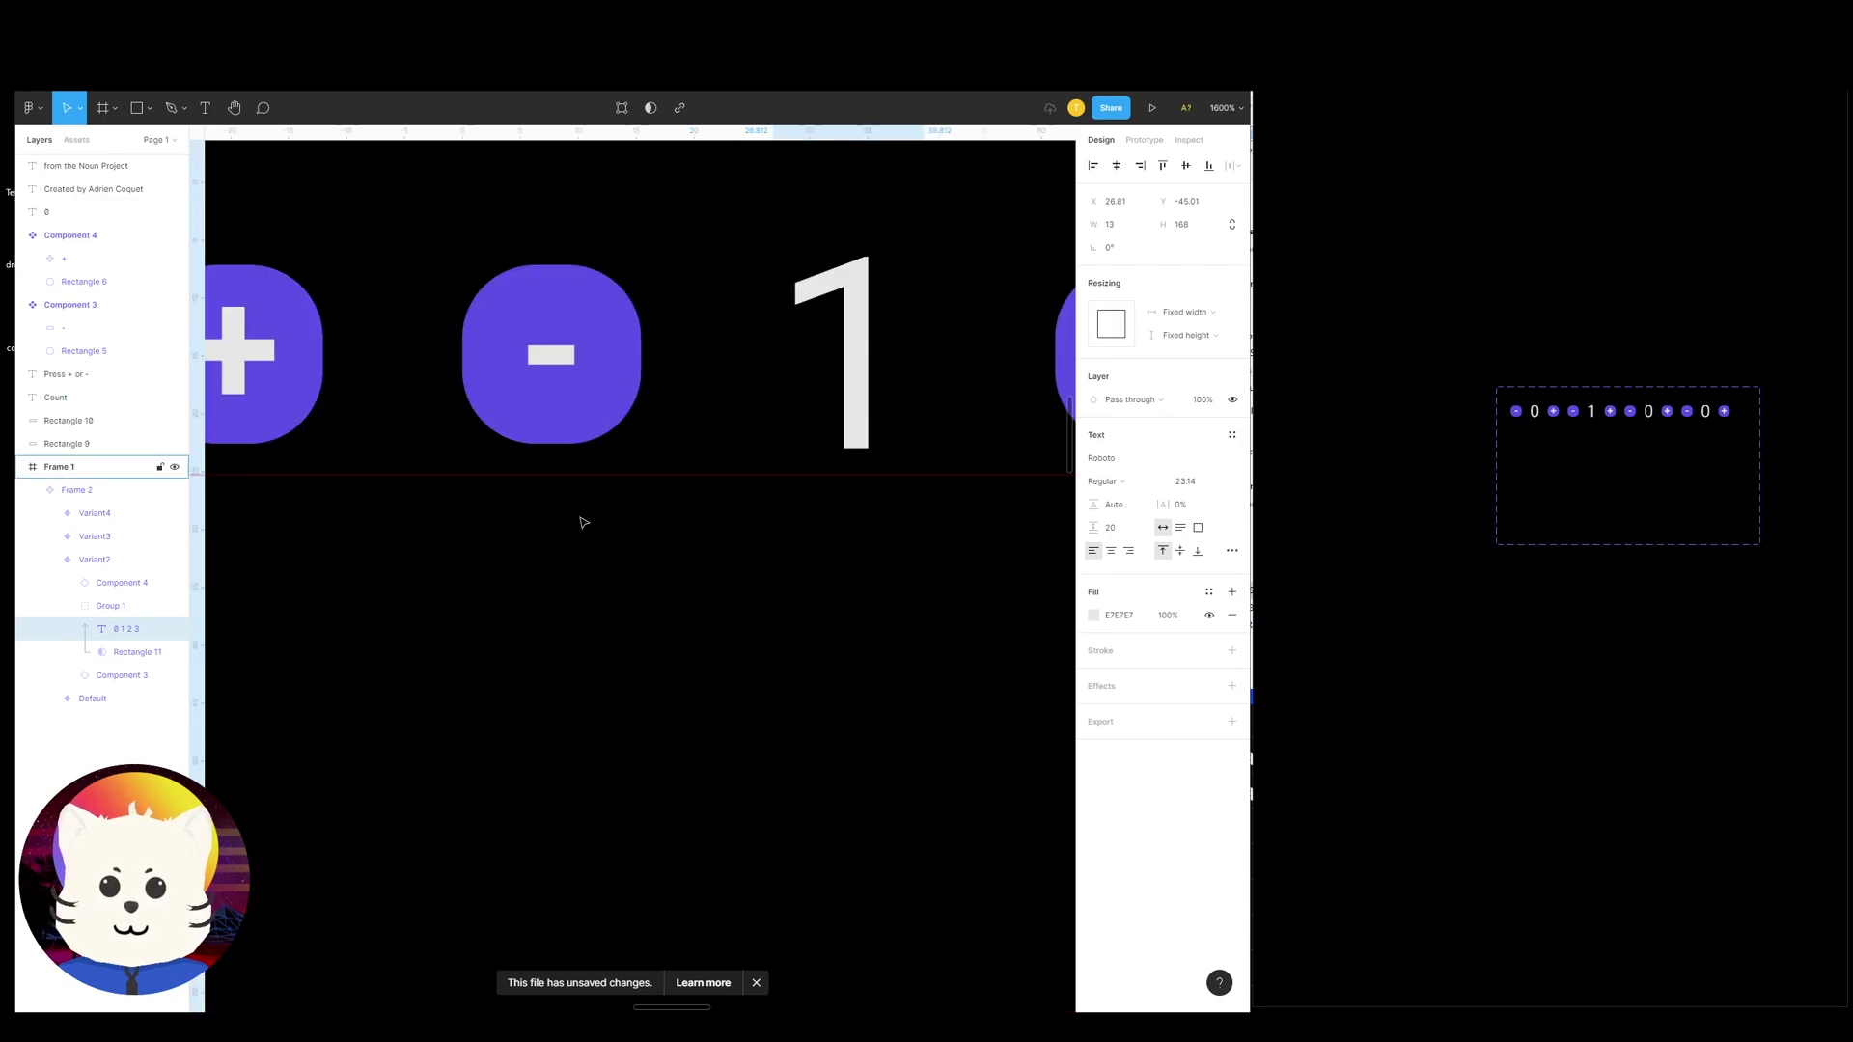
pyautogui.hscroll(-3, 857, 539)
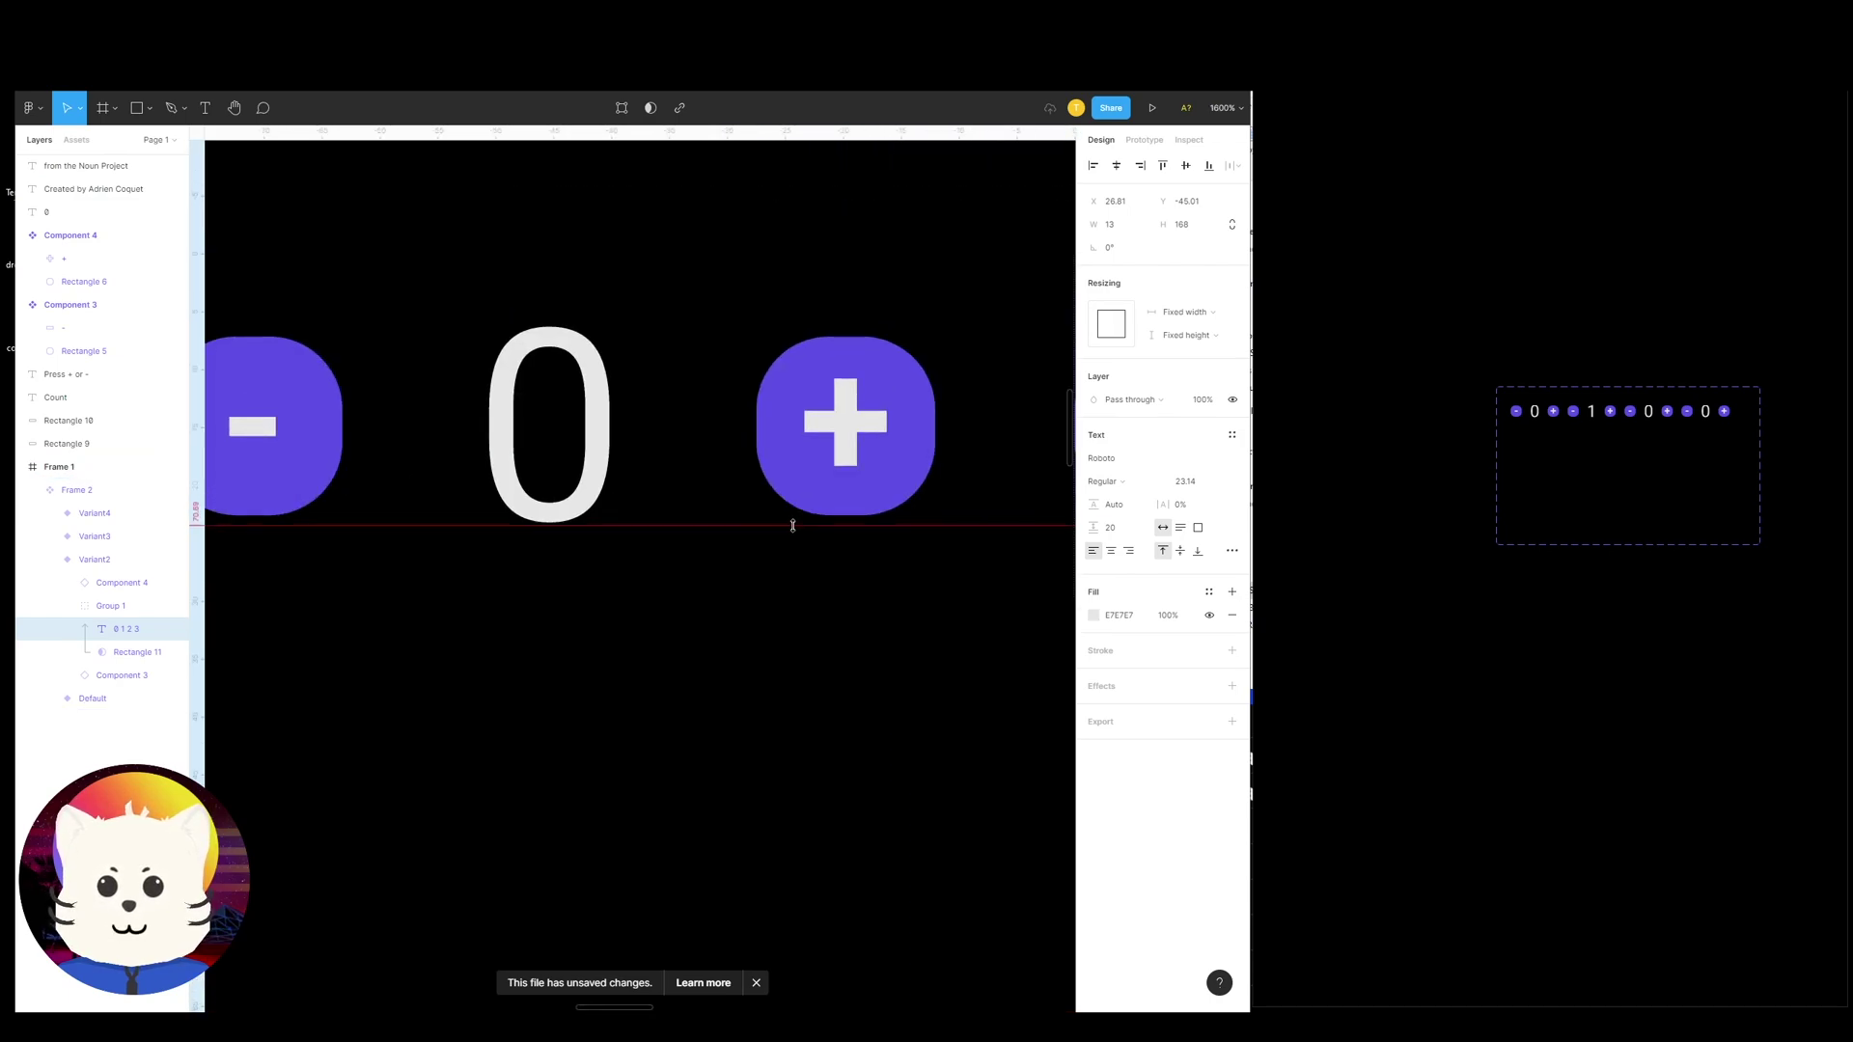
pyautogui.click(795, 524)
pyautogui.scroll(-3, 794, 523)
pyautogui.hscroll(4, 798, 525)
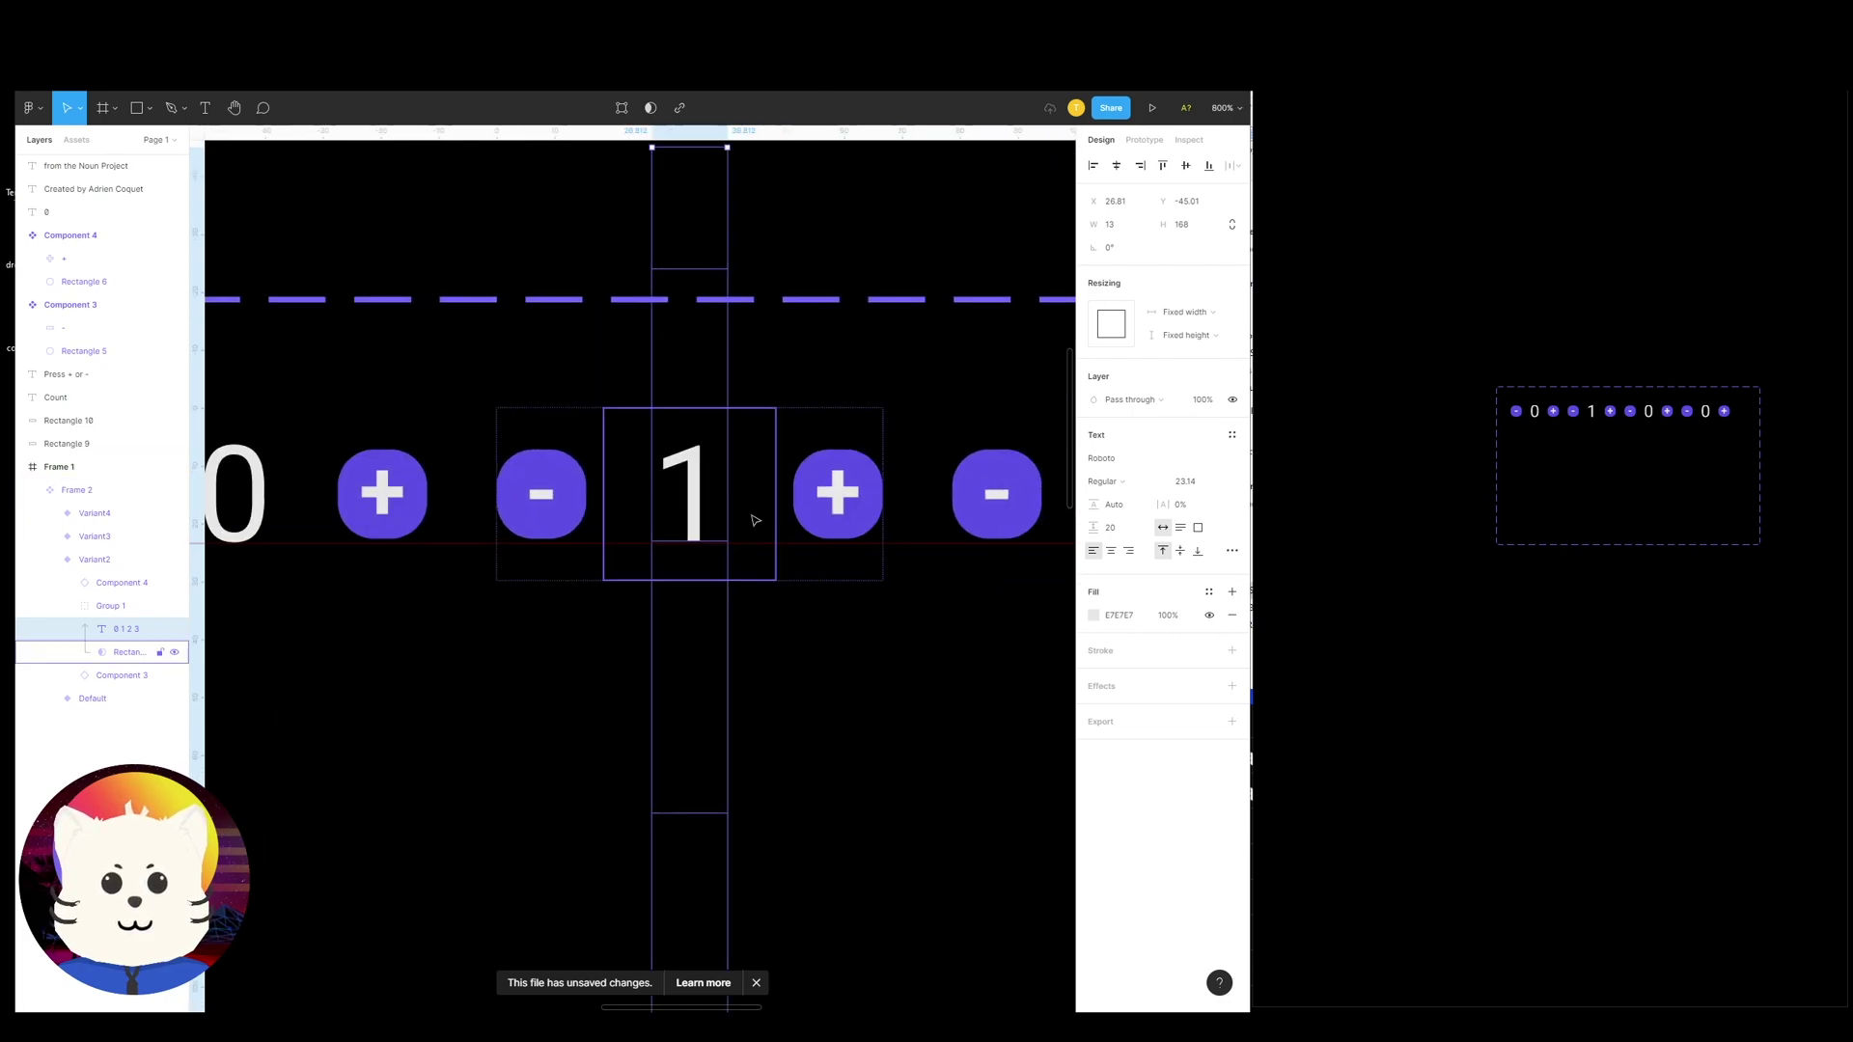
# Try nudging Variant2's number column down, and move it back up
pyautogui.click(705, 521)
pyautogui.doubleClick(700, 522)
pyautogui.press('Escape')
pyautogui.press('Down')
pyautogui.press('Up')
pyautogui.press('-')
pyautogui.press('Escape')
# Shift the number column in Variant3 up behind its mask until the 2 lines up with the neighbouring digits
pyautogui.moveTo(843, 536); pyautogui.dragTo(715, 546)
pyautogui.press('-')
pyautogui.press('+')
pyautogui.scroll(-1, 757, 548)
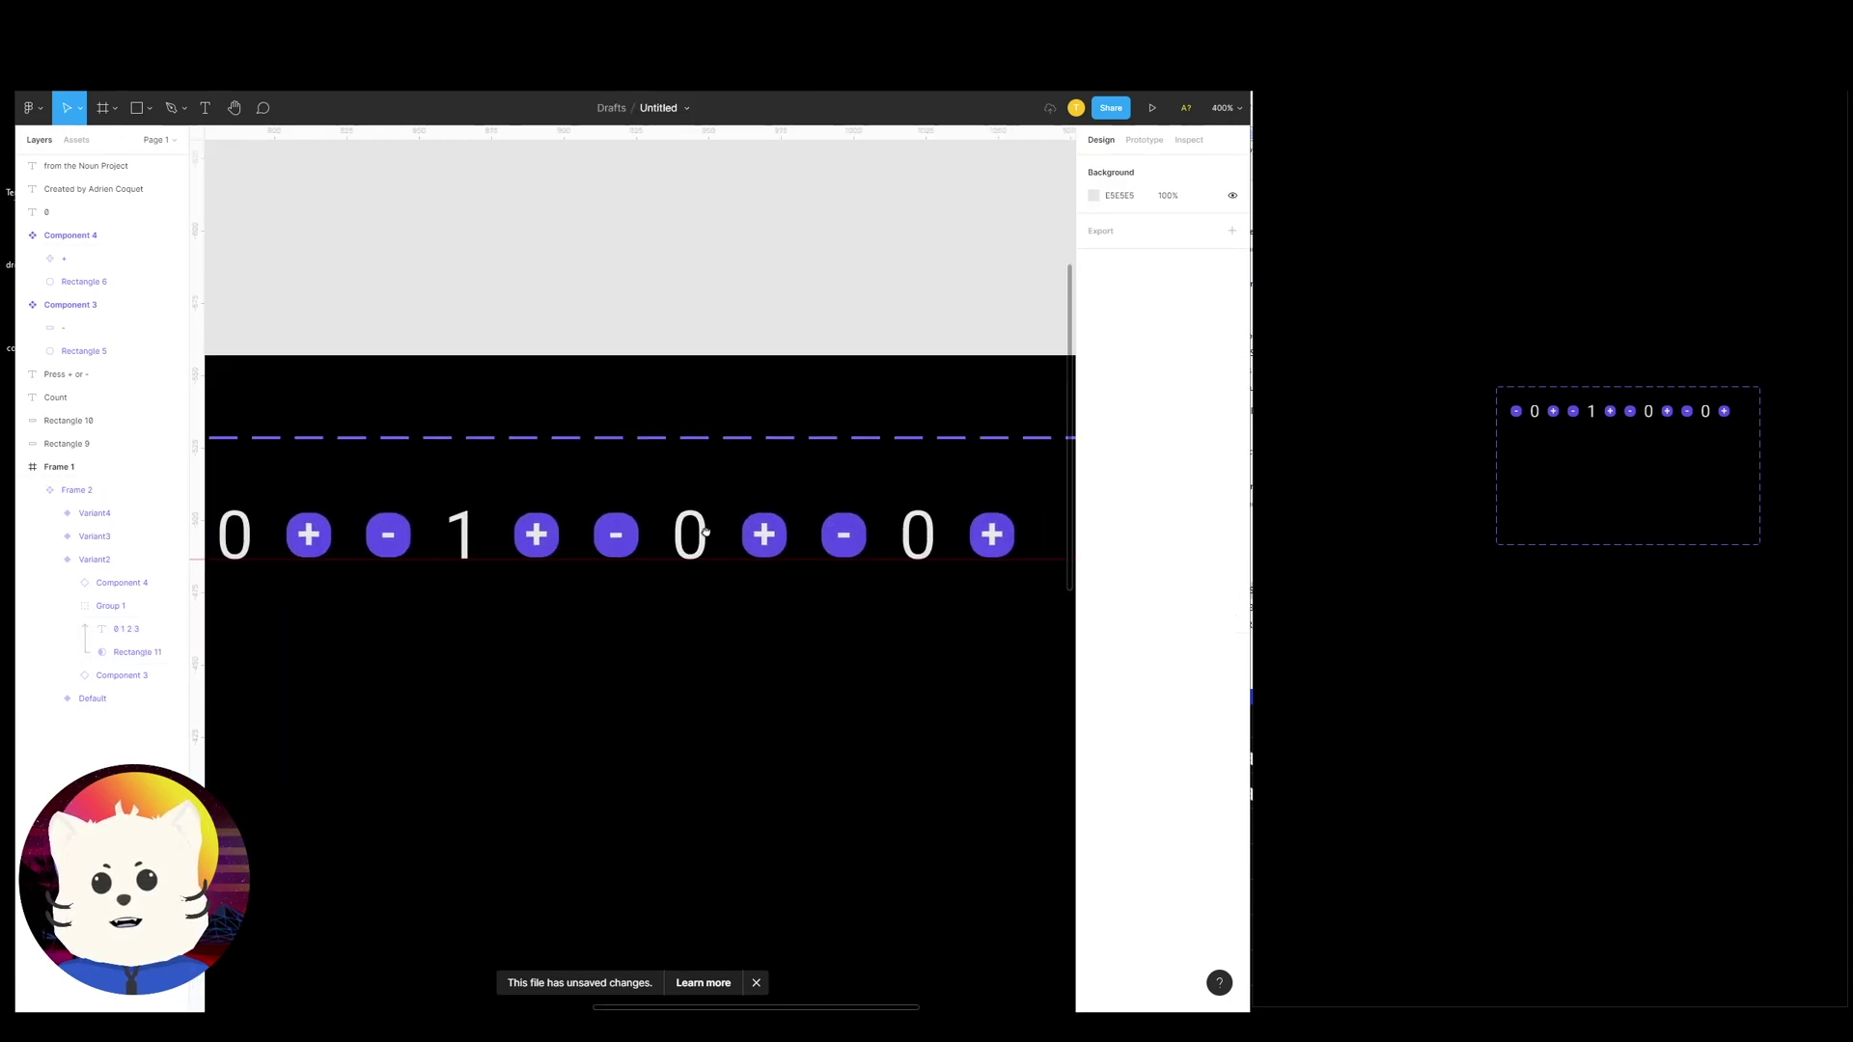
pyautogui.click(760, 521)
pyautogui.doubleClick(762, 516)
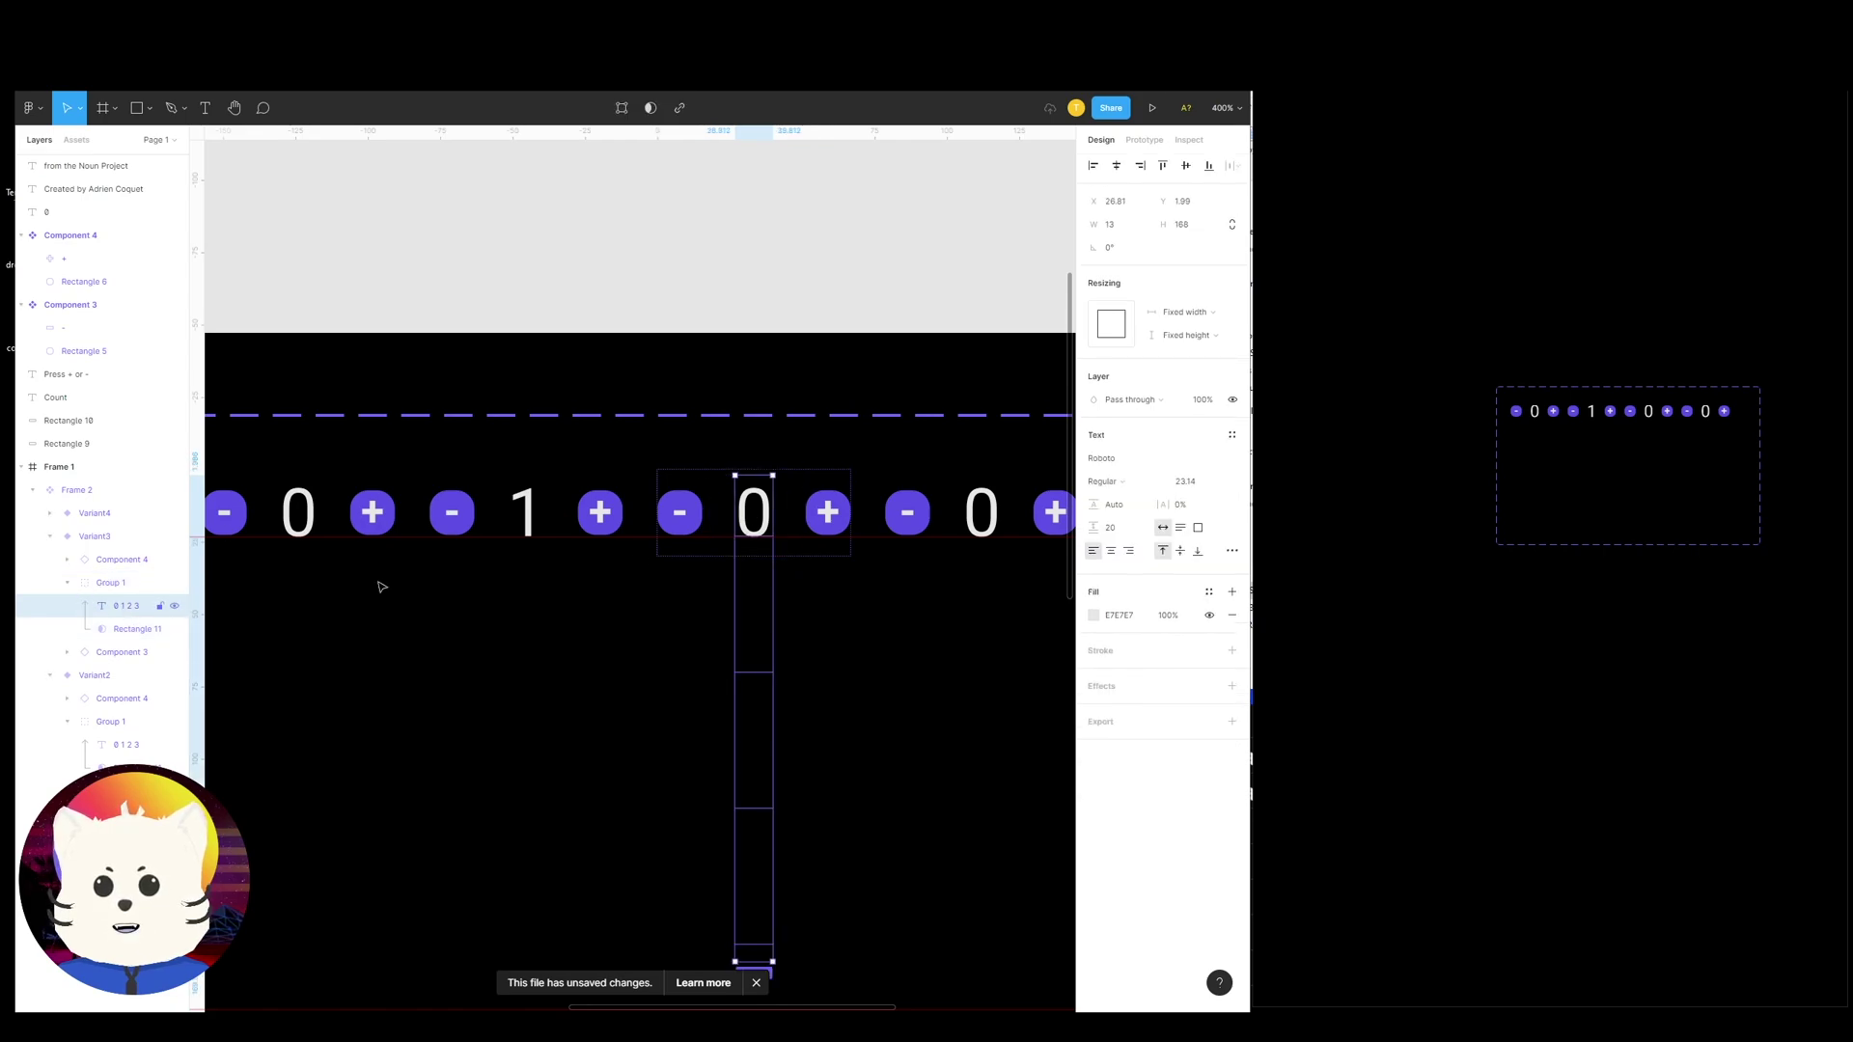
pyautogui.hotkey('shift', 'Up')
pyautogui.hotkey('shift', 'Up')
pyautogui.hotkey('shift', 'Up')
pyautogui.hotkey('shift', 'Up')
pyautogui.hotkey('shift', 'Up')
pyautogui.hotkey('shift', 'Up')
pyautogui.hotkey('shift', 'Up')
pyautogui.hotkey('shift', 'Up')
pyautogui.hotkey('shift', 'Up')
pyautogui.hotkey('shift', 'Up')
pyautogui.hotkey('shift', 'Down')
pyautogui.hotkey('shift', 'Up')
pyautogui.hotkey('shift', 'Down')
pyautogui.hotkey('shift', 'Up')
pyautogui.hotkey('shift', 'Down')
pyautogui.hotkey('shift', 'Up')
pyautogui.hotkey('shift', 'Up')
pyautogui.hotkey('shift', 'Up')
pyautogui.hotkey('shift', 'Up')
pyautogui.hotkey('shift', 'Up')
pyautogui.hotkey('shift', 'Up')
pyautogui.hotkey('shift', 'Up')
pyautogui.hotkey('shift', 'Up')
pyautogui.hotkey('shift', 'Up')
pyautogui.hotkey('shift', 'Down')
pyautogui.hotkey('shift', 'Down')
pyautogui.hotkey('shift', 'Down')
pyautogui.hotkey('shift', 'Down')
pyautogui.hotkey('shift', 'Down')
pyautogui.hotkey('shift', 'Down')
pyautogui.hotkey('shift', 'Down')
pyautogui.hotkey('shift', 'Down')
pyautogui.hotkey('shift', 'Down')
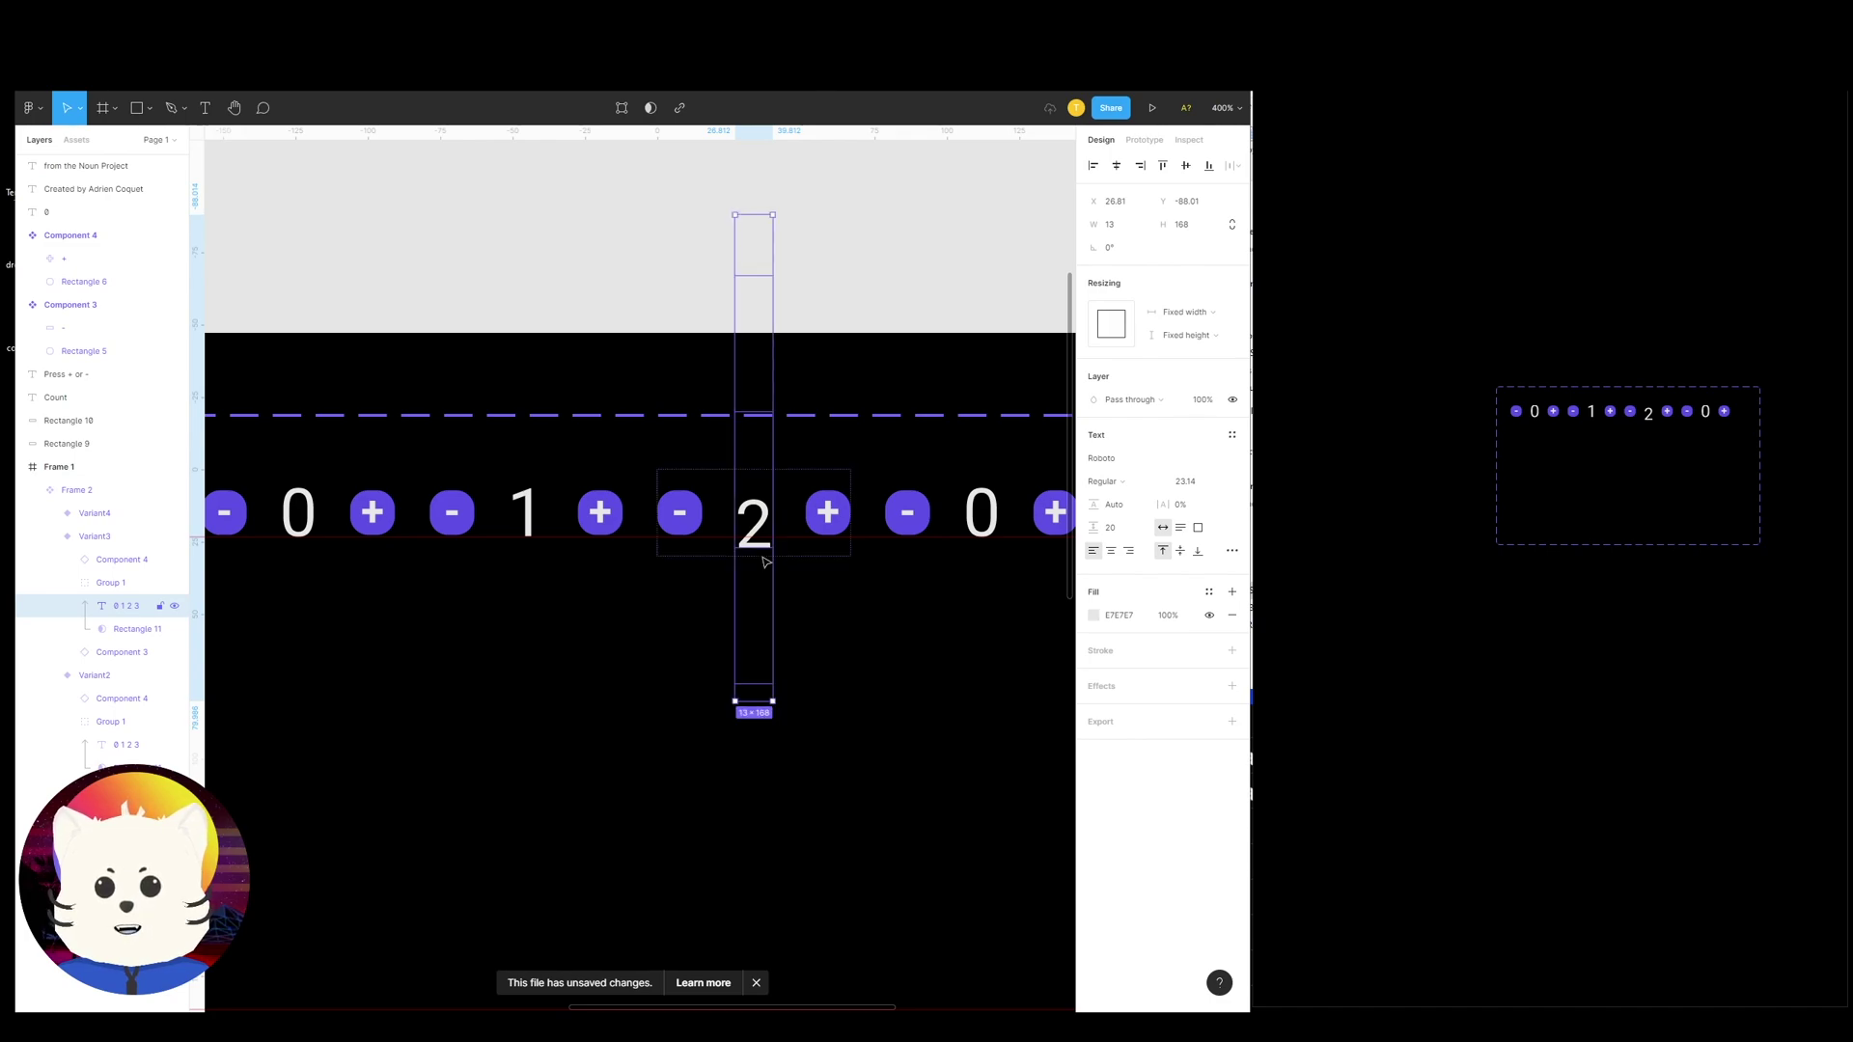
pyautogui.press('Up')
pyautogui.press('Up')
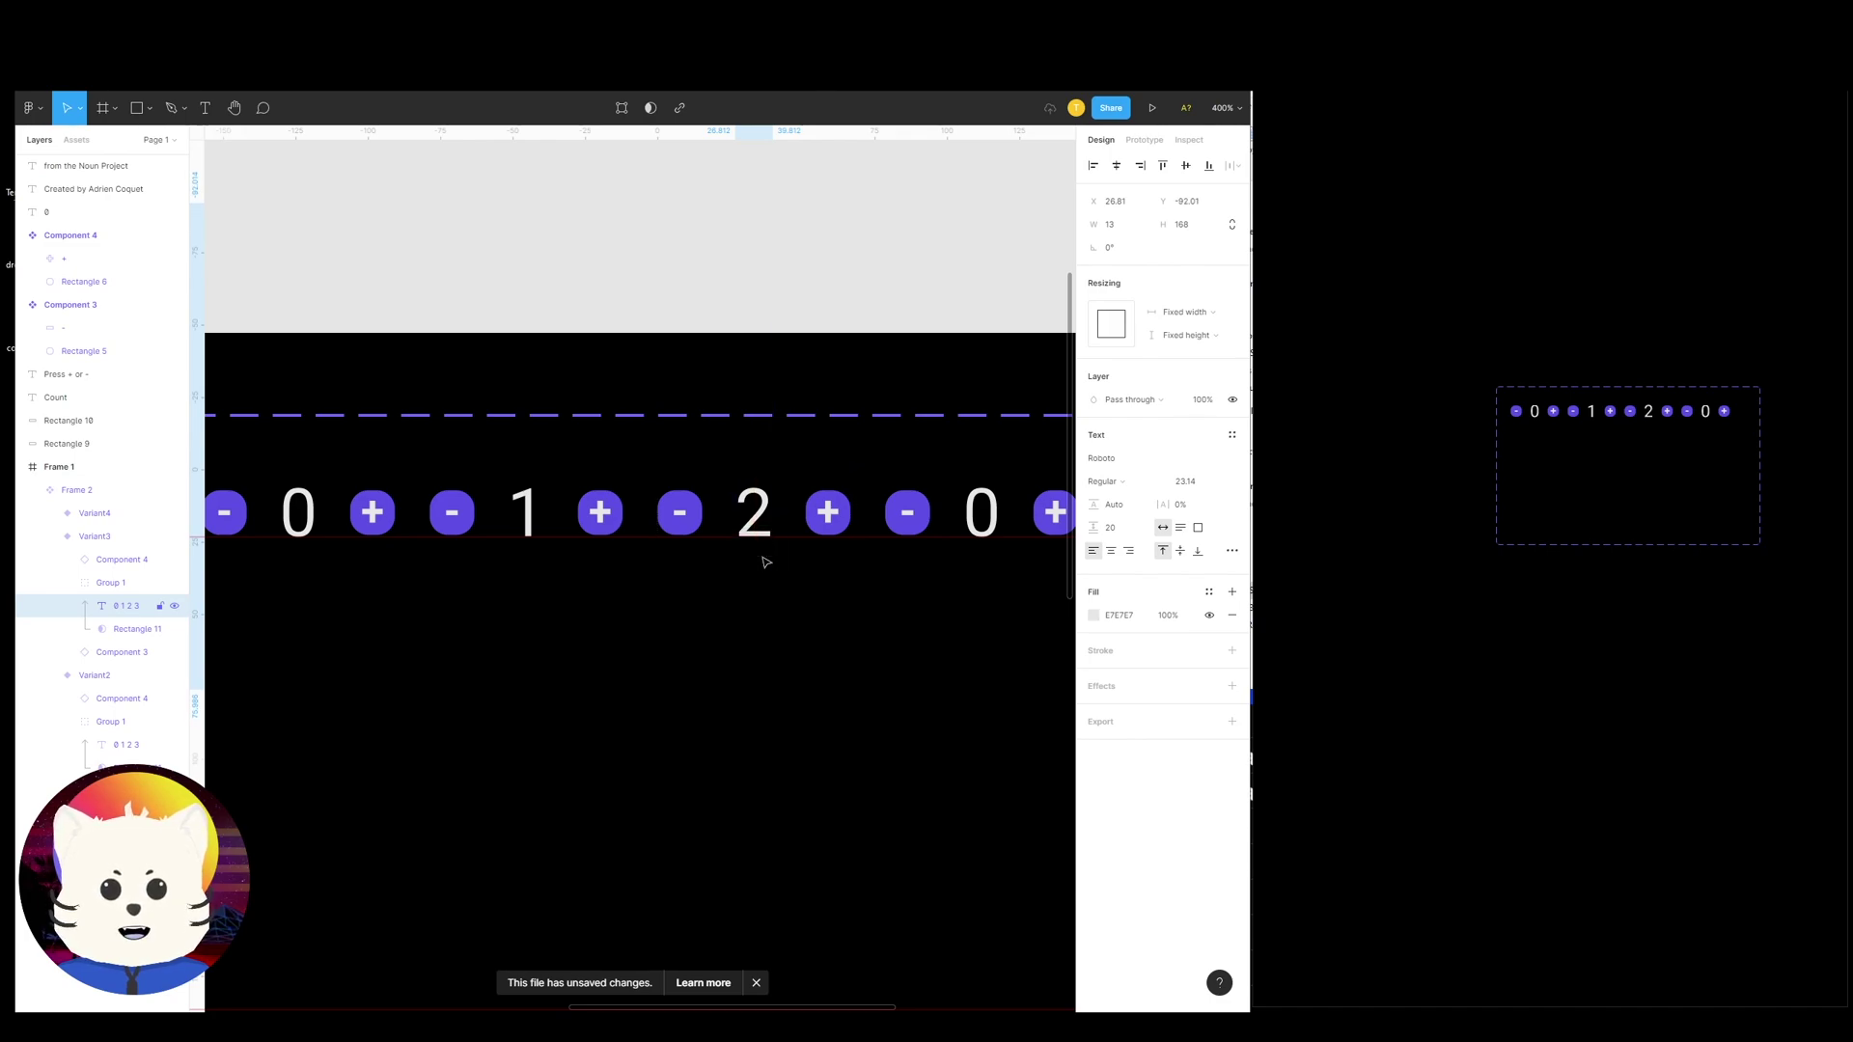
pyautogui.press('Up')
pyautogui.press('Escape')
# Shift the number column in Variant4 up to Y -140.01 so that its mask shows the 3
pyautogui.hscroll(2, 768, 521)
pyautogui.click(768, 500)
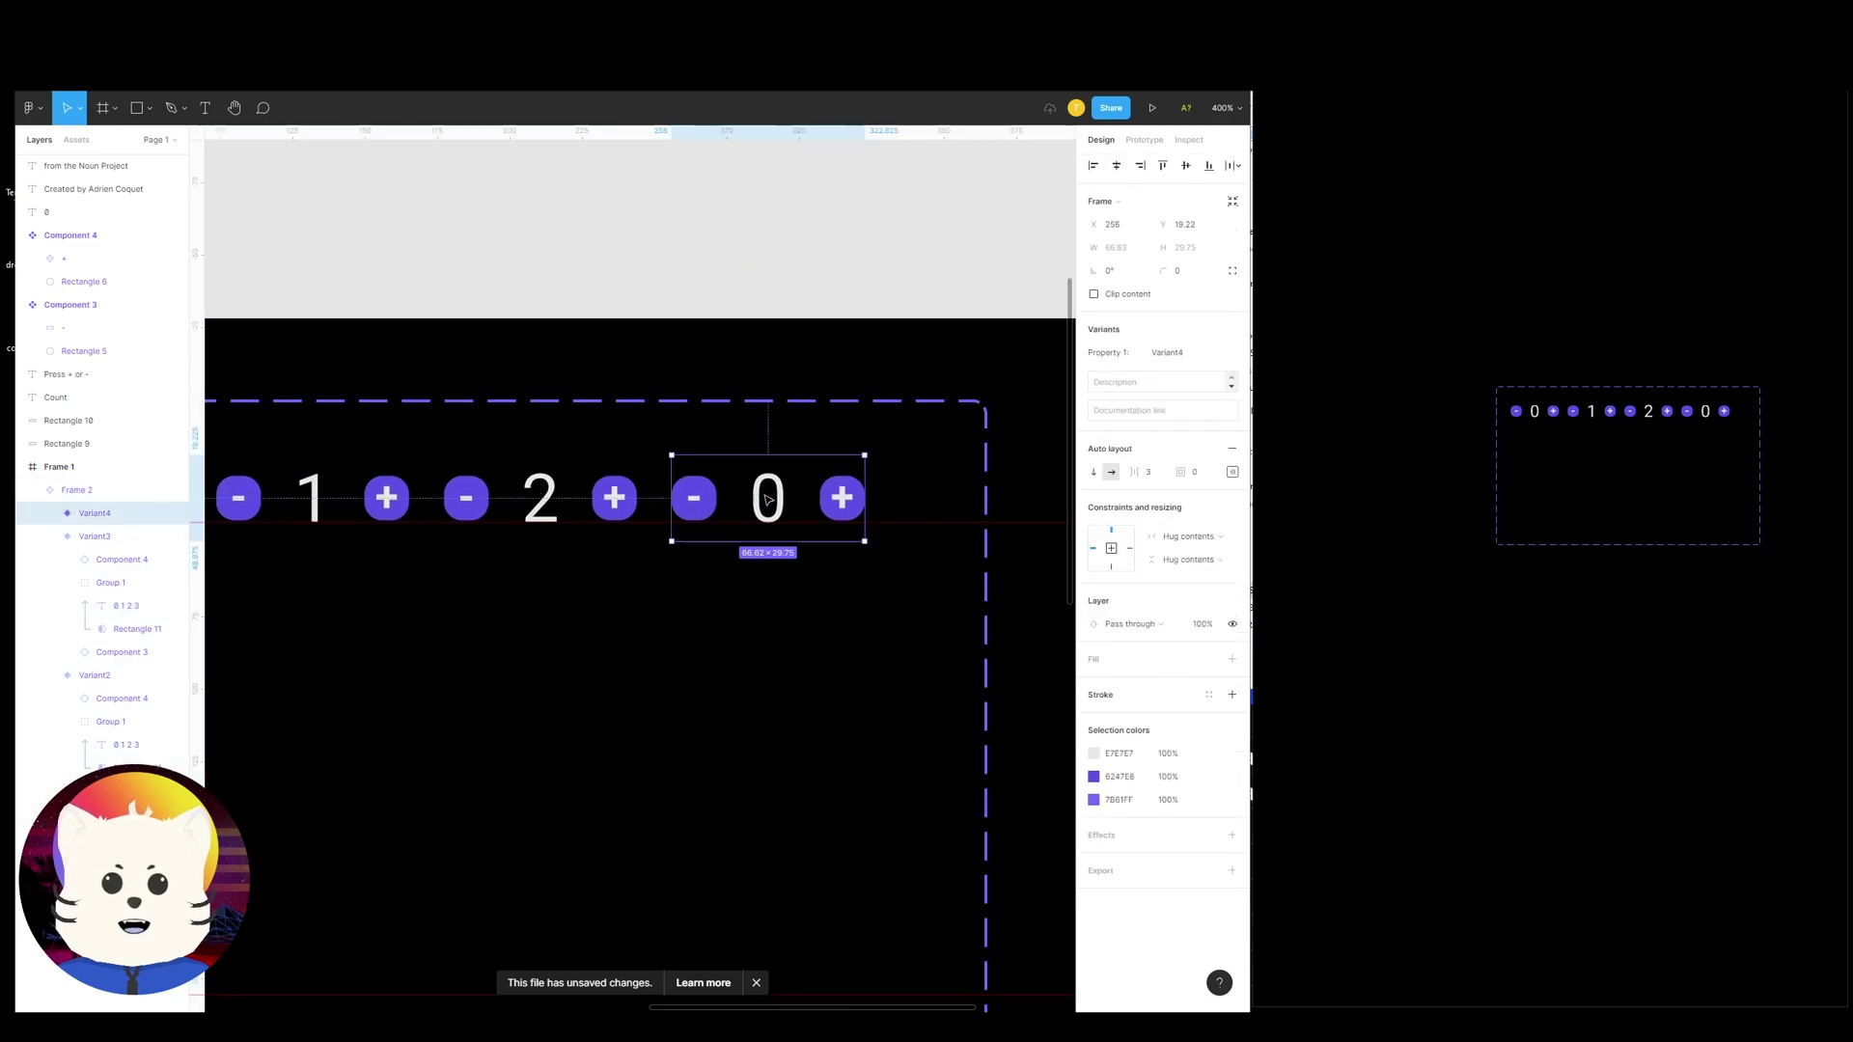
pyautogui.keyDown('ctrl'); pyautogui.click(769, 499); pyautogui.keyUp('ctrl')
pyautogui.hotkey('shift', 'Up')
pyautogui.hotkey('shift', 'Up')
pyautogui.hotkey('shift', 'Up')
pyautogui.hotkey('shift', 'Up')
pyautogui.hotkey('shift', 'Up')
pyautogui.hotkey('shift', 'Up')
pyautogui.hotkey('shift', 'Up')
pyautogui.hotkey('shift', 'Up')
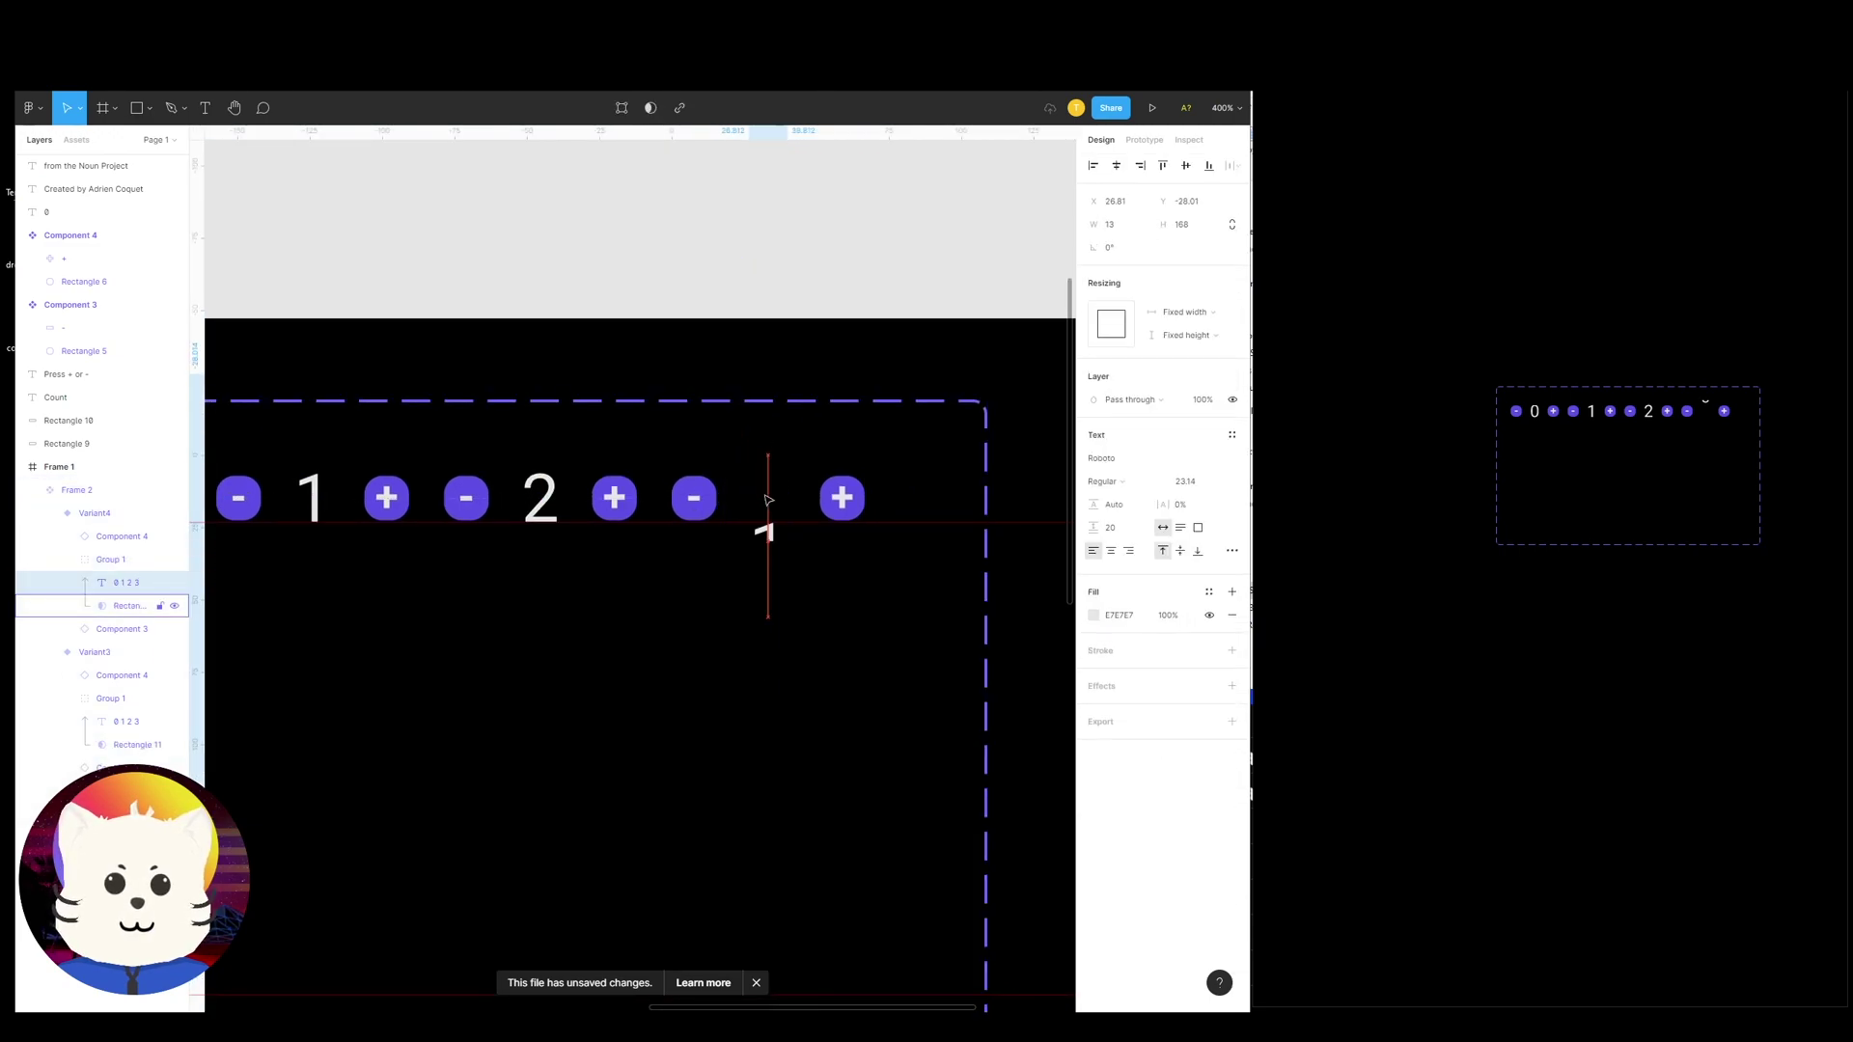
pyautogui.hotkey('shift', 'Up')
pyautogui.hotkey('shift', 'Up')
pyautogui.hotkey('shift', 'Up')
pyautogui.hotkey('shift', 'Up')
pyautogui.hotkey('shift', 'Up')
pyautogui.hotkey('shift', 'Up')
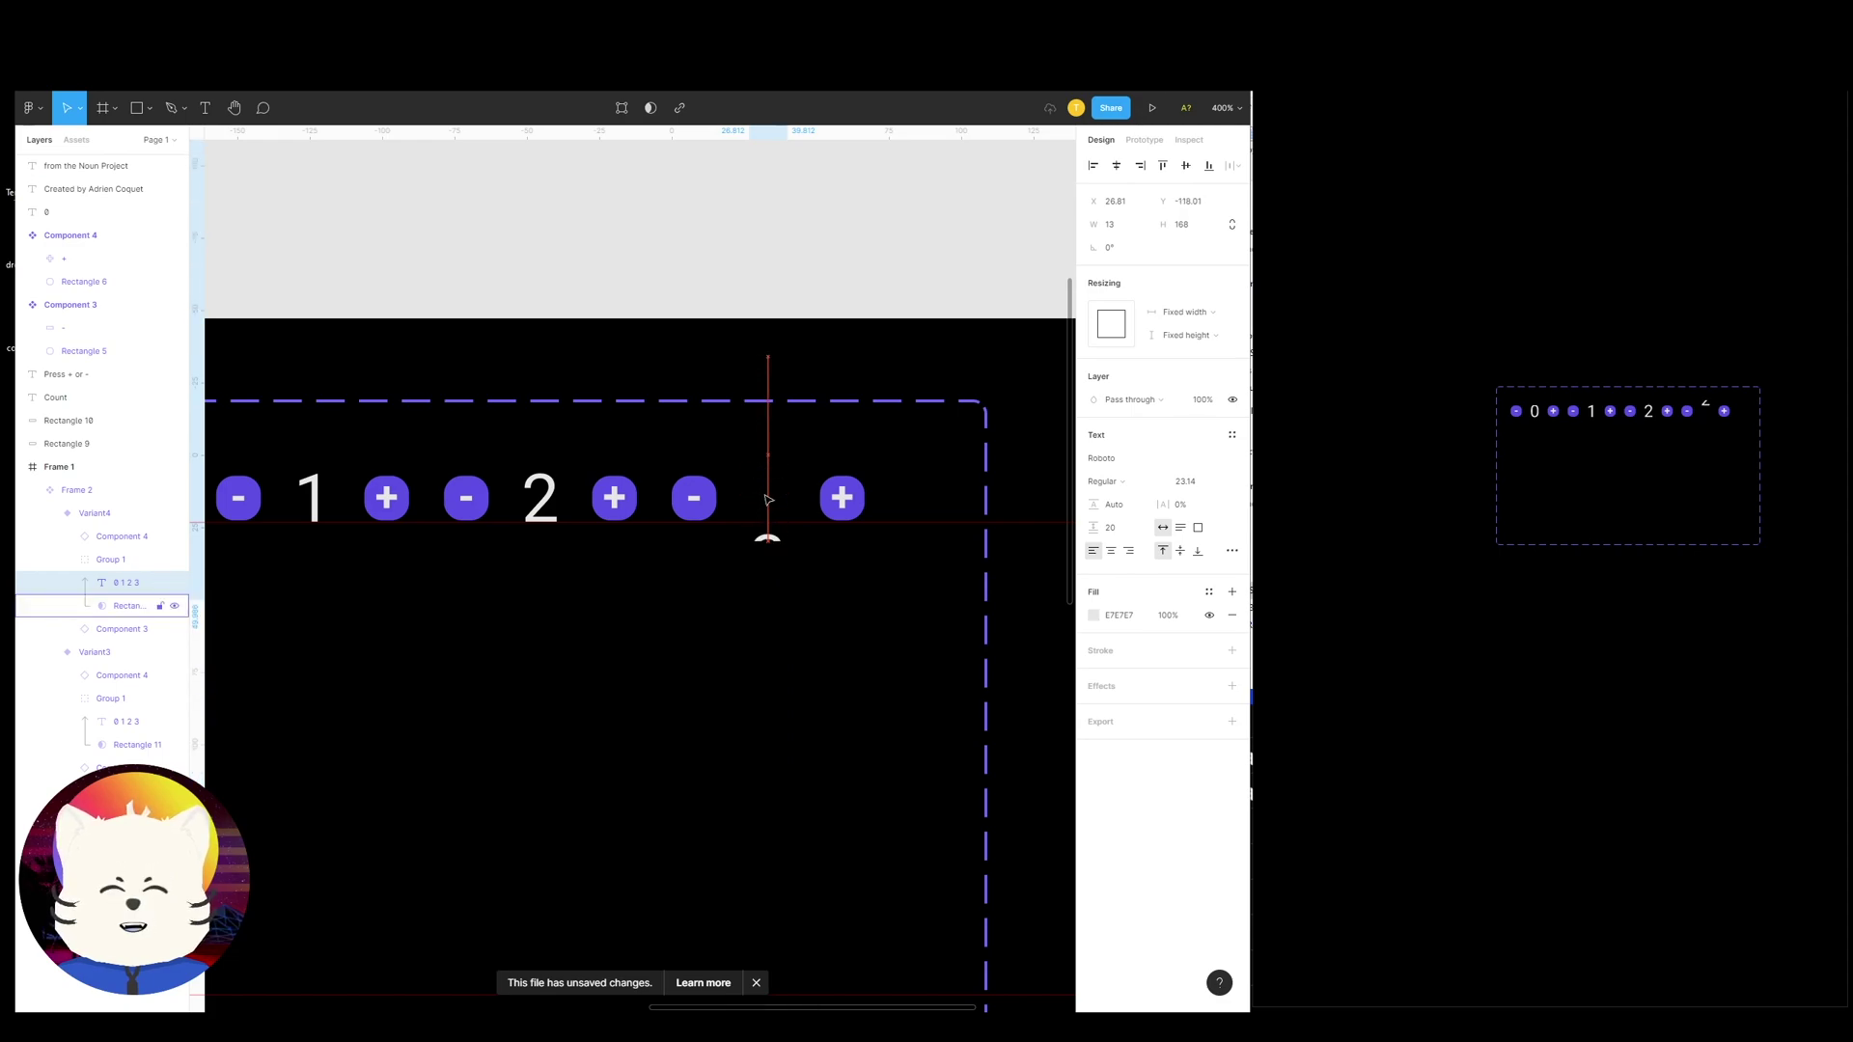
pyautogui.press('Up')
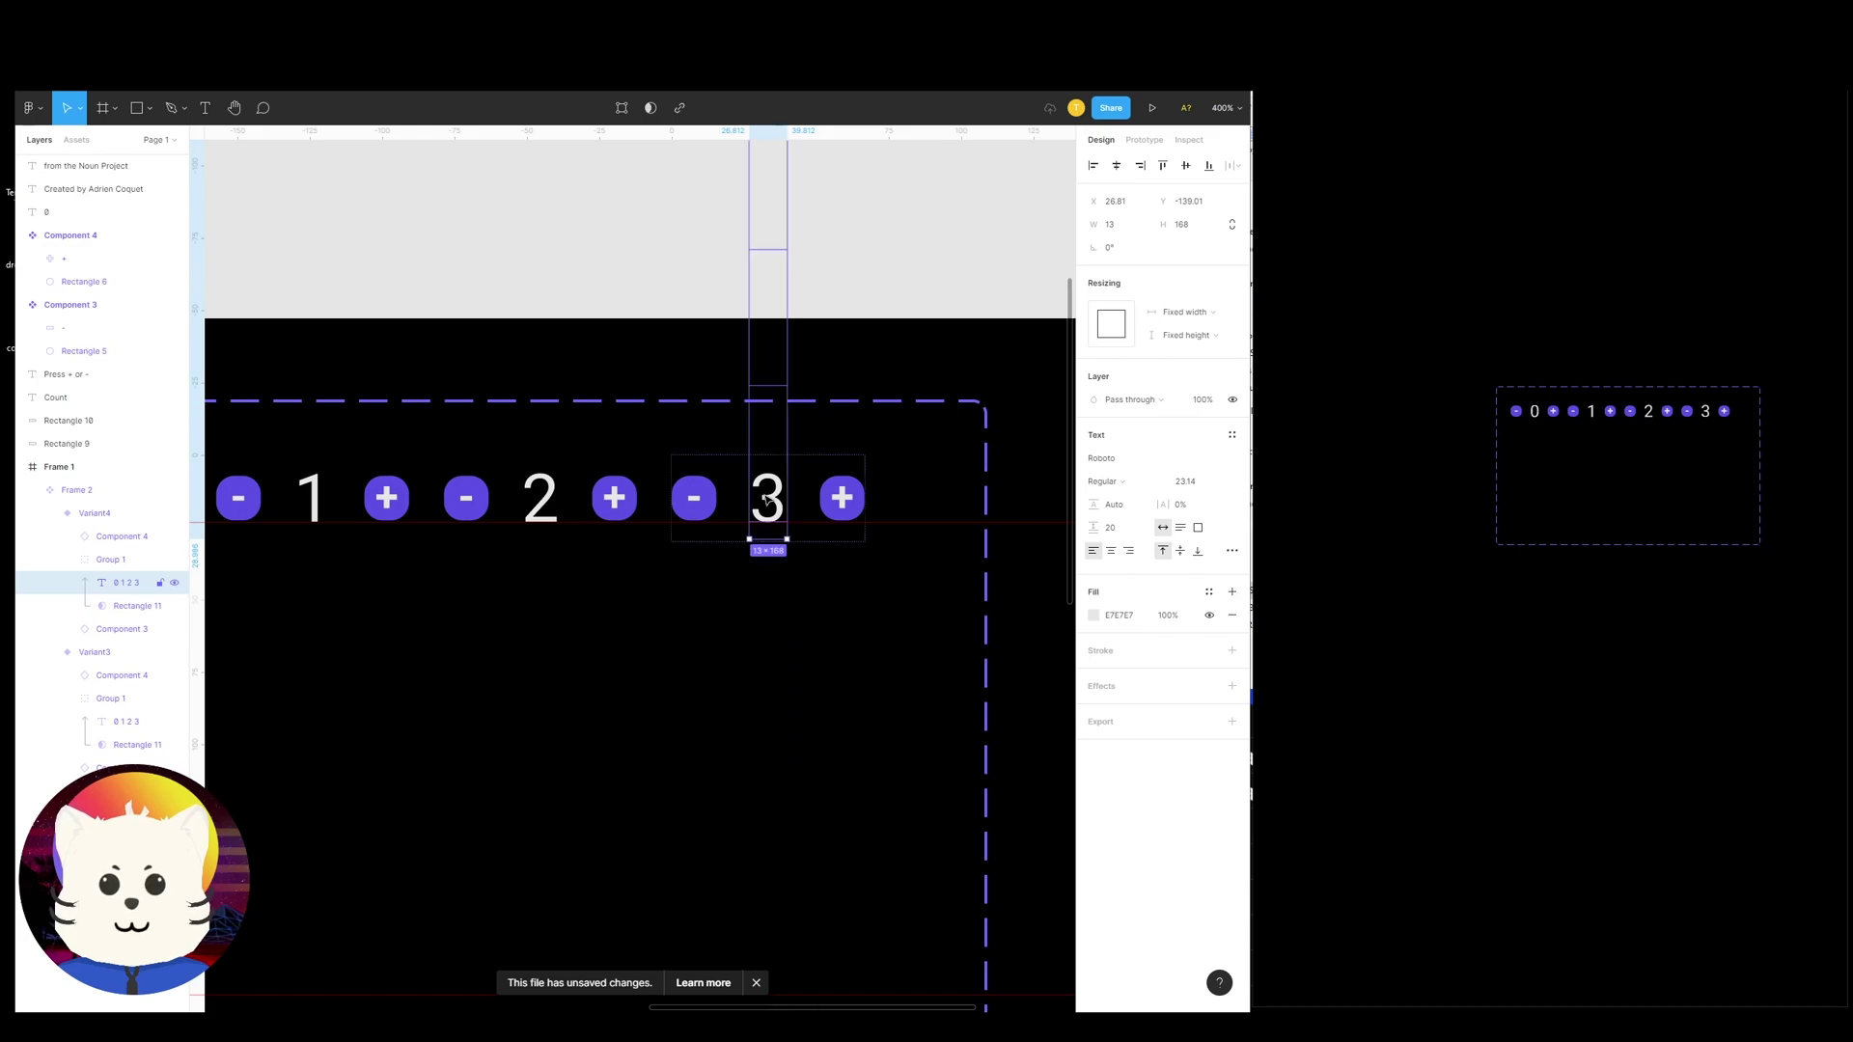
pyautogui.press('Up')
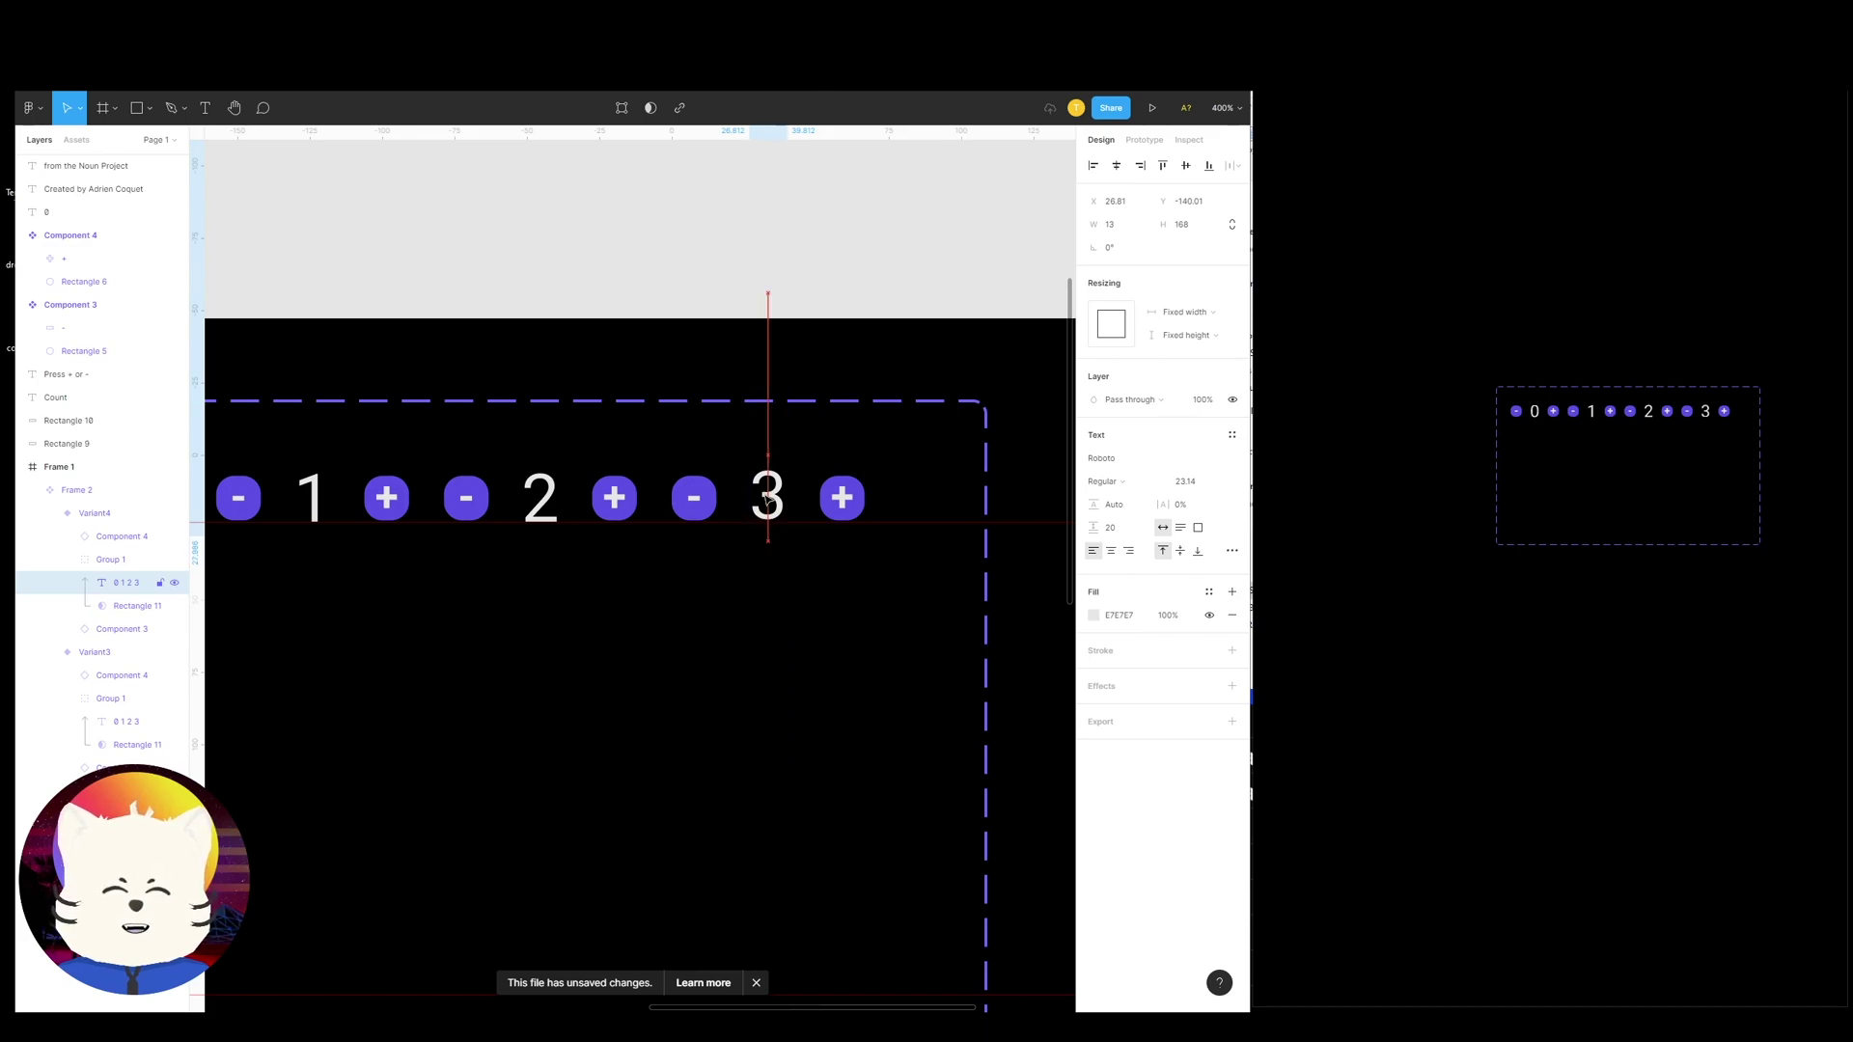
pyautogui.press('Escape')
# Reduce the variant set's height to about 69 so that its frame fits the single row of counters
pyautogui.moveTo(691, 611); pyautogui.dragTo(964, 650)
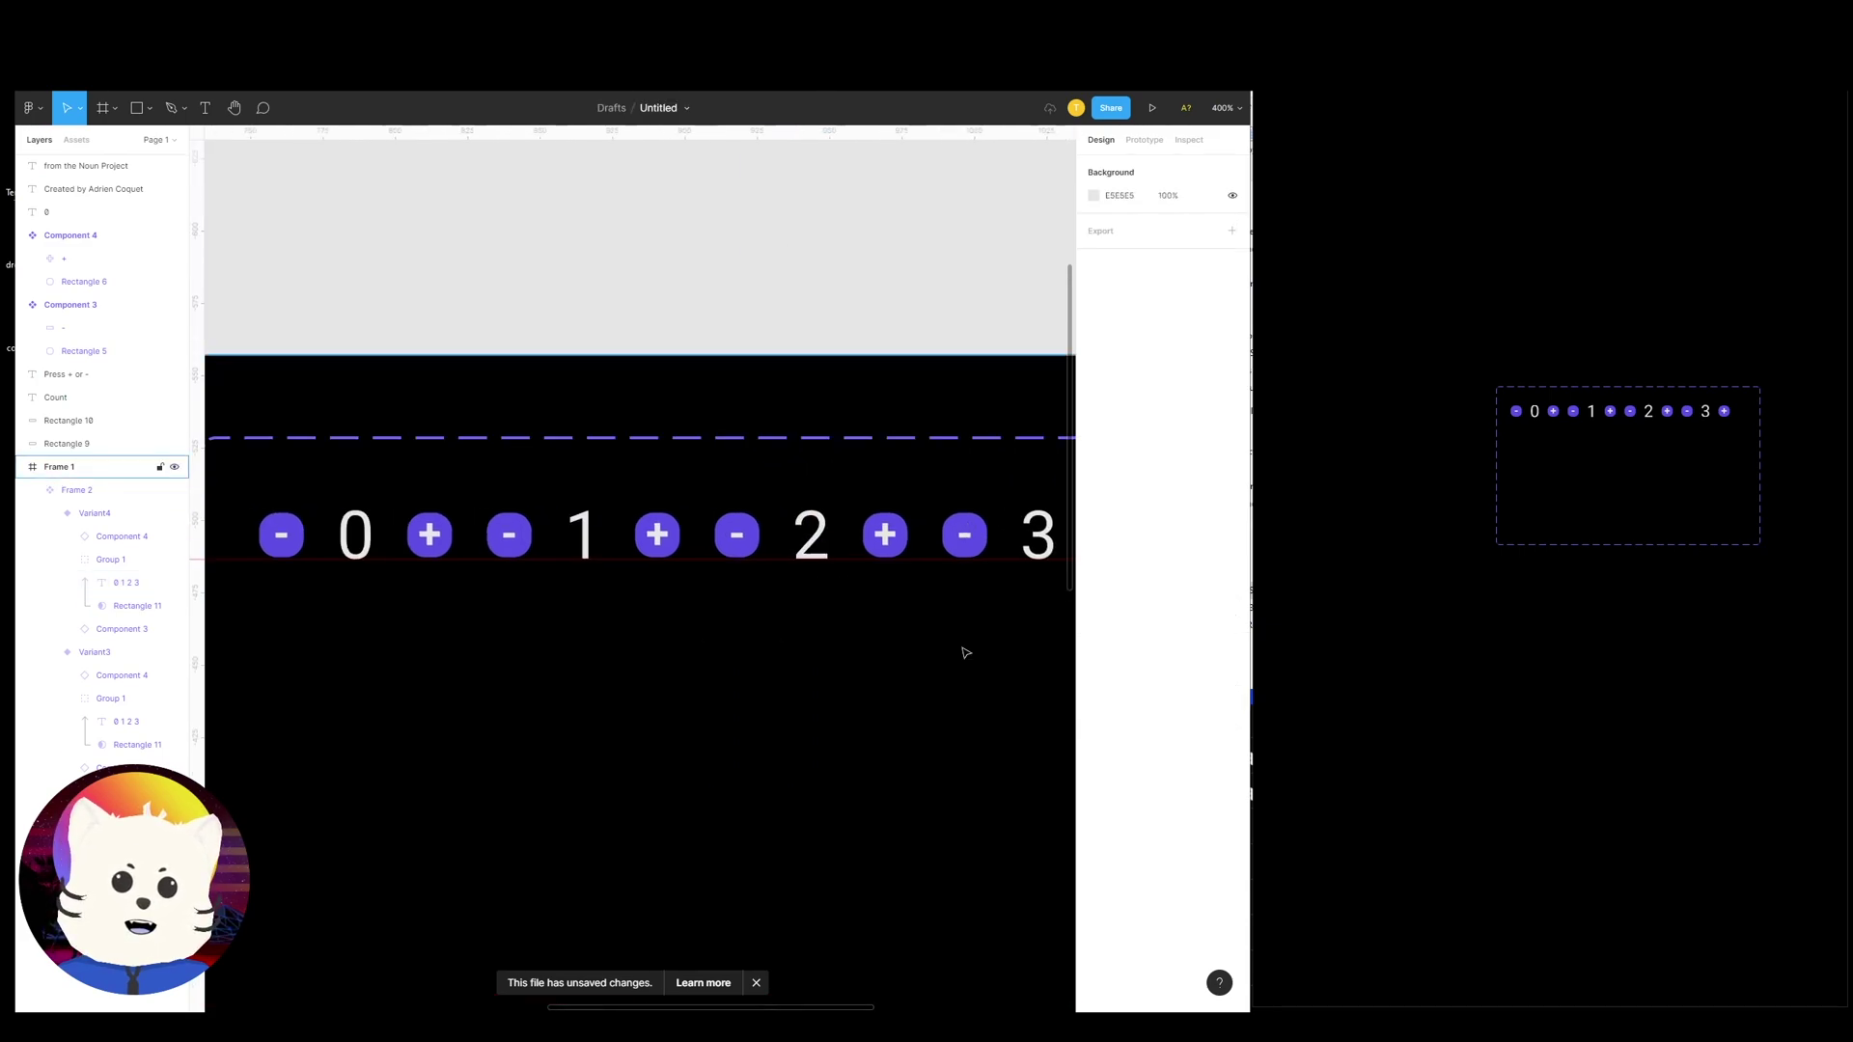
pyautogui.press('-')
pyautogui.press('-')
pyautogui.moveTo(767, 608); pyautogui.dragTo(645, 568)
pyautogui.press('+')
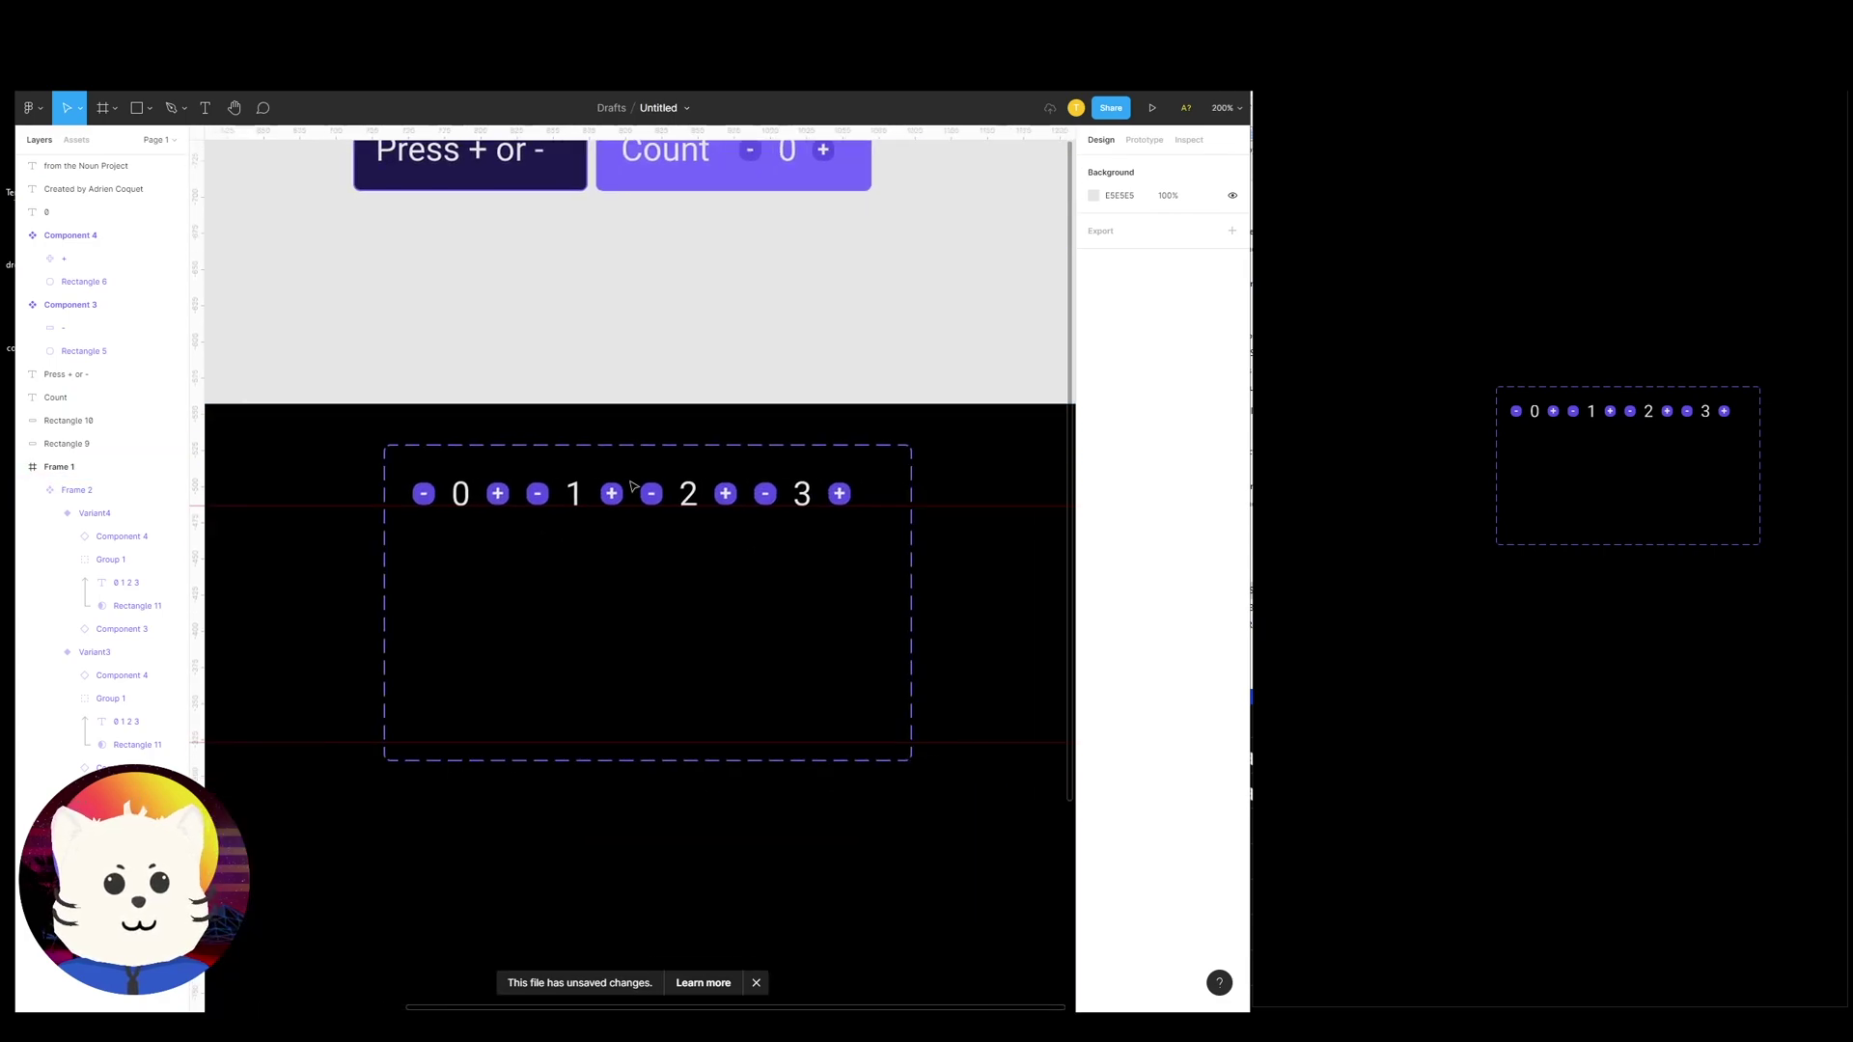
pyautogui.click(641, 458)
pyautogui.moveTo(595, 763); pyautogui.dragTo(628, 543)
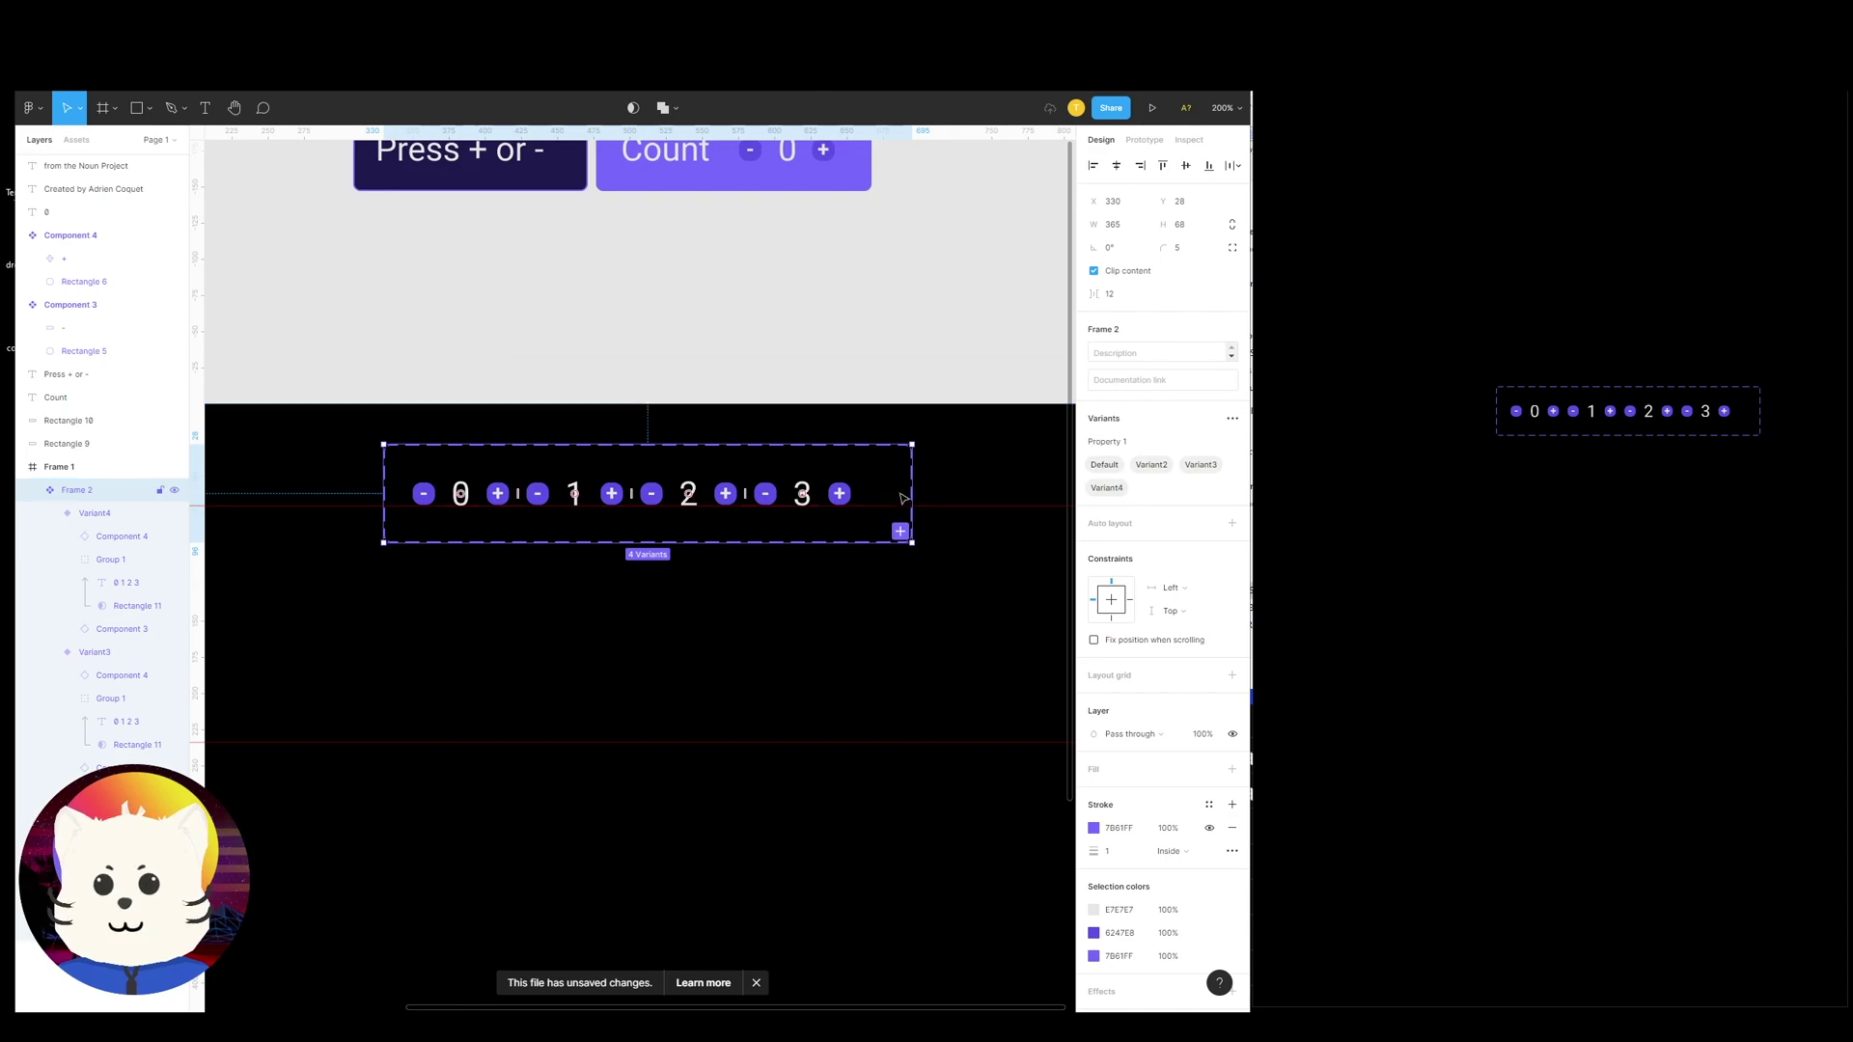
# Move the variant set down towards the middle of Frame 1, to about X 215 and Y 190
pyautogui.press('Escape')
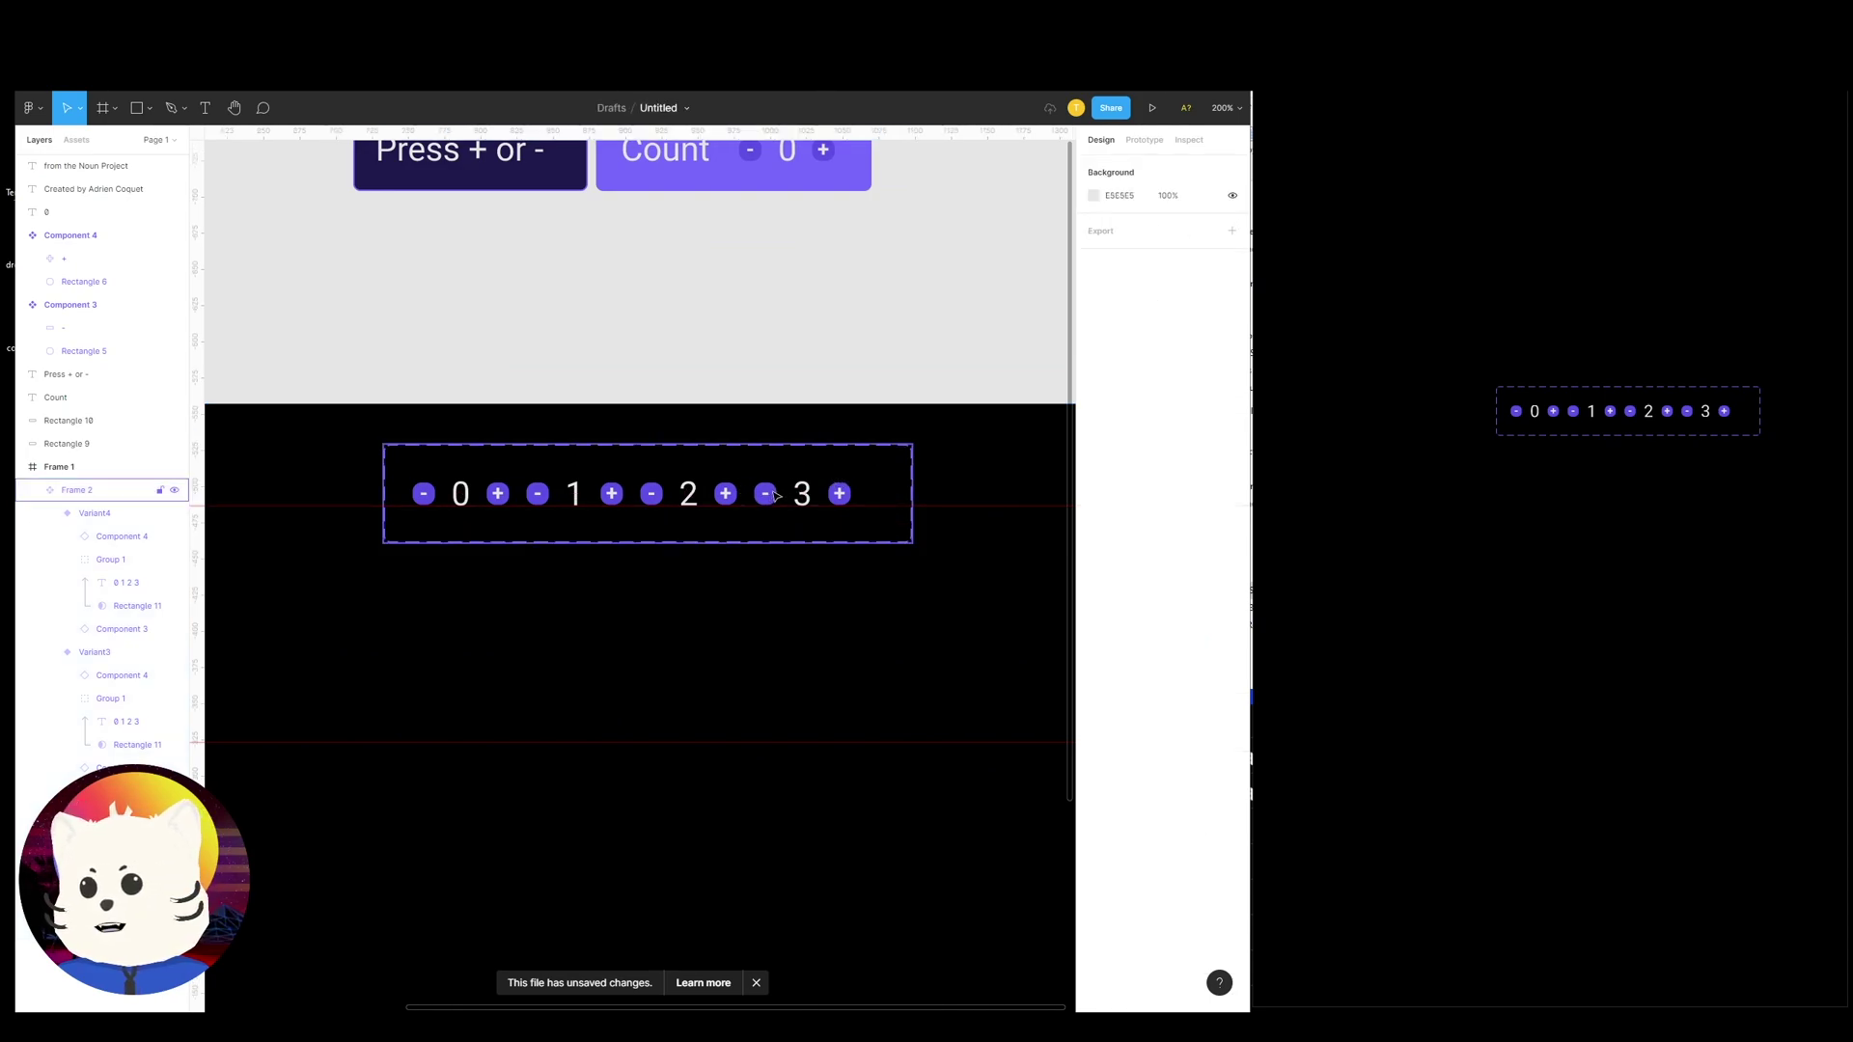
pyautogui.moveTo(774, 496); pyautogui.dragTo(753, 729)
pyautogui.moveTo(751, 659); pyautogui.dragTo(833, 522)
pyautogui.press('+')
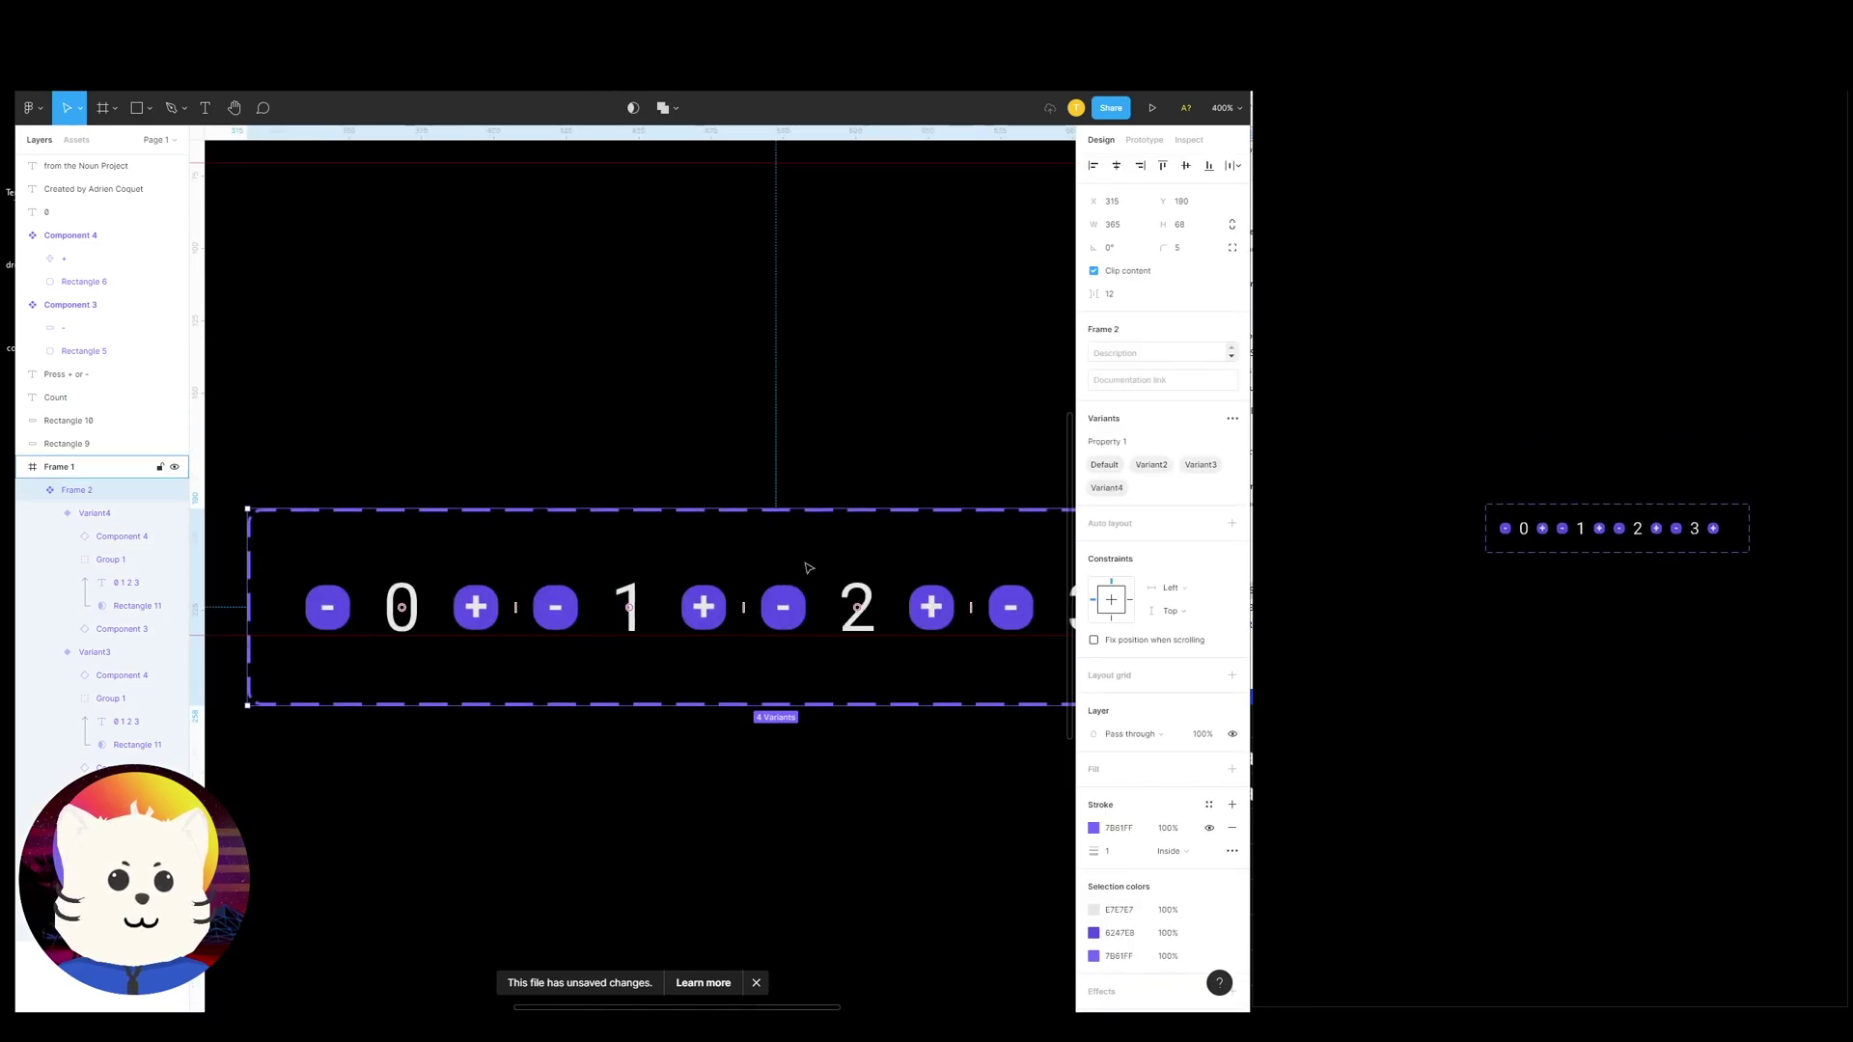
pyautogui.moveTo(618, 526); pyautogui.dragTo(793, 495)
pyautogui.press('Escape')
pyautogui.hscroll(5, 729, 526)
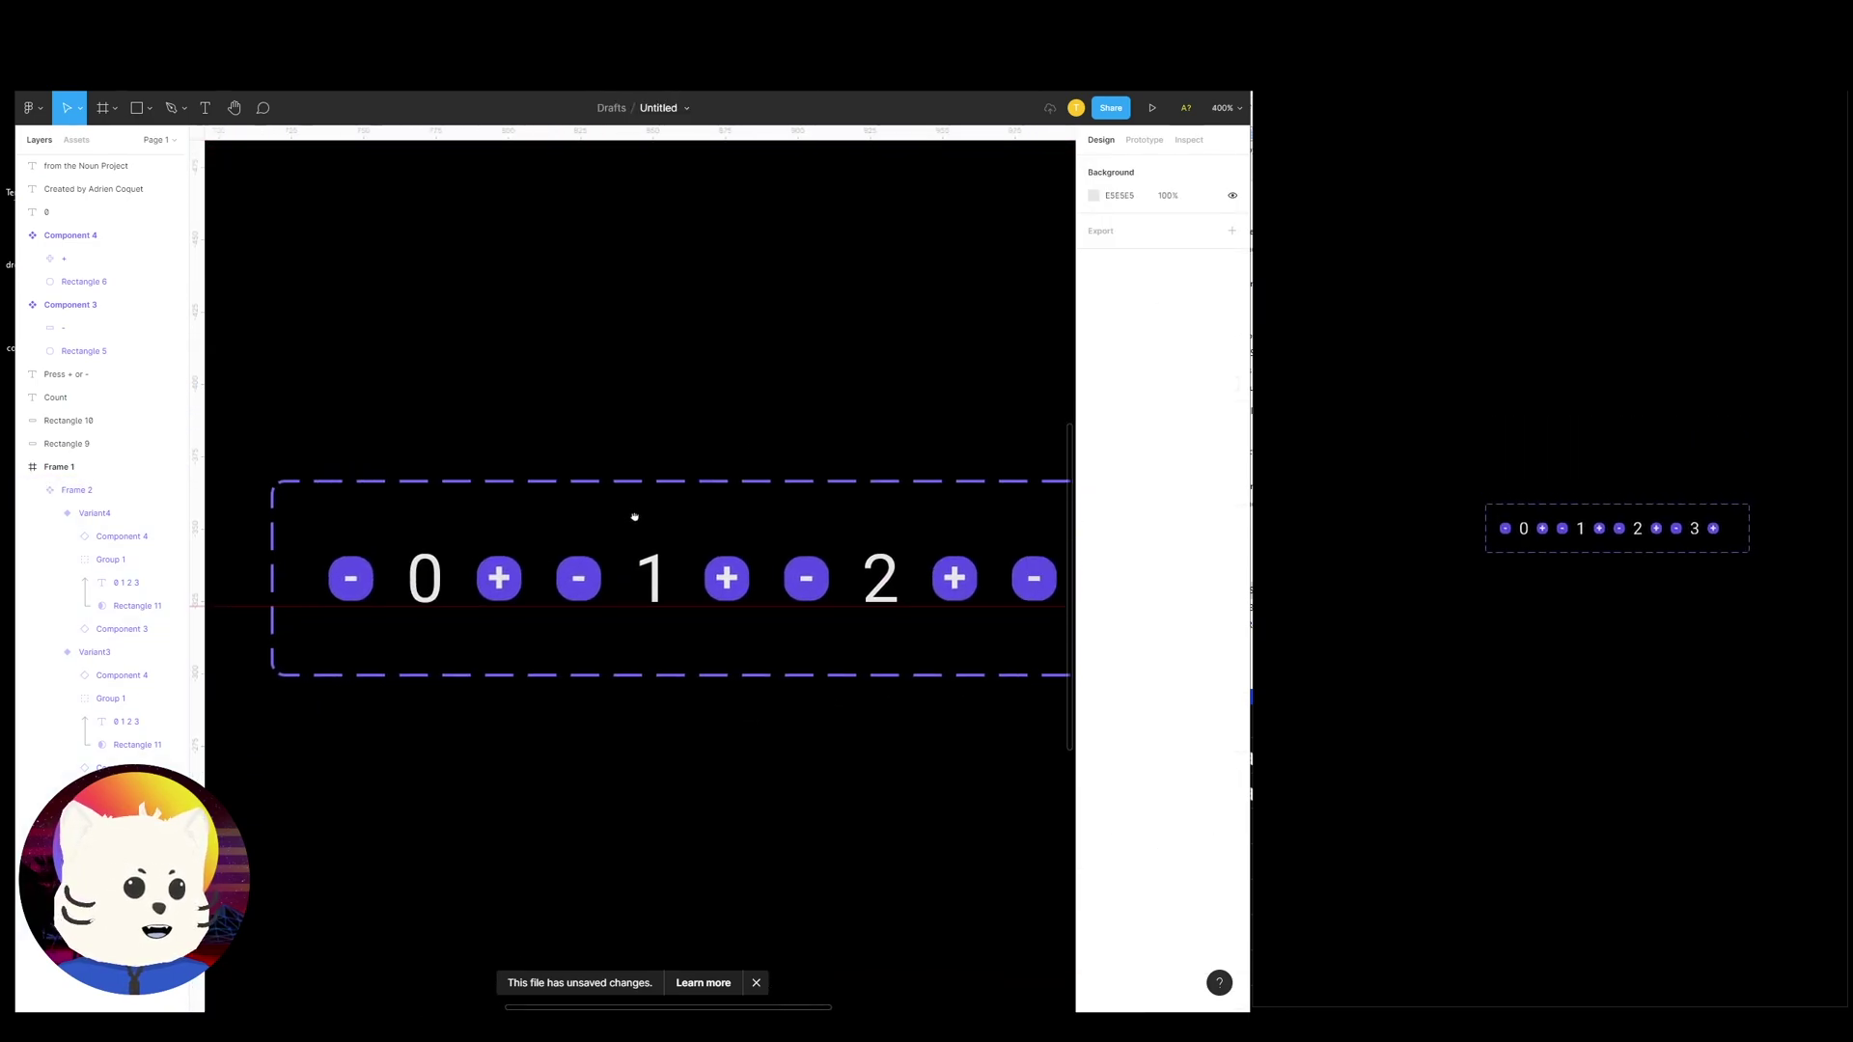
pyautogui.press('-')
# Link the Default counter's plus button to Variant2 with an On click, Change to interaction using Smart animate, Ease out and 300ms
pyautogui.click(1139, 142)
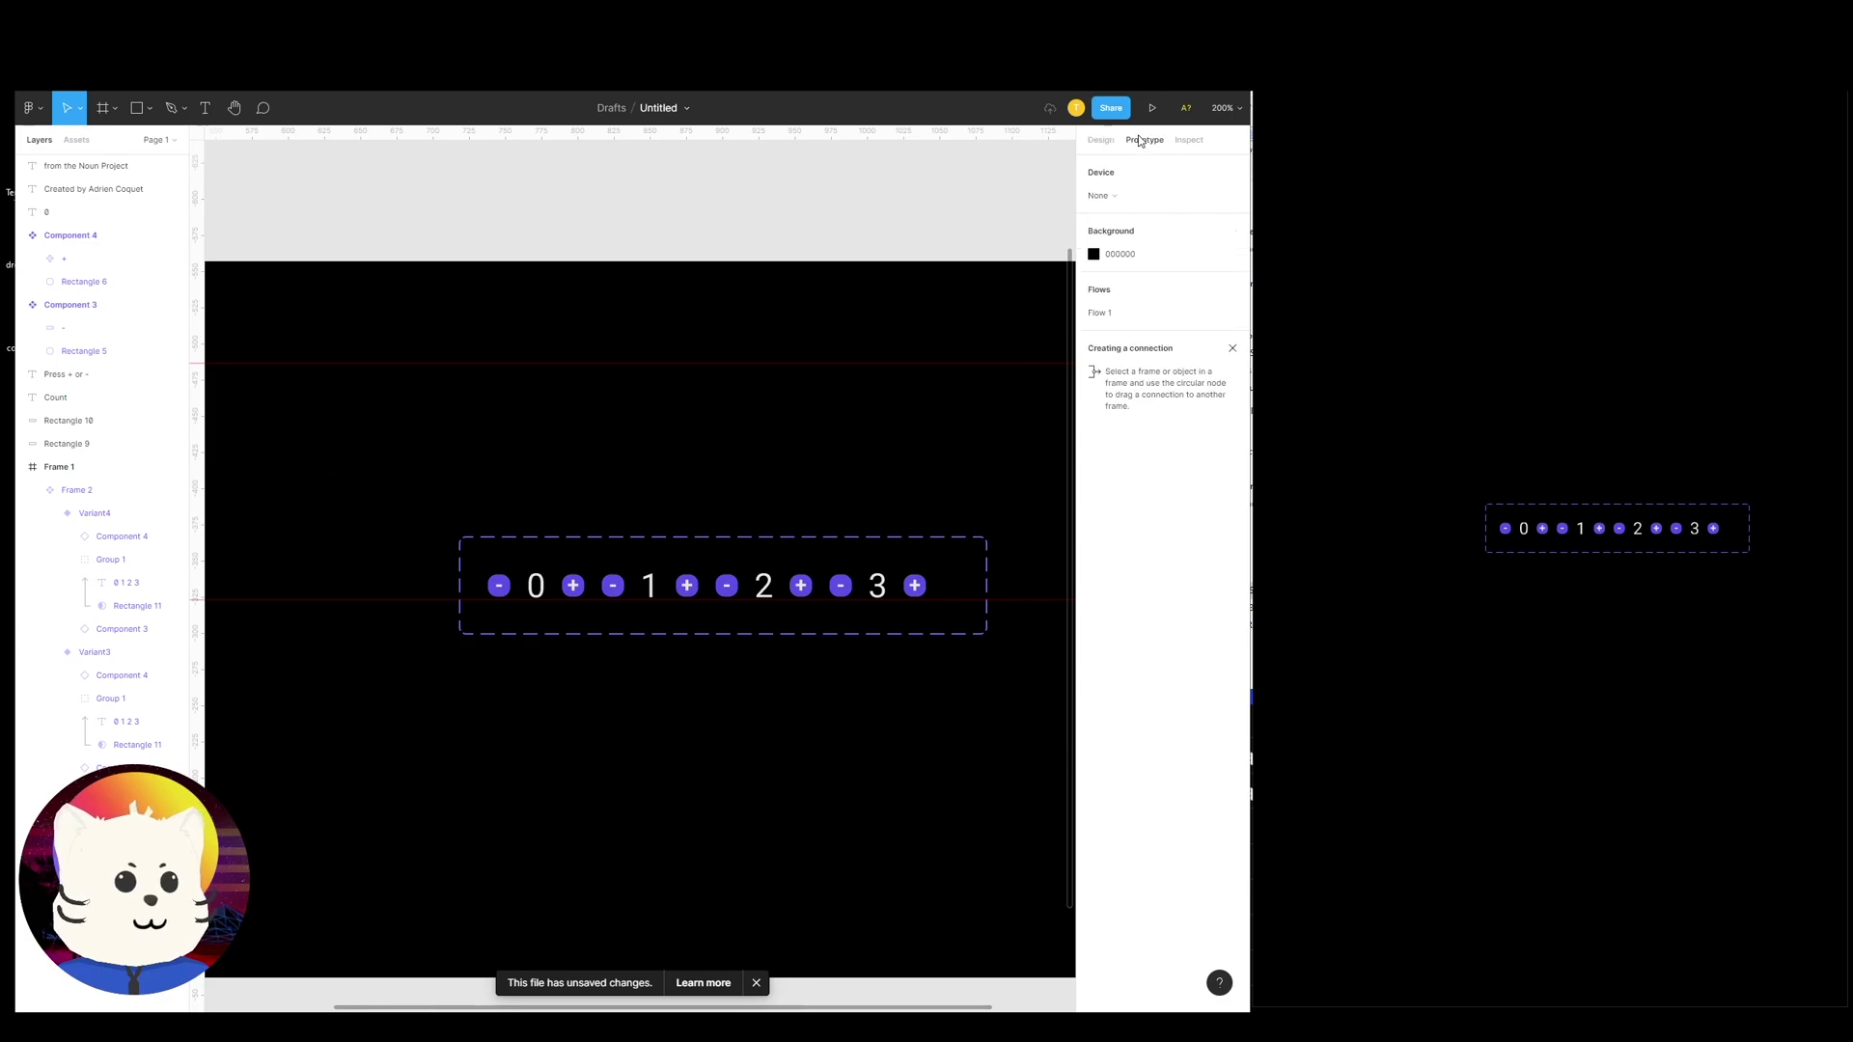
pyautogui.hotkey('shift', '=')
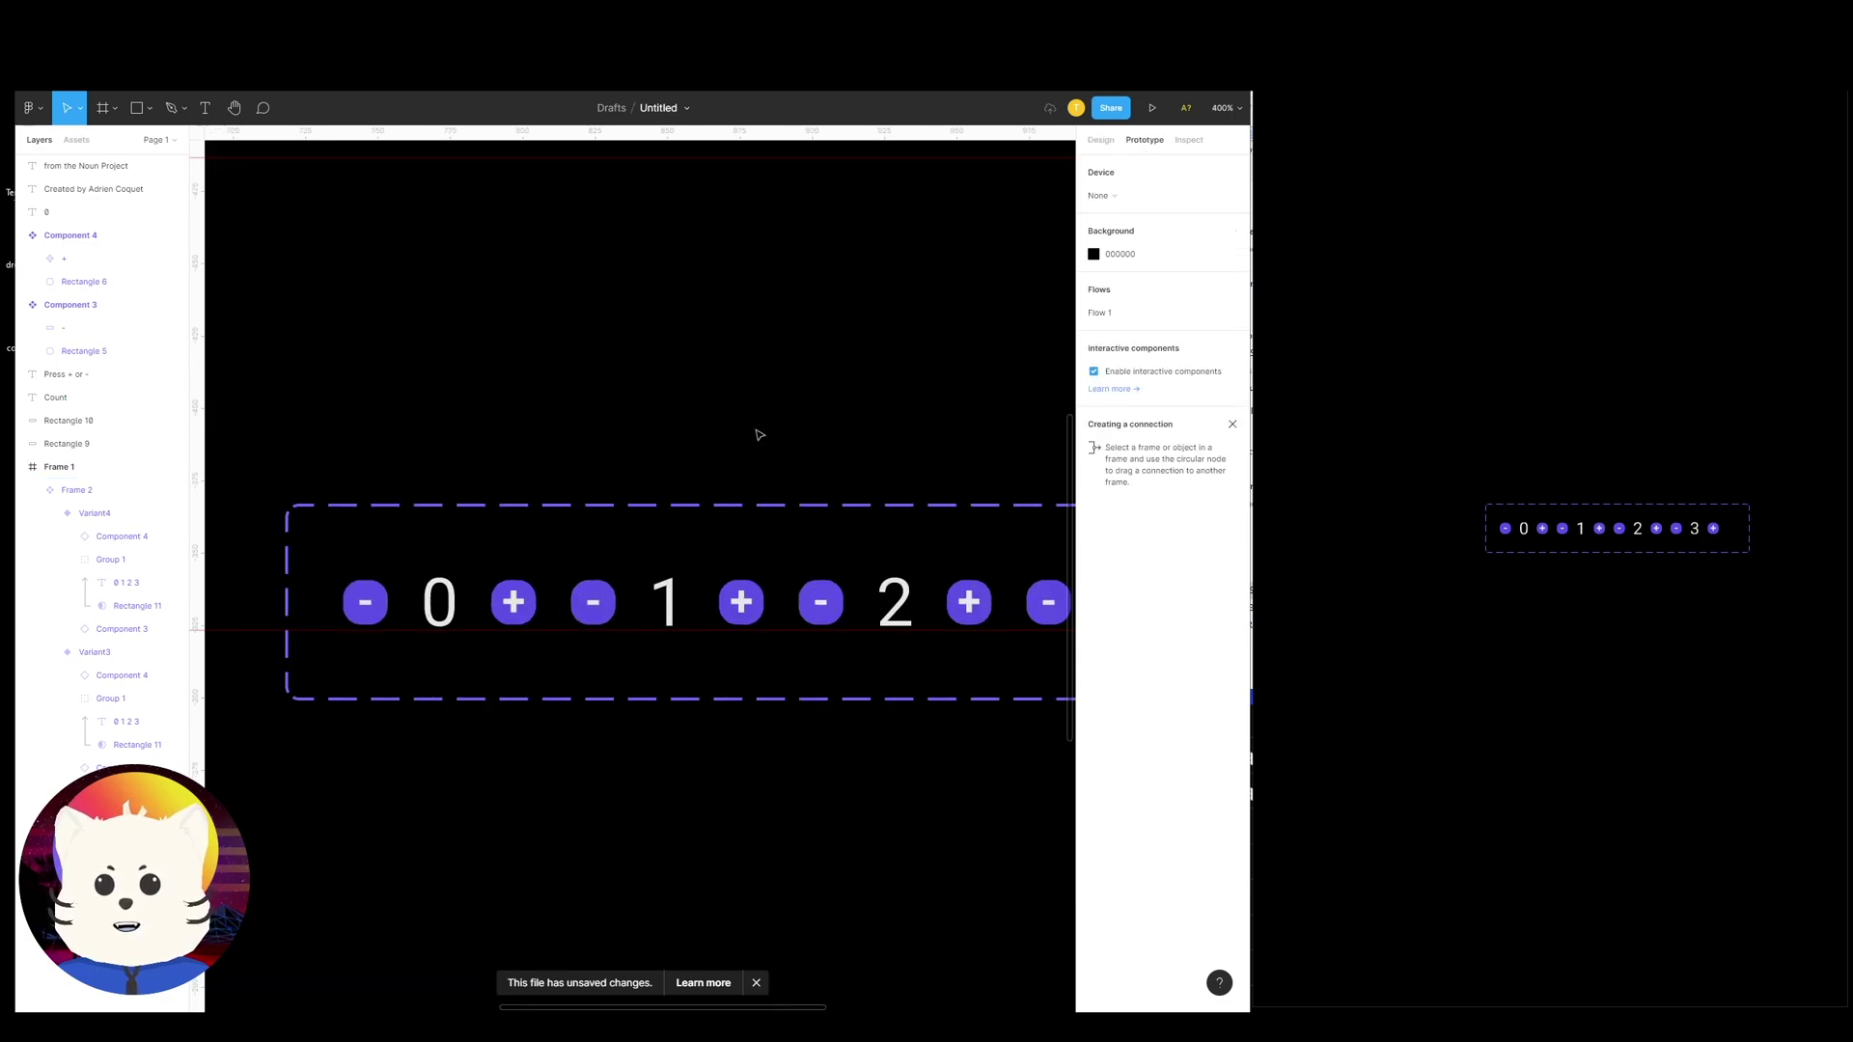
pyautogui.scroll(-2, 998, 295)
pyautogui.hscroll(-3, 998, 295)
pyautogui.scroll(1, 715, 339)
pyautogui.hscroll(2, 716, 338)
pyautogui.click(589, 542)
pyautogui.doubleClick(589, 545)
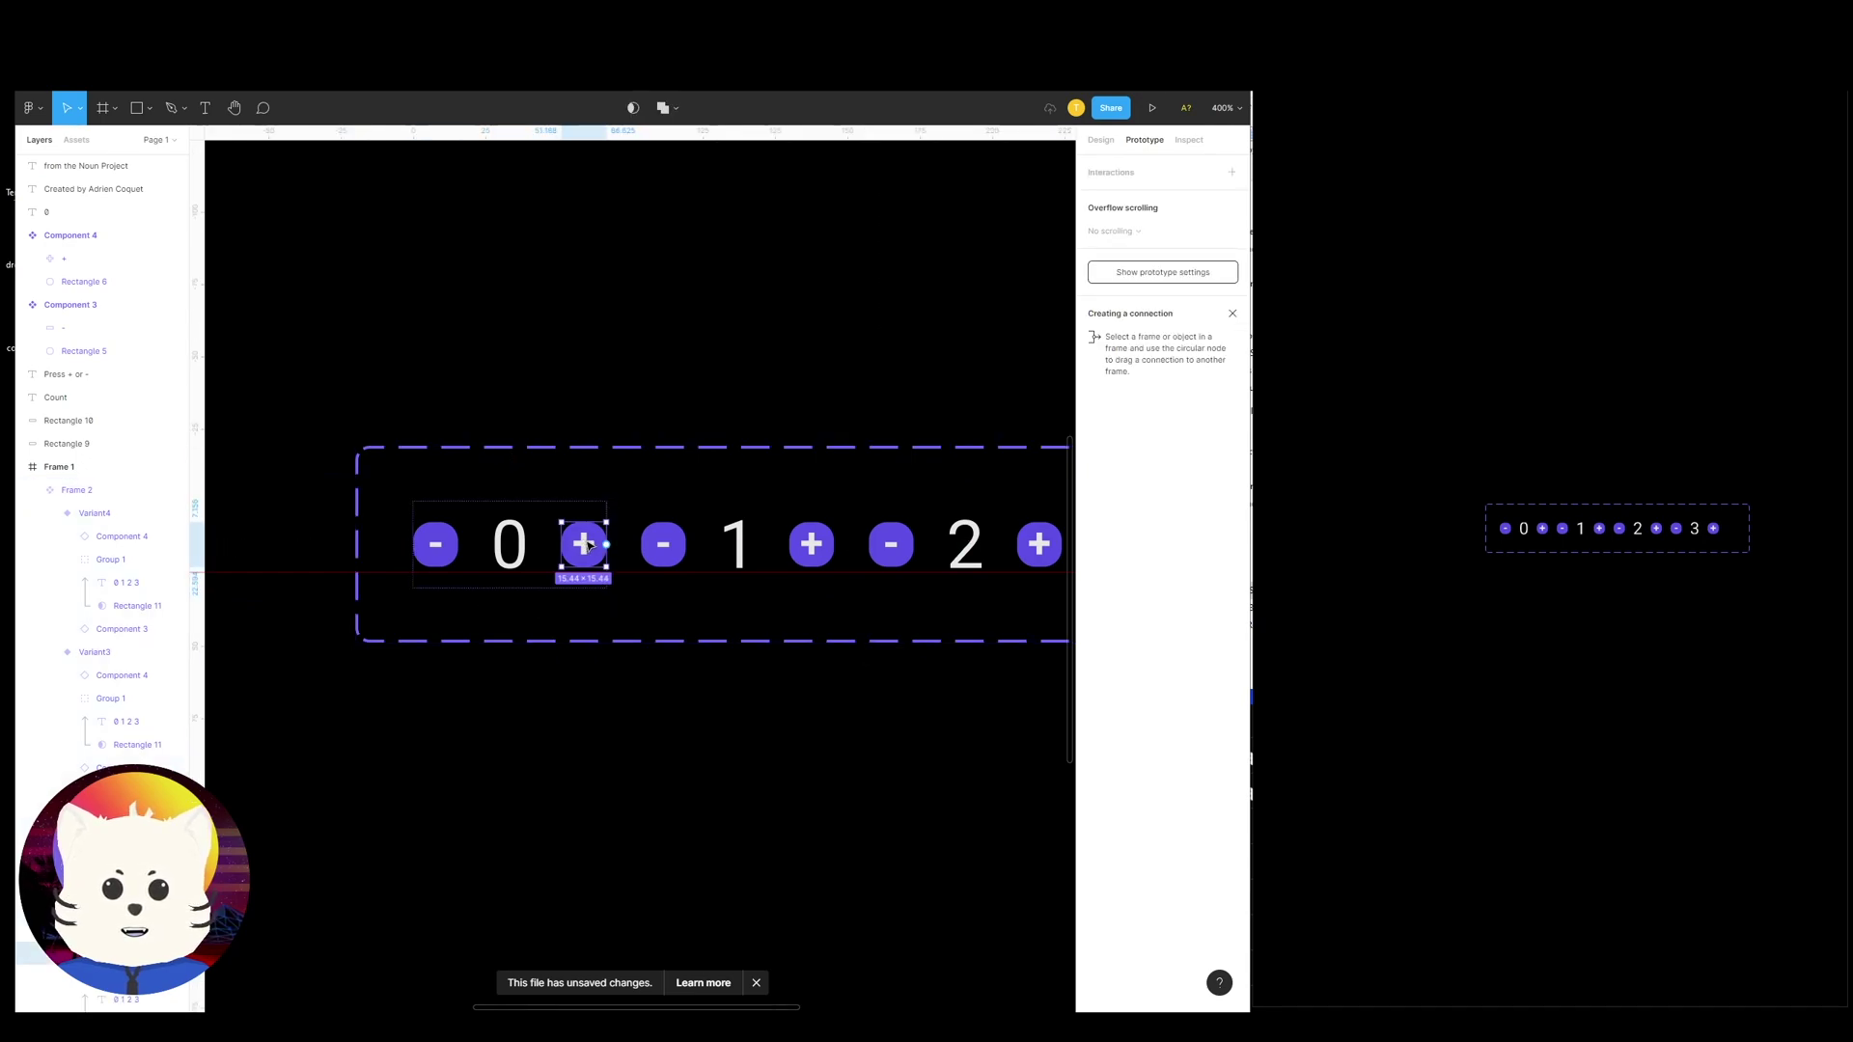
pyautogui.hscroll(2, 610, 540)
pyautogui.scroll(-1, 610, 540)
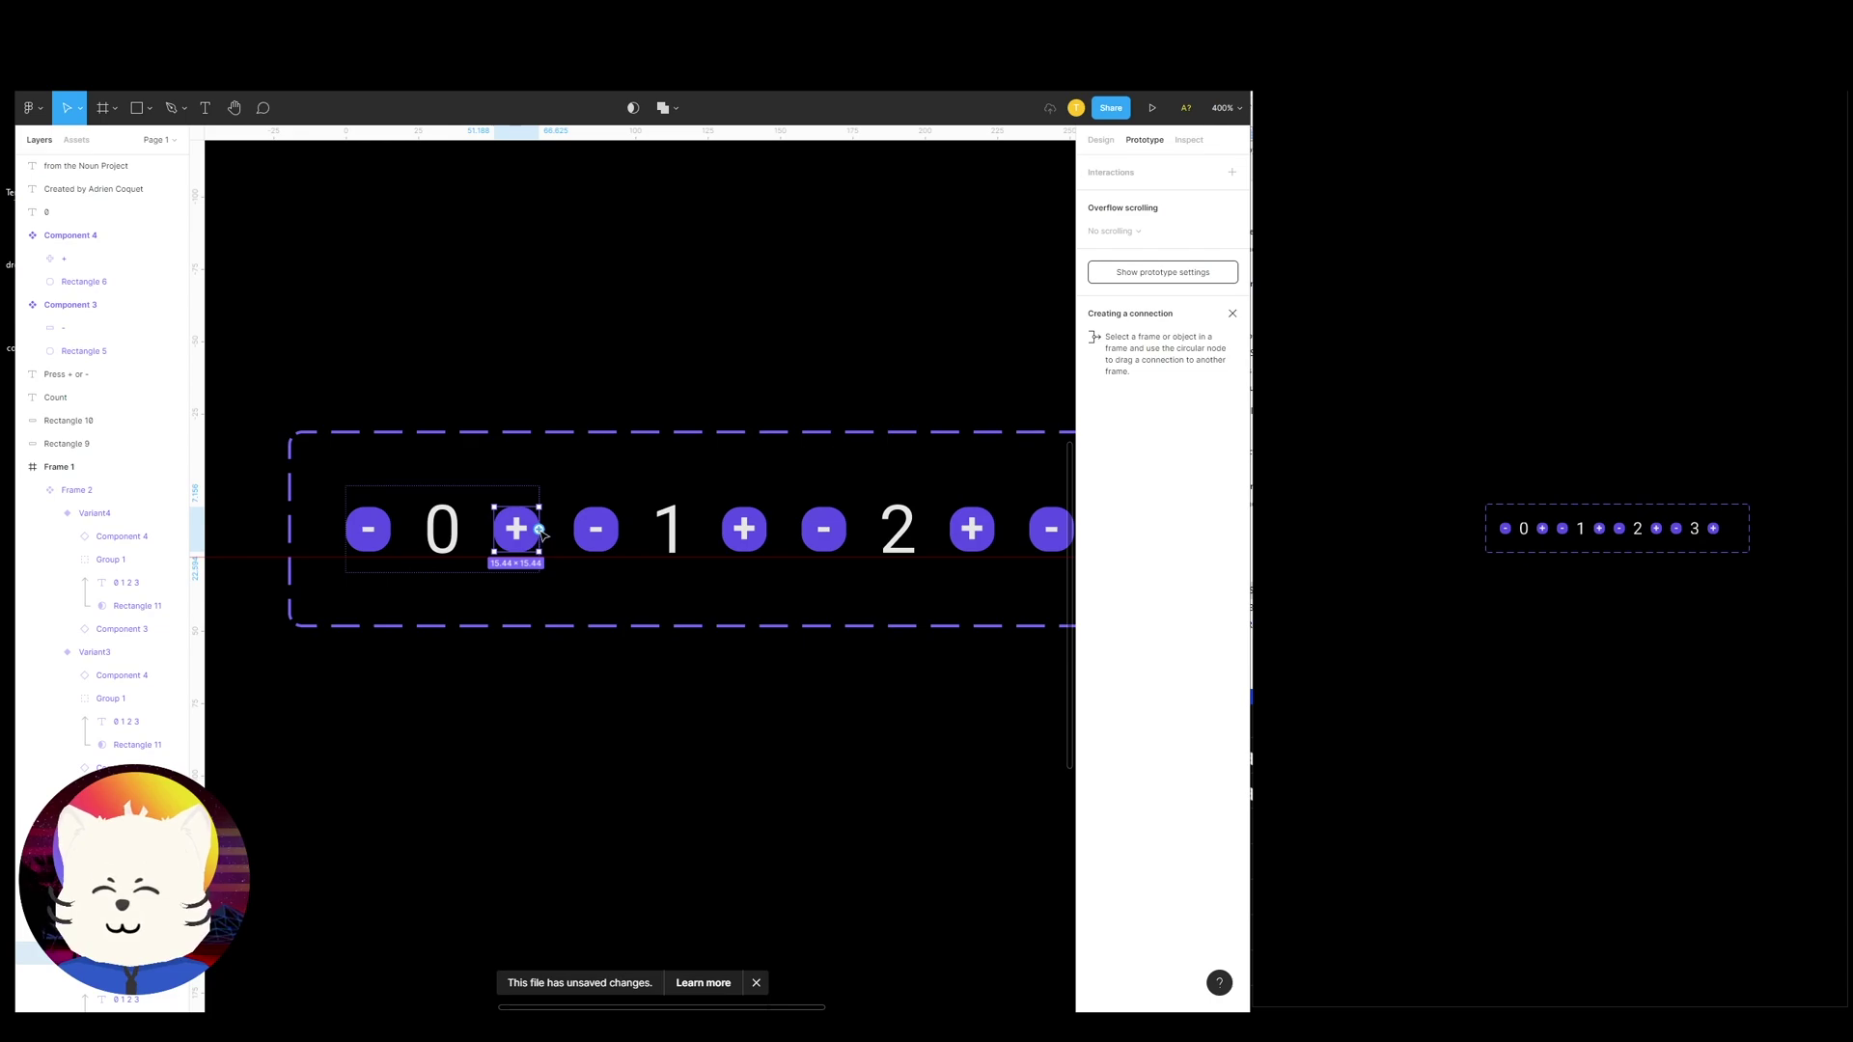
pyautogui.moveTo(541, 530); pyautogui.dragTo(731, 532)
pyautogui.hscroll(2, 743, 511)
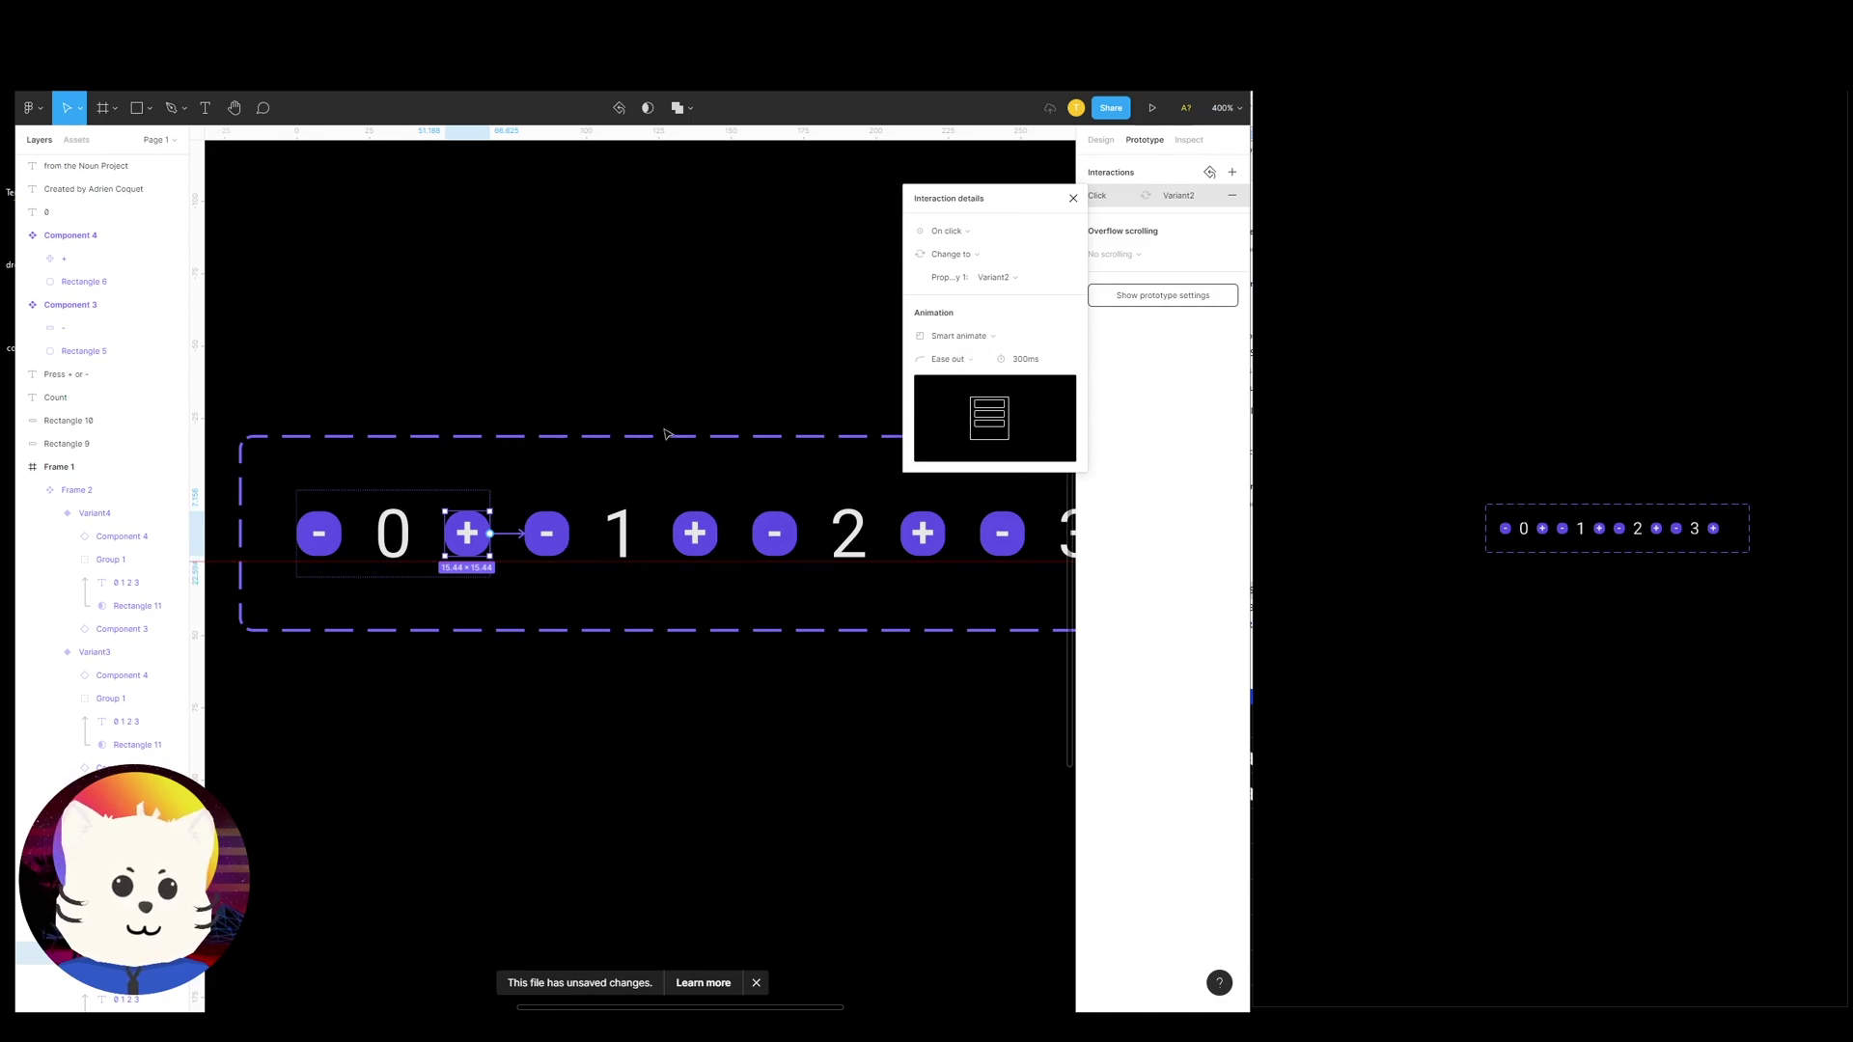
# Link Variant2's plus button to Variant3 and Variant3's plus button to Variant4
pyautogui.moveTo(748, 485)
pyautogui.mouseDown()
pyautogui.moveTo(681, 461)
pyautogui.moveTo(733, 516)
pyautogui.moveTo(641, 486)
pyautogui.moveTo(763, 512)
pyautogui.mouseUp()
pyautogui.doubleClick(647, 512)
pyautogui.doubleClick(647, 512)
pyautogui.click(673, 511)
pyautogui.doubleClick(673, 511)
pyautogui.moveTo(896, 513); pyautogui.dragTo(712, 511)
pyautogui.doubleClick(713, 512)
pyautogui.press('Escape')
pyautogui.moveTo(614, 450); pyautogui.dragTo(779, 473)
pyautogui.hscroll(-2, 779, 473)
# Try linking Variant4's minus button to Variant3, and undo the On drag interaction
pyautogui.click(838, 526)
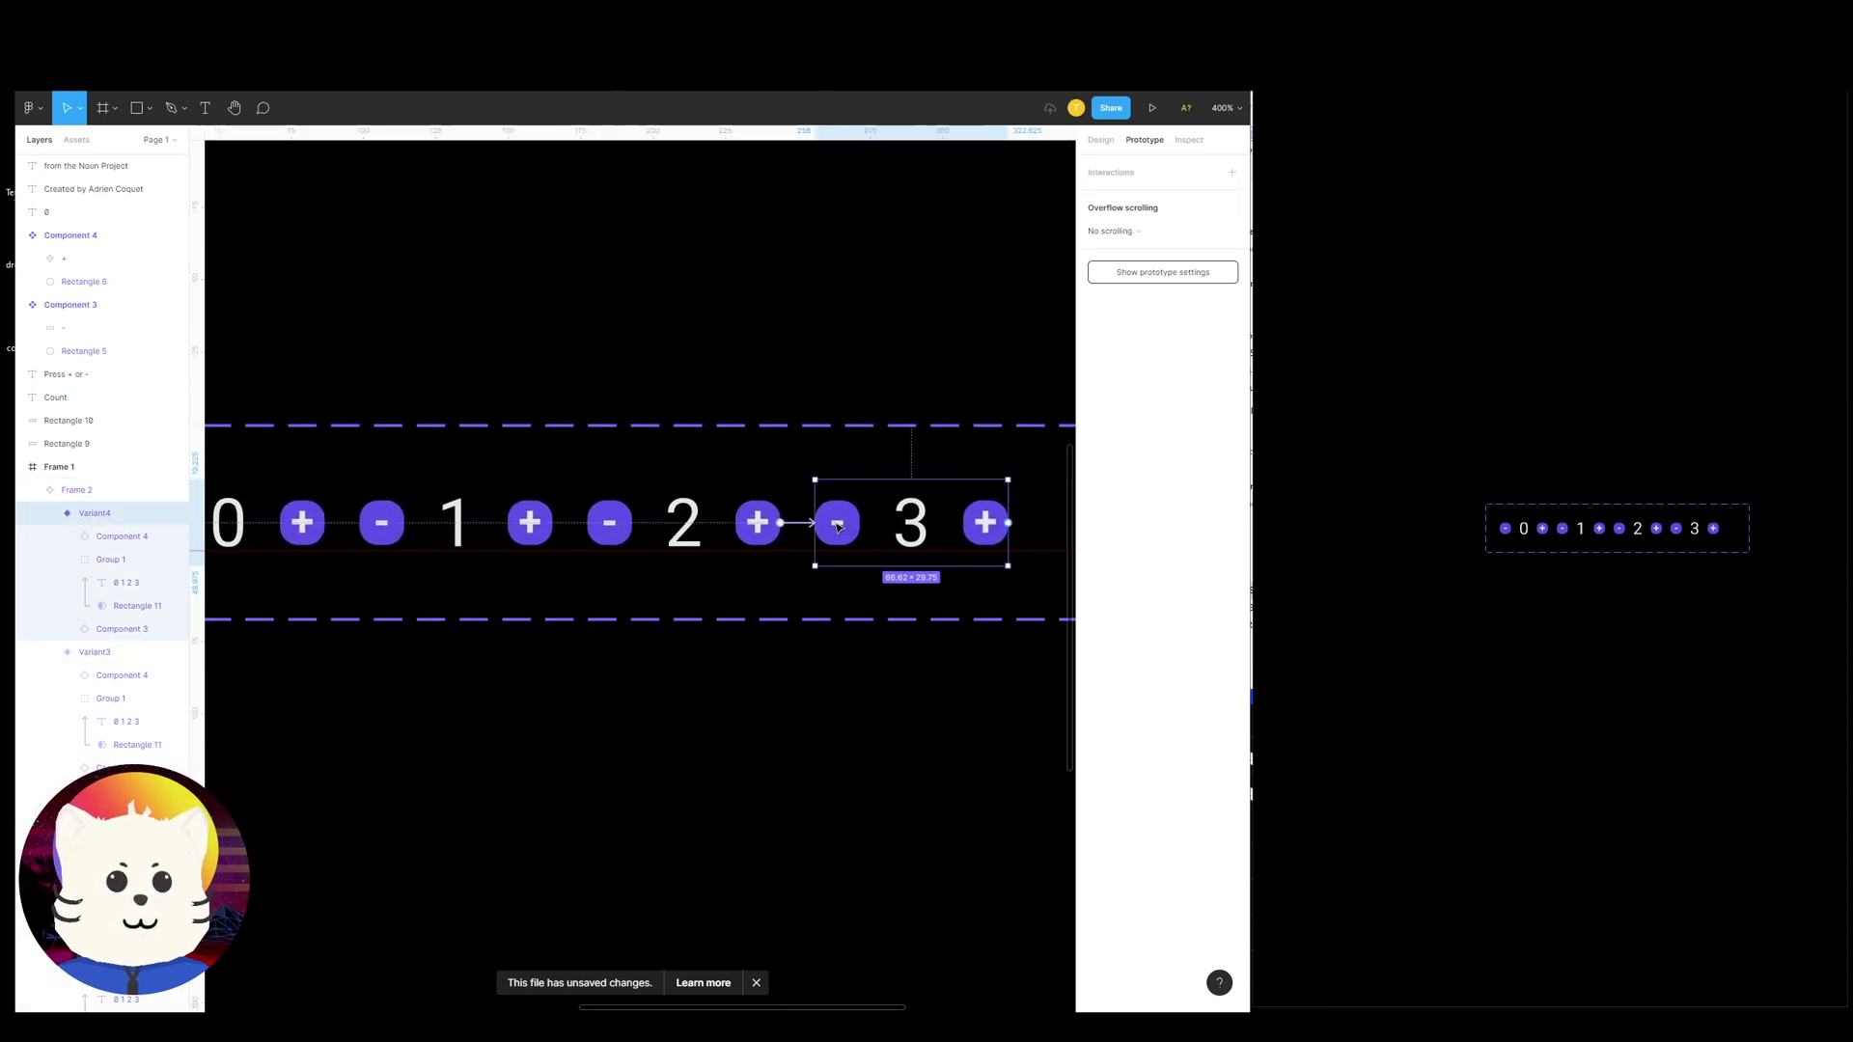
pyautogui.click(843, 532)
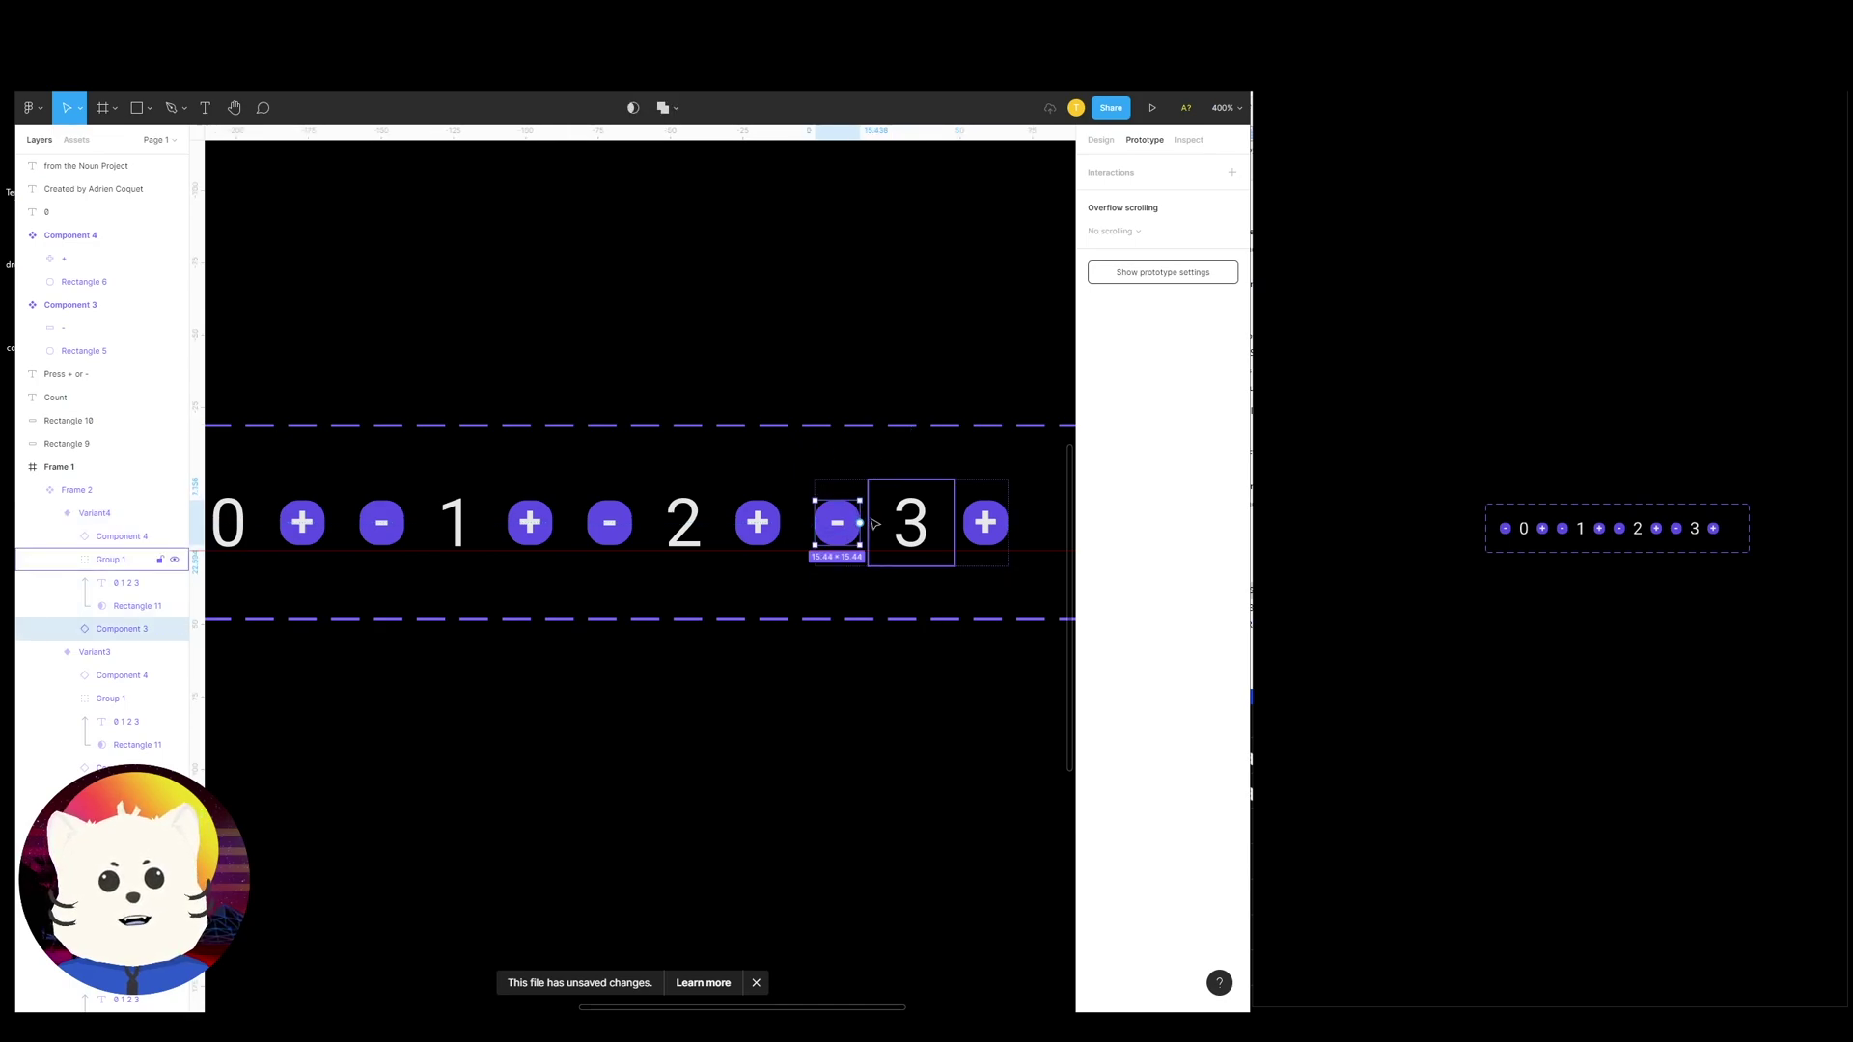
pyautogui.hscroll(3, 842, 532)
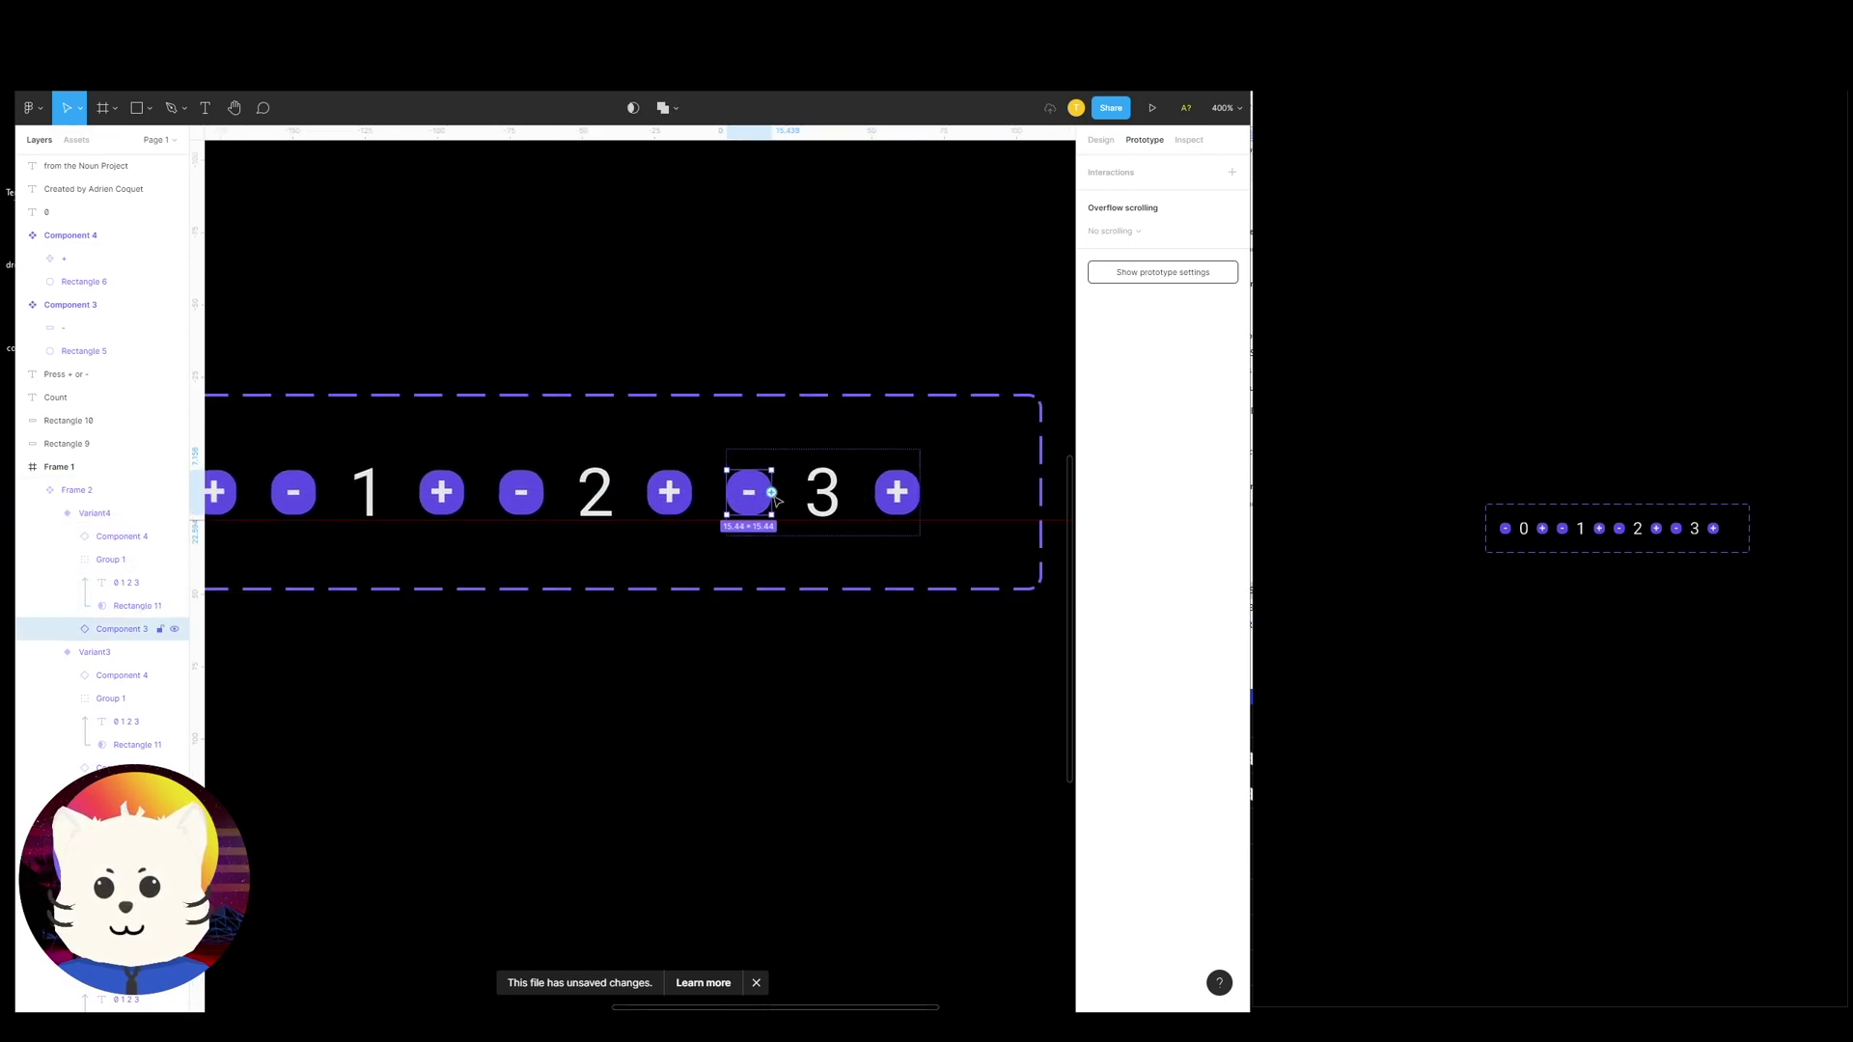
pyautogui.moveTo(772, 493); pyautogui.dragTo(822, 492)
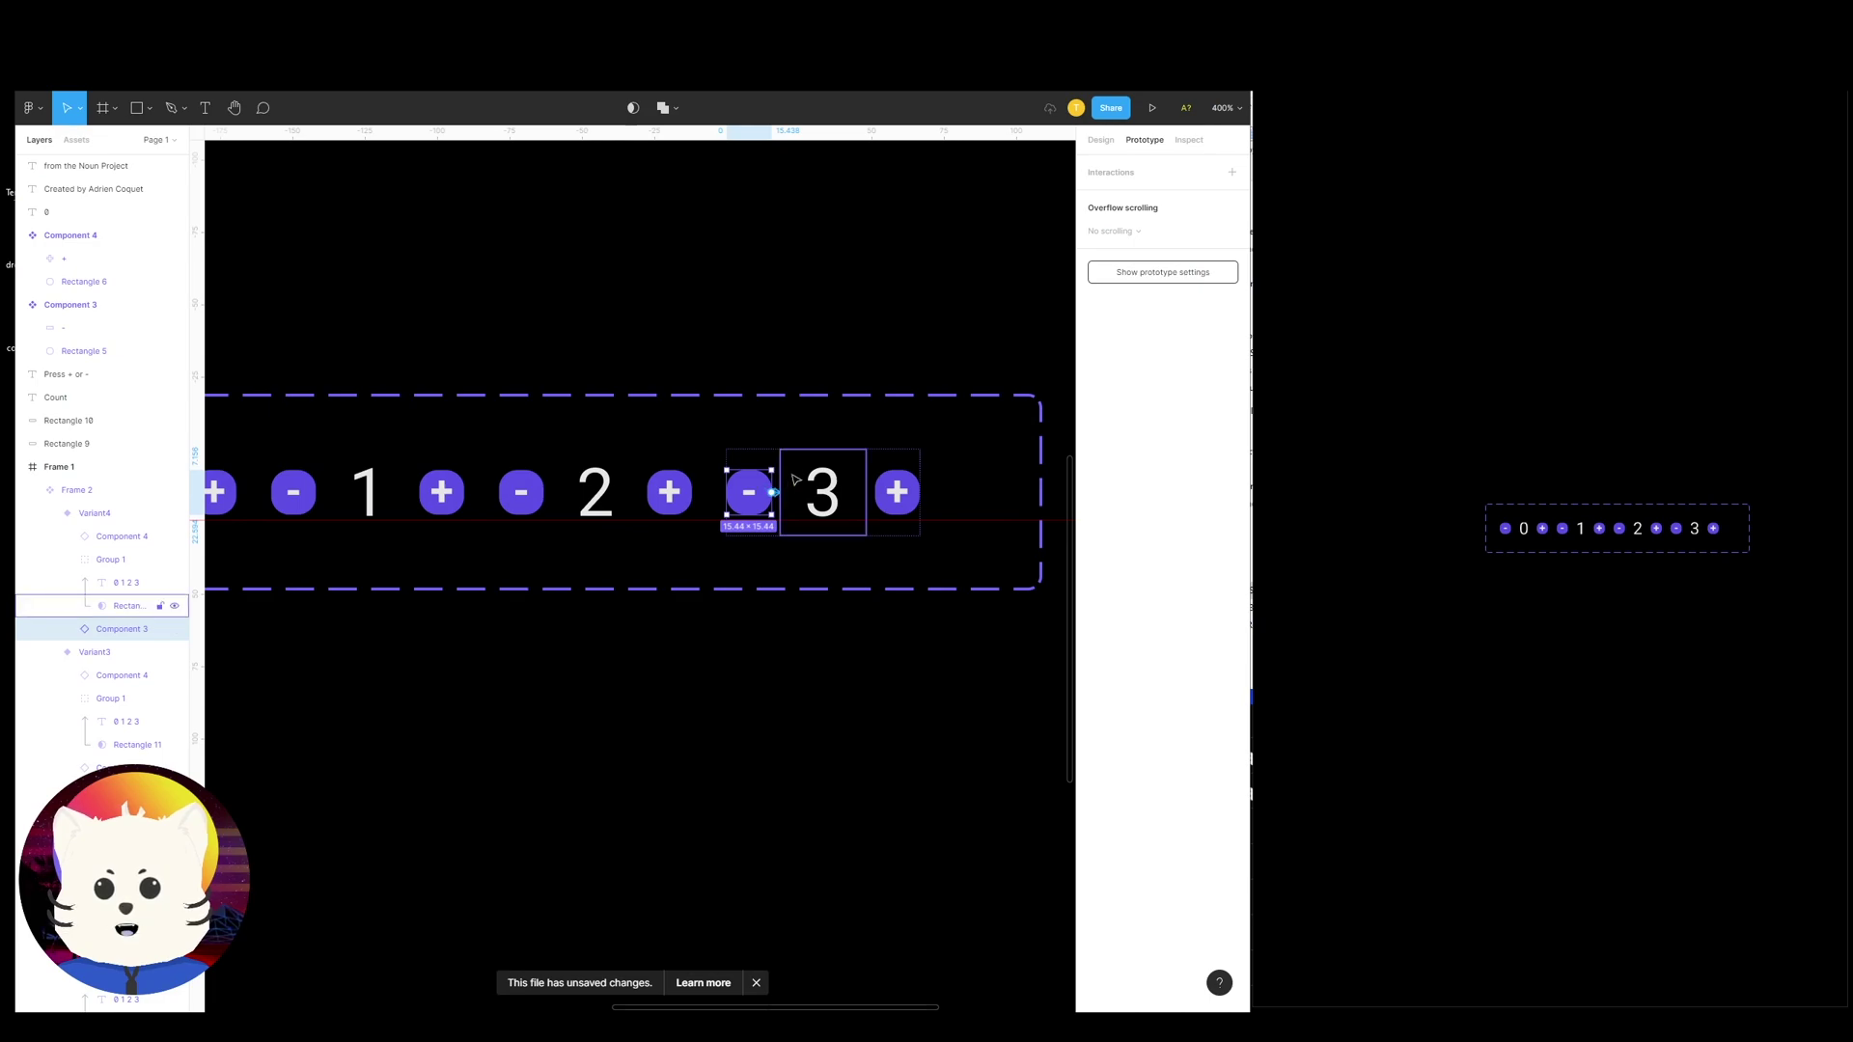
pyautogui.click(763, 494)
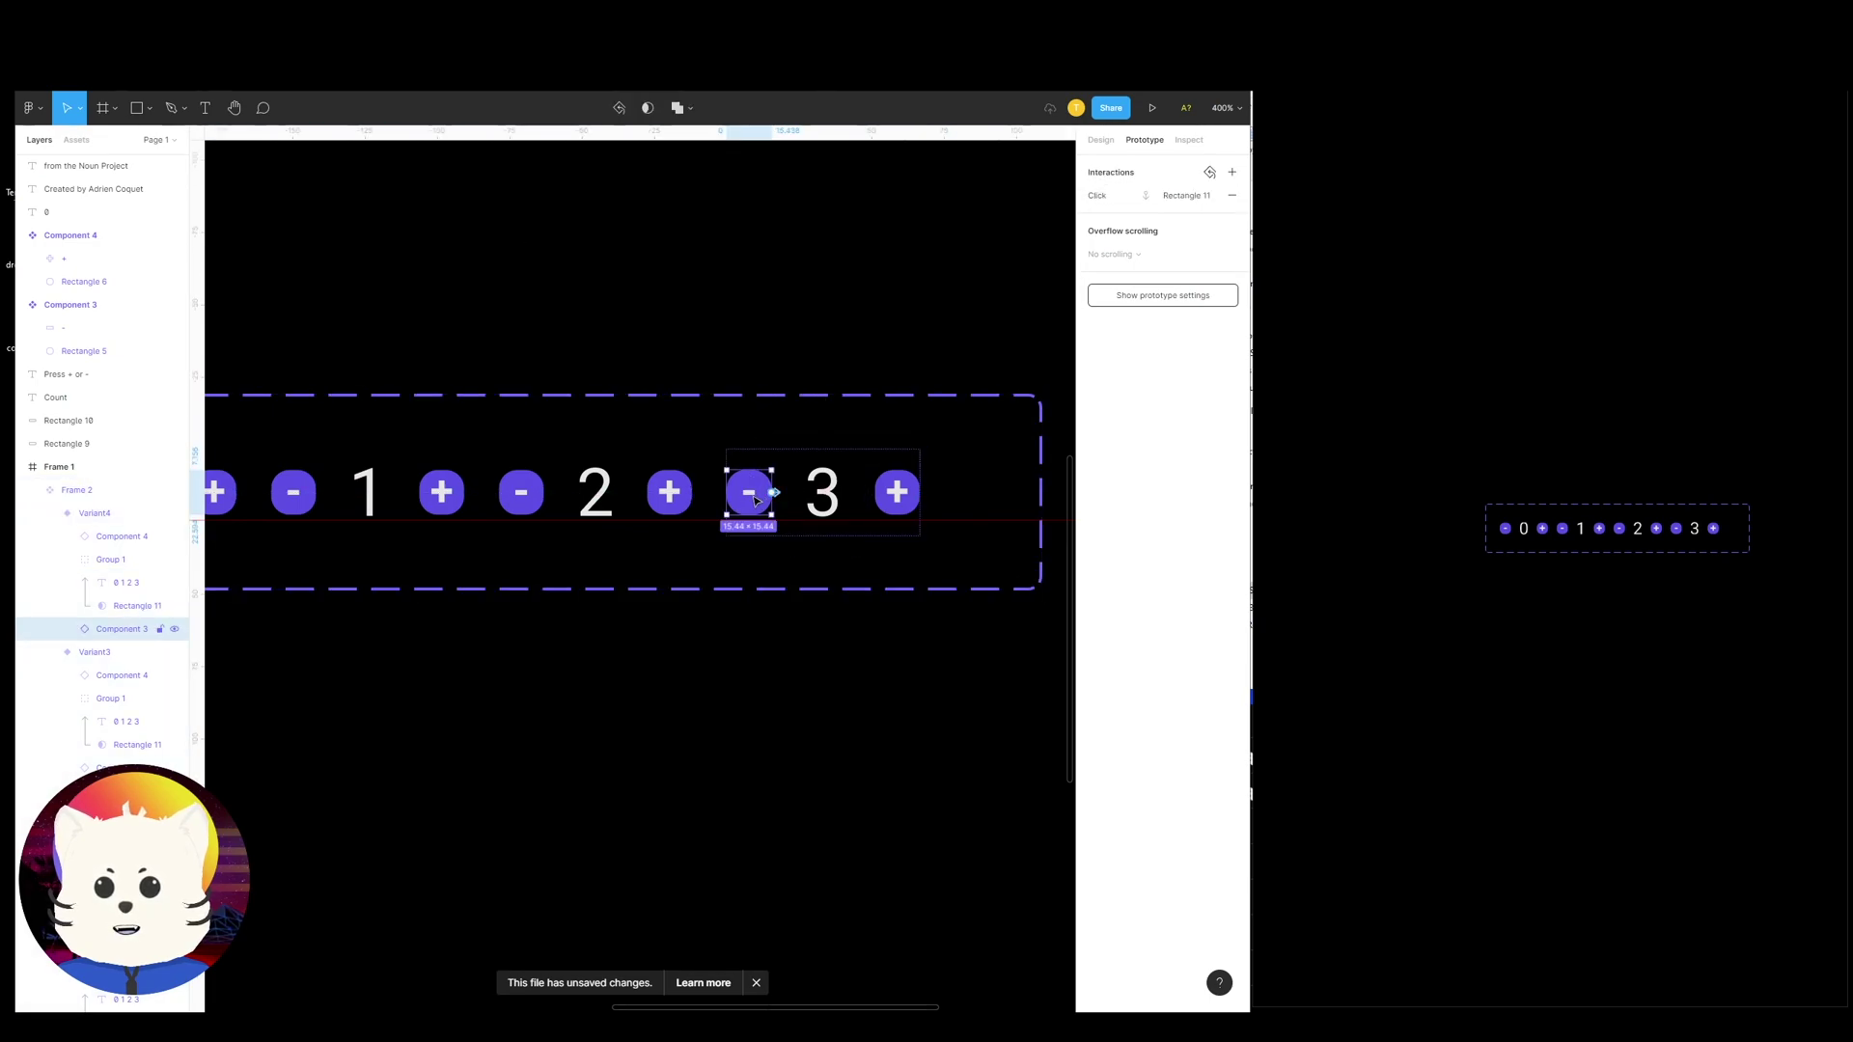
pyautogui.moveTo(719, 417); pyautogui.dragTo(558, 486)
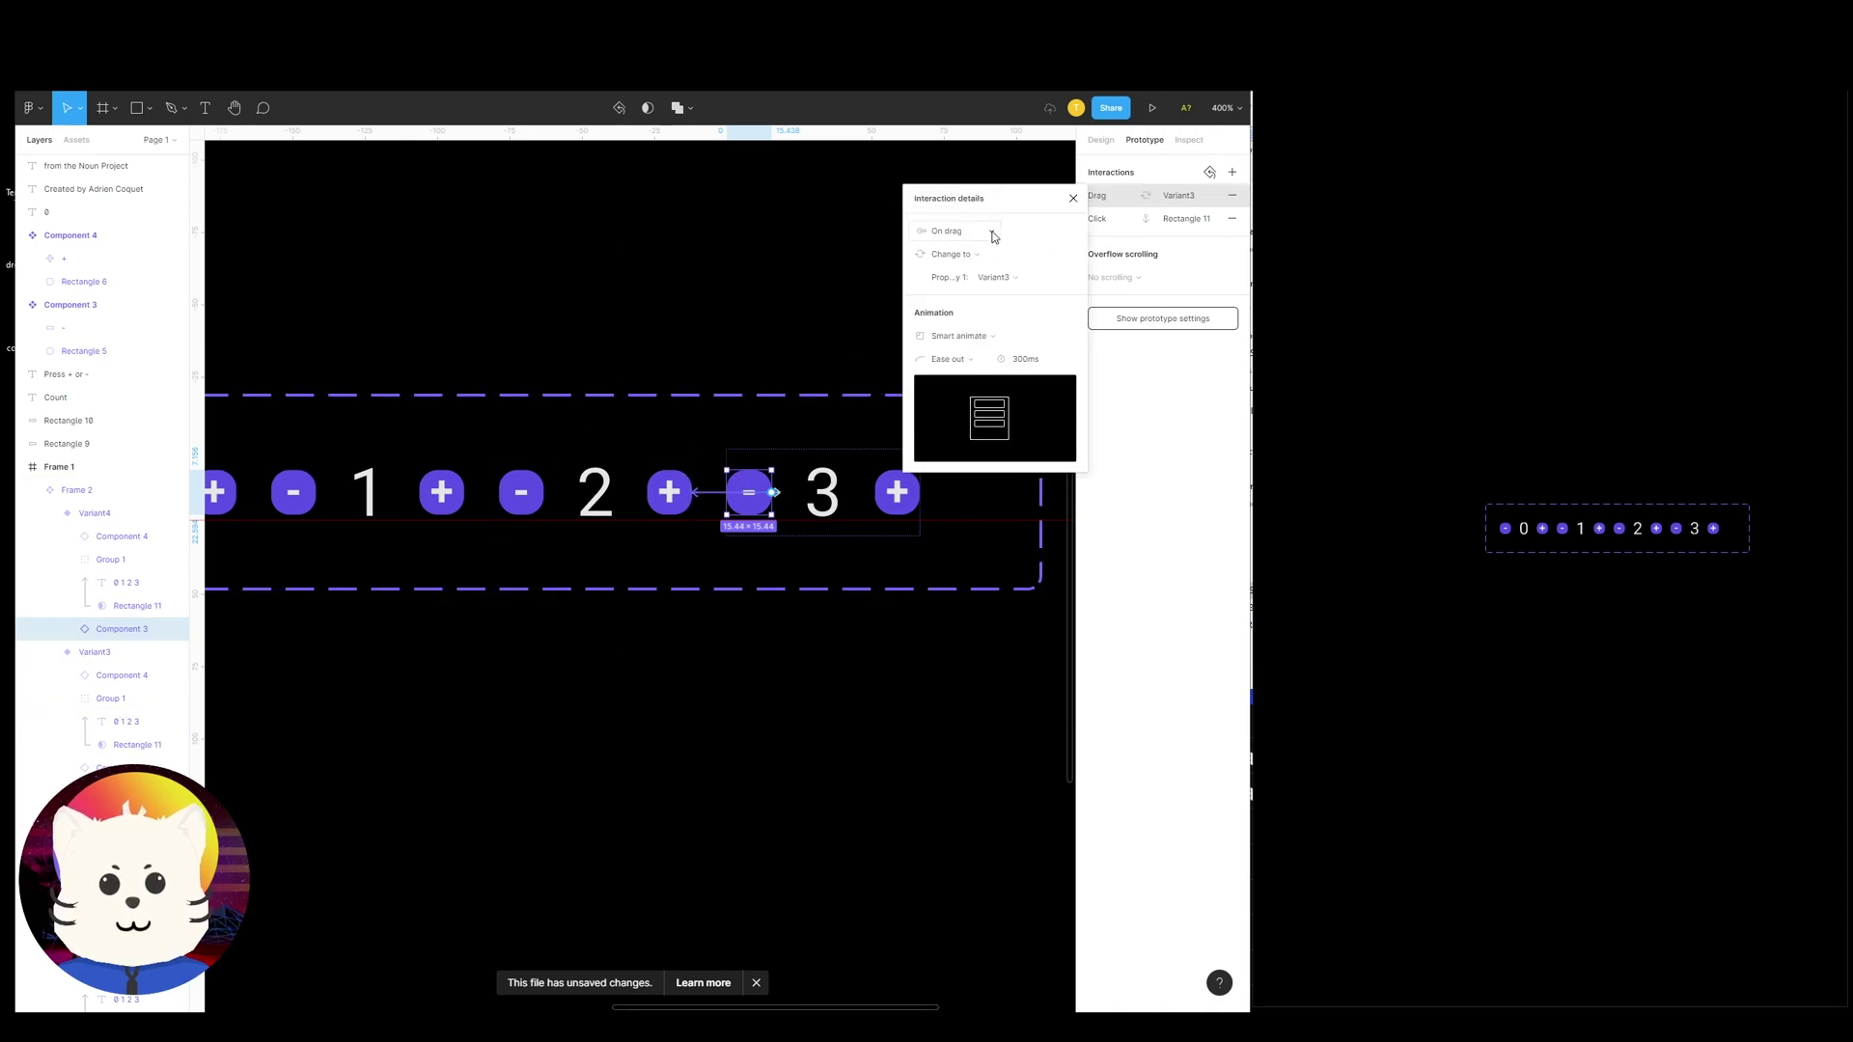
pyautogui.click(962, 233)
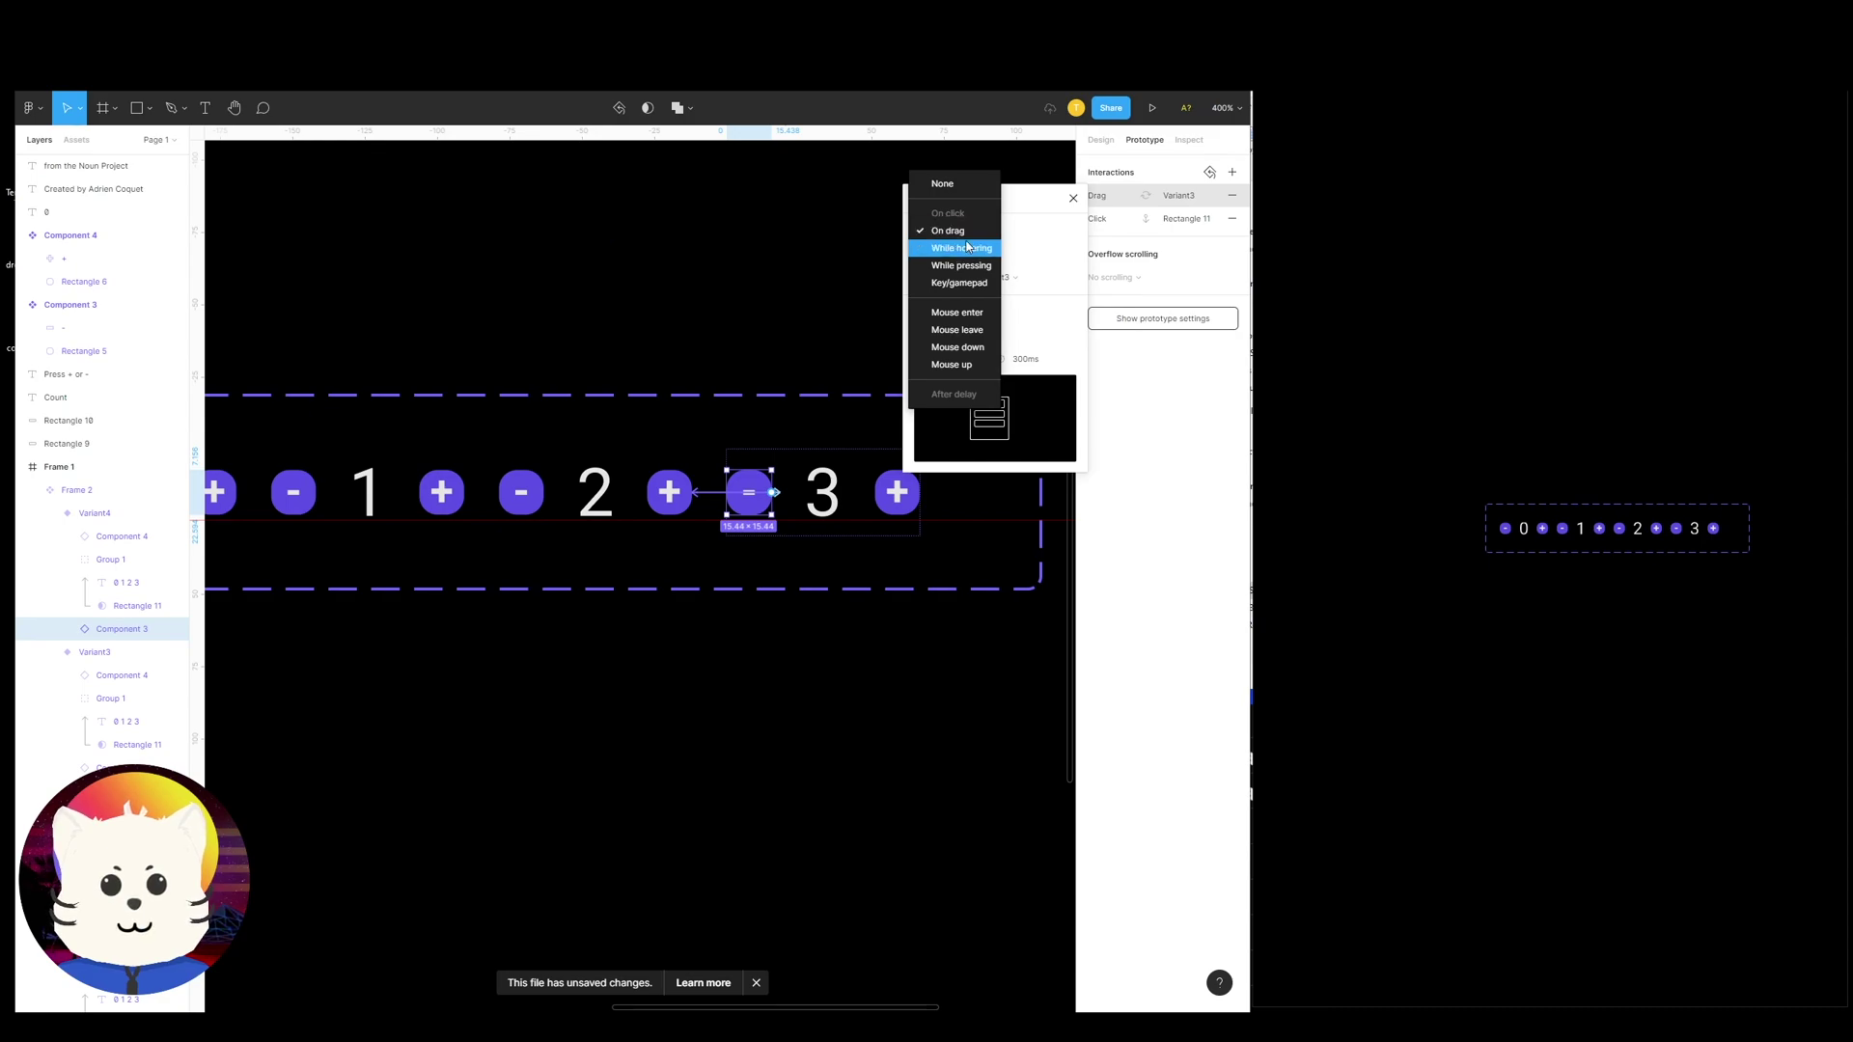
pyautogui.click(961, 233)
pyautogui.hotkey('ctrl', 'z')
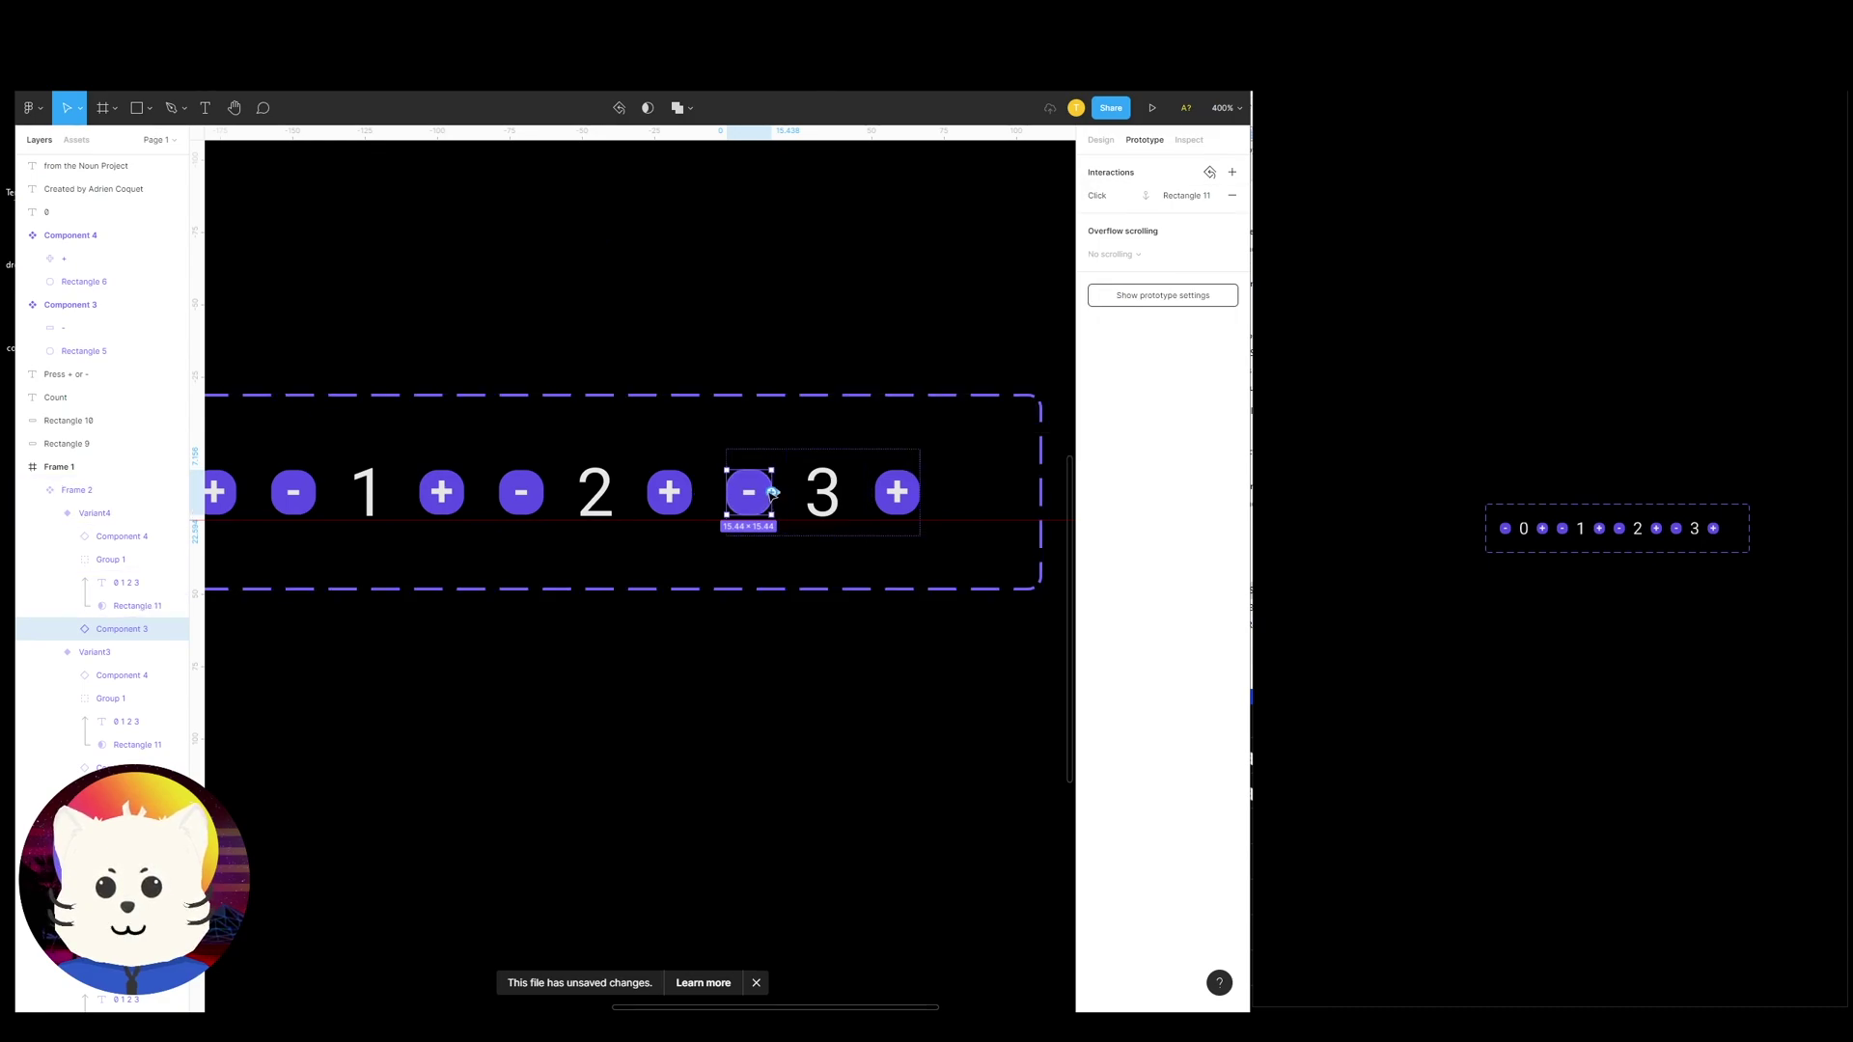
# Remove the stray drag interaction from Variant4's minus button and link the button to Variant3 on click with Smart animate
pyautogui.click(774, 493)
pyautogui.click(1210, 245)
pyautogui.press('Escape')
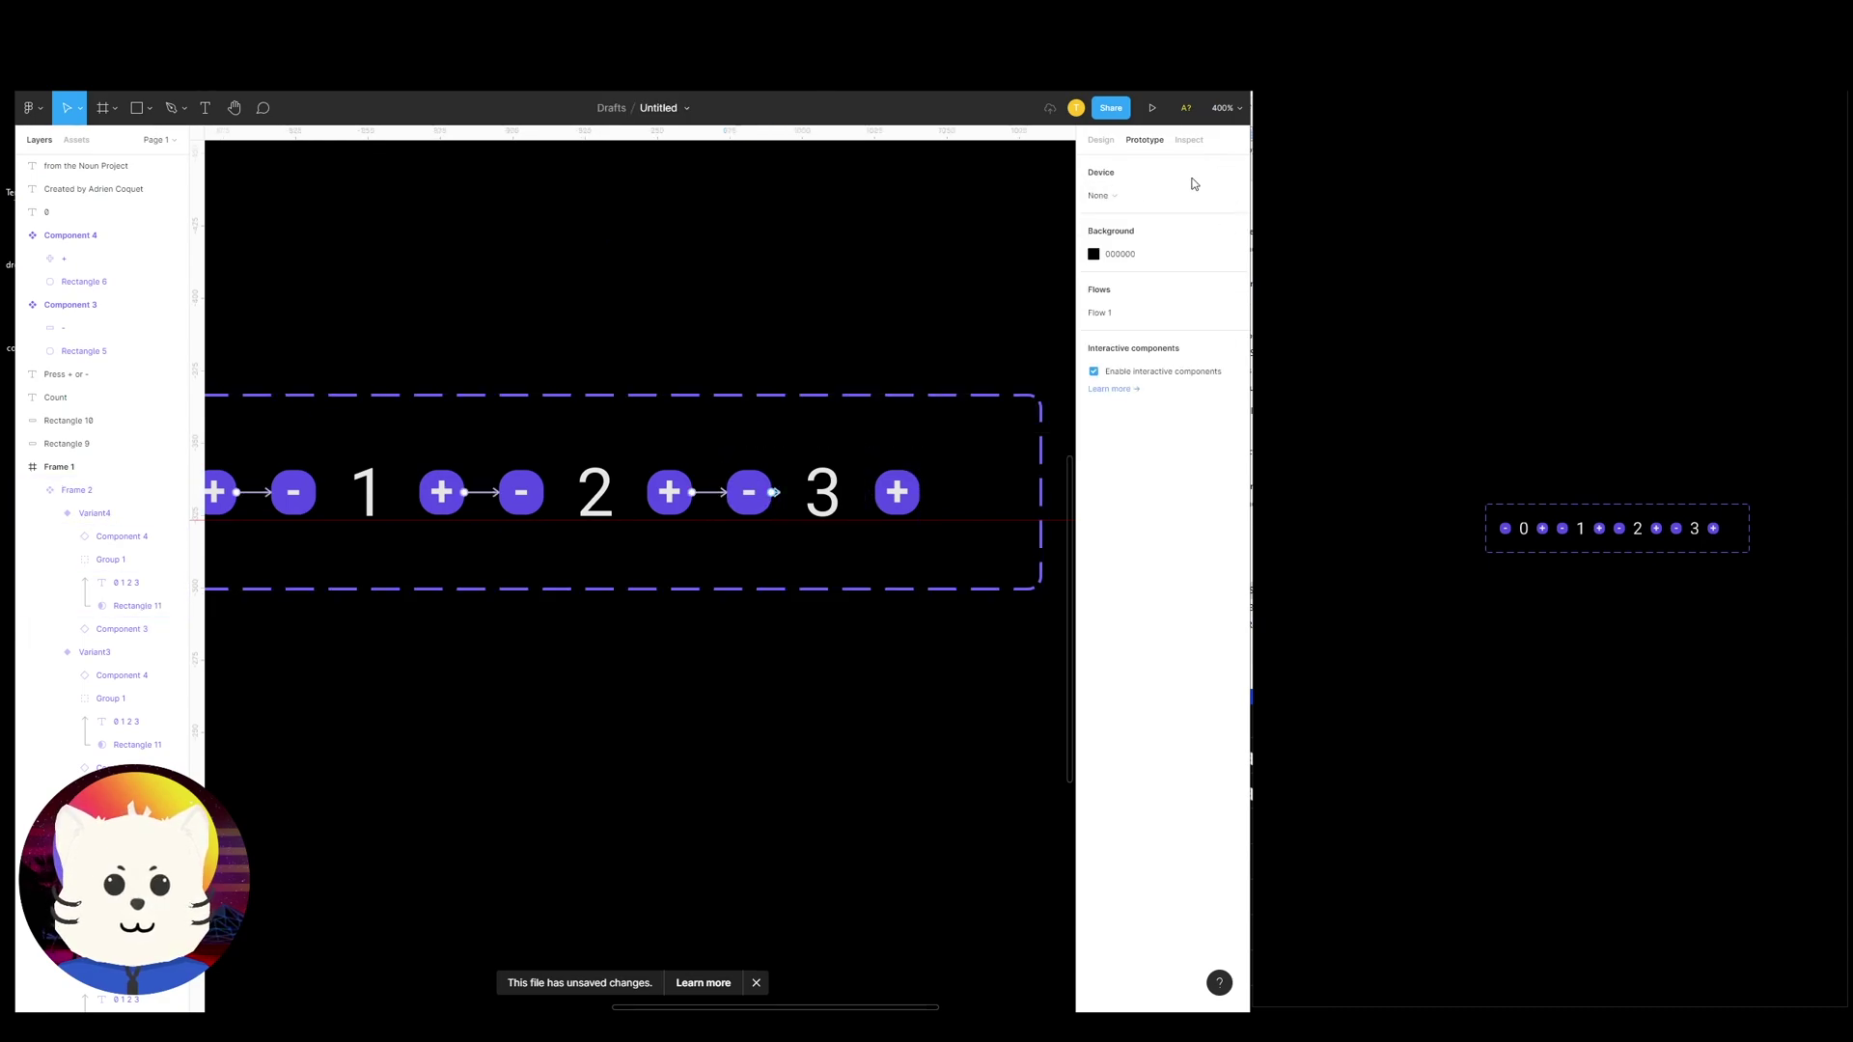
pyautogui.doubleClick(756, 498)
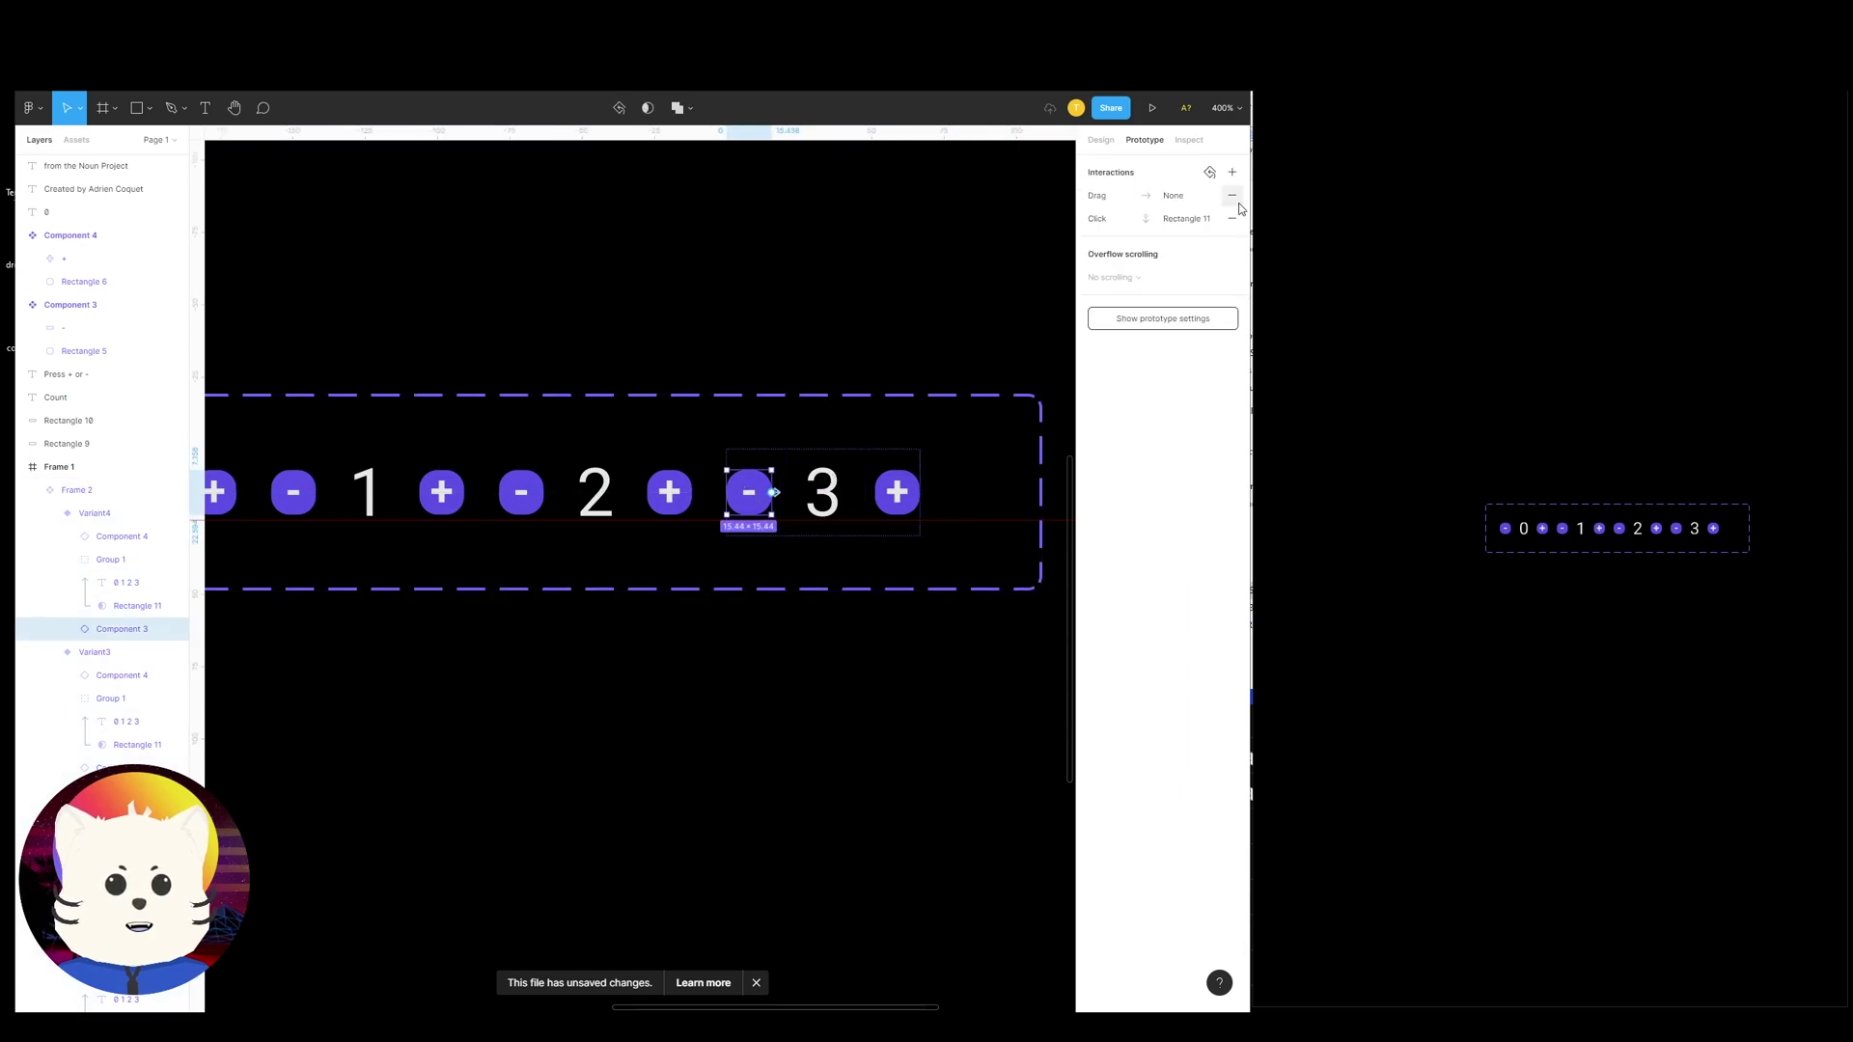
pyautogui.click(1231, 195)
pyautogui.moveTo(774, 494); pyautogui.dragTo(595, 497)
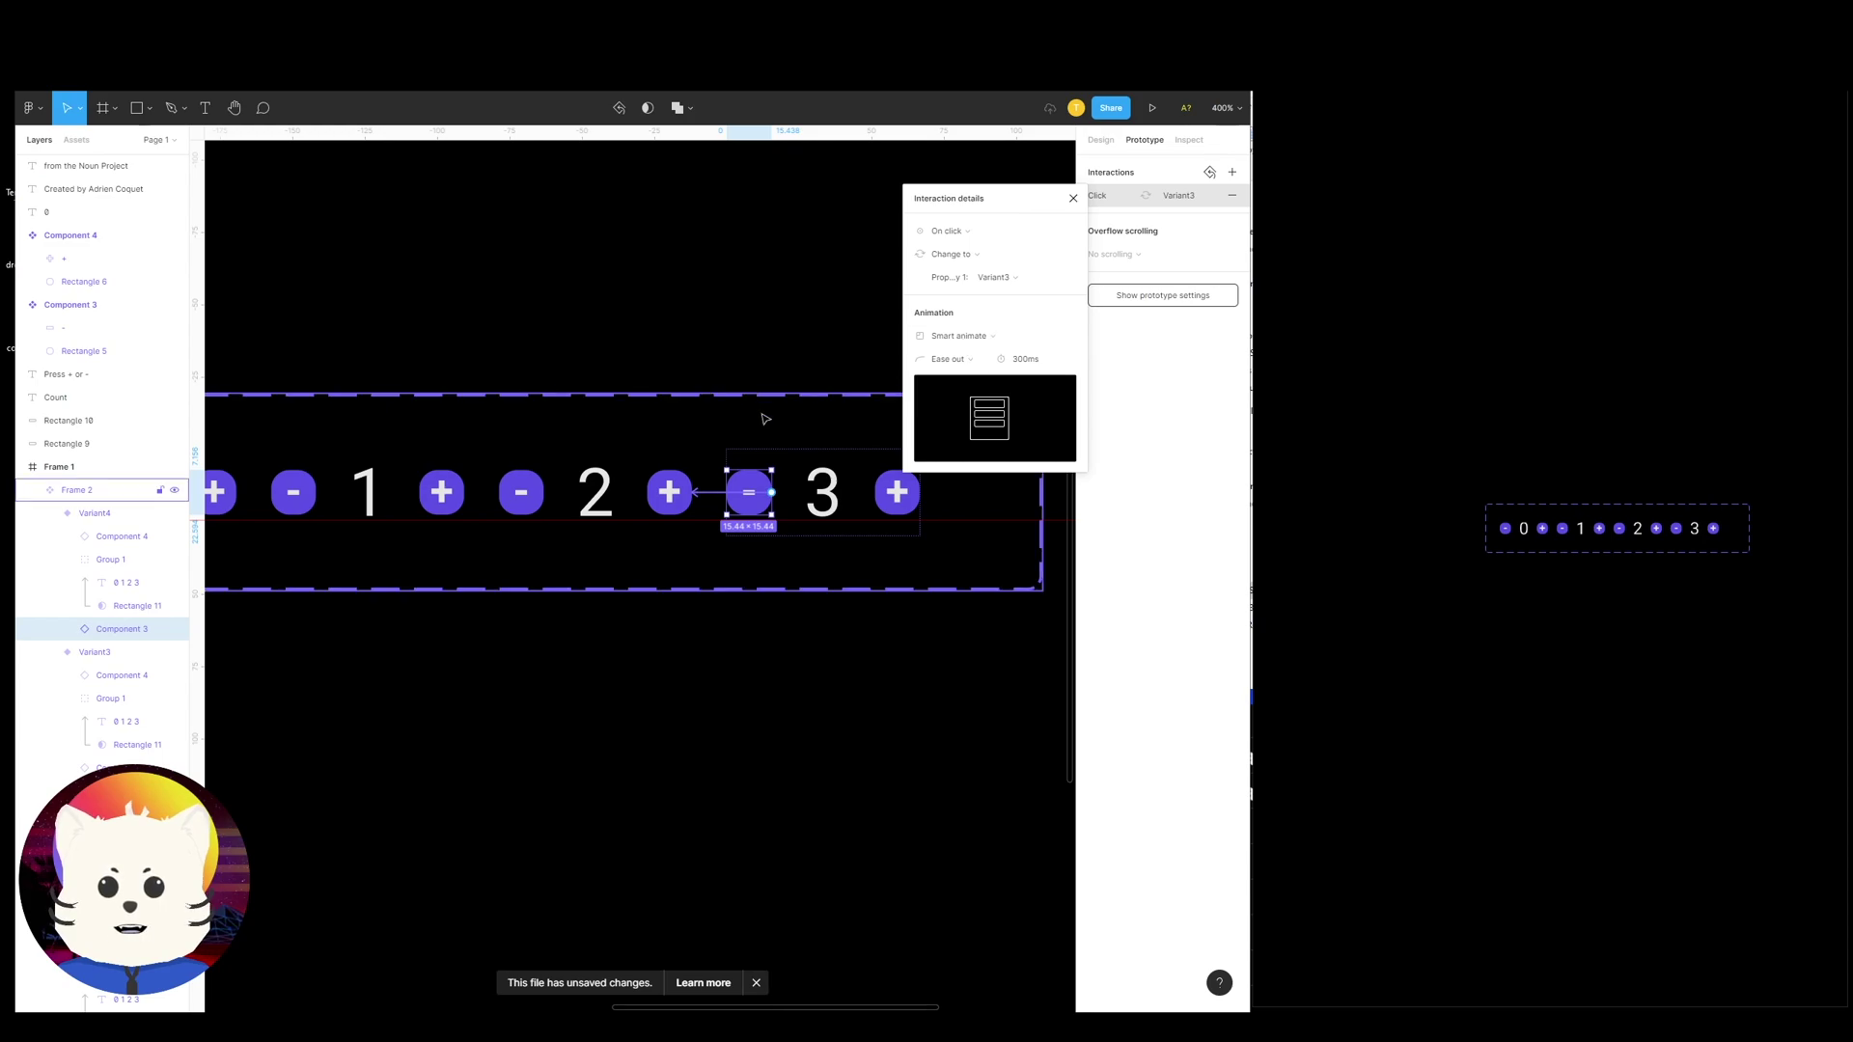
pyautogui.click(666, 440)
# Link Variant3's minus button to Variant2 with an On click, Change to interaction using Smart animate, Ease out and 300ms
pyautogui.hscroll(-3, 840, 463)
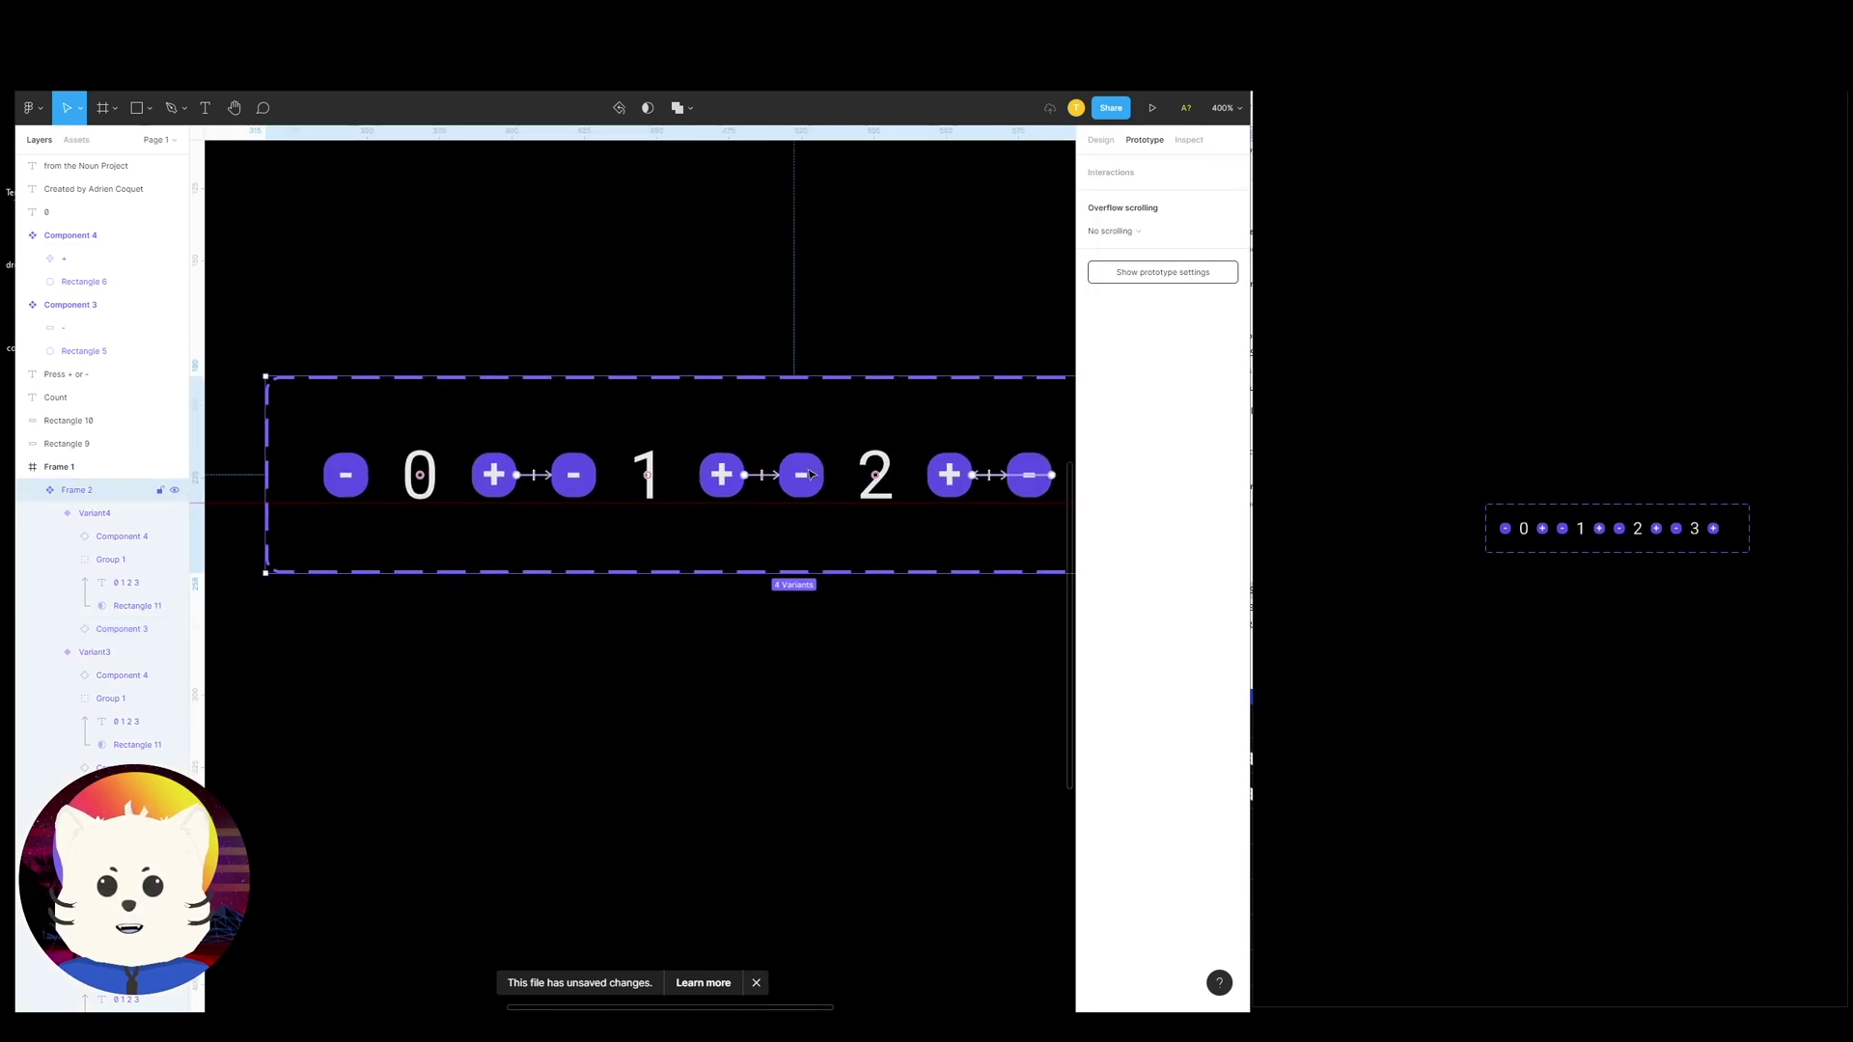
pyautogui.doubleClick(811, 475)
pyautogui.moveTo(825, 477); pyautogui.dragTo(629, 495)
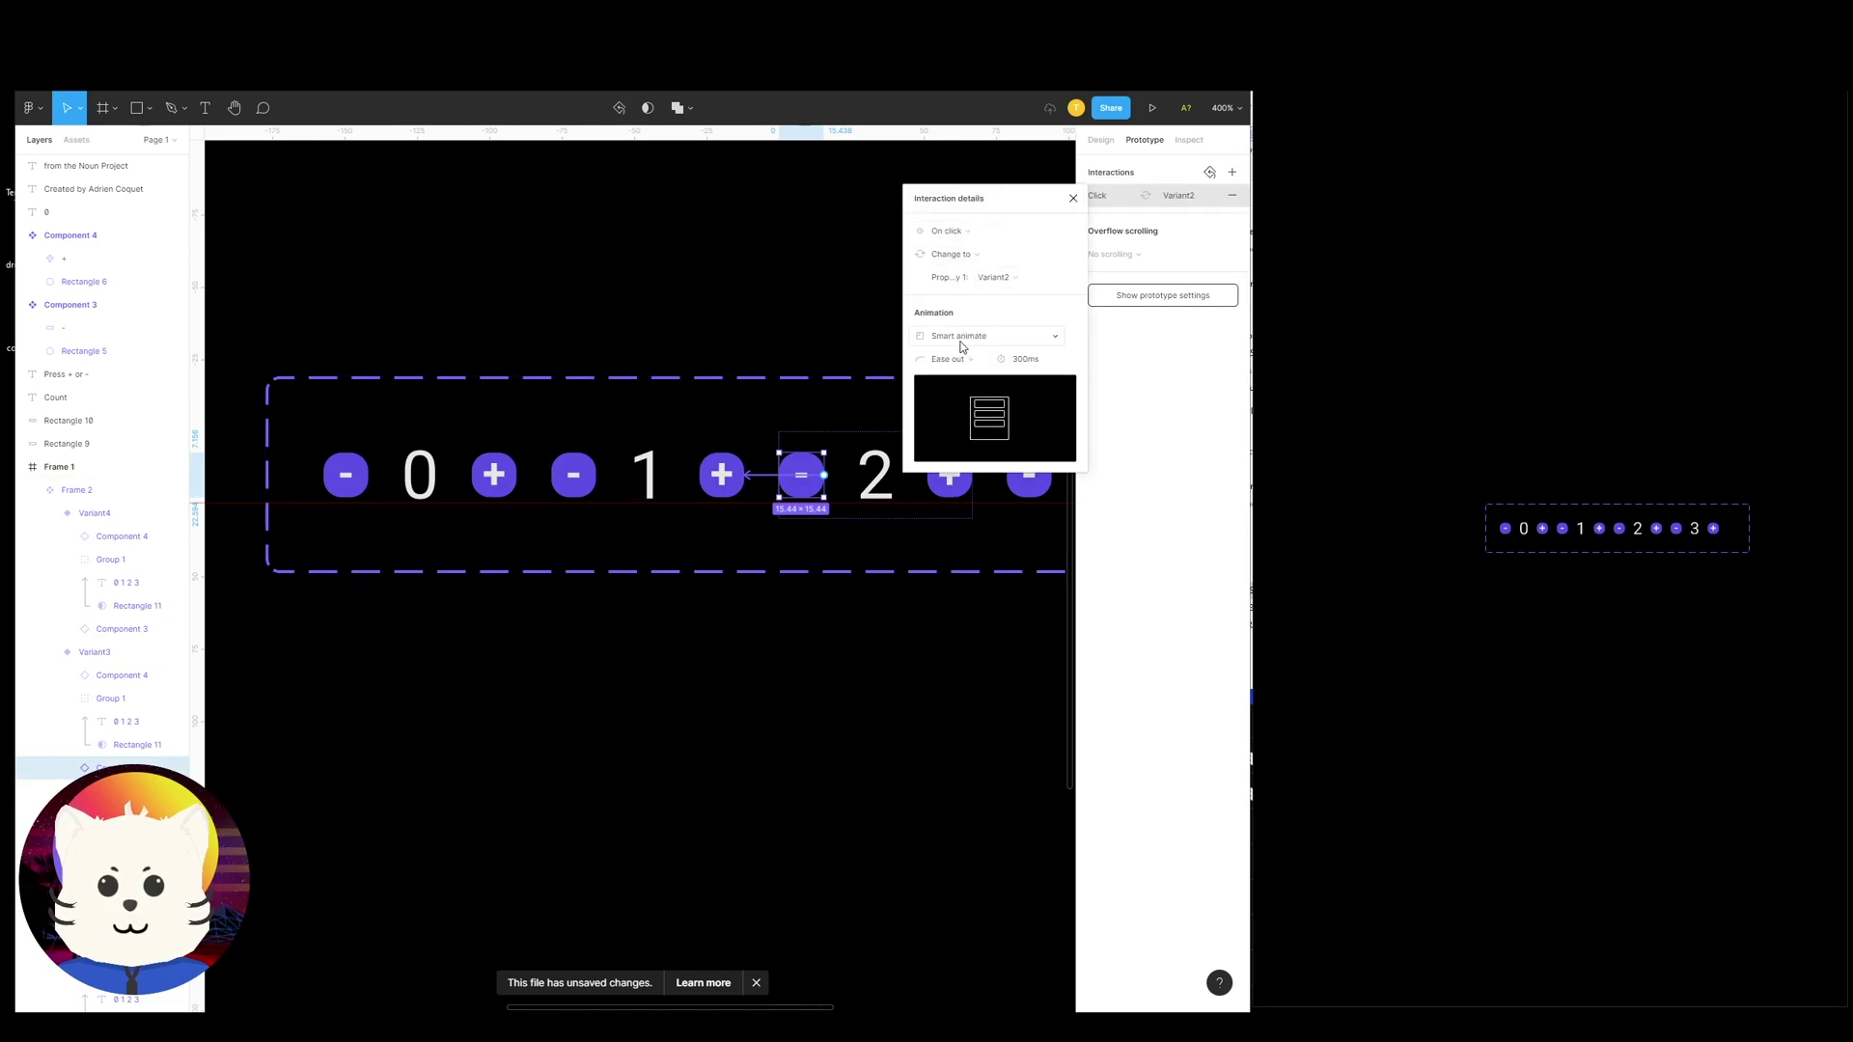
pyautogui.click(686, 431)
# Link Variant2's minus button to the Default variant with an On click, Change to interaction using Smart animate
pyautogui.moveTo(701, 401); pyautogui.dragTo(880, 381)
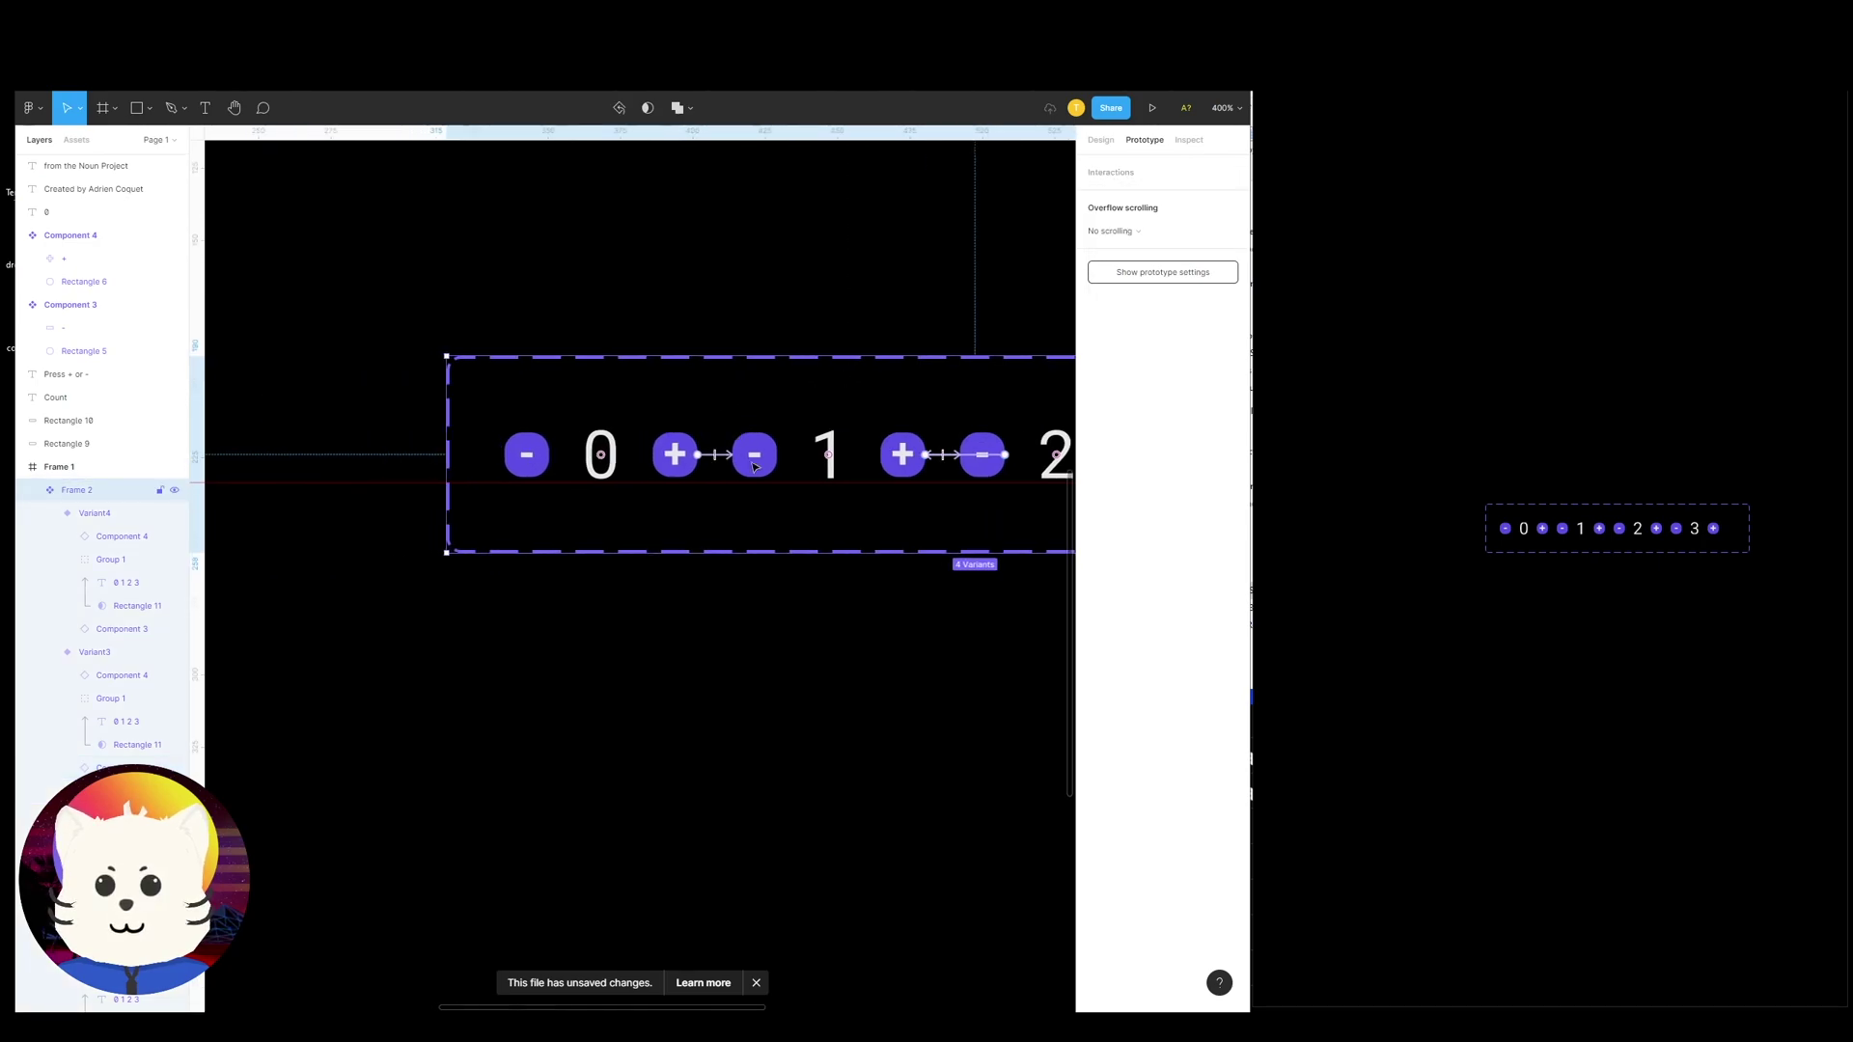
pyautogui.doubleClick(757, 464)
pyautogui.click(759, 464)
pyautogui.moveTo(711, 462); pyautogui.dragTo(696, 460)
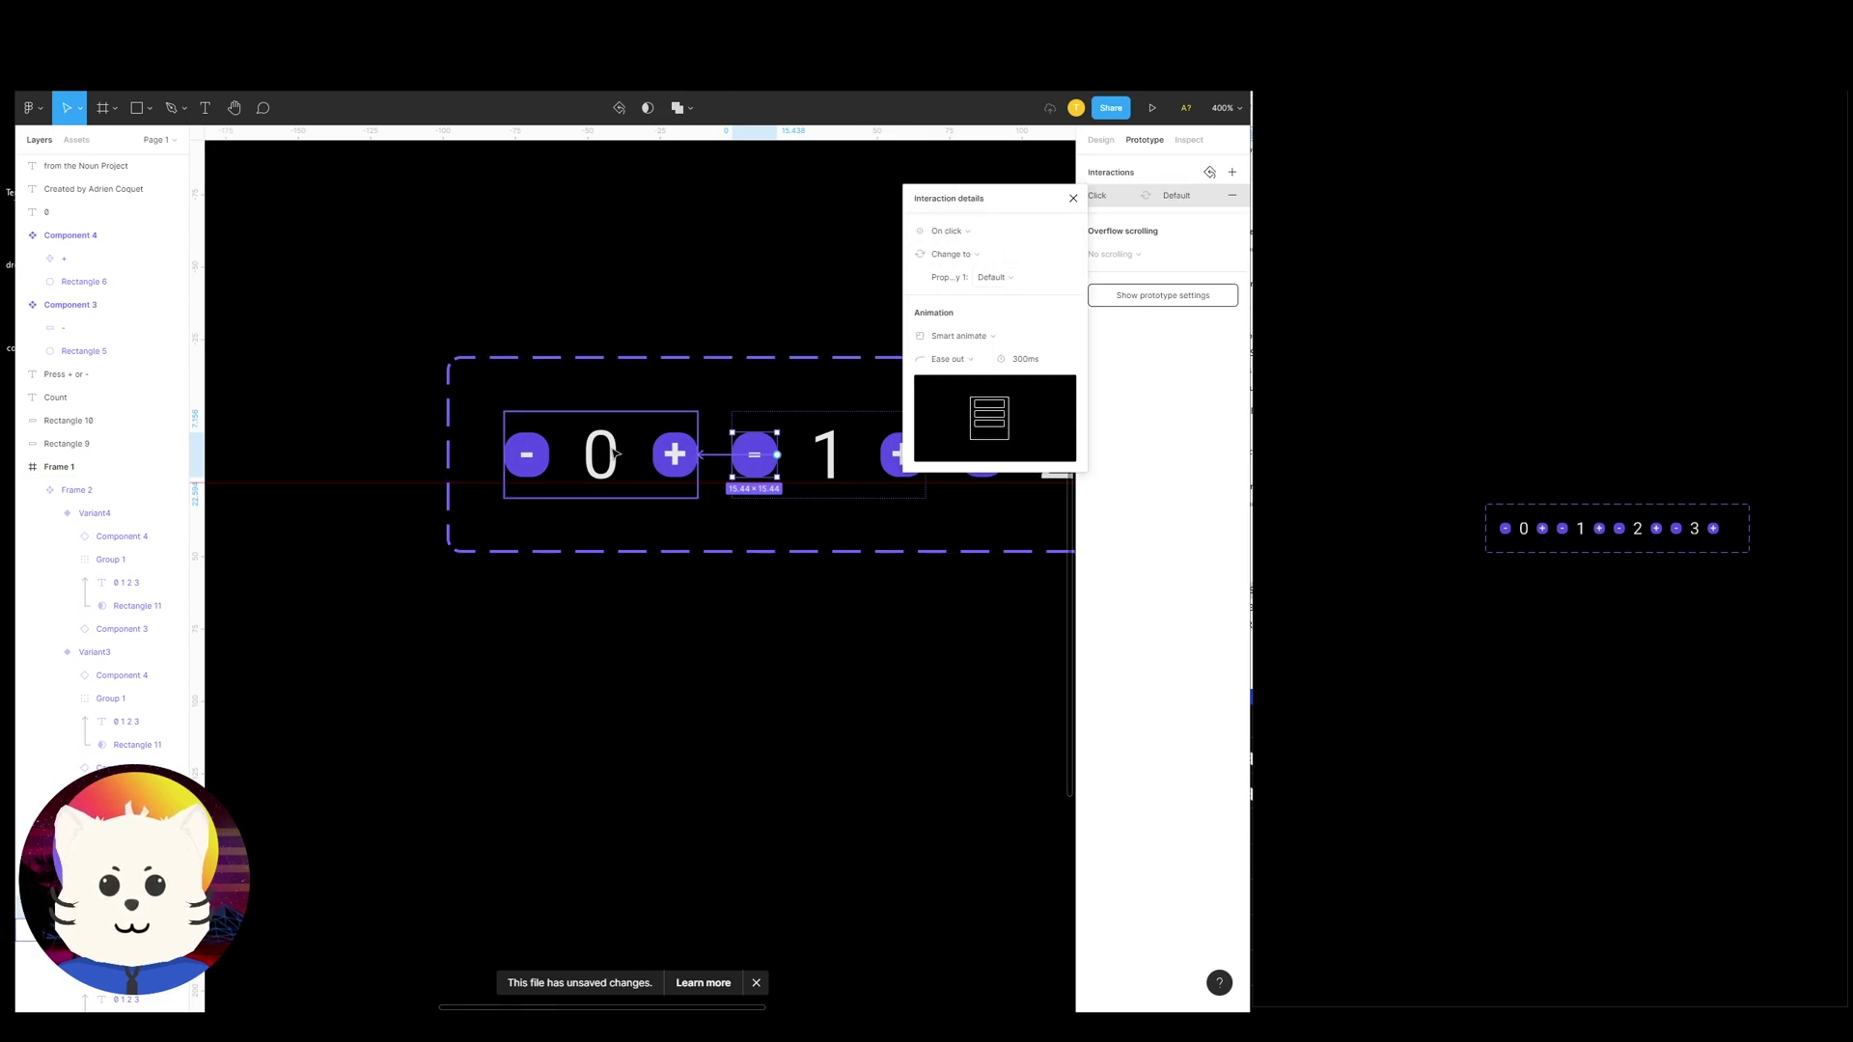
pyautogui.click(872, 681)
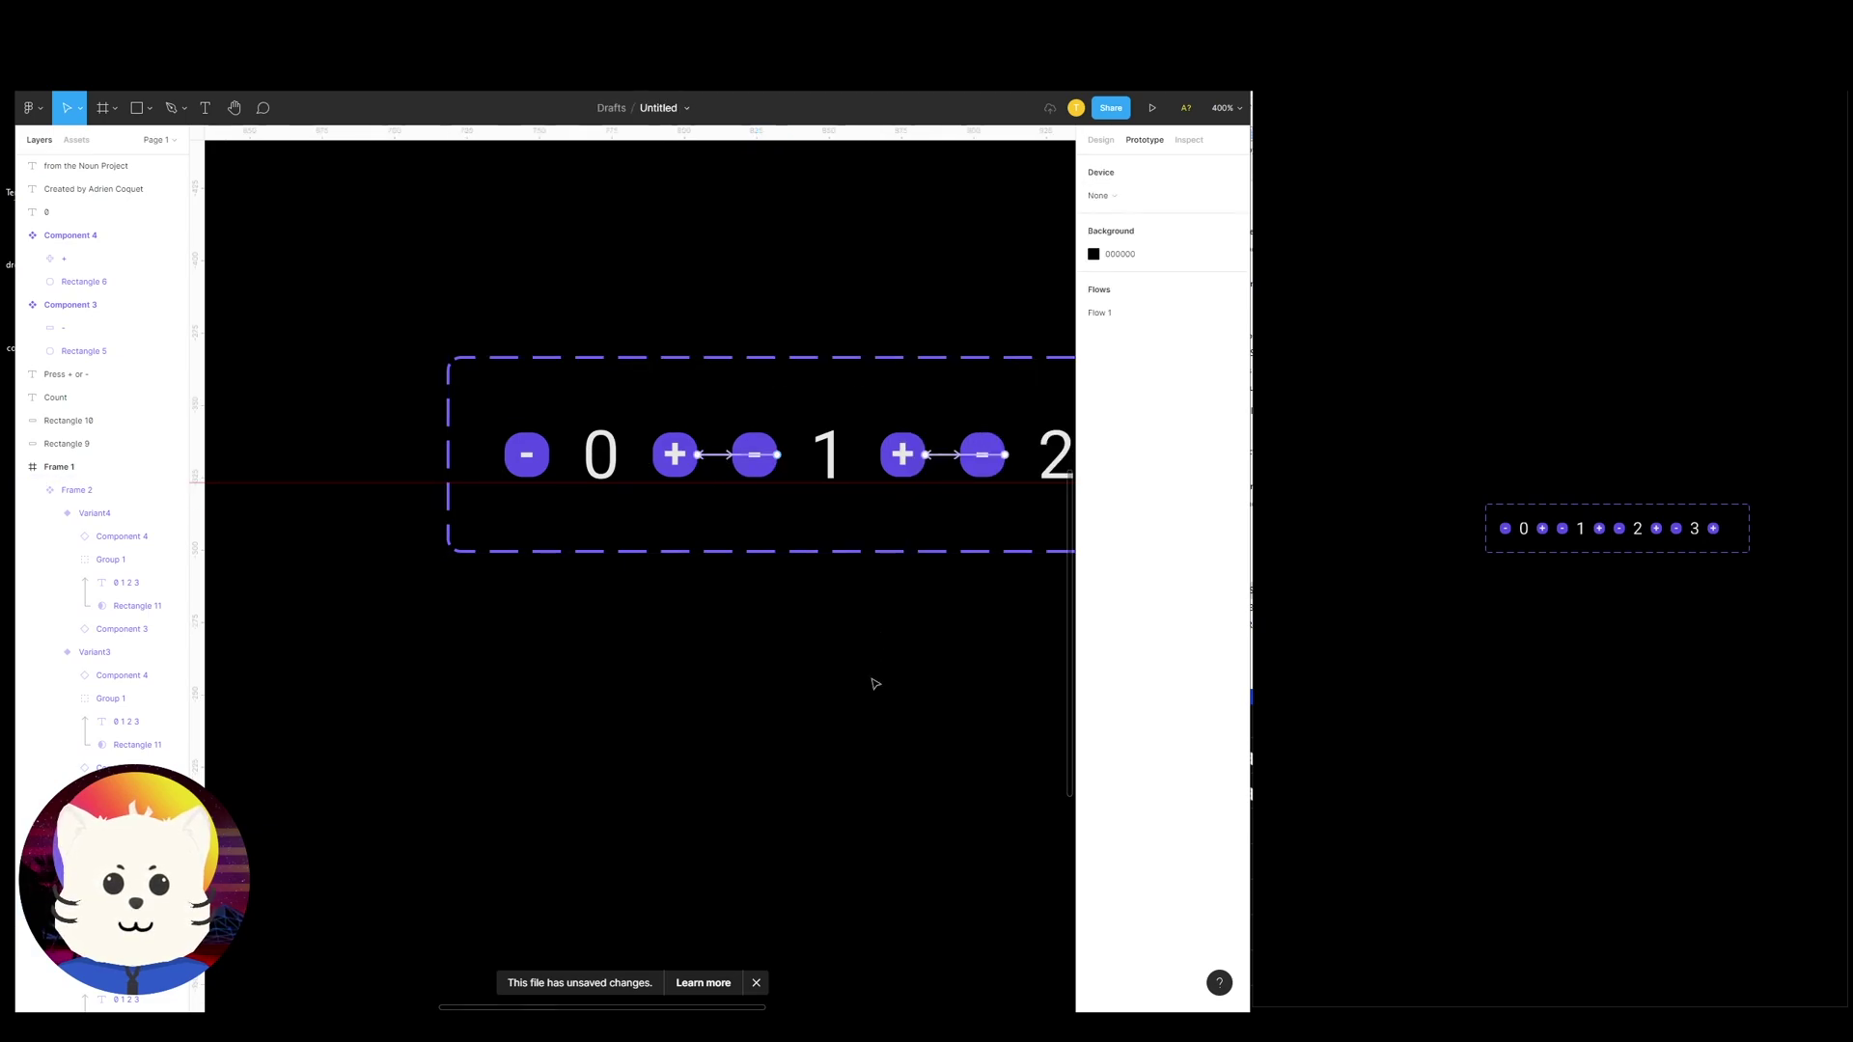
# Move the variant set slightly down and to the left within Frame 1
pyautogui.hotkey('shift', '0')
pyautogui.click(700, 516)
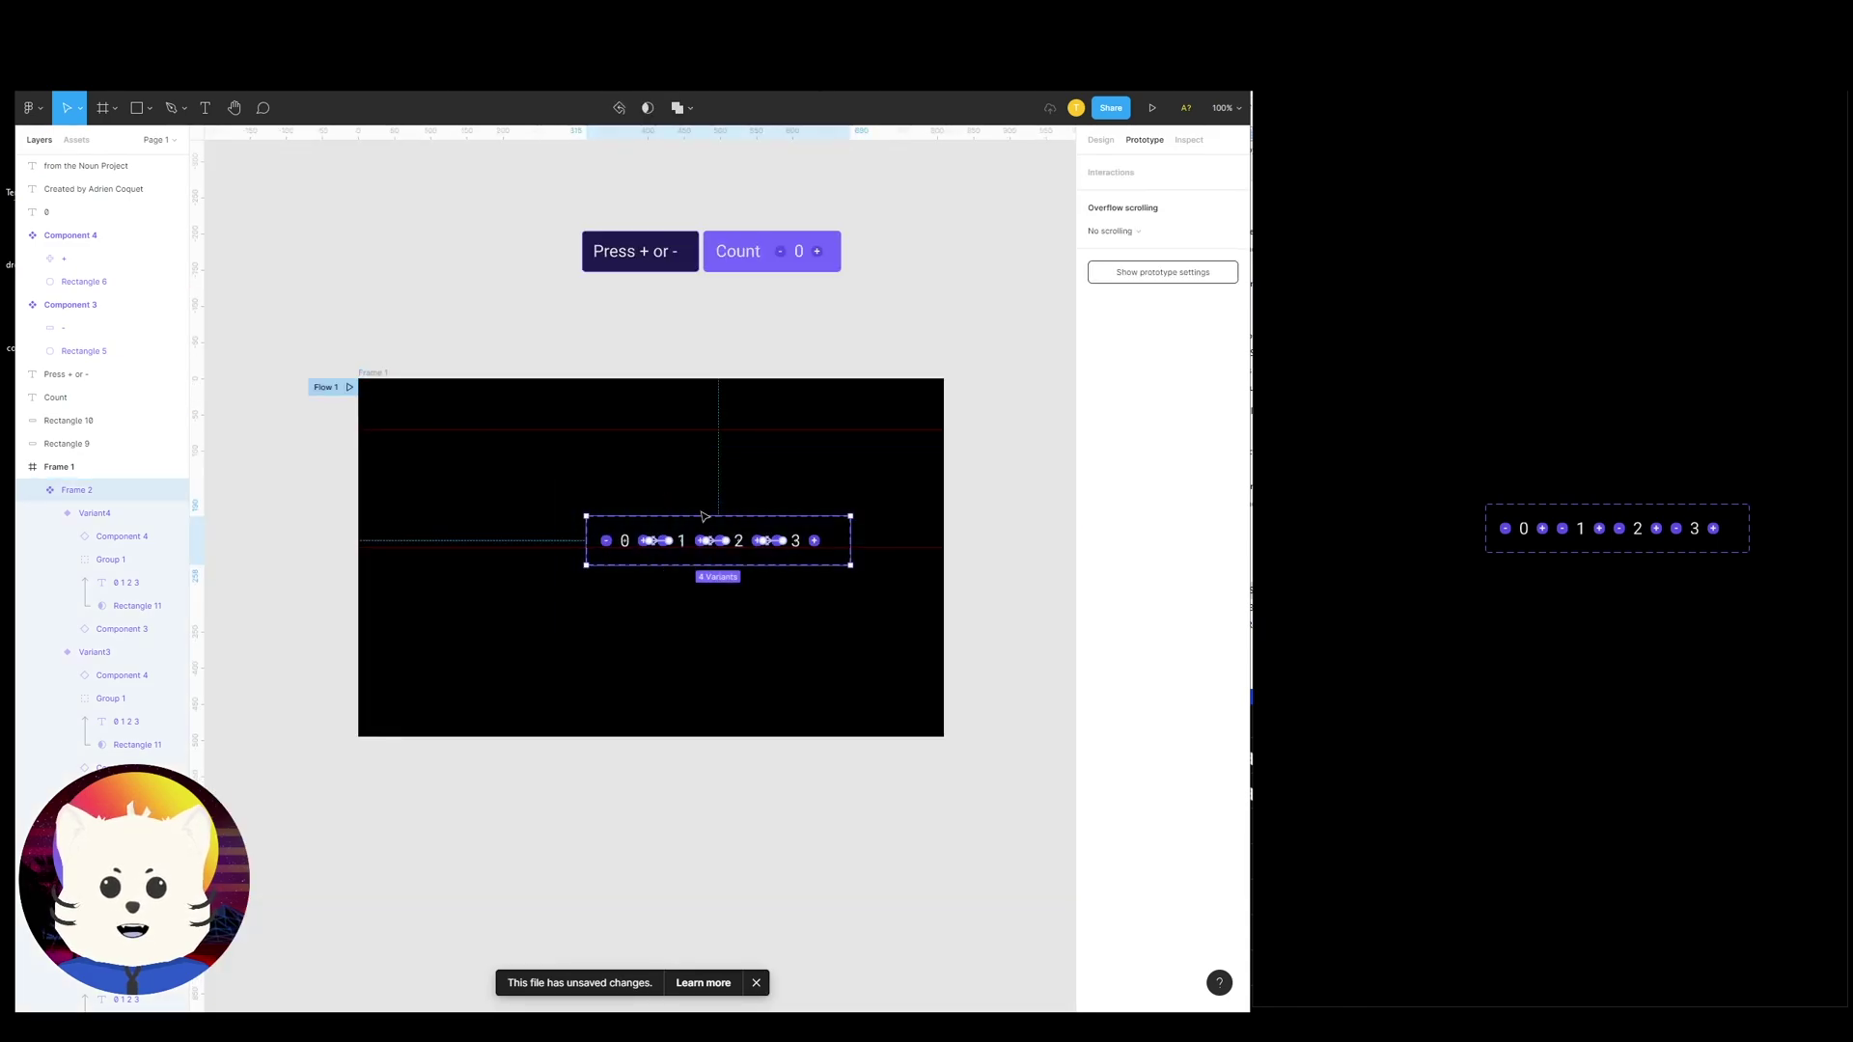
pyautogui.moveTo(793, 543); pyautogui.dragTo(766, 575)
# Try moving parts of the "Press + or -" and "Count" cards into Frame 1, and undo the move
pyautogui.moveTo(918, 298); pyautogui.dragTo(880, 295)
pyautogui.moveTo(600, 219); pyautogui.dragTo(700, 281)
pyautogui.keyDown('shift'); pyautogui.click(748, 253); pyautogui.keyUp('shift')
pyautogui.keyDown('shift'); pyautogui.click(791, 238); pyautogui.keyUp('shift')
pyautogui.moveTo(794, 231); pyautogui.dragTo(795, 504)
pyautogui.hotkey('ctrl', 'z')
# Place a copy of the complete "Press + or -" and "Count" cards in Frame 1, above the variant set
pyautogui.click(884, 297)
pyautogui.moveTo(868, 296); pyautogui.dragTo(578, 201)
pyautogui.moveTo(798, 261); pyautogui.dragTo(887, 426)
pyautogui.click(844, 443)
pyautogui.press('+')
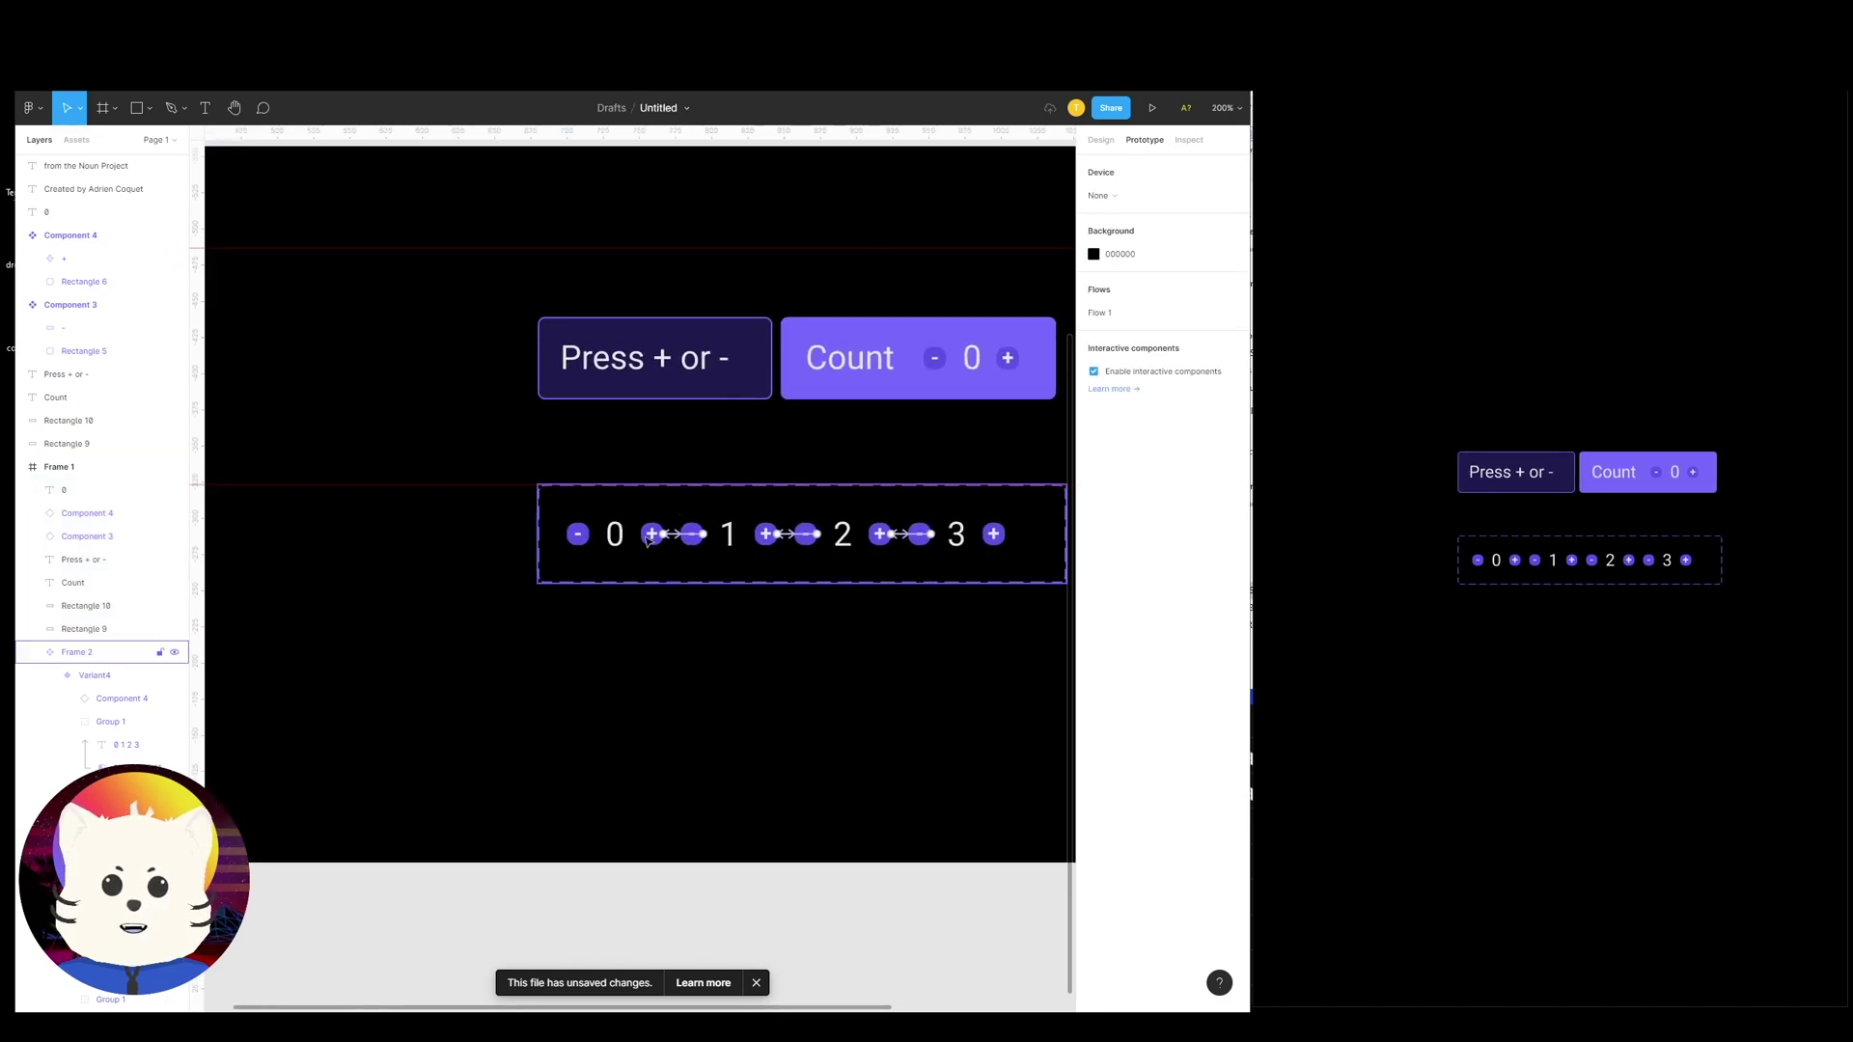
# Duplicate the Default counter out of the variant set as an instance between the cards and the set
pyautogui.doubleClick(616, 540)
pyautogui.moveTo(616, 541); pyautogui.dragTo(605, 532)
pyautogui.click(608, 537)
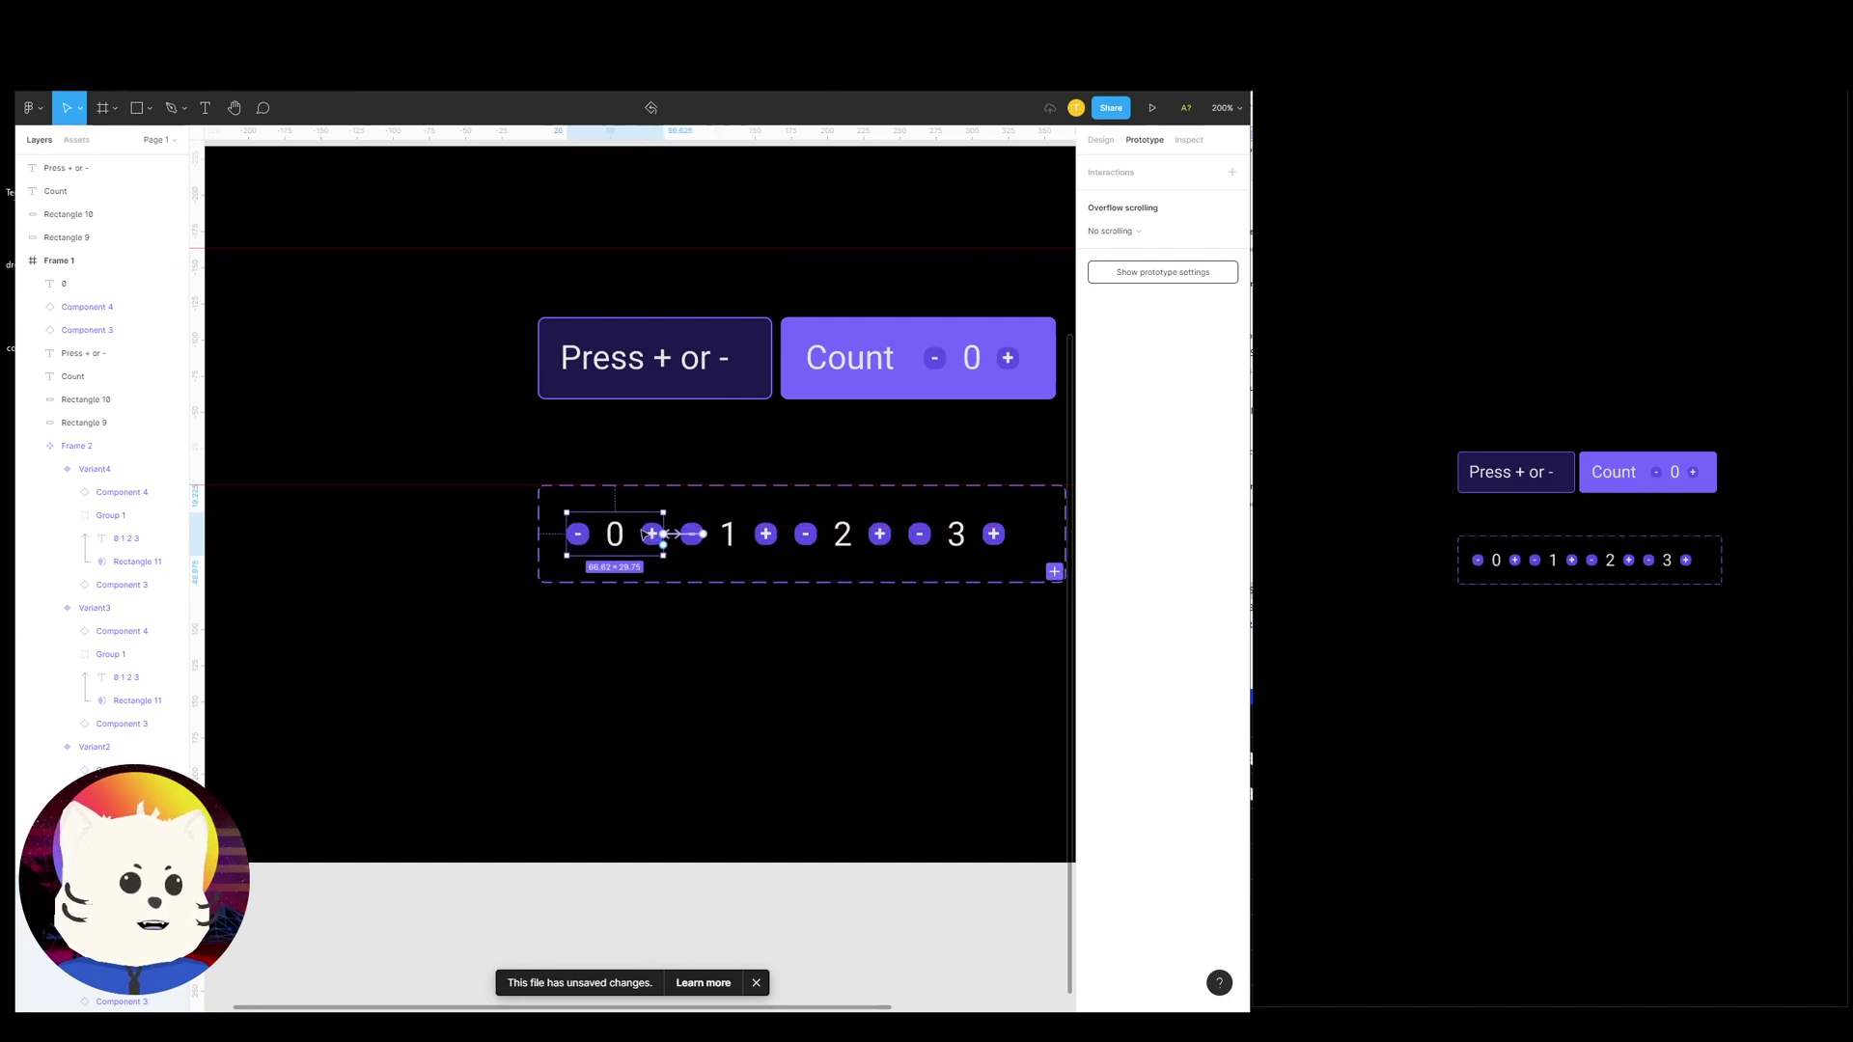
pyautogui.click(567, 625)
pyautogui.moveTo(567, 624); pyautogui.dragTo(496, 648)
pyautogui.doubleClick(553, 558)
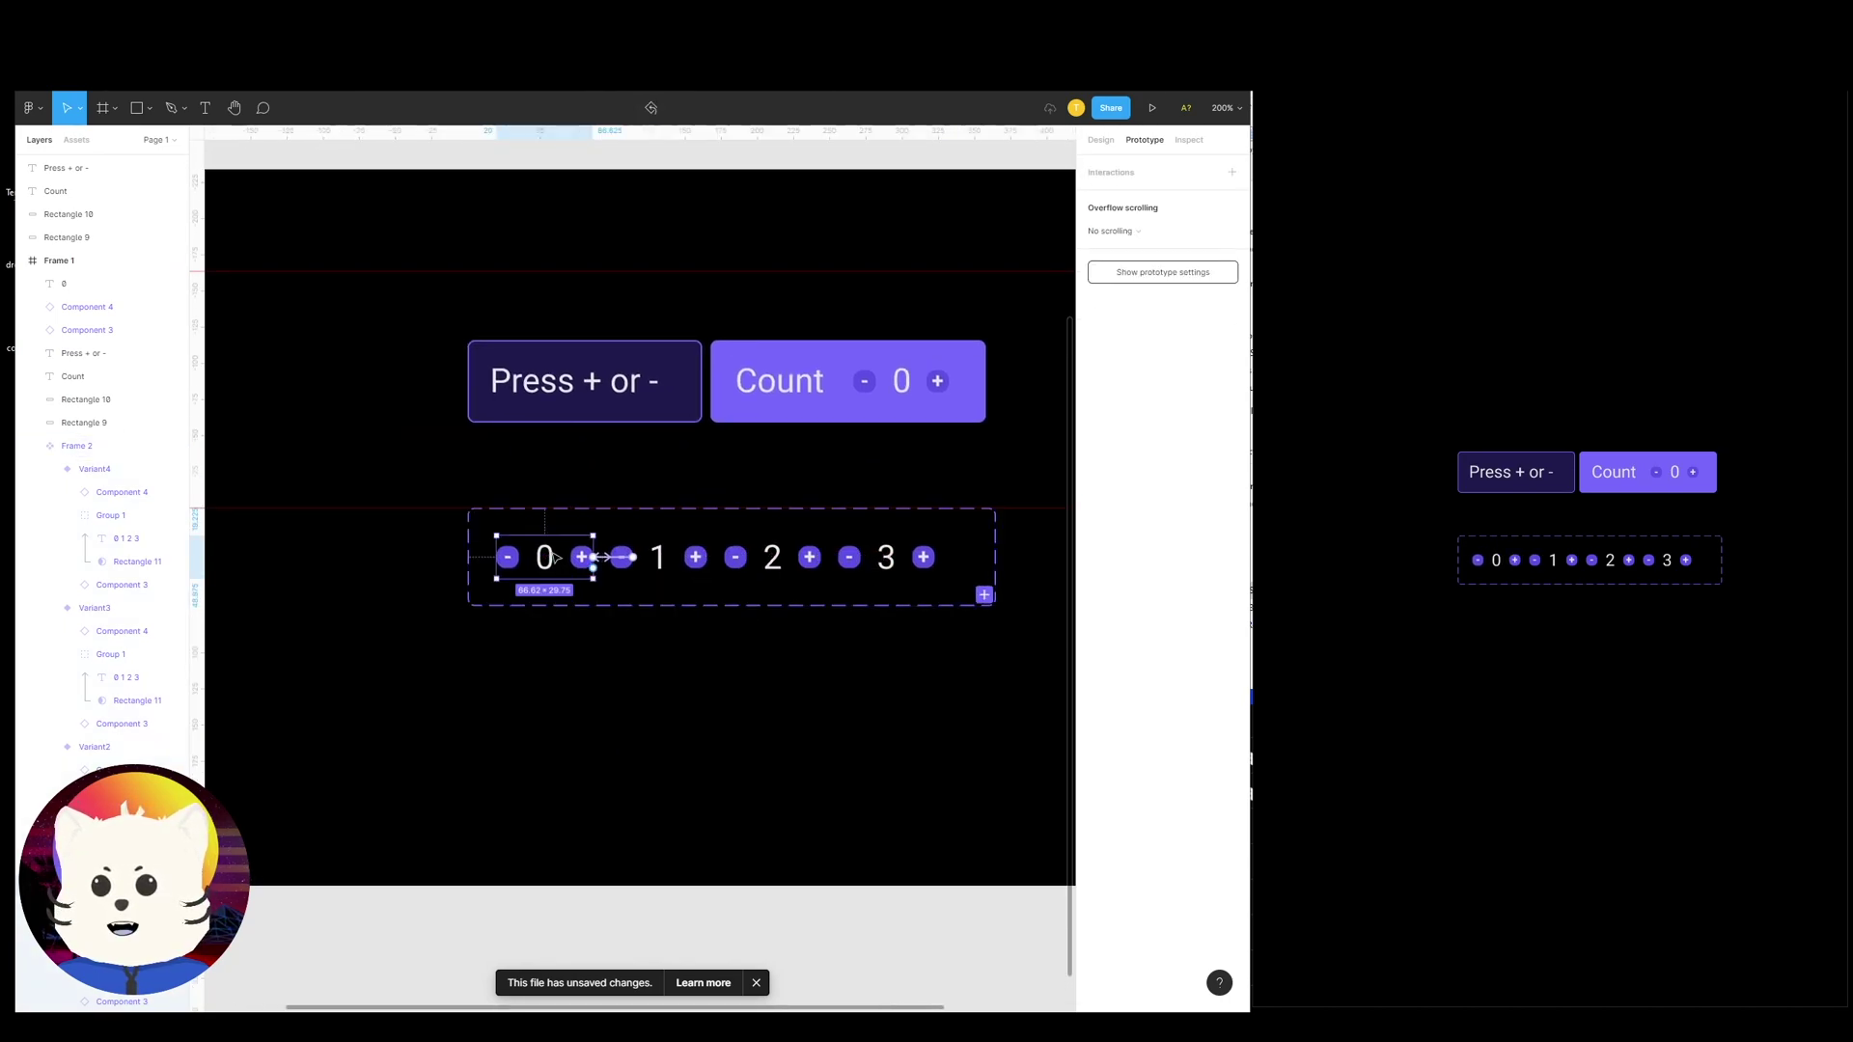
pyautogui.moveTo(550, 565)
pyautogui.mouseDown()
pyautogui.moveTo(557, 549)
pyautogui.moveTo(549, 564)
pyautogui.mouseUp()
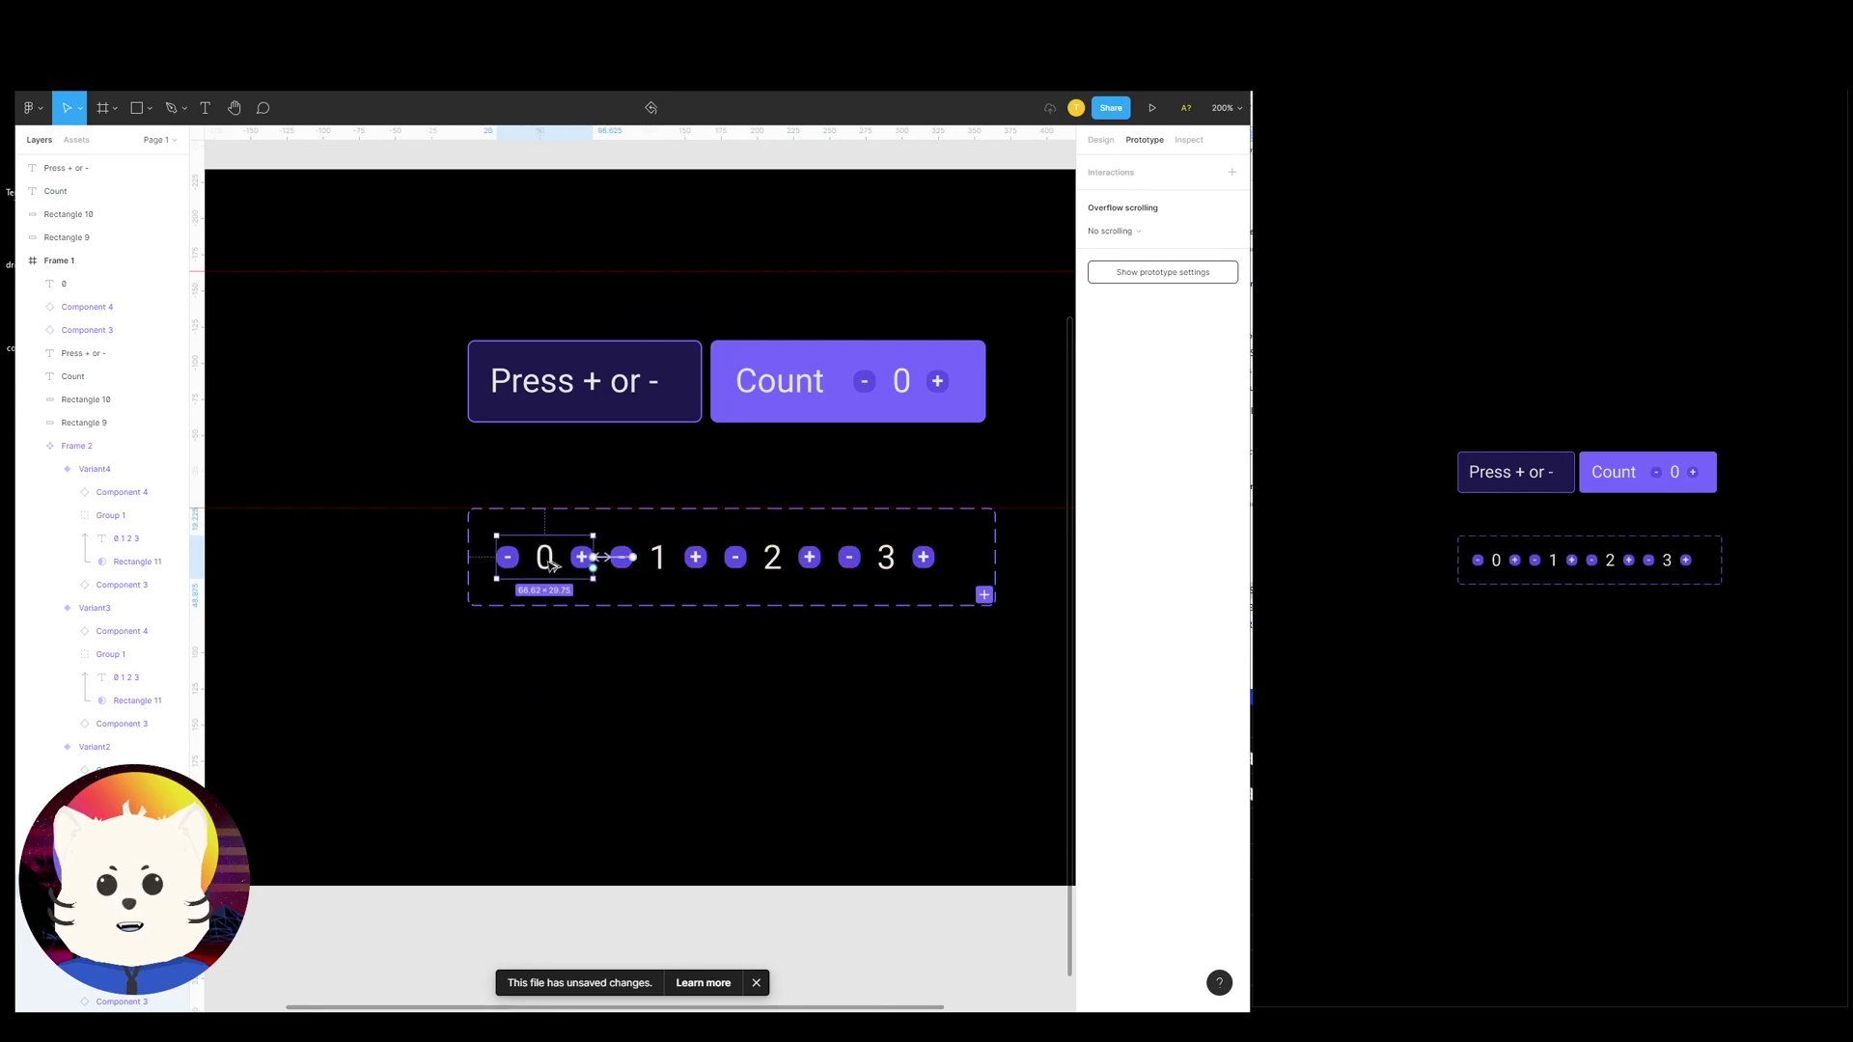
pyautogui.keyDown('alt'); pyautogui.moveTo(548, 566); pyautogui.dragTo(529, 481); pyautogui.keyUp('alt')
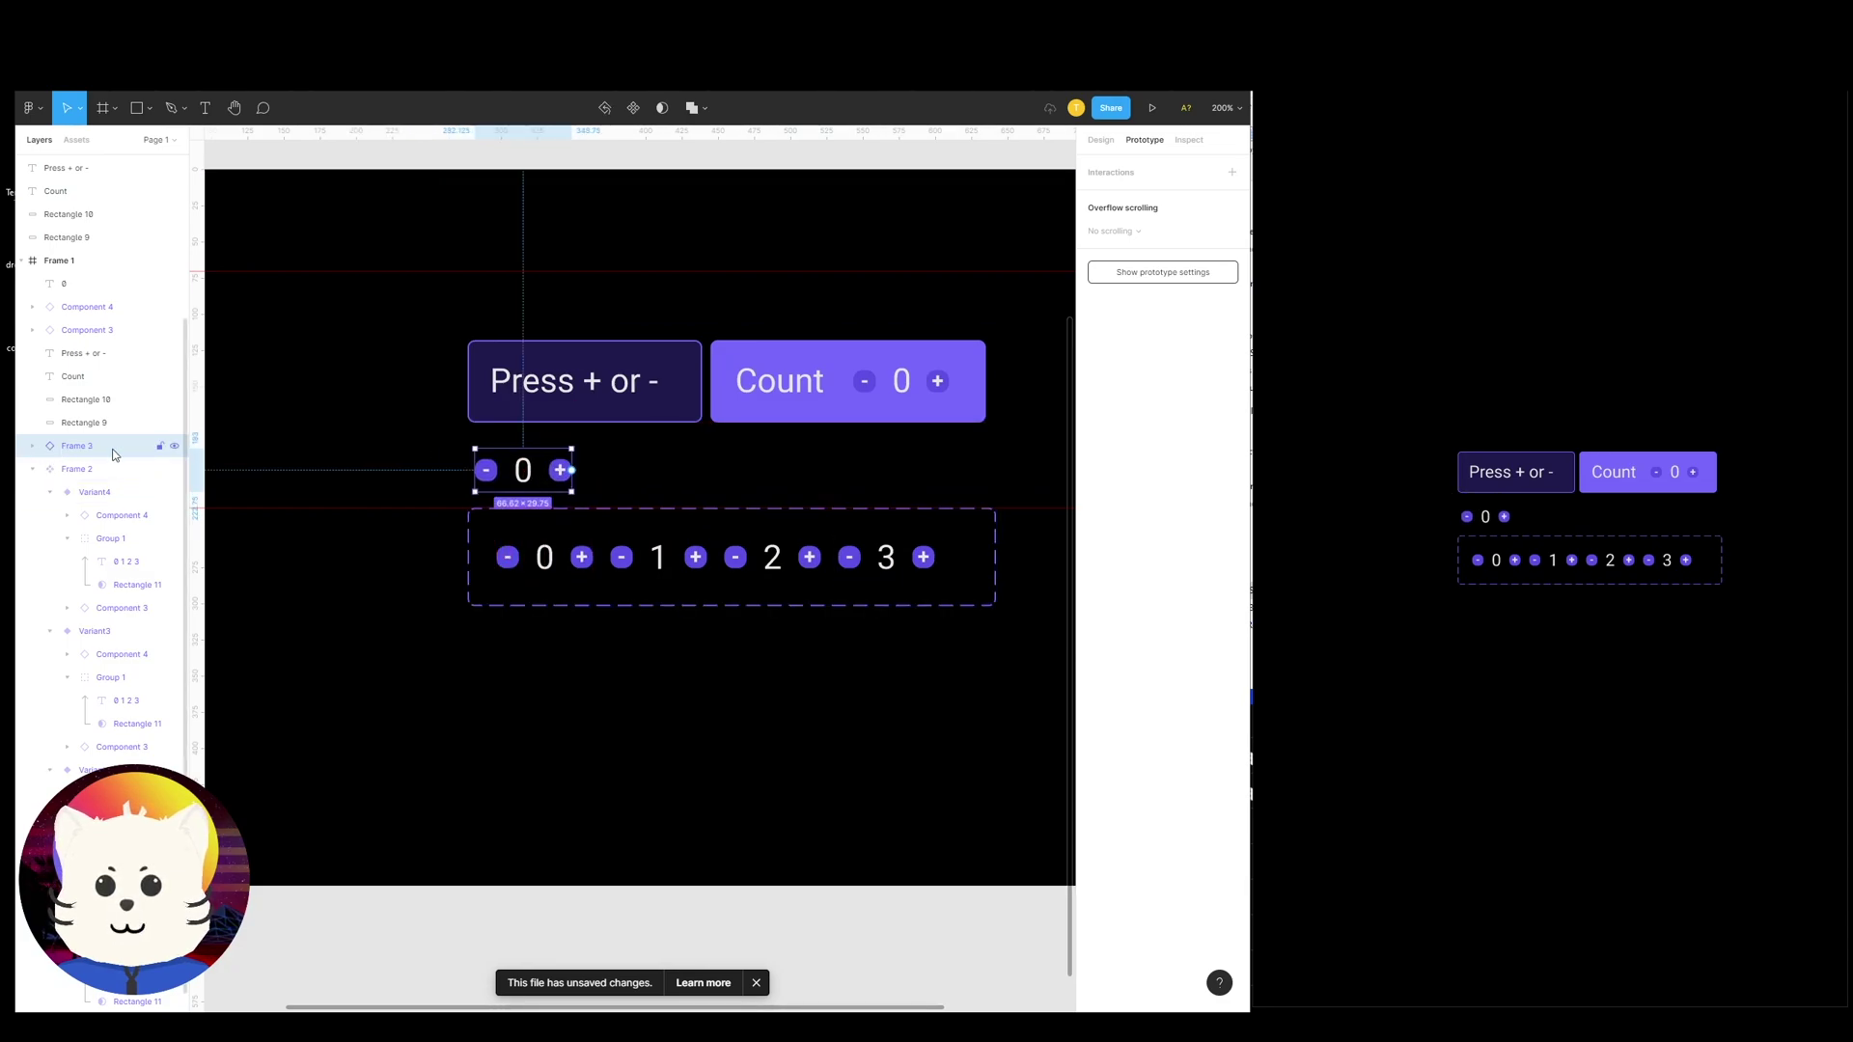
# Cut the counter instance and paste it into the Count card, aligned over the existing minus, 0 and plus
pyautogui.moveTo(507, 470); pyautogui.dragTo(632, 403)
pyautogui.press('+')
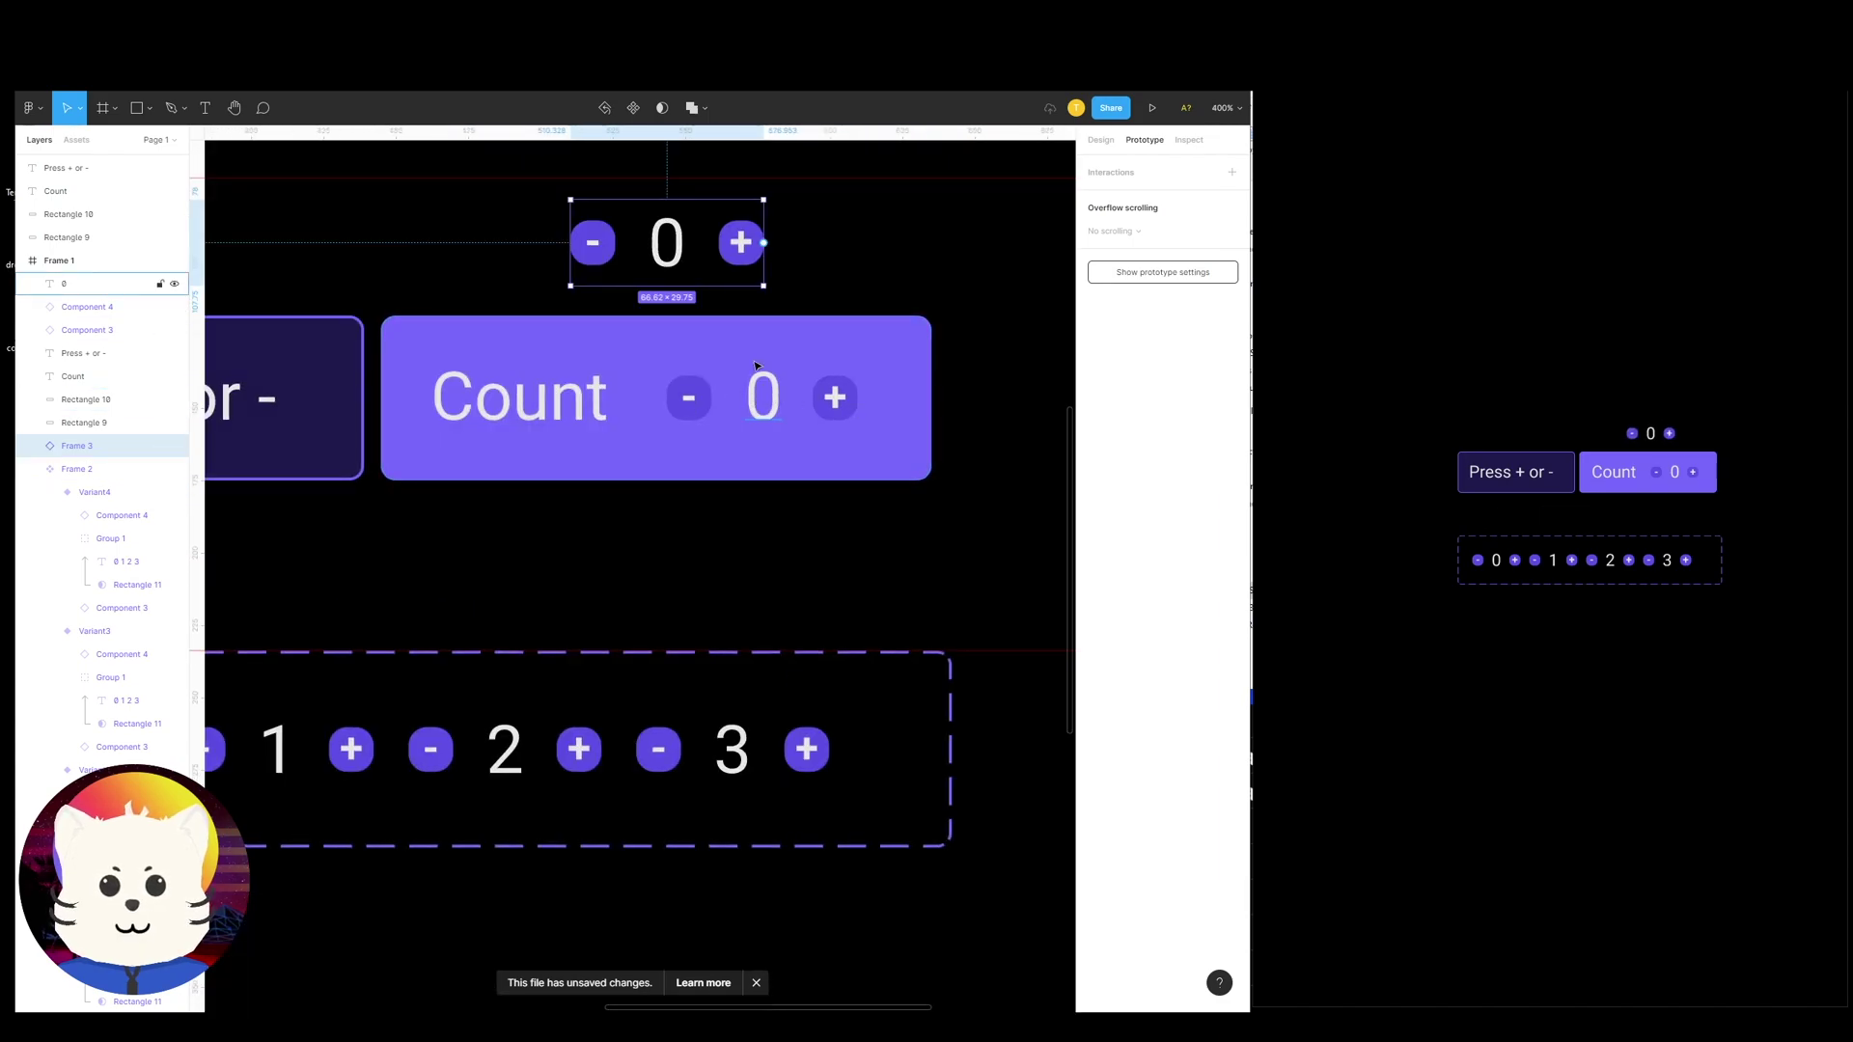
pyautogui.press('Delete')
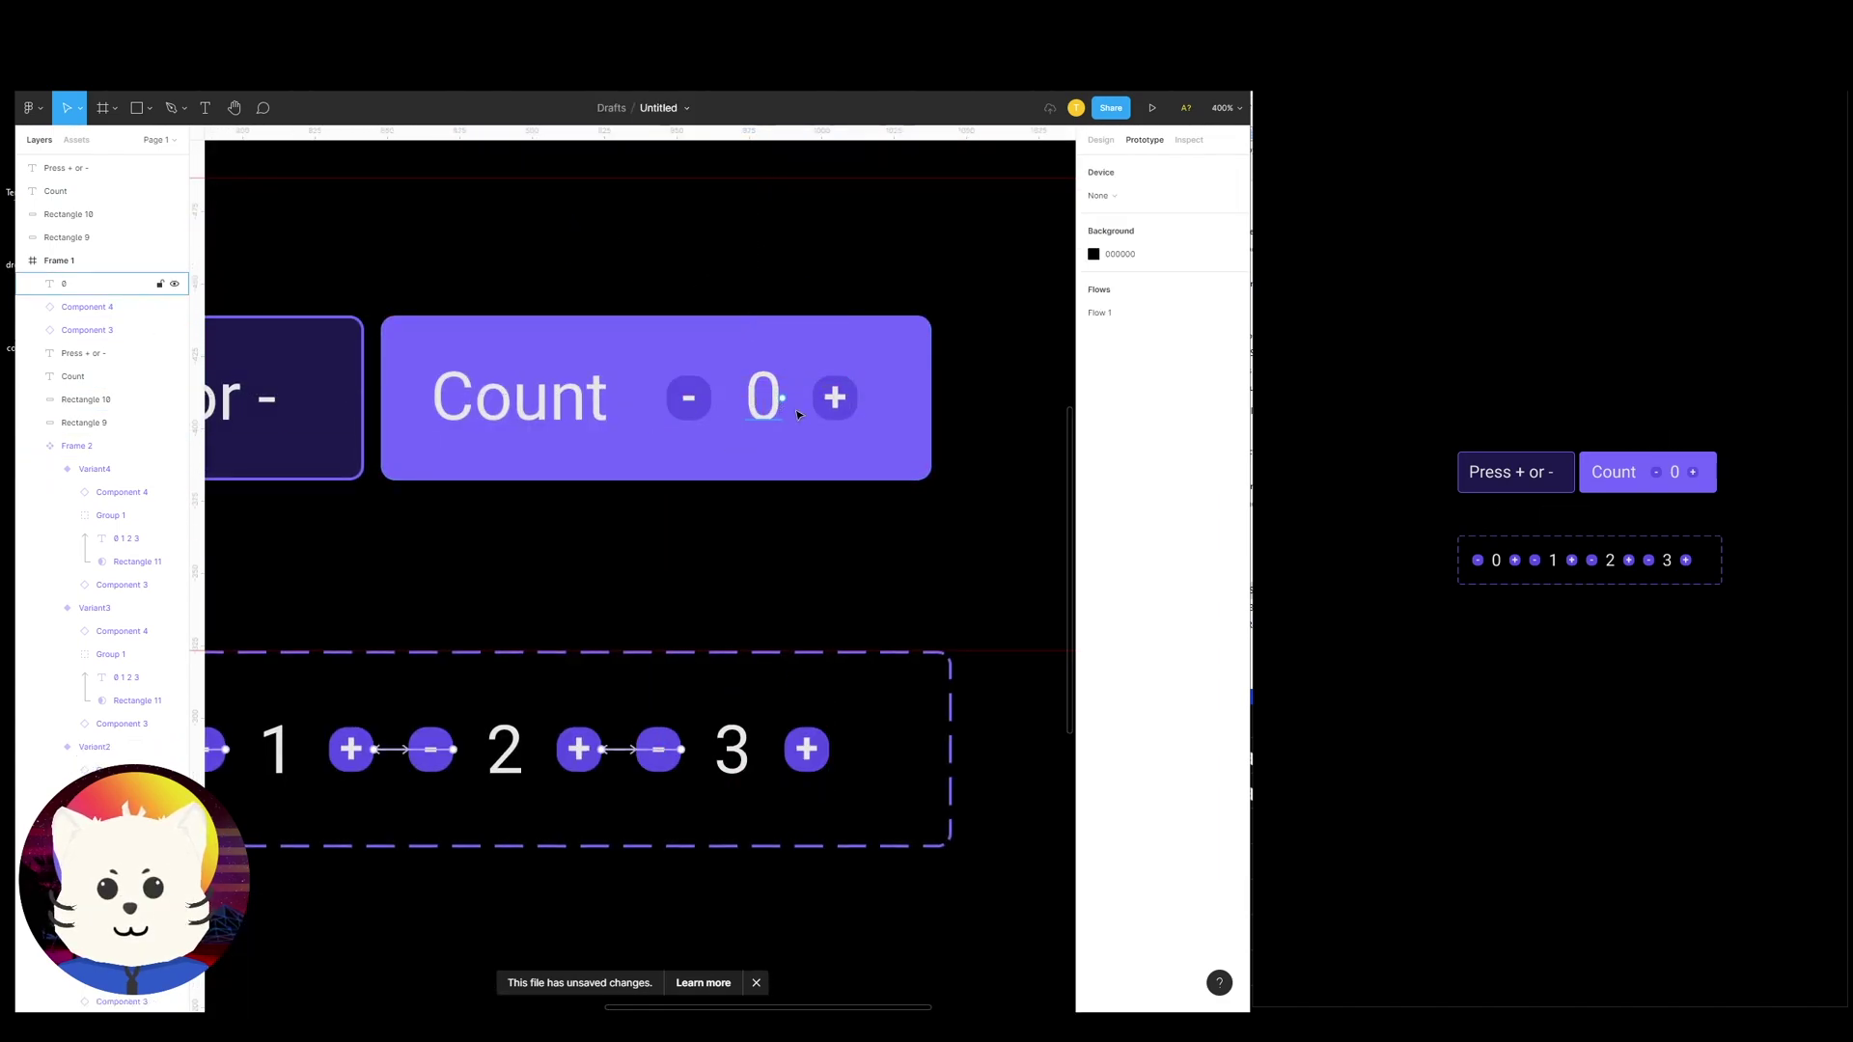
pyautogui.click(789, 410)
pyautogui.hotkey('ctrl', 'v')
pyautogui.moveTo(755, 410); pyautogui.dragTo(762, 412)
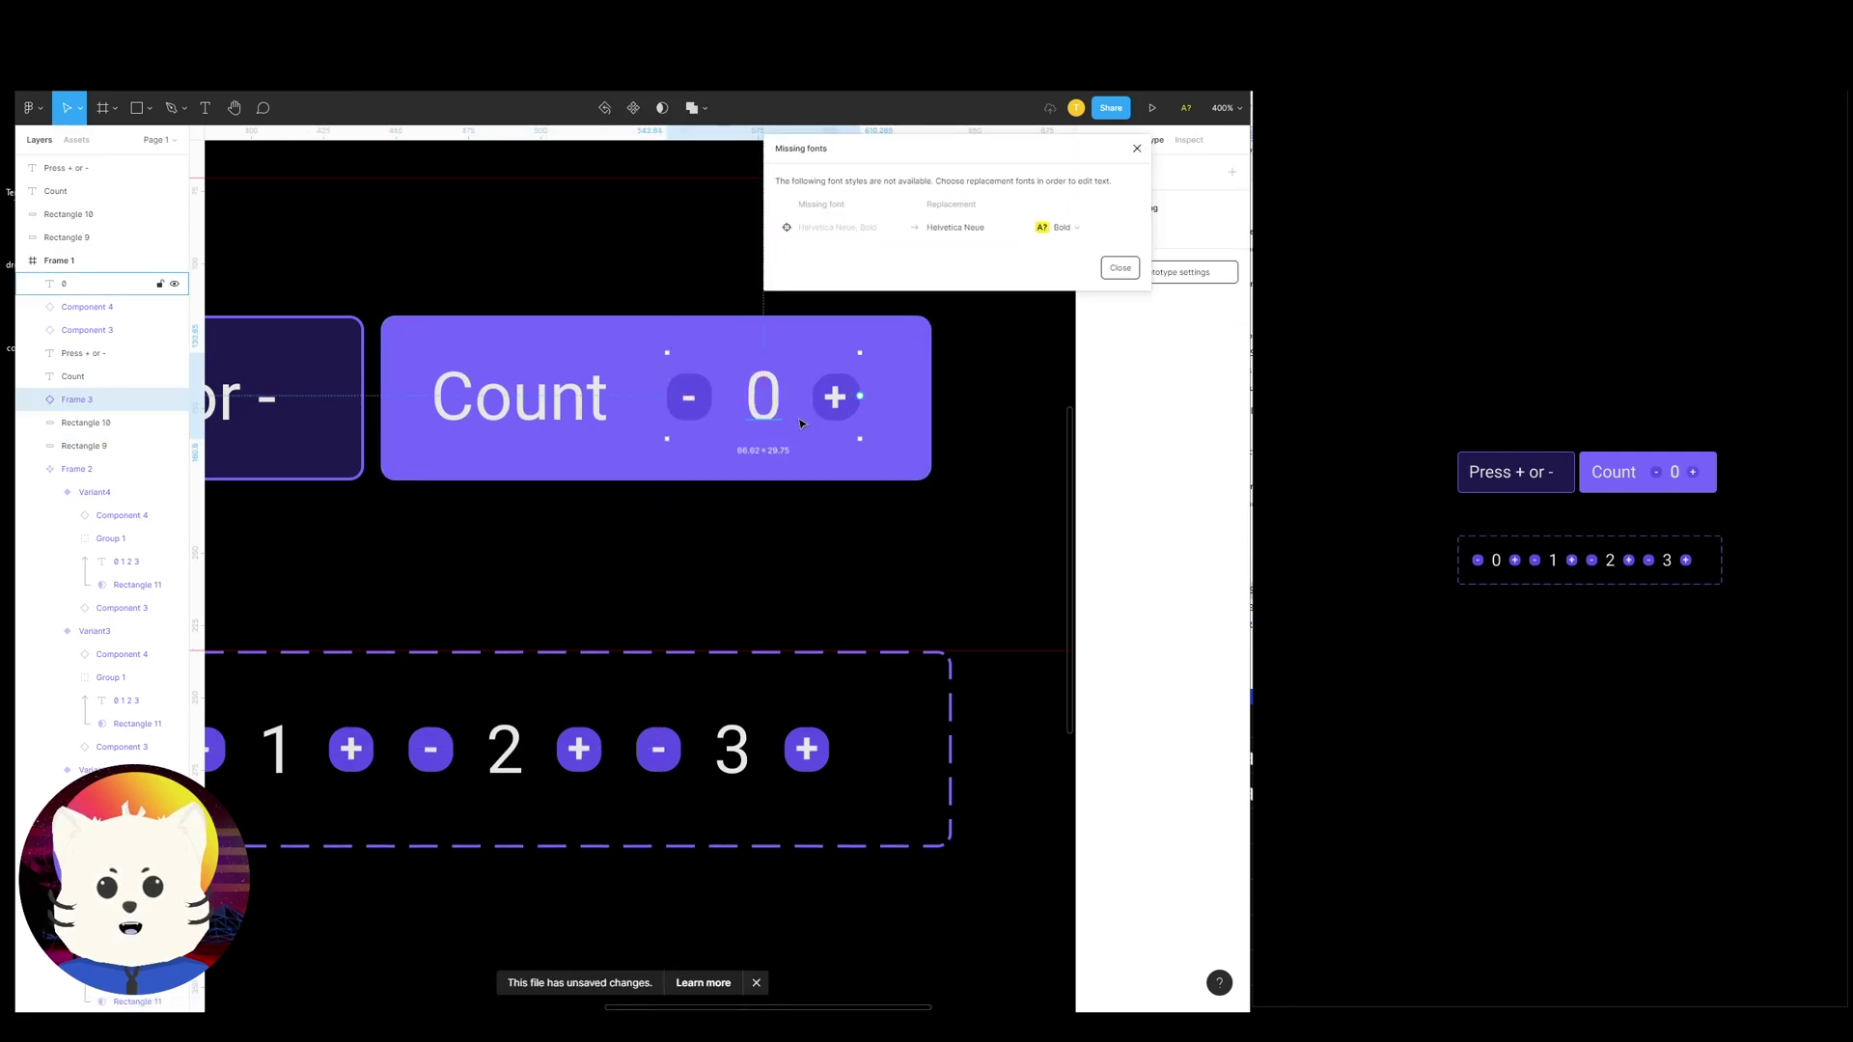
# Delete the Count card's old loose 0, plus and minus elements, keeping the counter instance
pyautogui.doubleClick(840, 406)
pyautogui.click(762, 414)
pyautogui.press('Delete')
pyautogui.click(835, 403)
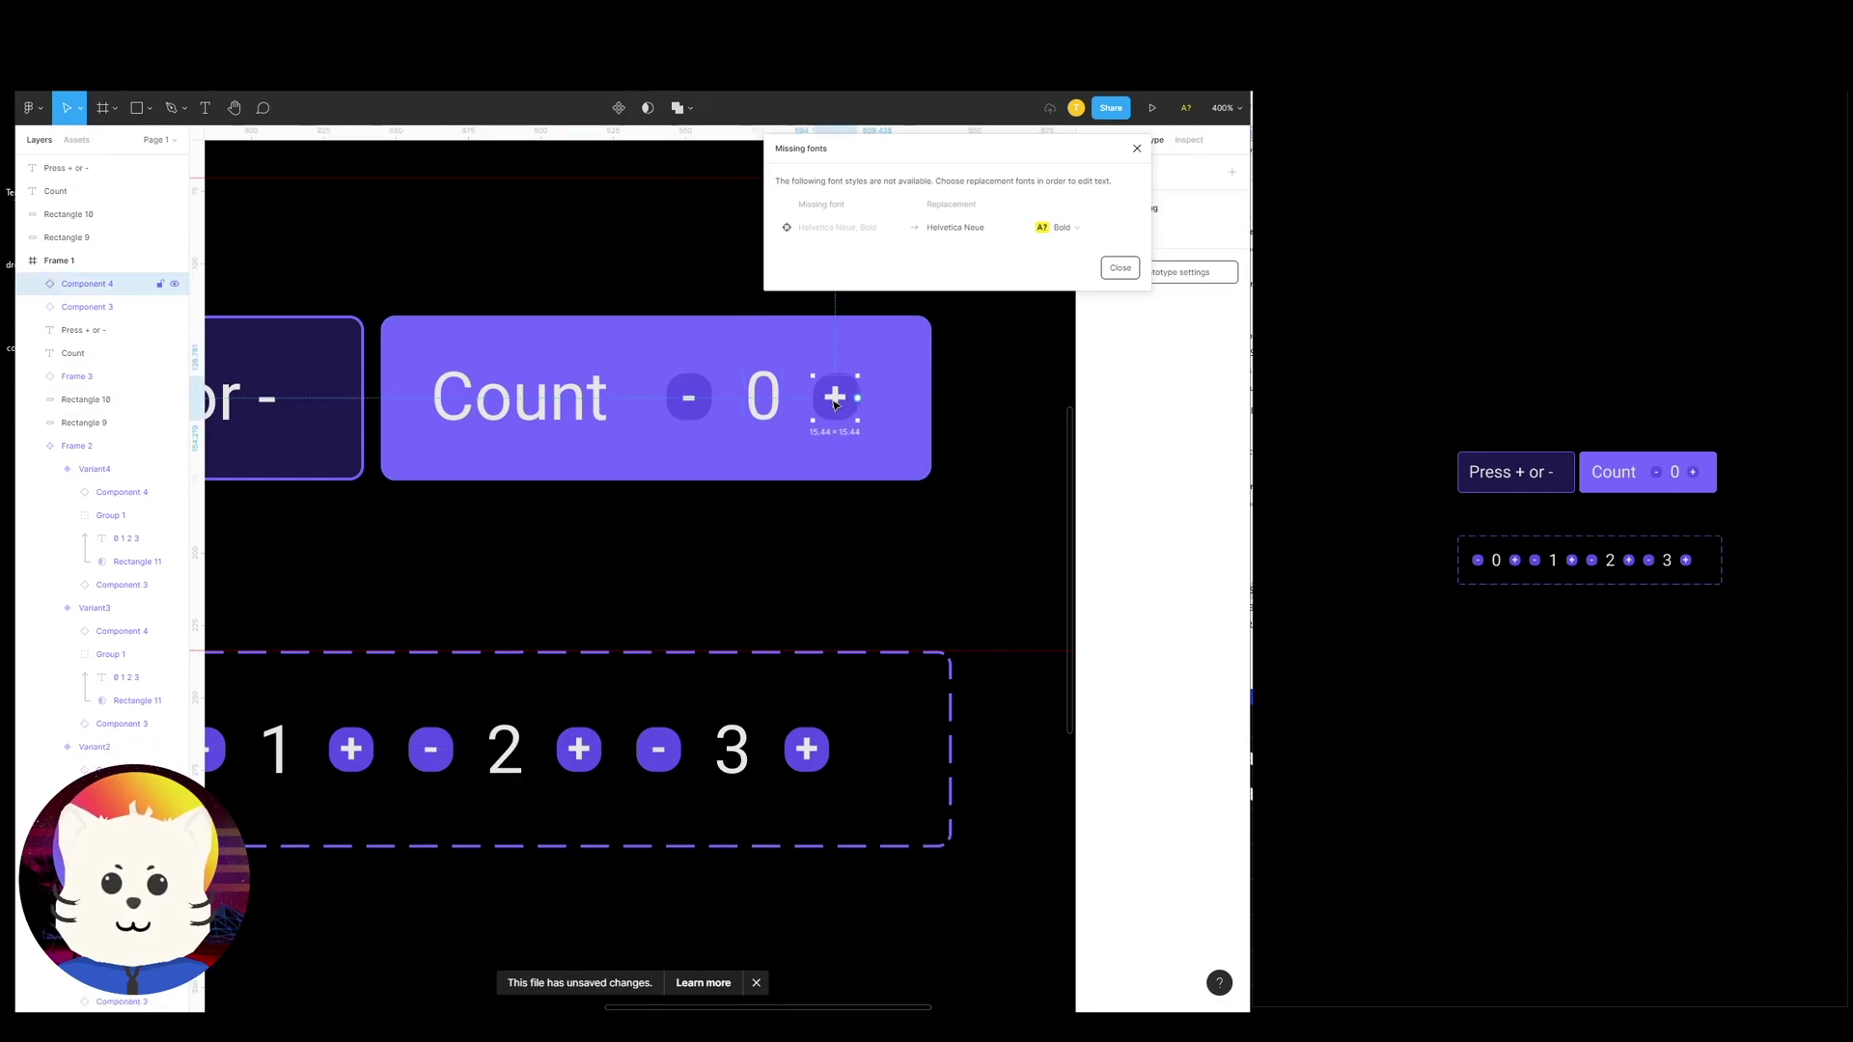
pyautogui.press('Delete')
pyautogui.click(699, 402)
pyautogui.press('Delete')
pyautogui.click(757, 415)
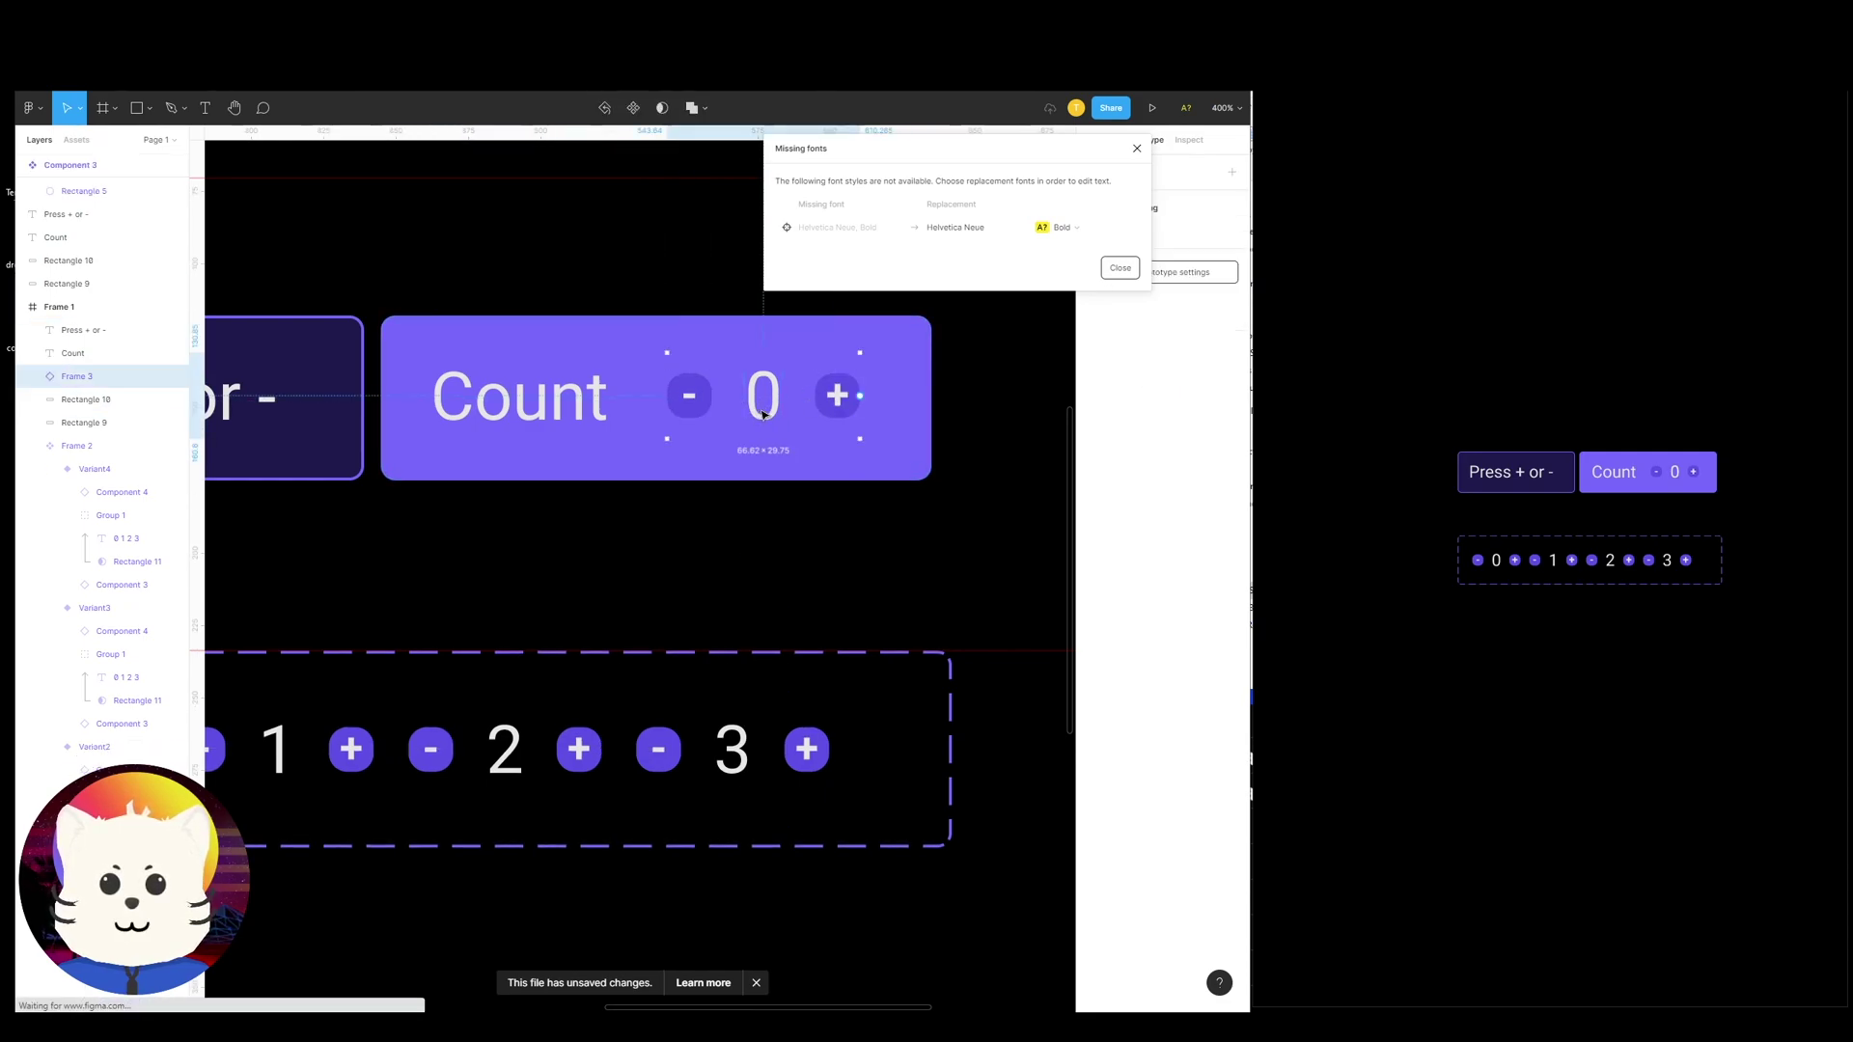
# Test the counter by incrementing the Count card in the prototype preview
pyautogui.hscroll(-2, 643, 162)
pyautogui.press('Tab')
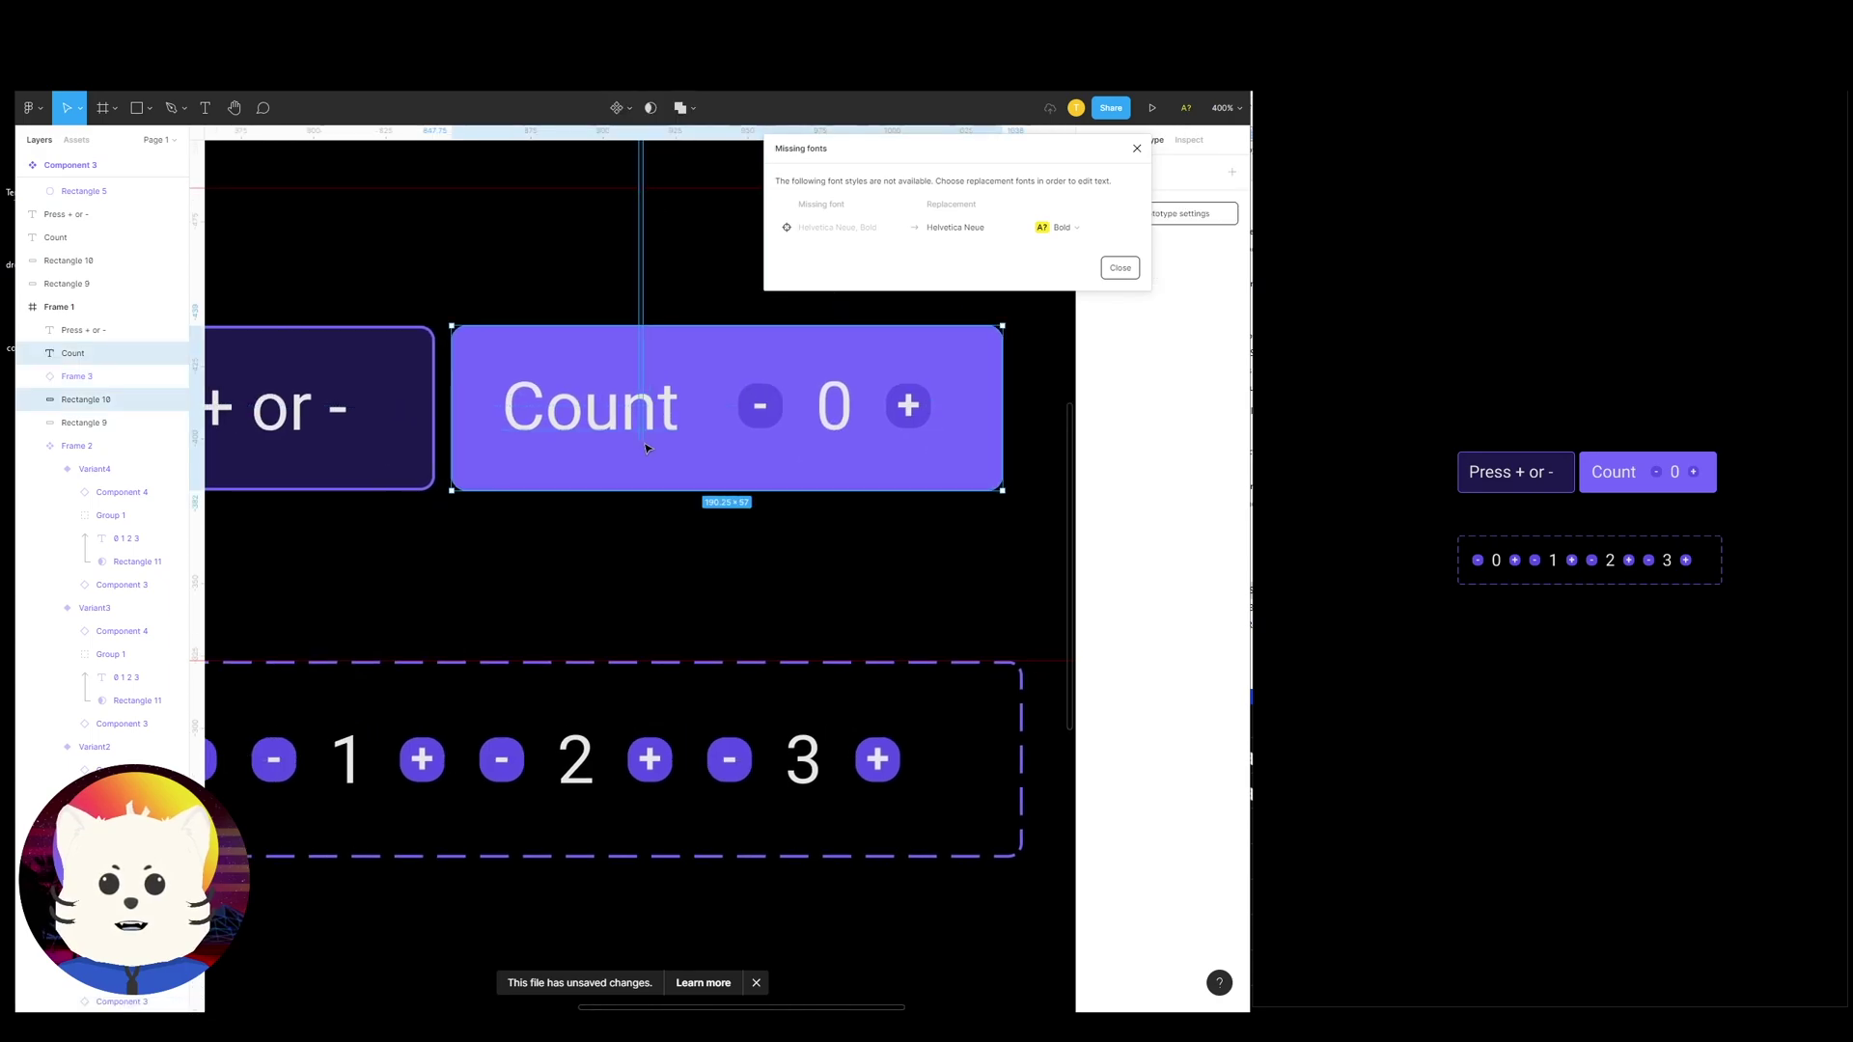
pyautogui.moveTo(662, 138); pyautogui.dragTo(614, 430)
pyautogui.moveTo(824, 562); pyautogui.dragTo(786, 513)
pyautogui.press('-')
pyautogui.press('-')
pyautogui.press('+')
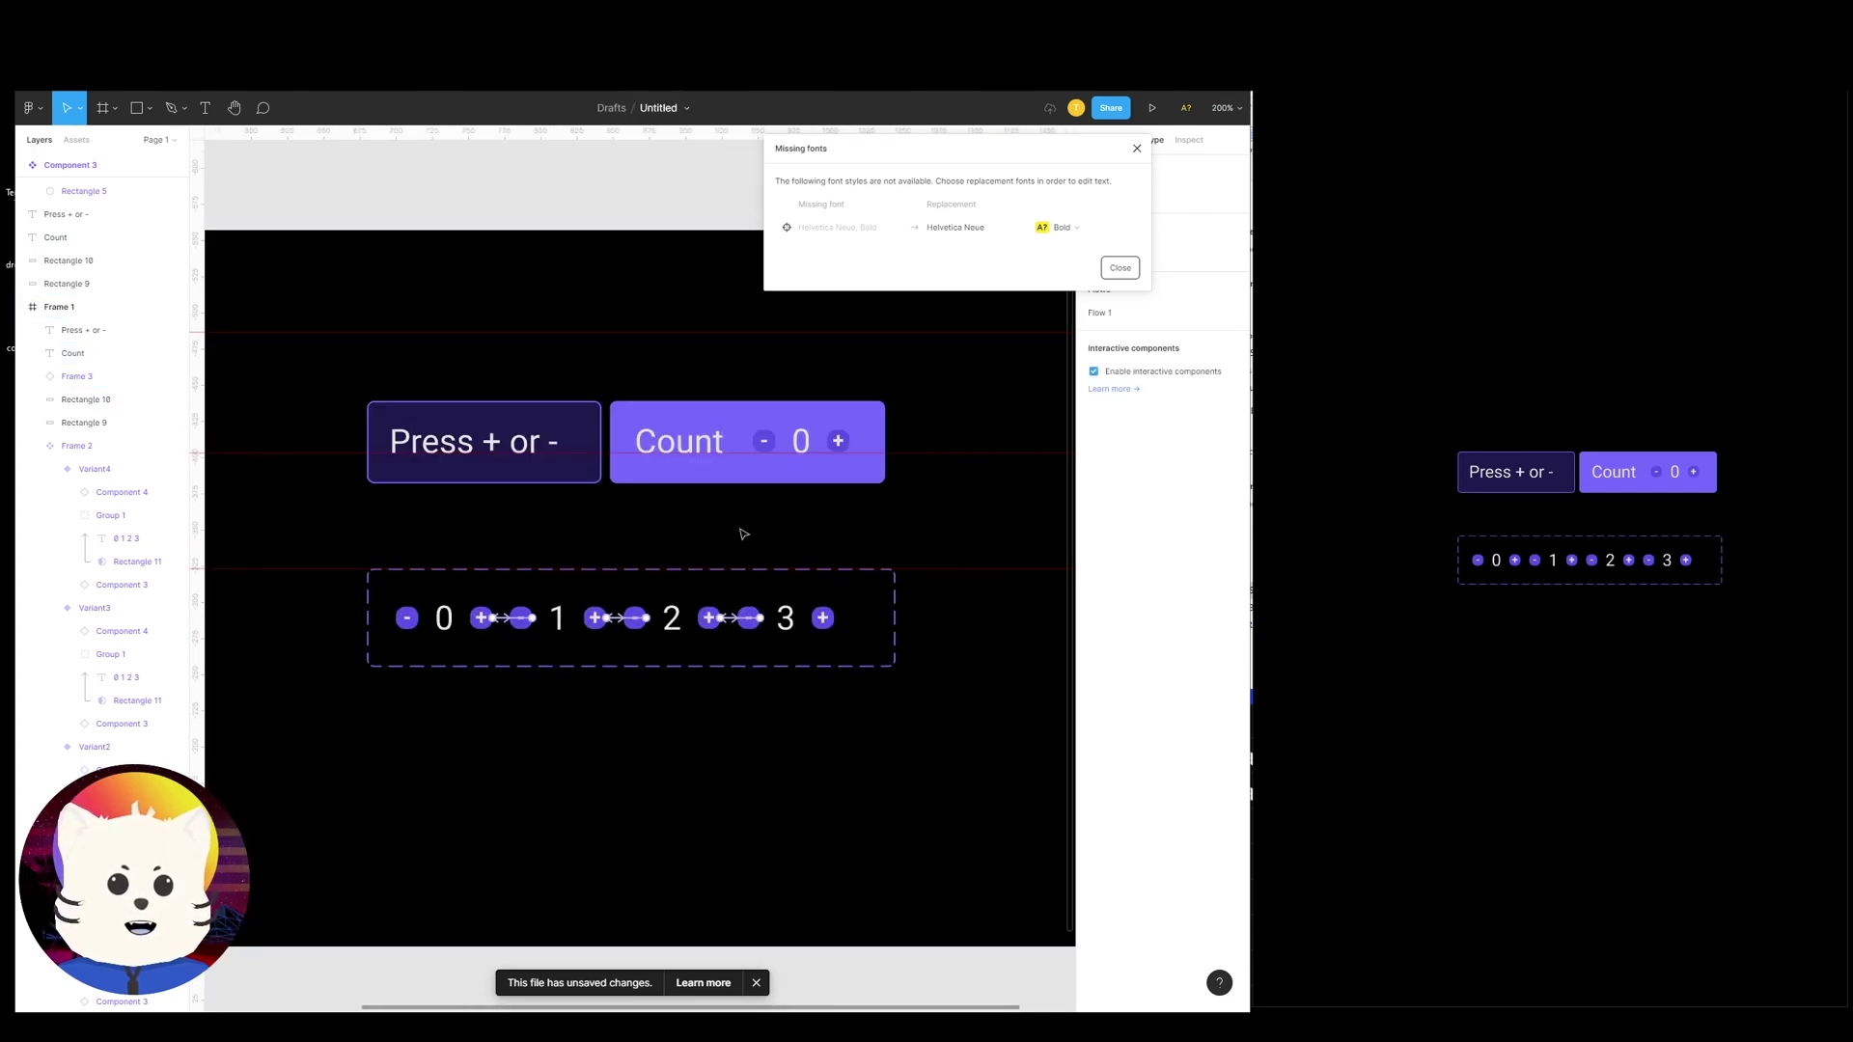
pyautogui.moveTo(654, 531); pyautogui.dragTo(763, 528)
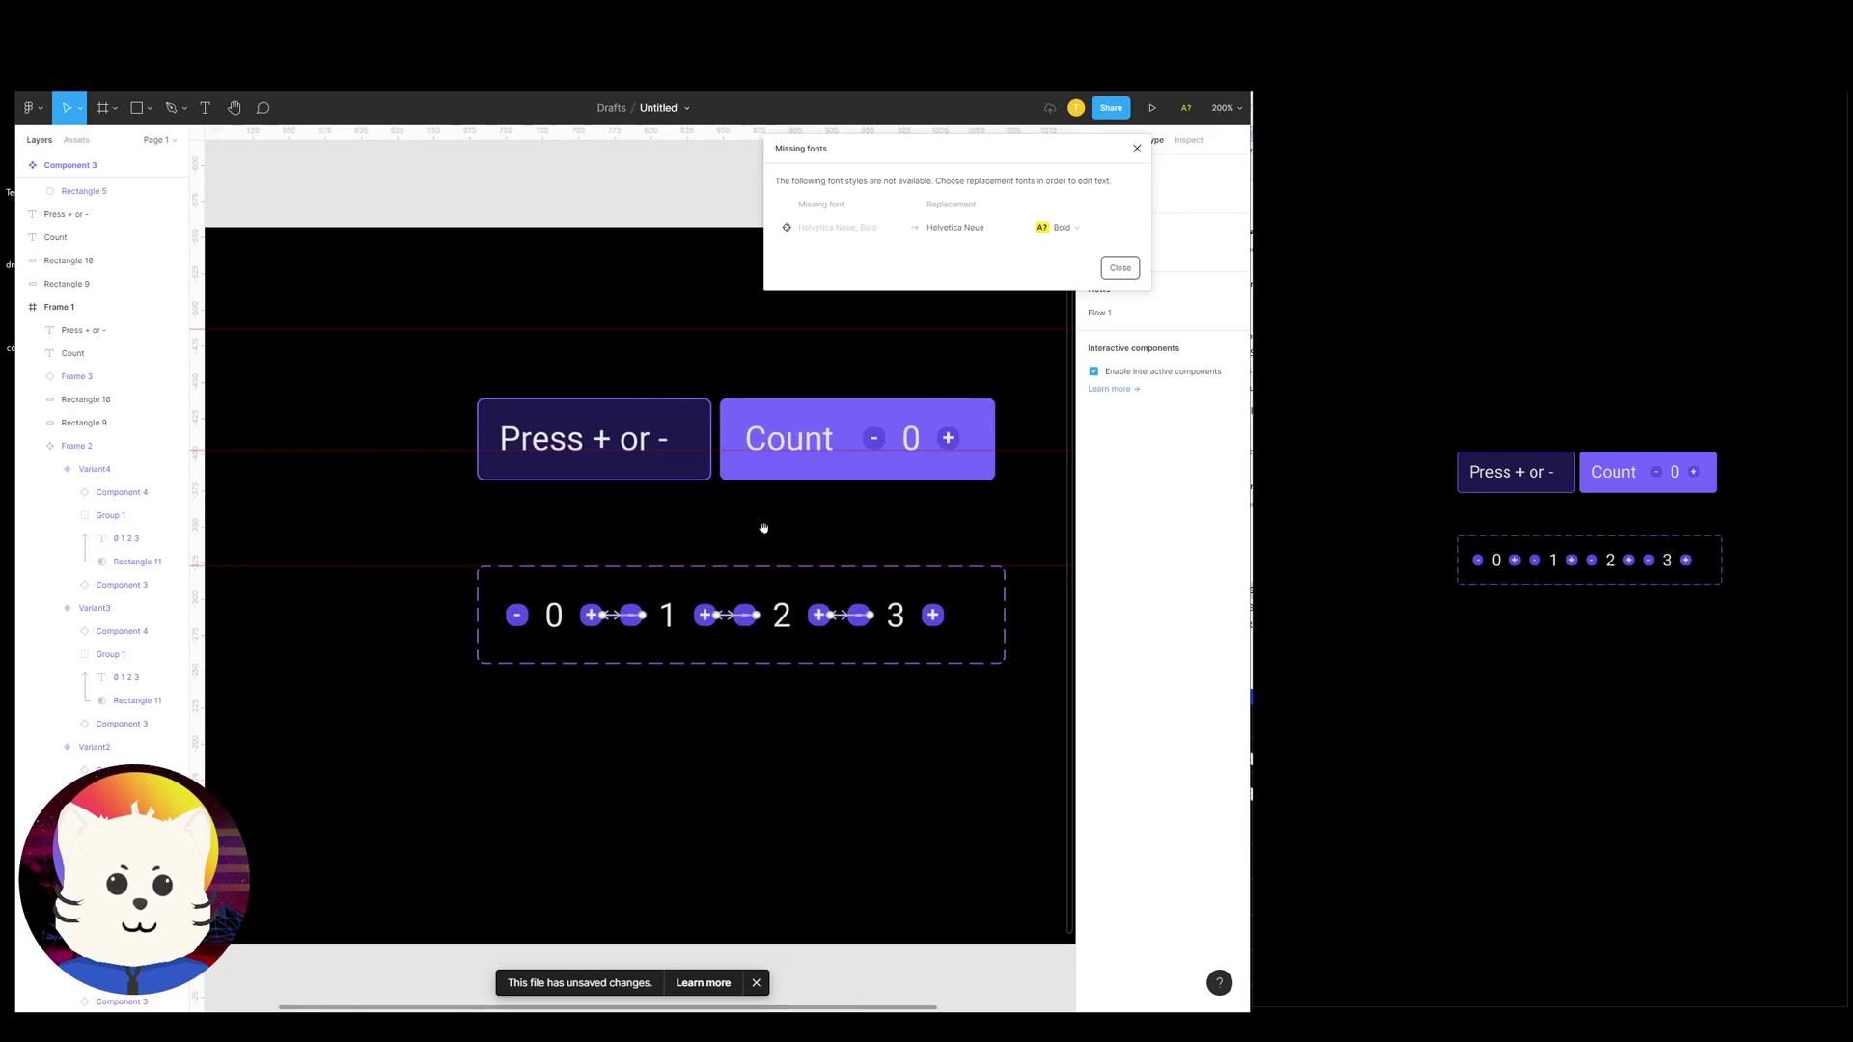
pyautogui.click(1695, 475)
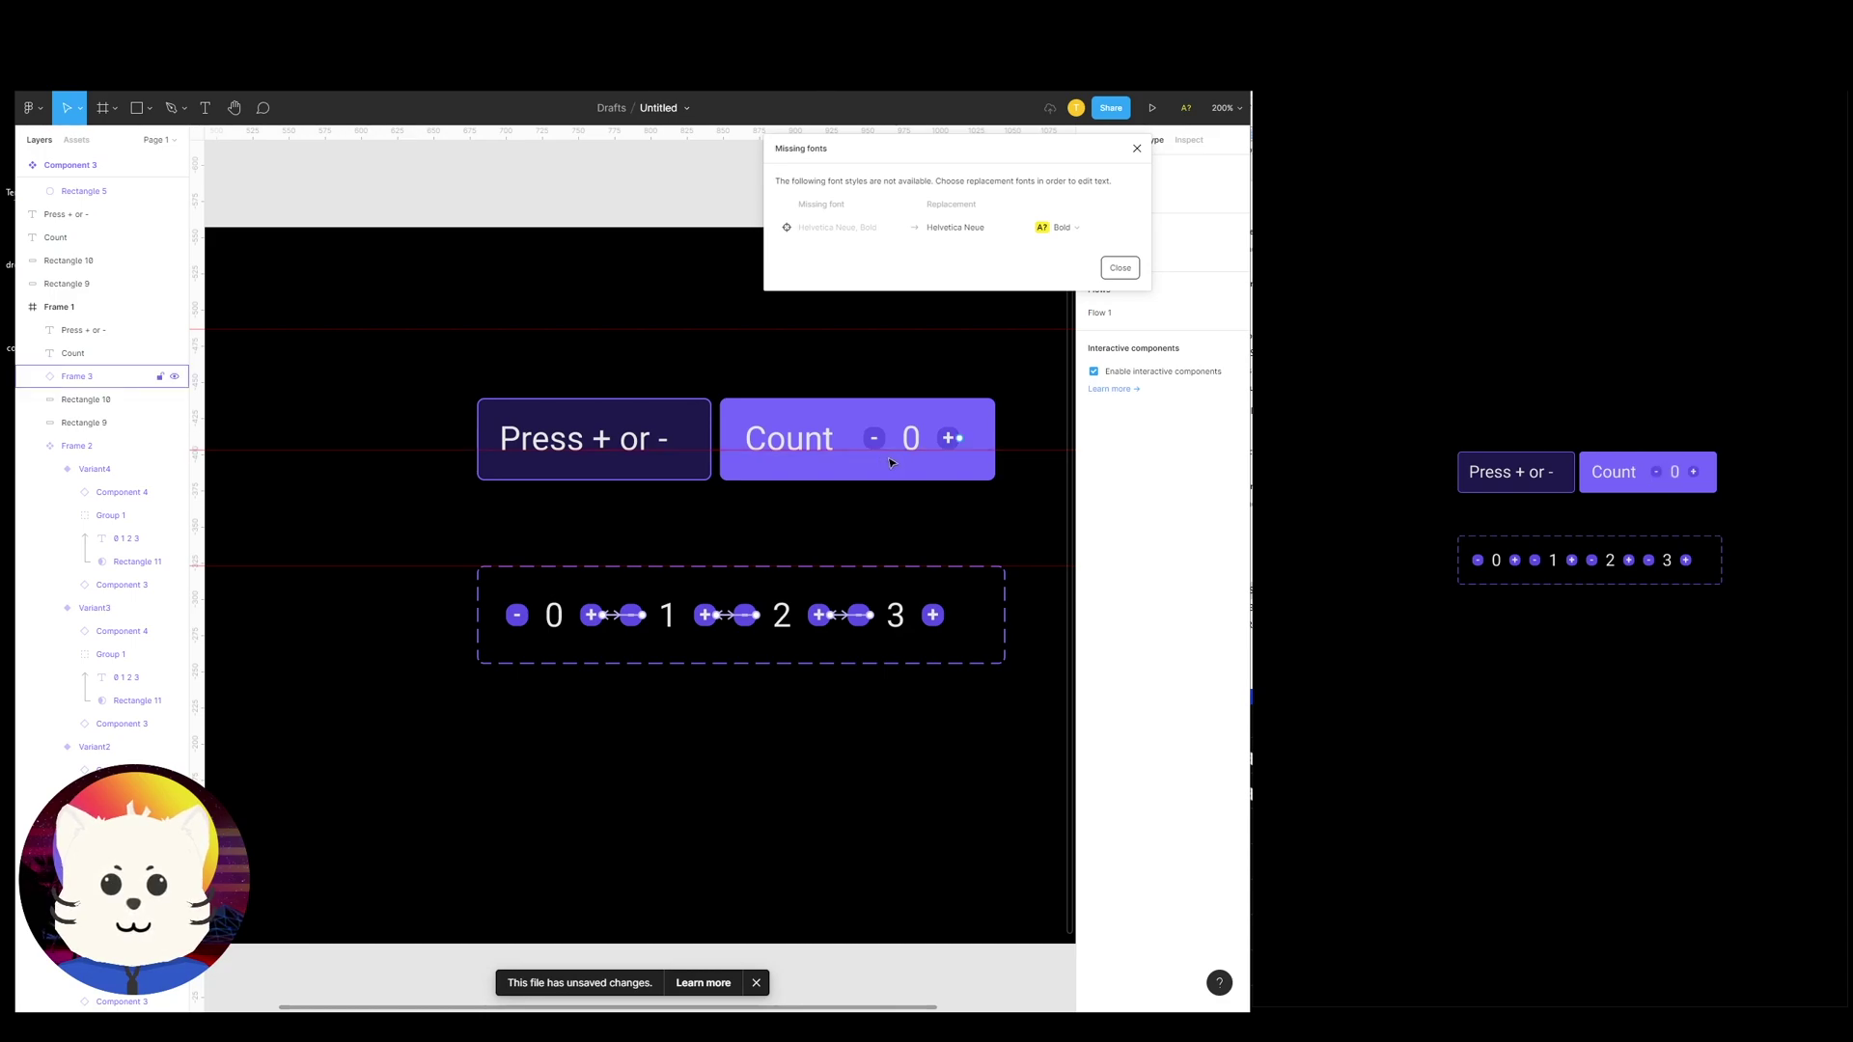
pyautogui.click(931, 469)
pyautogui.moveTo(931, 469); pyautogui.dragTo(927, 431)
pyautogui.hotkey('ctrl', 'z')
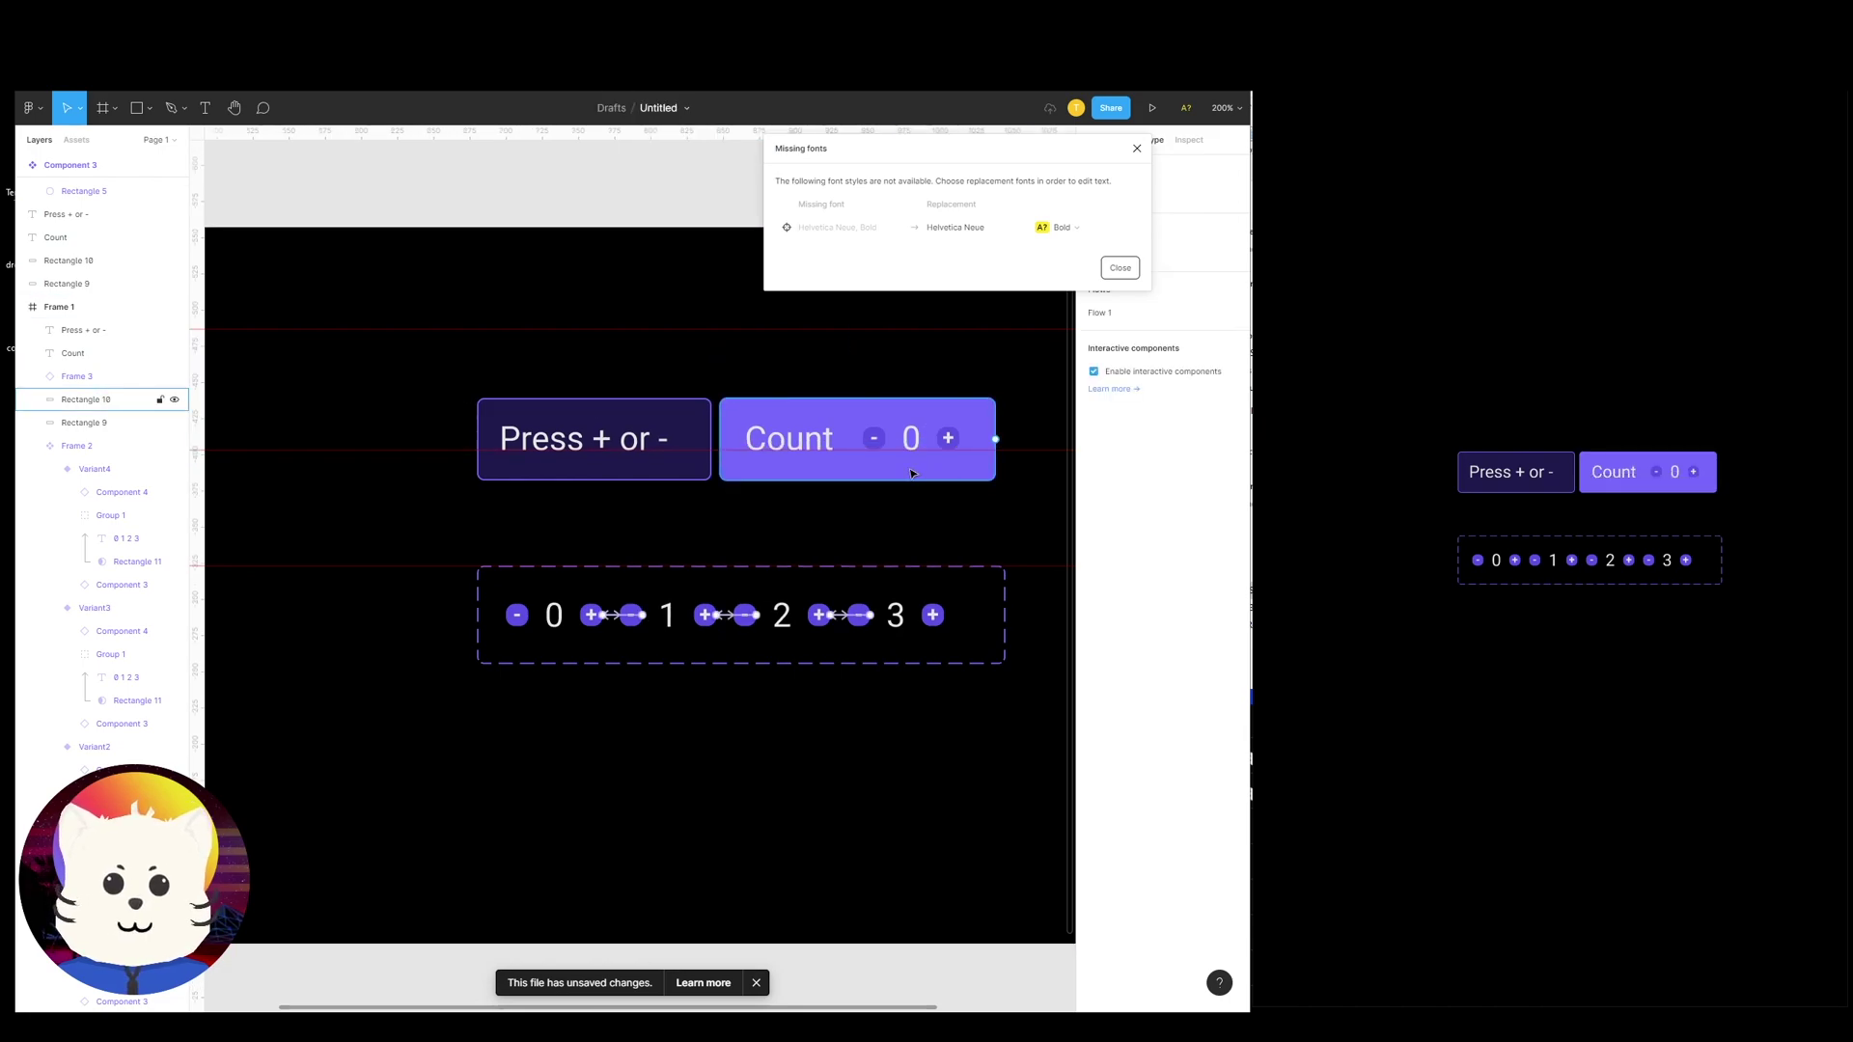
# Move the "Press + or -" and "Count" cards in Frame 1 down, closer to the variant set
pyautogui.hotkey('shift', '0')
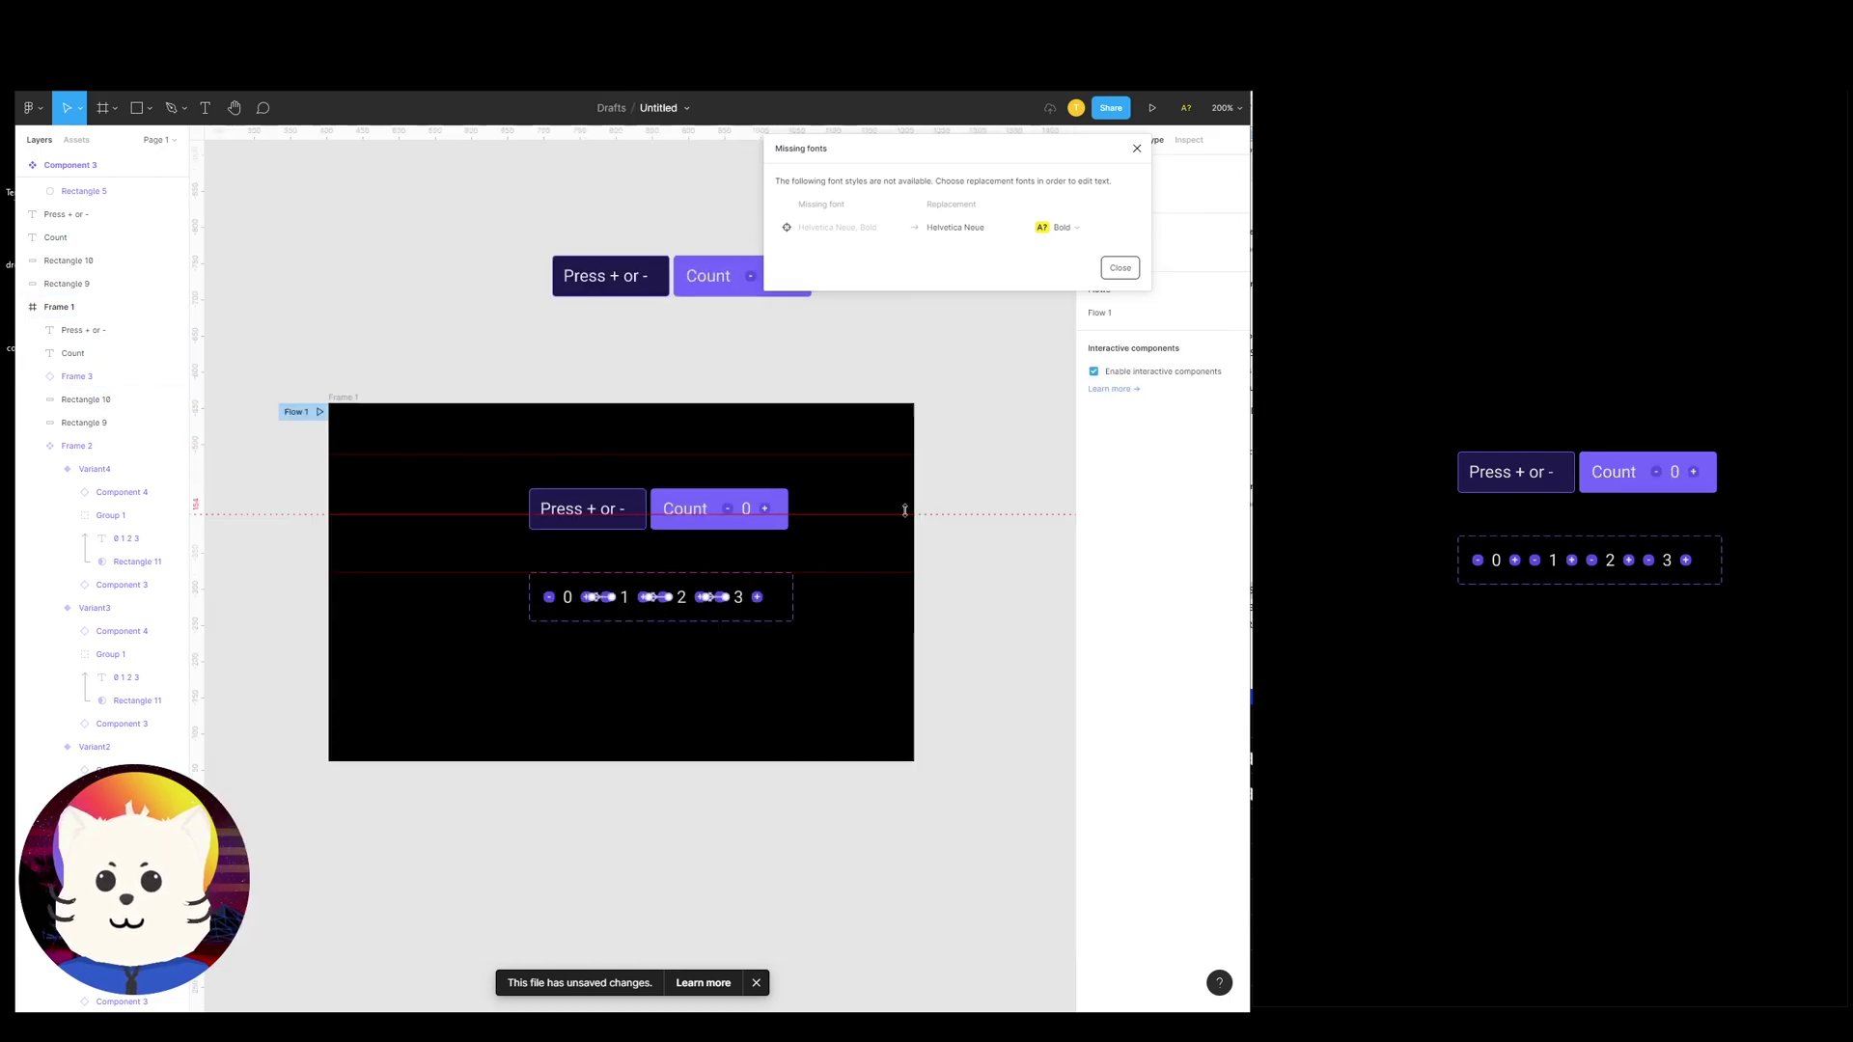
pyautogui.moveTo(834, 495); pyautogui.dragTo(857, 455)
pyautogui.moveTo(875, 562); pyautogui.dragTo(670, 592)
pyautogui.scroll(5, 798, 483)
pyautogui.click(675, 592)
# Examine the nested minus button inside the Count card's counter instance
pyautogui.doubleClick(709, 486)
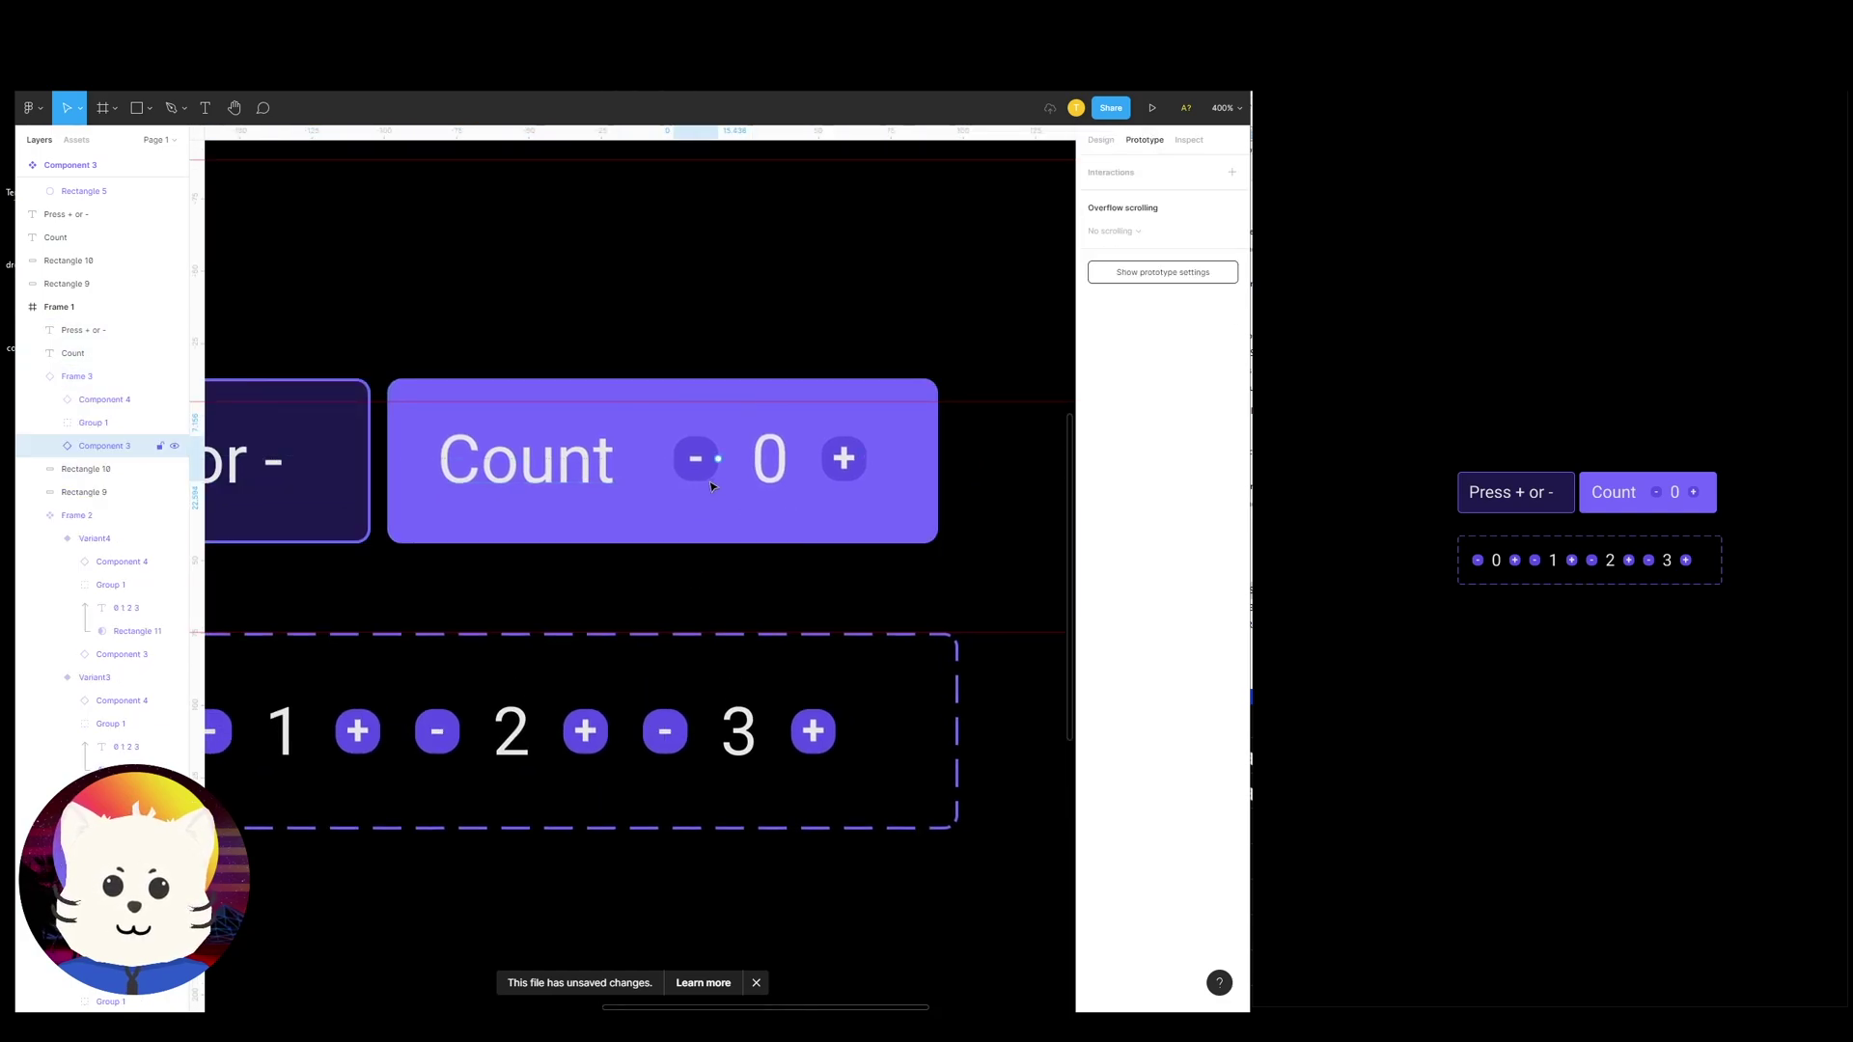
pyautogui.doubleClick(706, 475)
pyautogui.moveTo(699, 477); pyautogui.dragTo(704, 579)
pyautogui.click(721, 419)
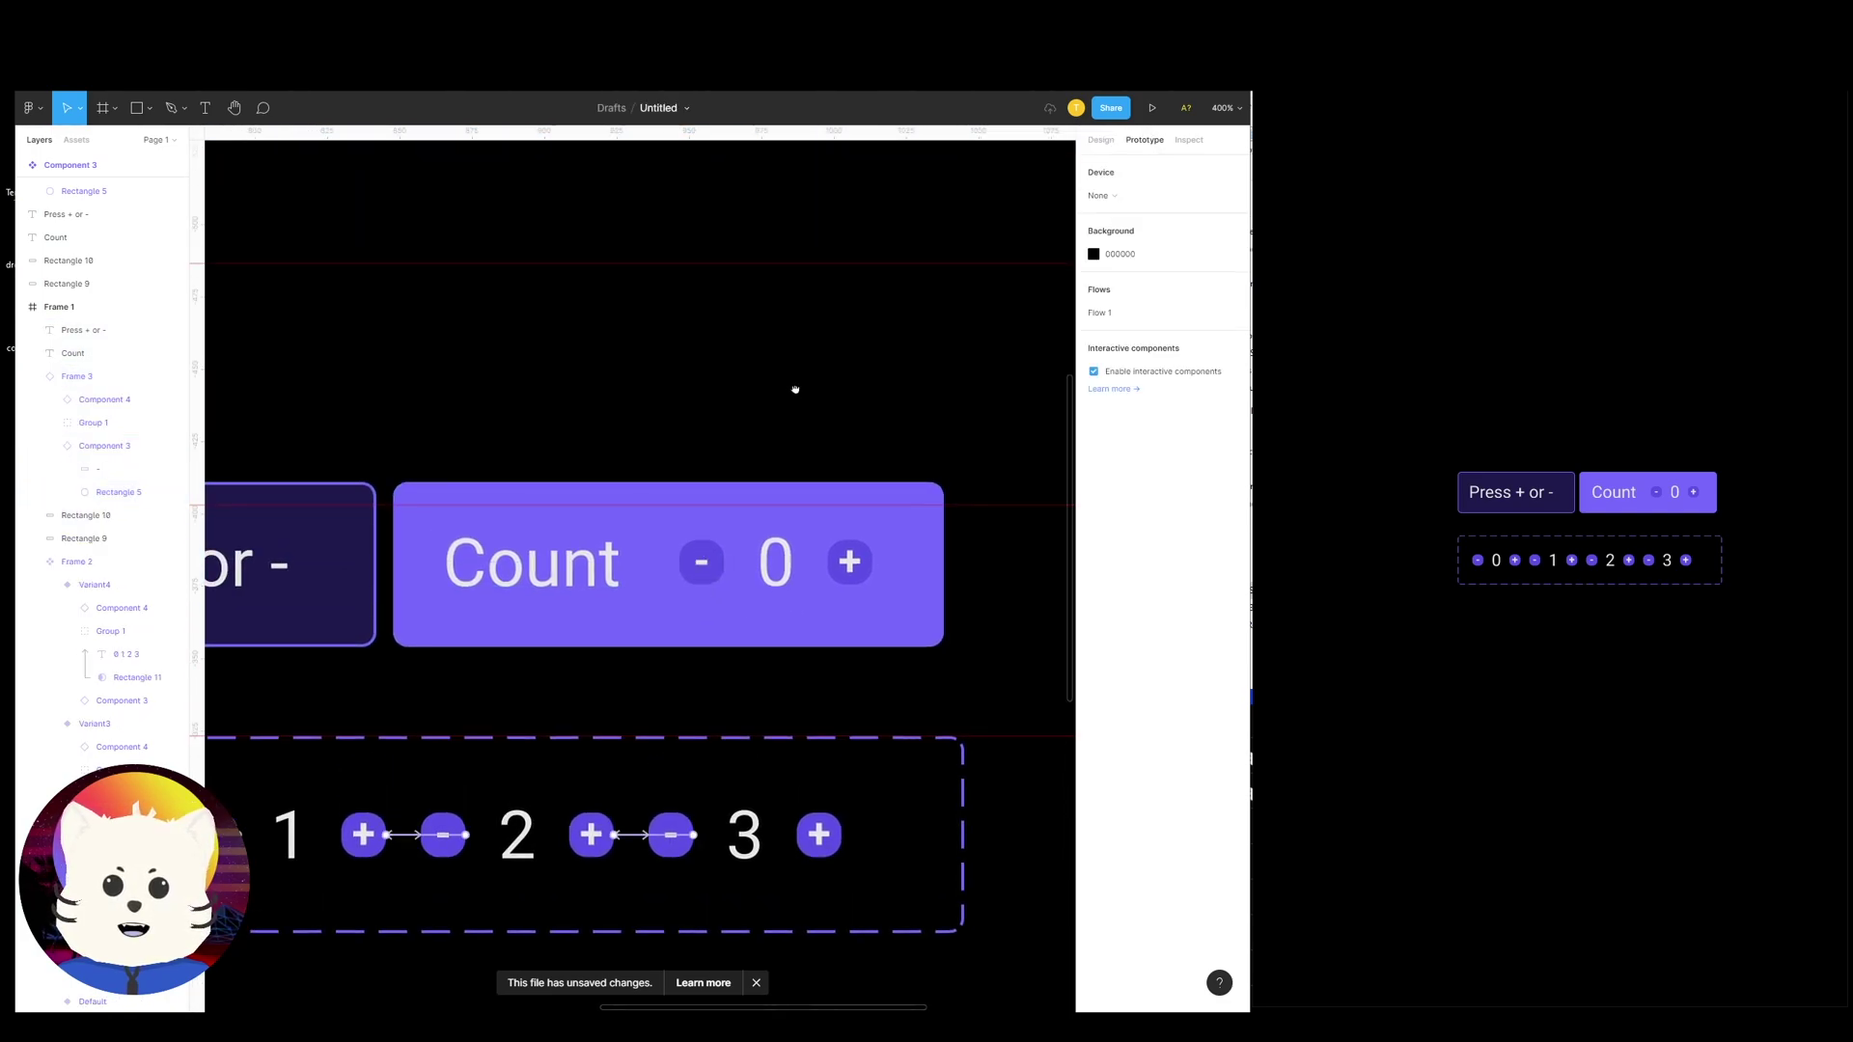
# Try moving the main plus component in the original Count card above Frame 1, and return it to its place
pyautogui.moveTo(694, 425); pyautogui.dragTo(701, 750)
pyautogui.scroll(-6, 701, 749)
pyautogui.scroll(1, 869, 541)
pyautogui.click(944, 366)
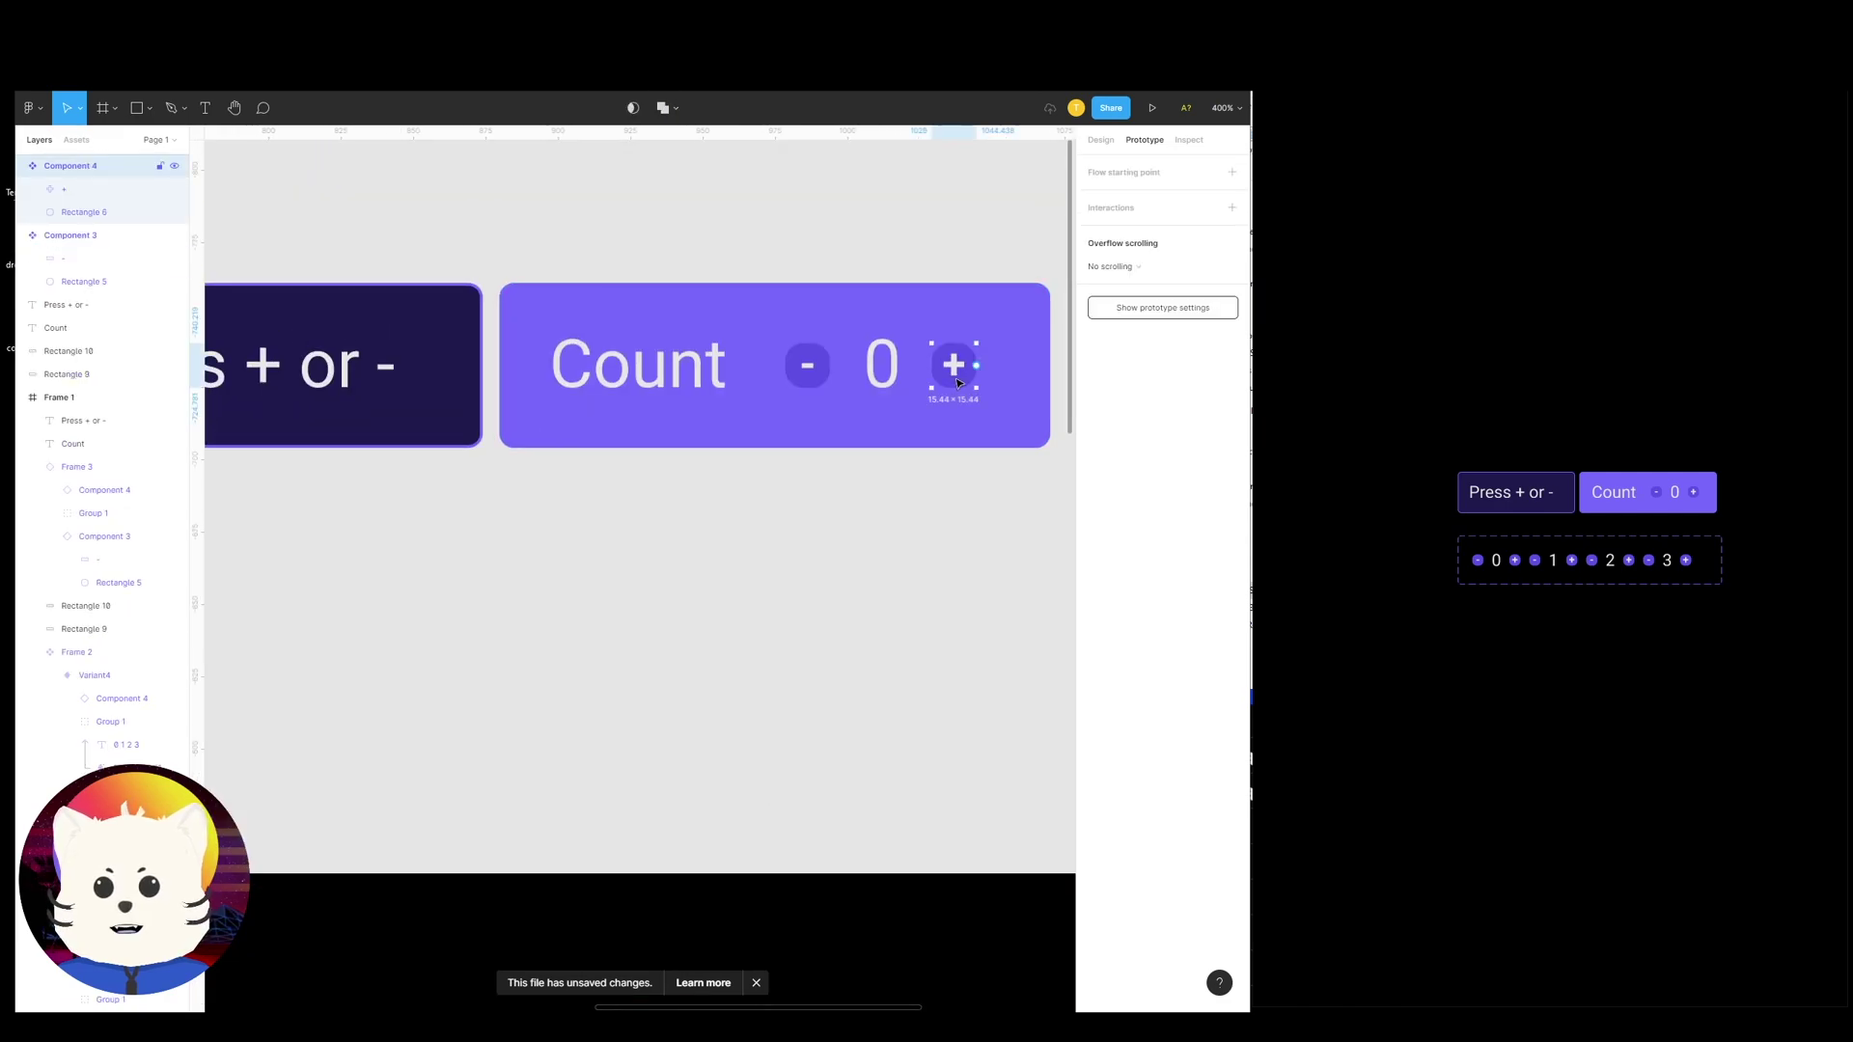
pyautogui.moveTo(938, 368); pyautogui.dragTo(961, 376)
pyautogui.moveTo(772, 846); pyautogui.dragTo(721, 432)
pyautogui.scroll(-6, 721, 432)
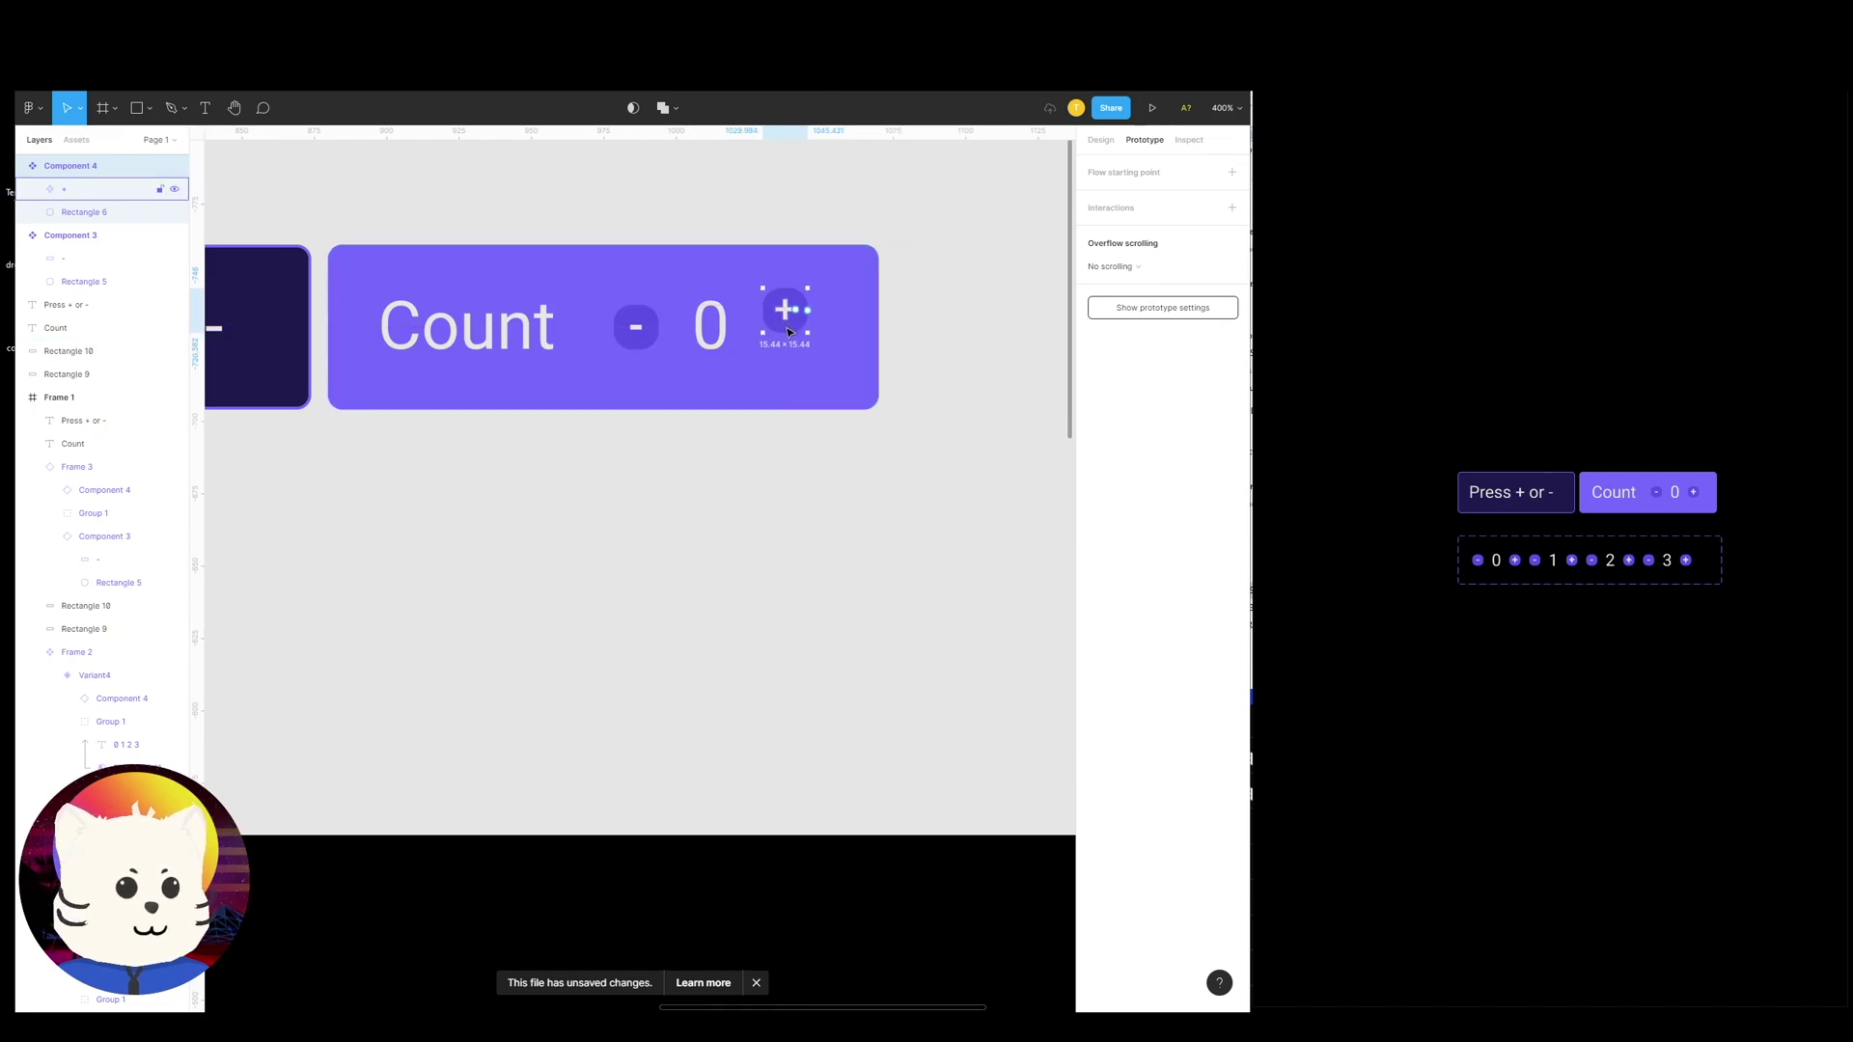
pyautogui.scroll(-2, 717, 559)
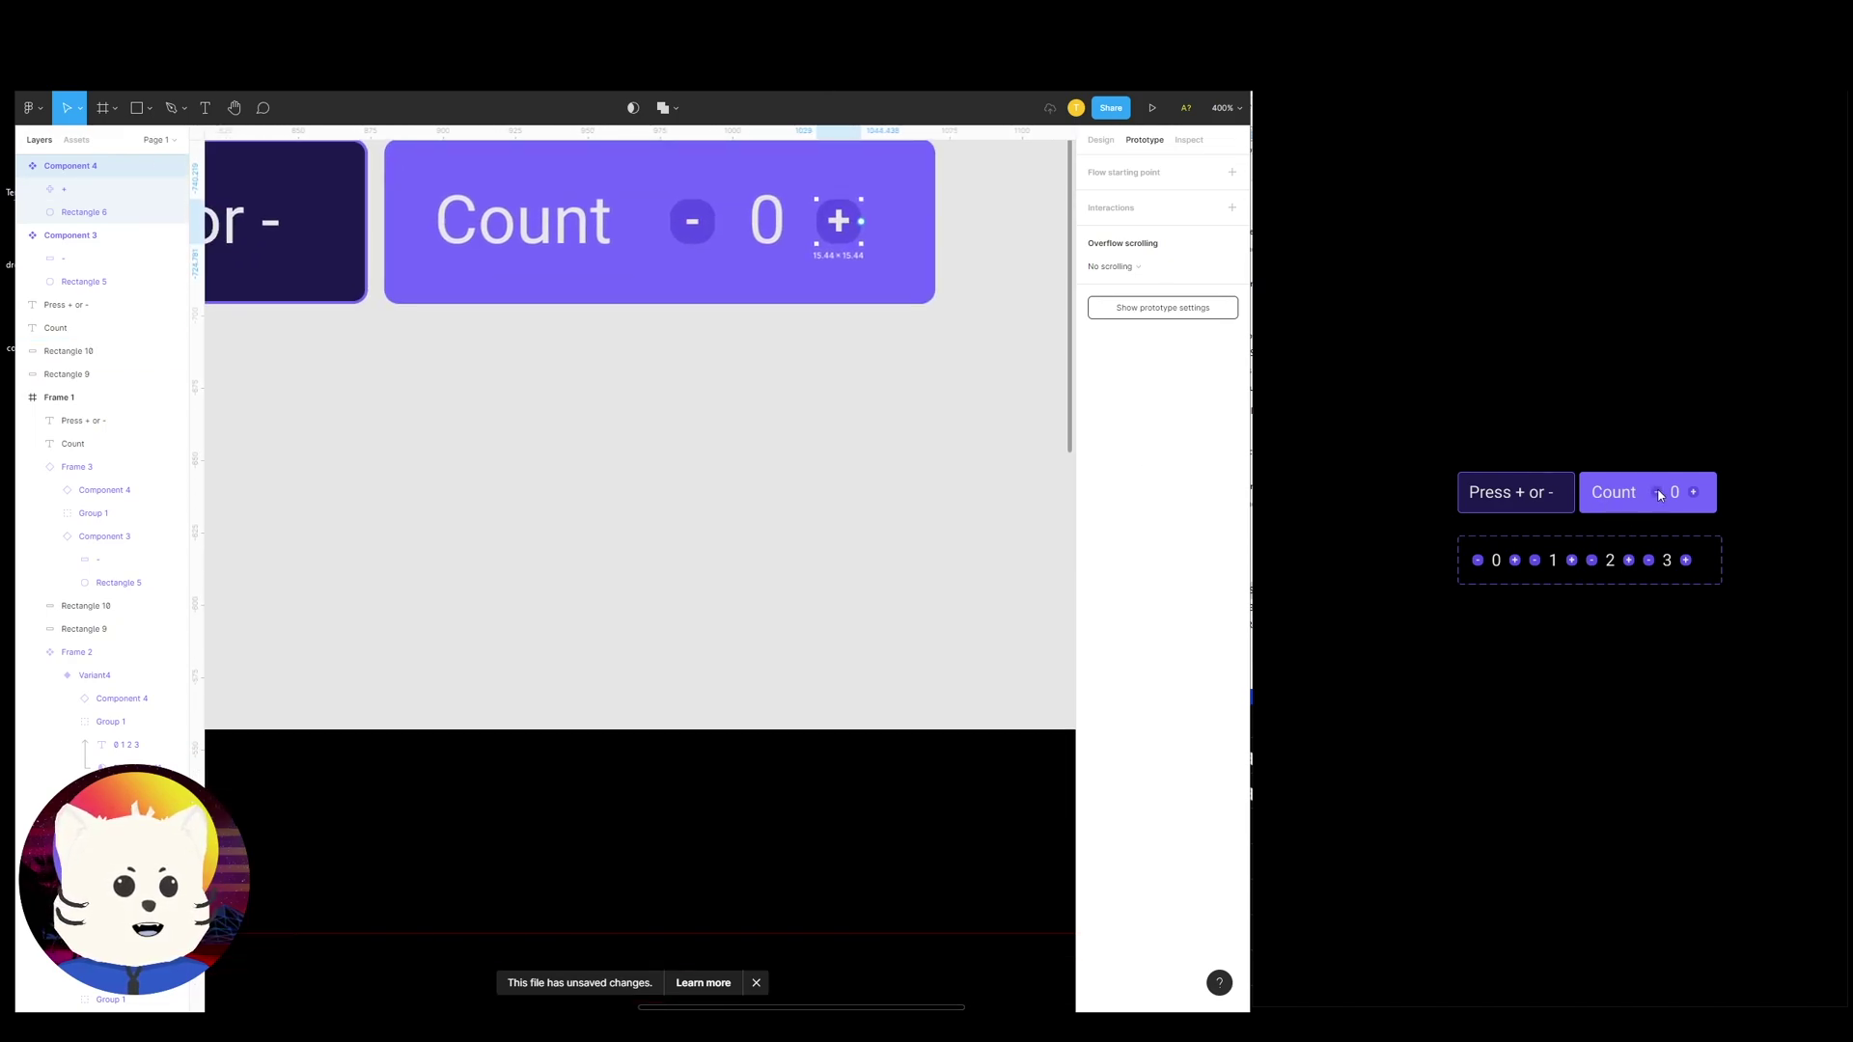
# Try moving the 0 digit group inside the first variant of the set, and undo the move
pyautogui.scroll(-10, 858, 672)
pyautogui.hscroll(-4, 716, 513)
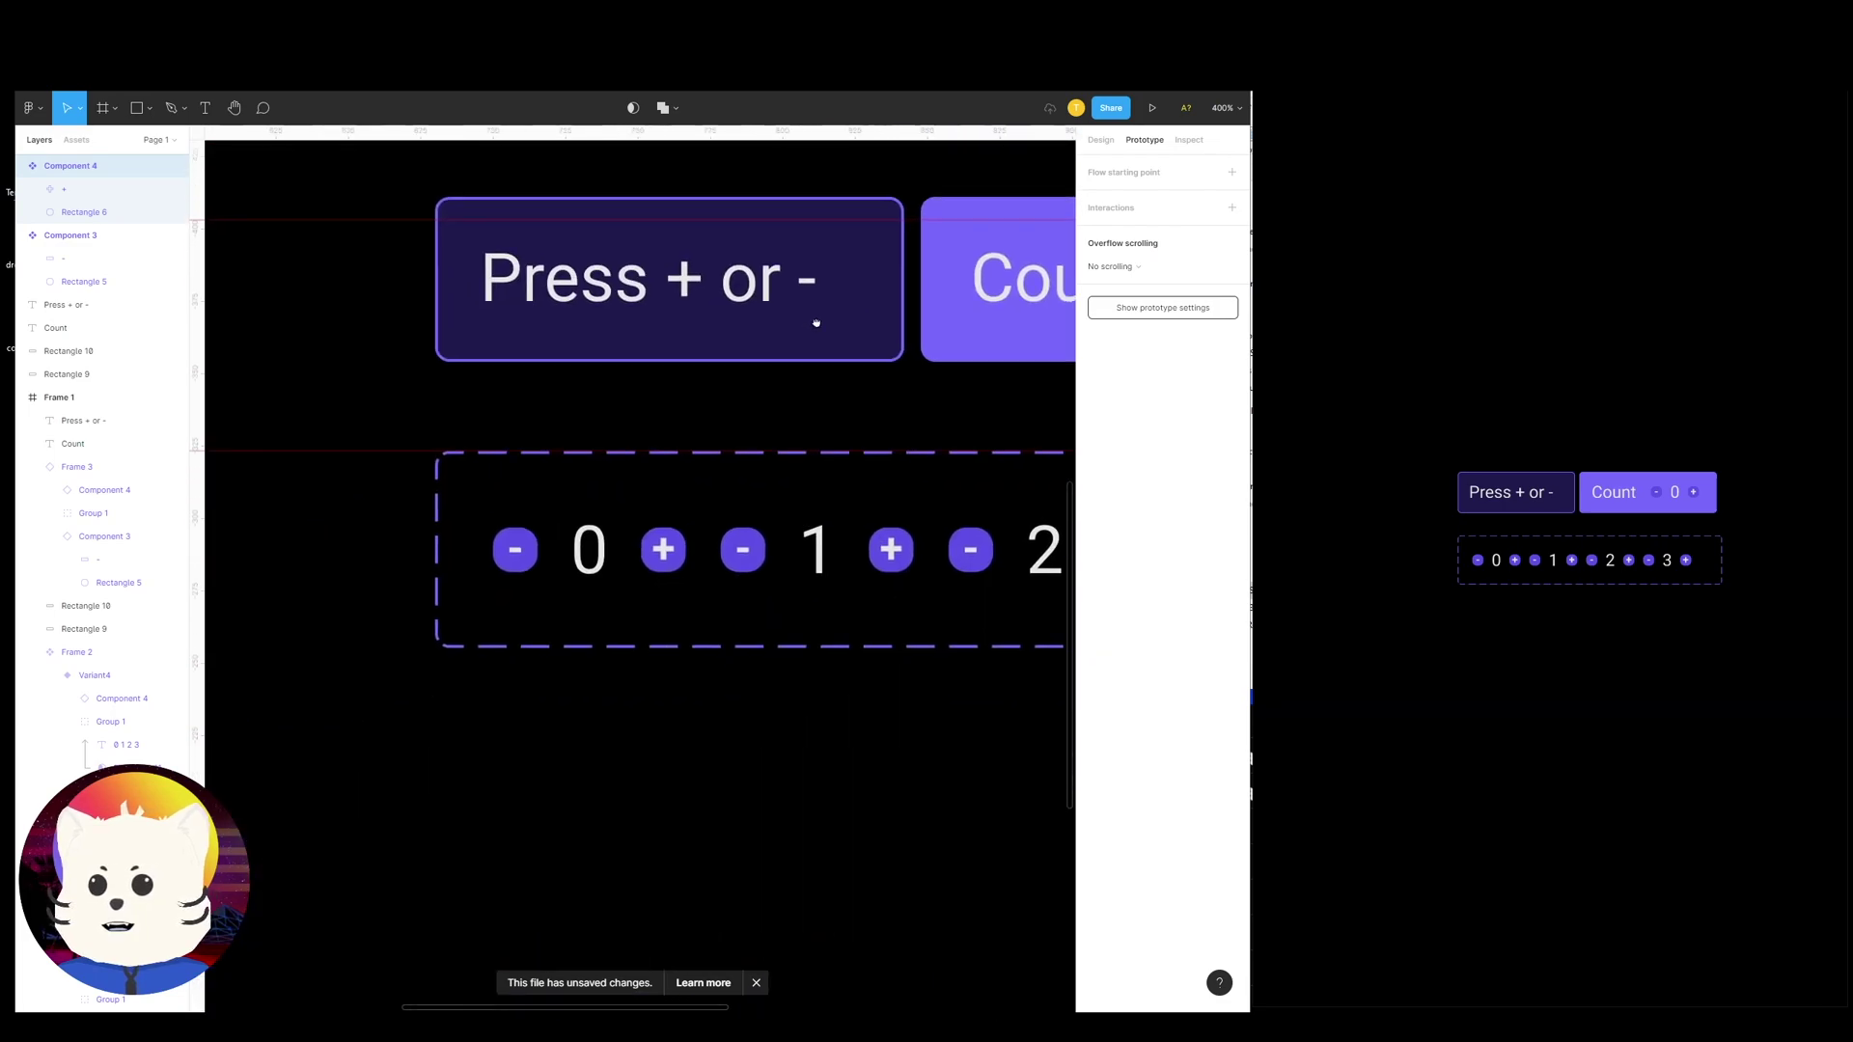
pyautogui.click(594, 581)
pyautogui.doubleClick(599, 574)
pyautogui.doubleClick(613, 565)
pyautogui.moveTo(613, 565); pyautogui.dragTo(649, 516)
pyautogui.hotkey('ctrl', 'z')
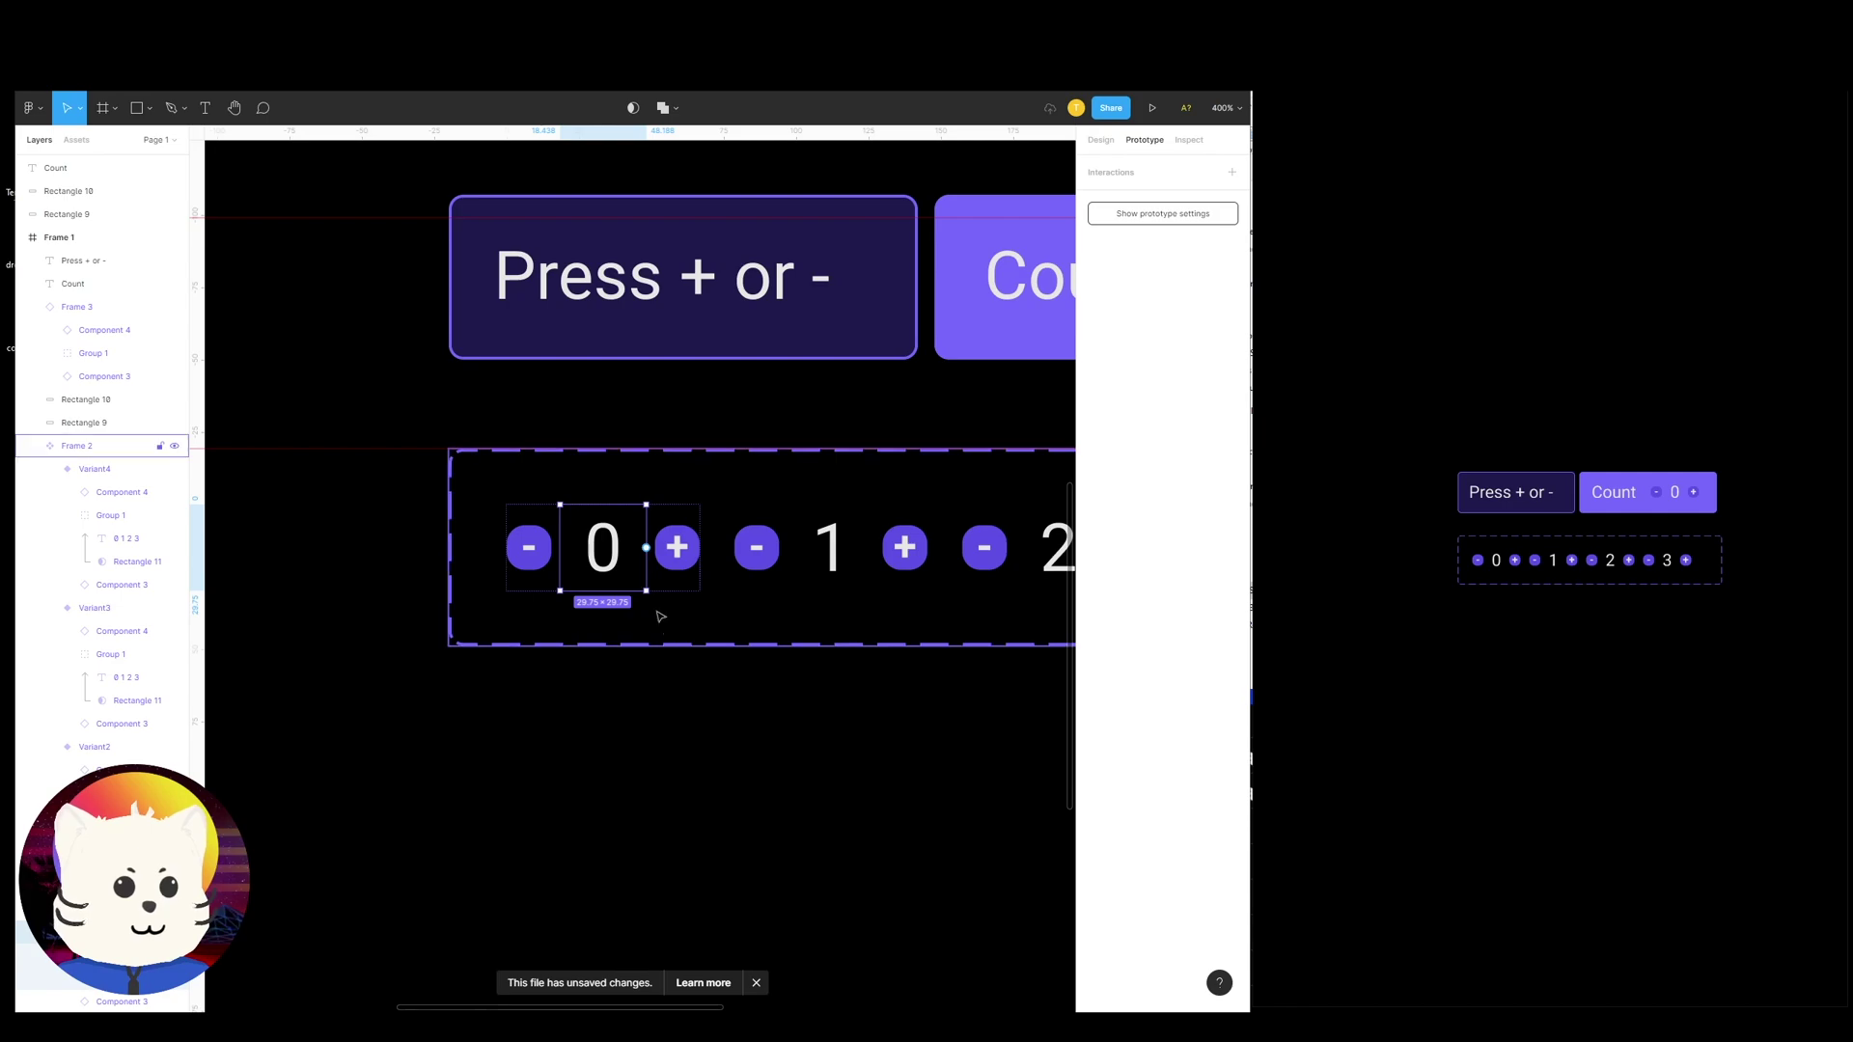
# Try moving the 1 digit group inside the second variant of the set, and undo the move
pyautogui.click(693, 657)
pyautogui.scroll(-1, 757, 617)
pyautogui.hscroll(1, 758, 618)
pyautogui.tripleClick(780, 544)
pyautogui.doubleClick(777, 537)
pyautogui.moveTo(778, 537); pyautogui.dragTo(807, 579)
pyautogui.hotkey('ctrl', 'z')
pyautogui.press('Escape')
# Examine the masked digit text strip nested inside the second variant of the counter set
pyautogui.moveTo(873, 649); pyautogui.dragTo(646, 620)
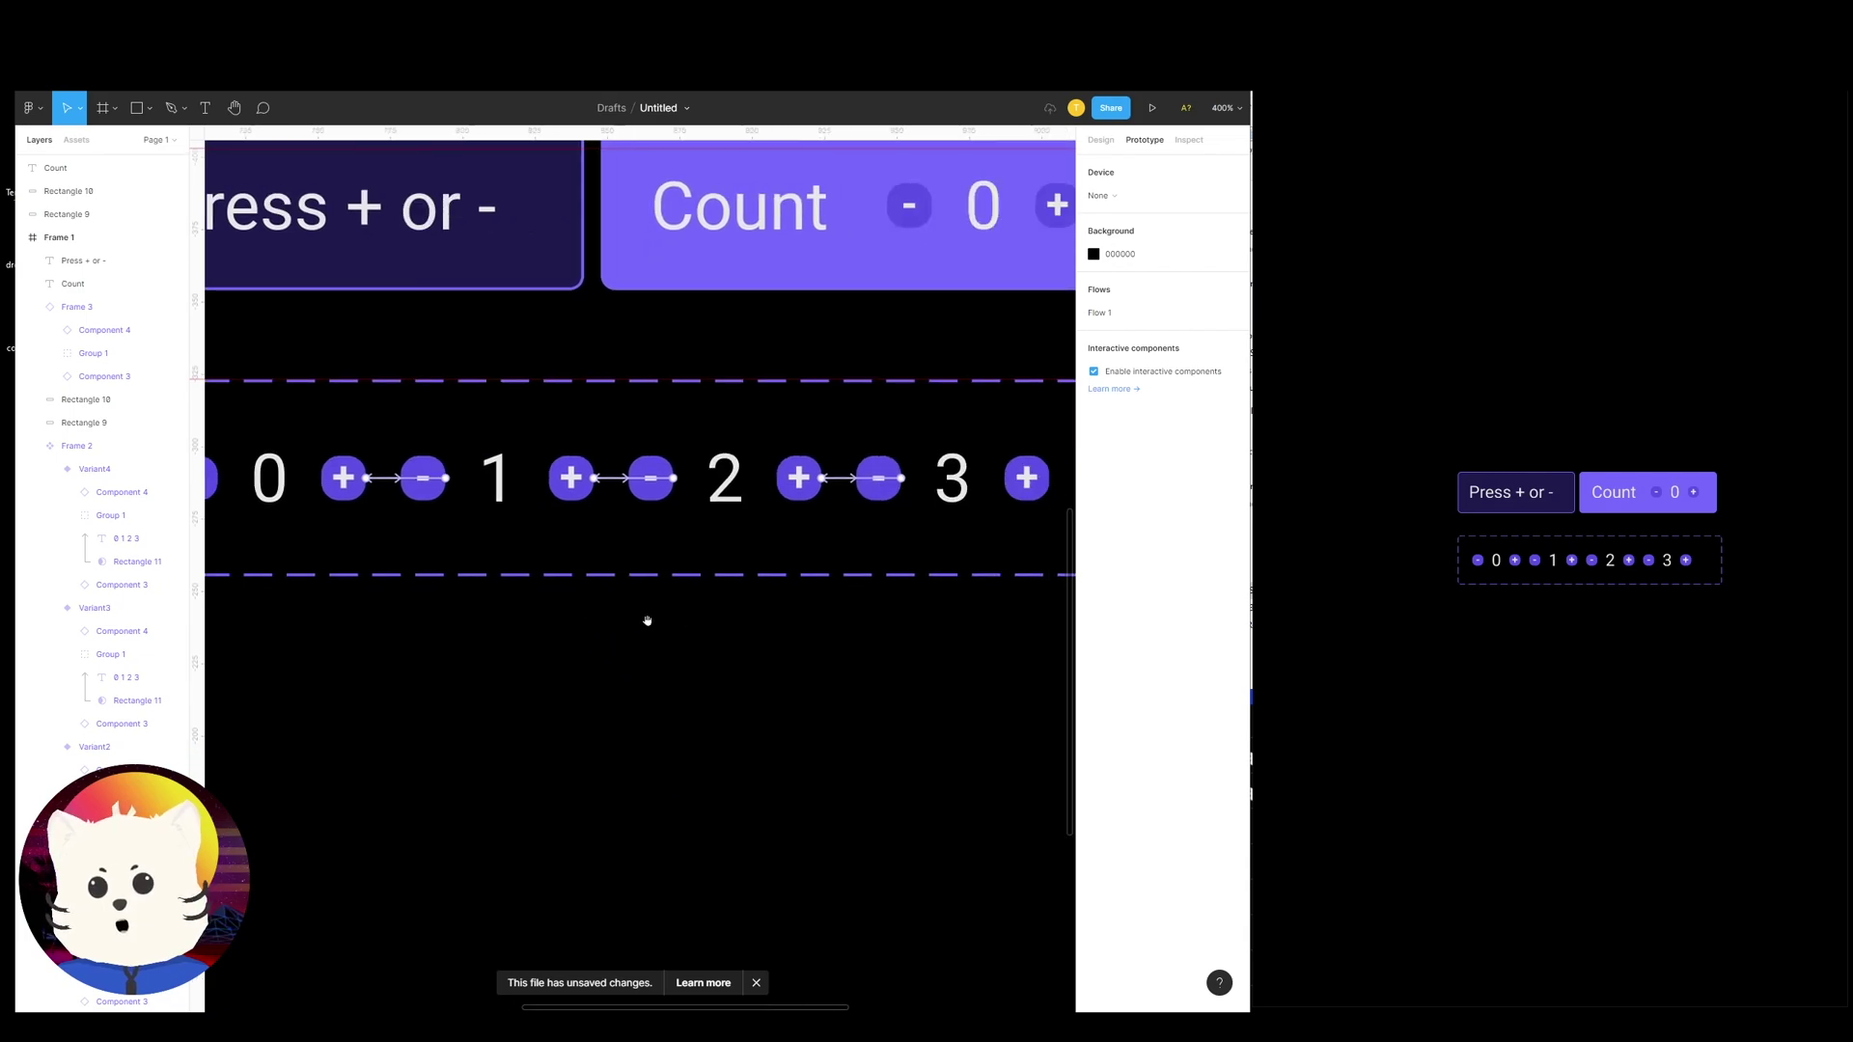
pyautogui.click(724, 496)
pyautogui.click(700, 608)
pyautogui.hscroll(-3, 709, 617)
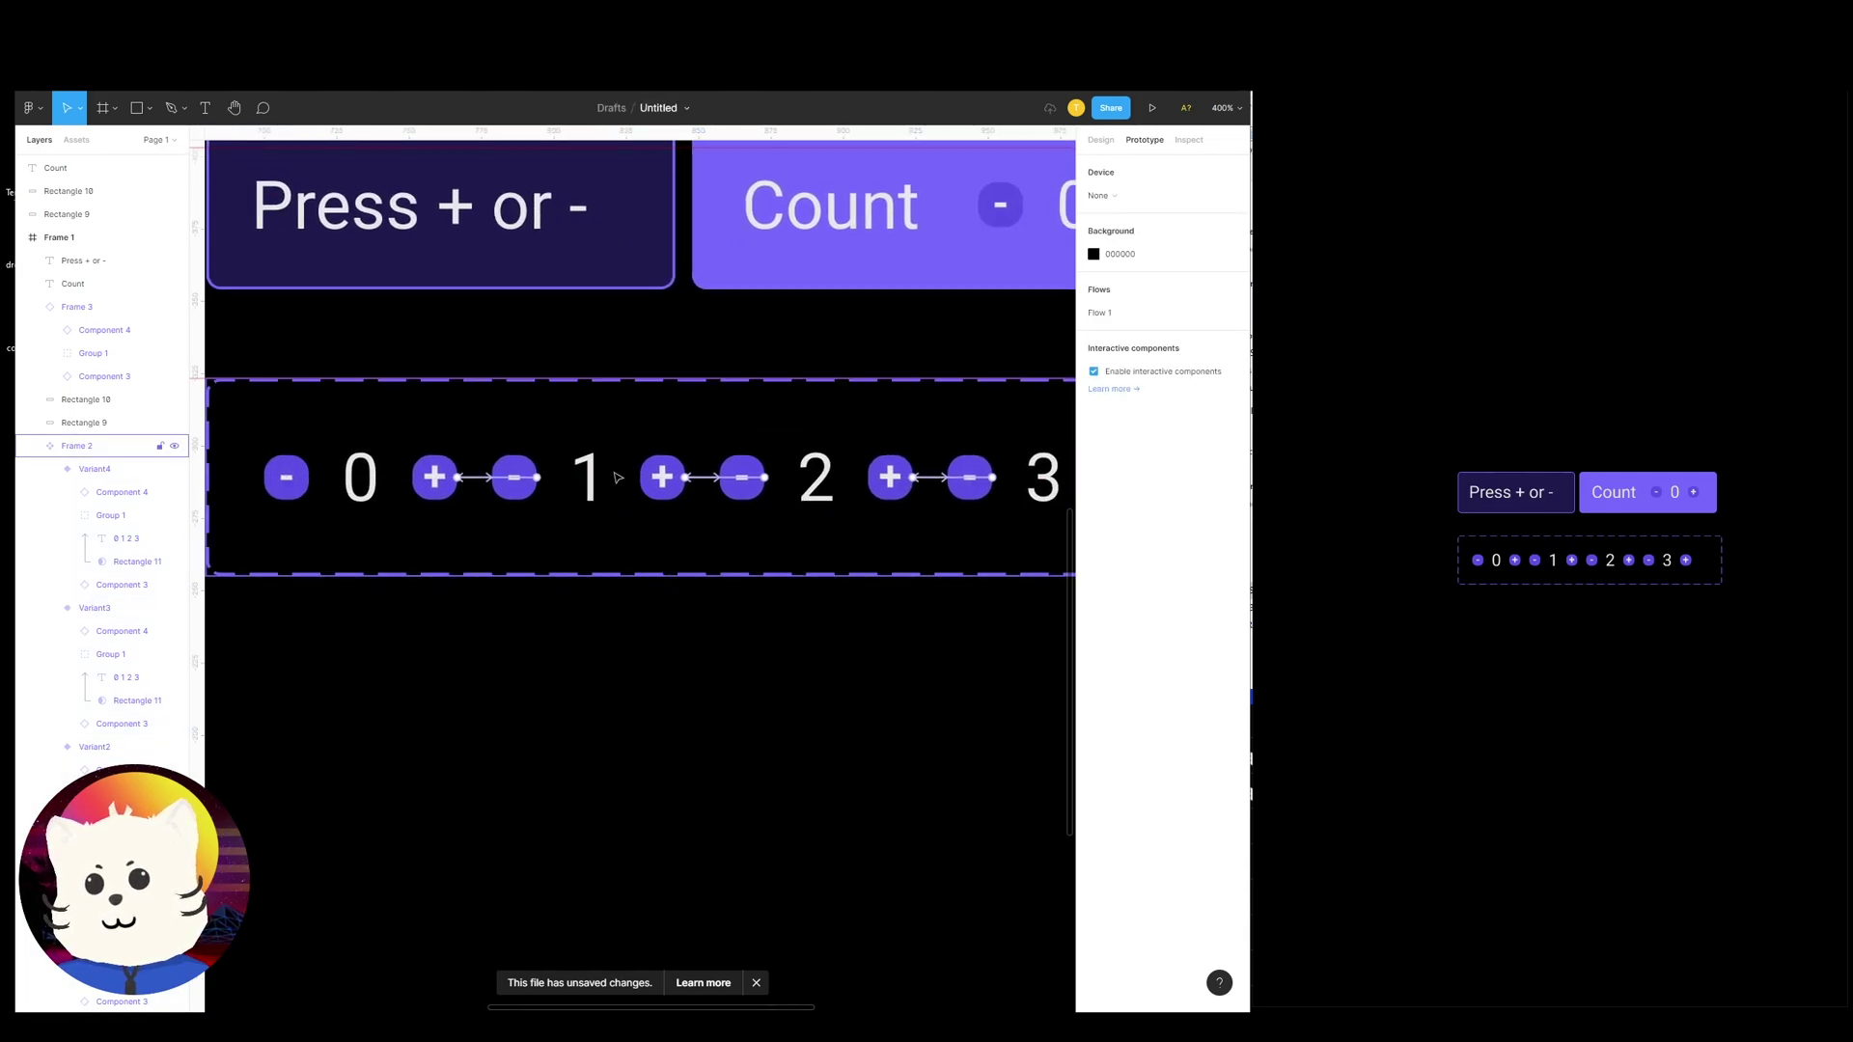
pyautogui.doubleClick(590, 470)
pyautogui.doubleClick(593, 477)
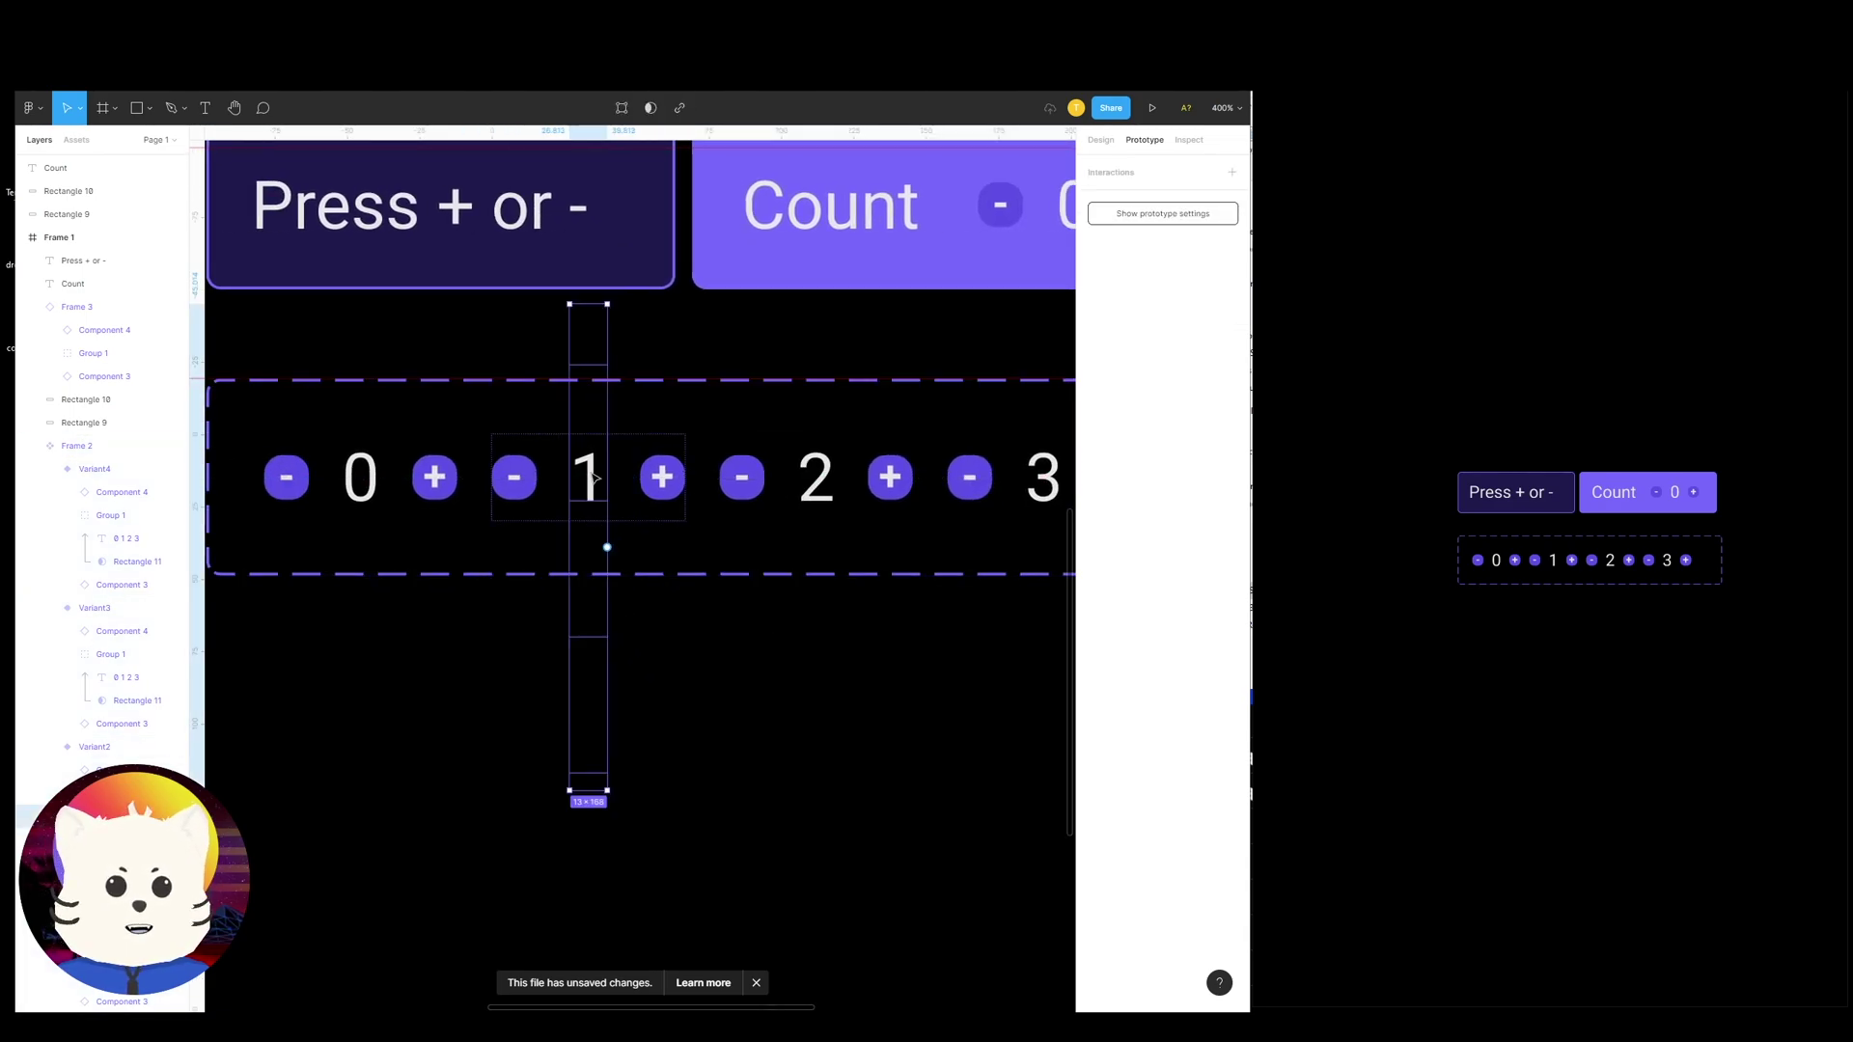
pyautogui.press('Escape')
# Review the click interaction details of the plus button in the 0 variant
pyautogui.moveTo(730, 484); pyautogui.dragTo(619, 514)
pyautogui.moveTo(745, 531)
pyautogui.mouseDown()
pyautogui.moveTo(707, 533)
pyautogui.moveTo(745, 536)
pyautogui.mouseUp()
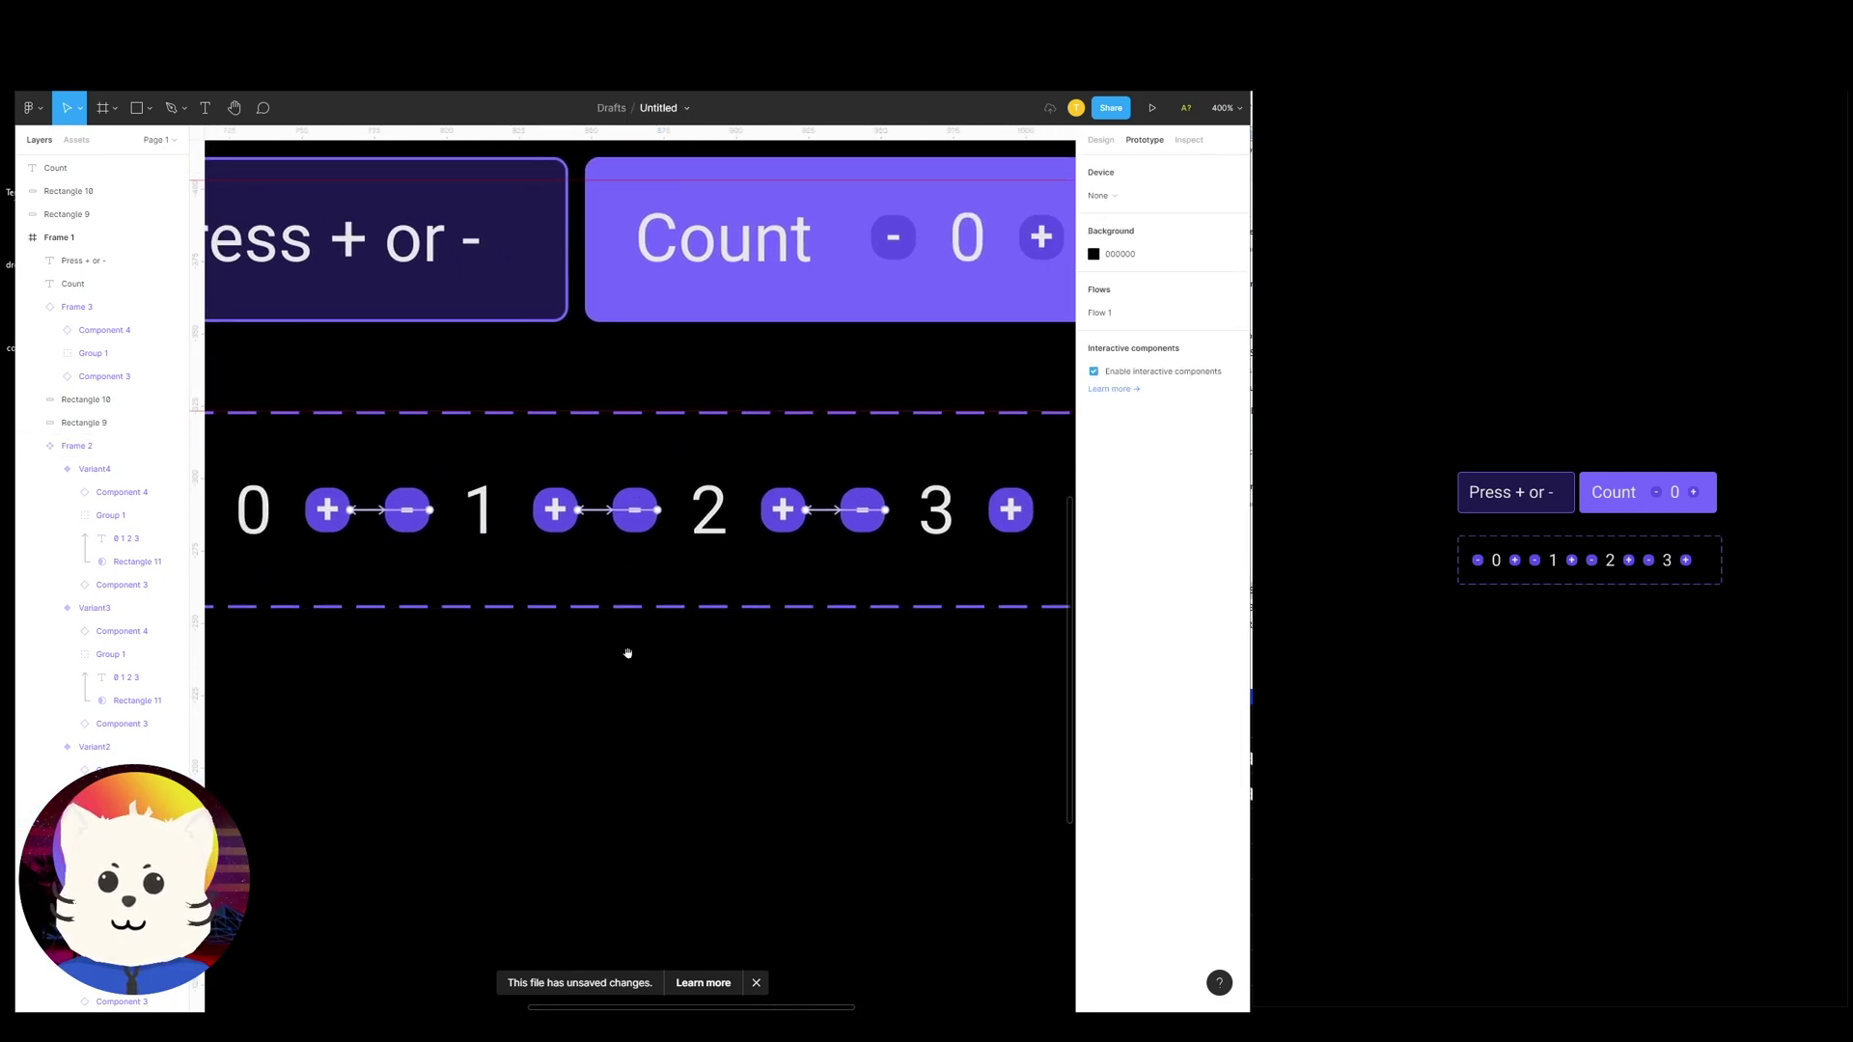
pyautogui.hscroll(-3, 716, 496)
pyautogui.scroll(-1, 716, 496)
pyautogui.click(497, 478)
pyautogui.moveTo(653, 465); pyautogui.dragTo(547, 560)
pyautogui.click(674, 463)
pyautogui.click(398, 579)
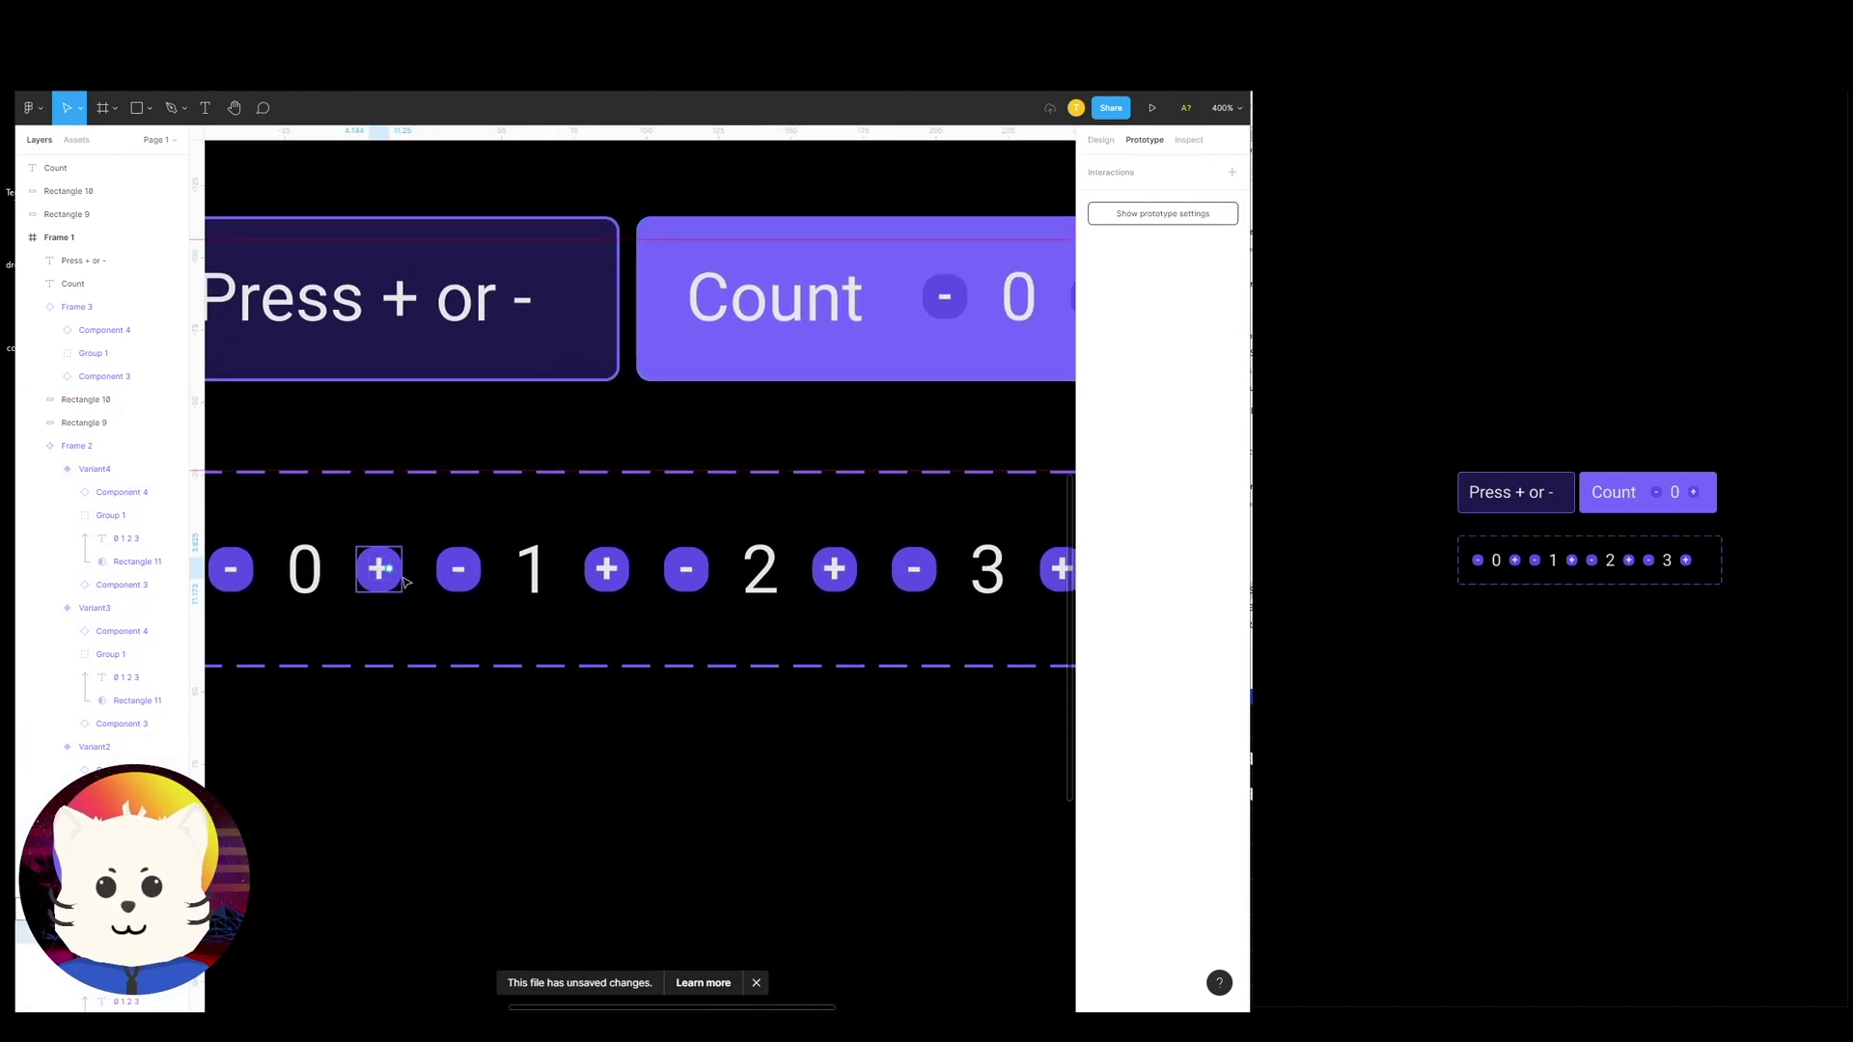
pyautogui.click(400, 577)
pyautogui.moveTo(402, 570); pyautogui.dragTo(432, 571)
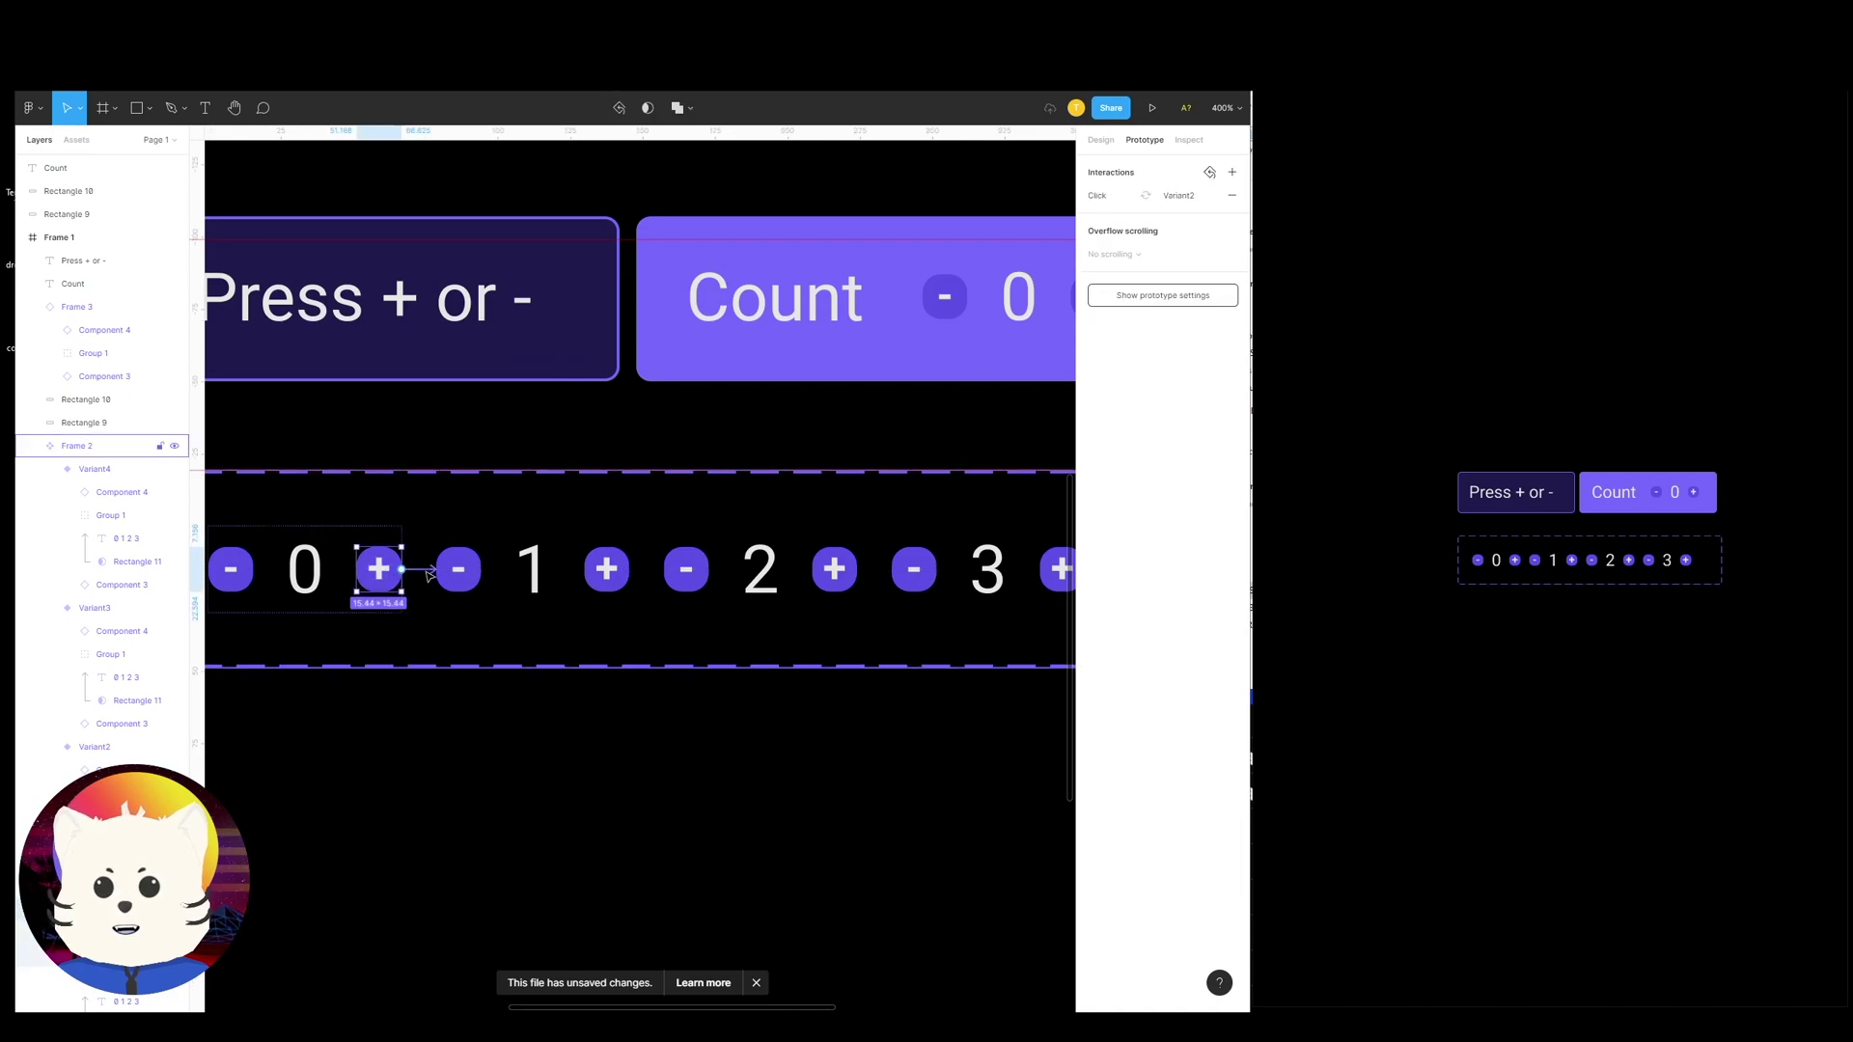
pyautogui.click(1106, 198)
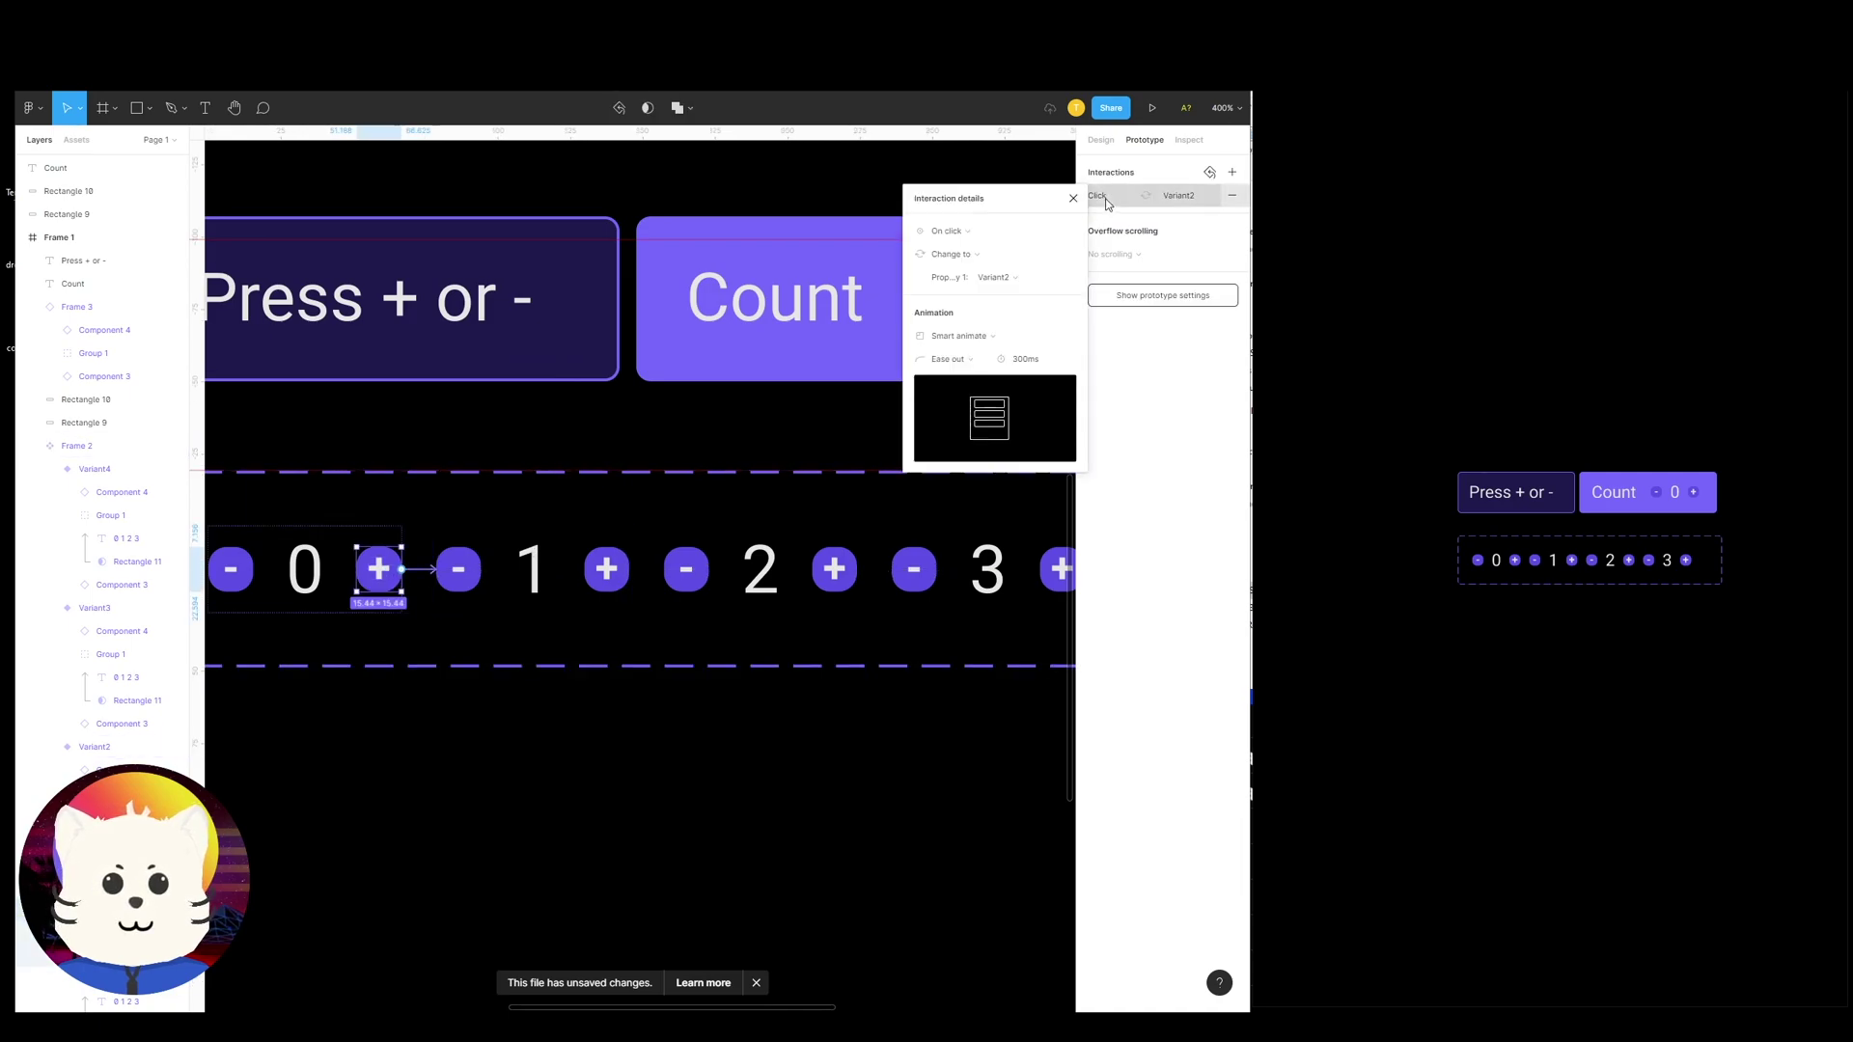
pyautogui.click(821, 710)
# Move both cards and the variant set together to the left, centering them horizontally in Frame 1
pyautogui.scroll(-10, 823, 703)
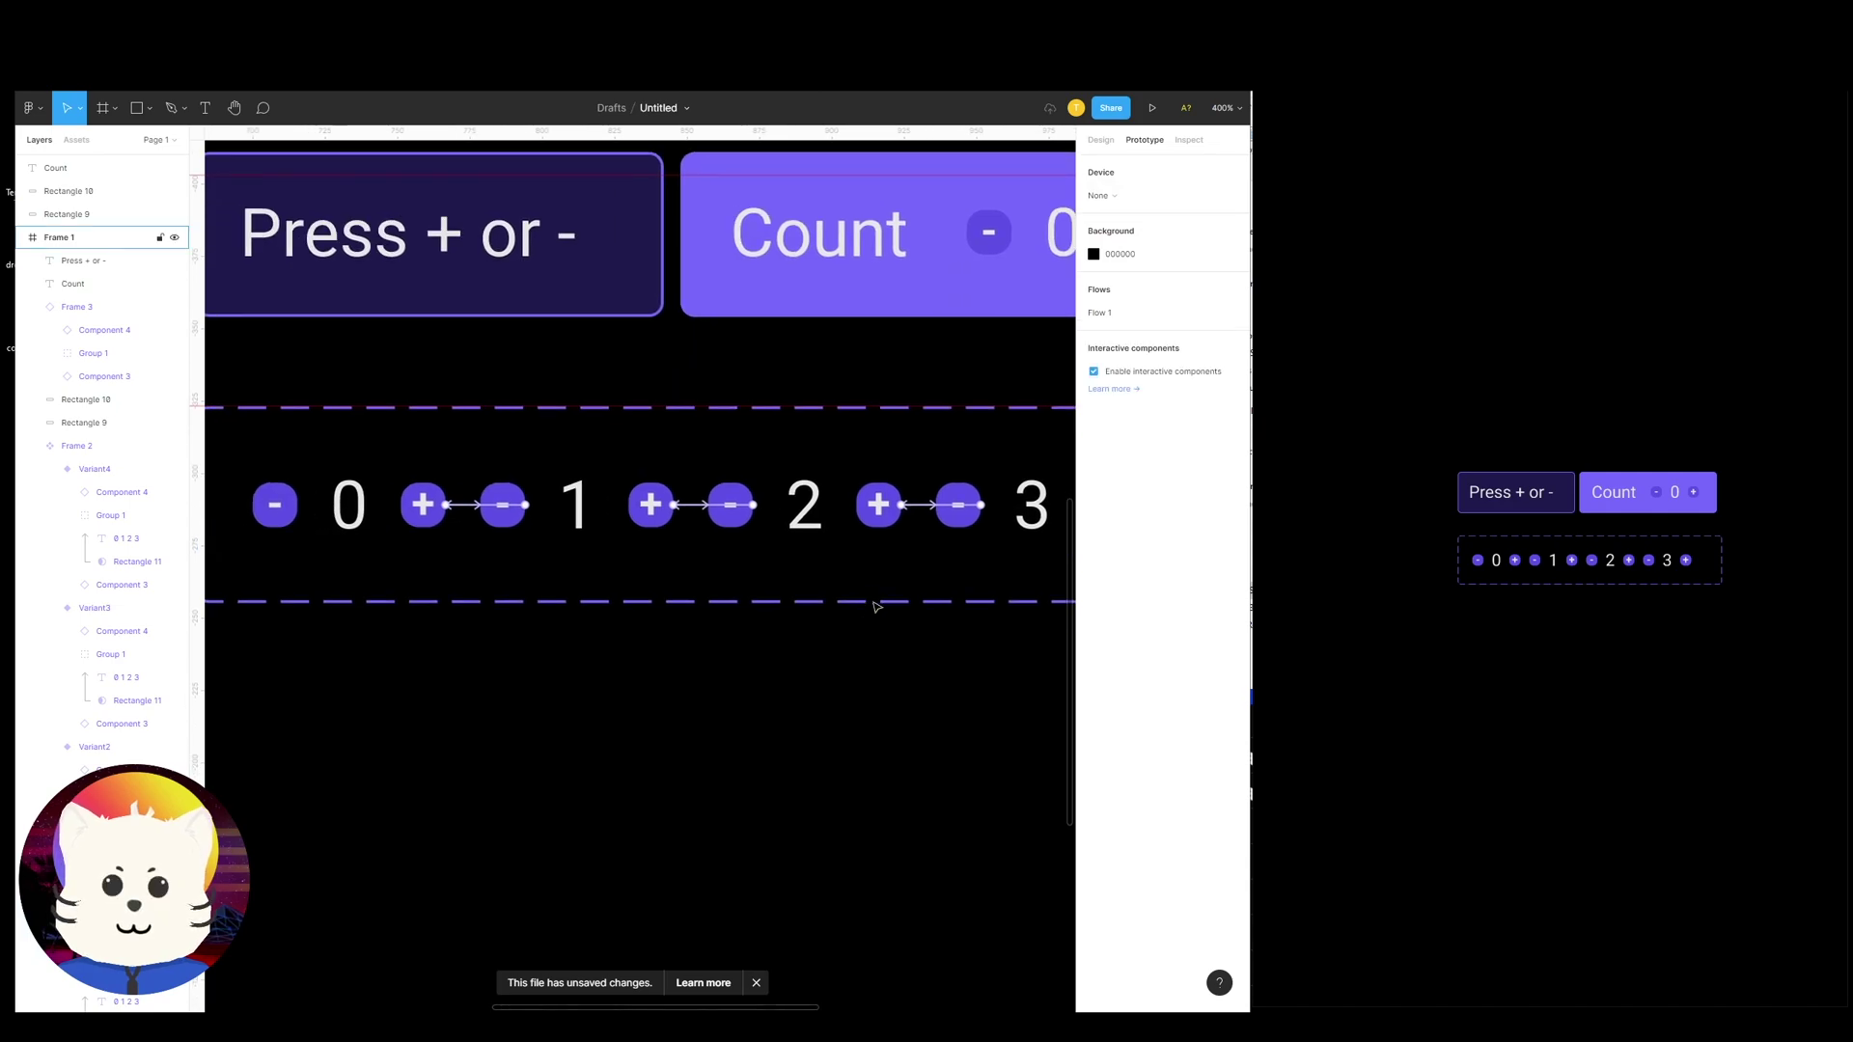
pyautogui.scroll(5, 877, 530)
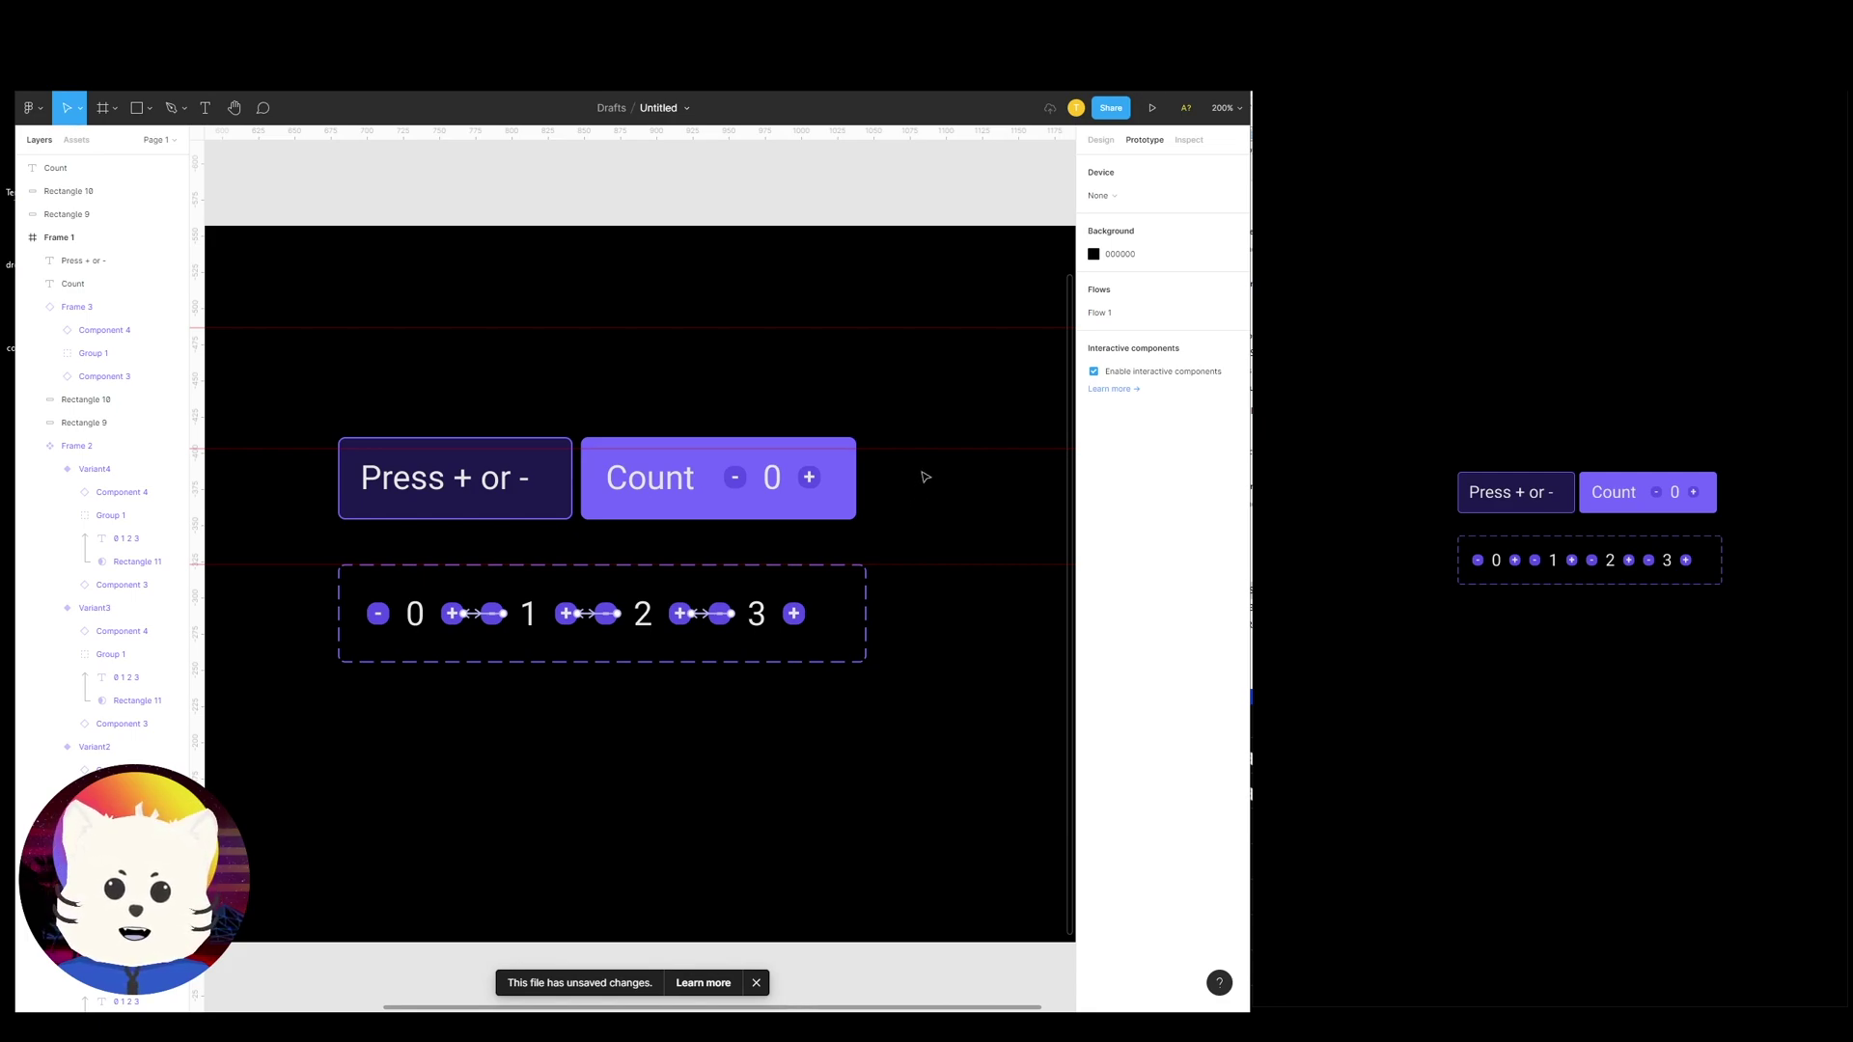
pyautogui.moveTo(844, 383); pyautogui.dragTo(836, 409)
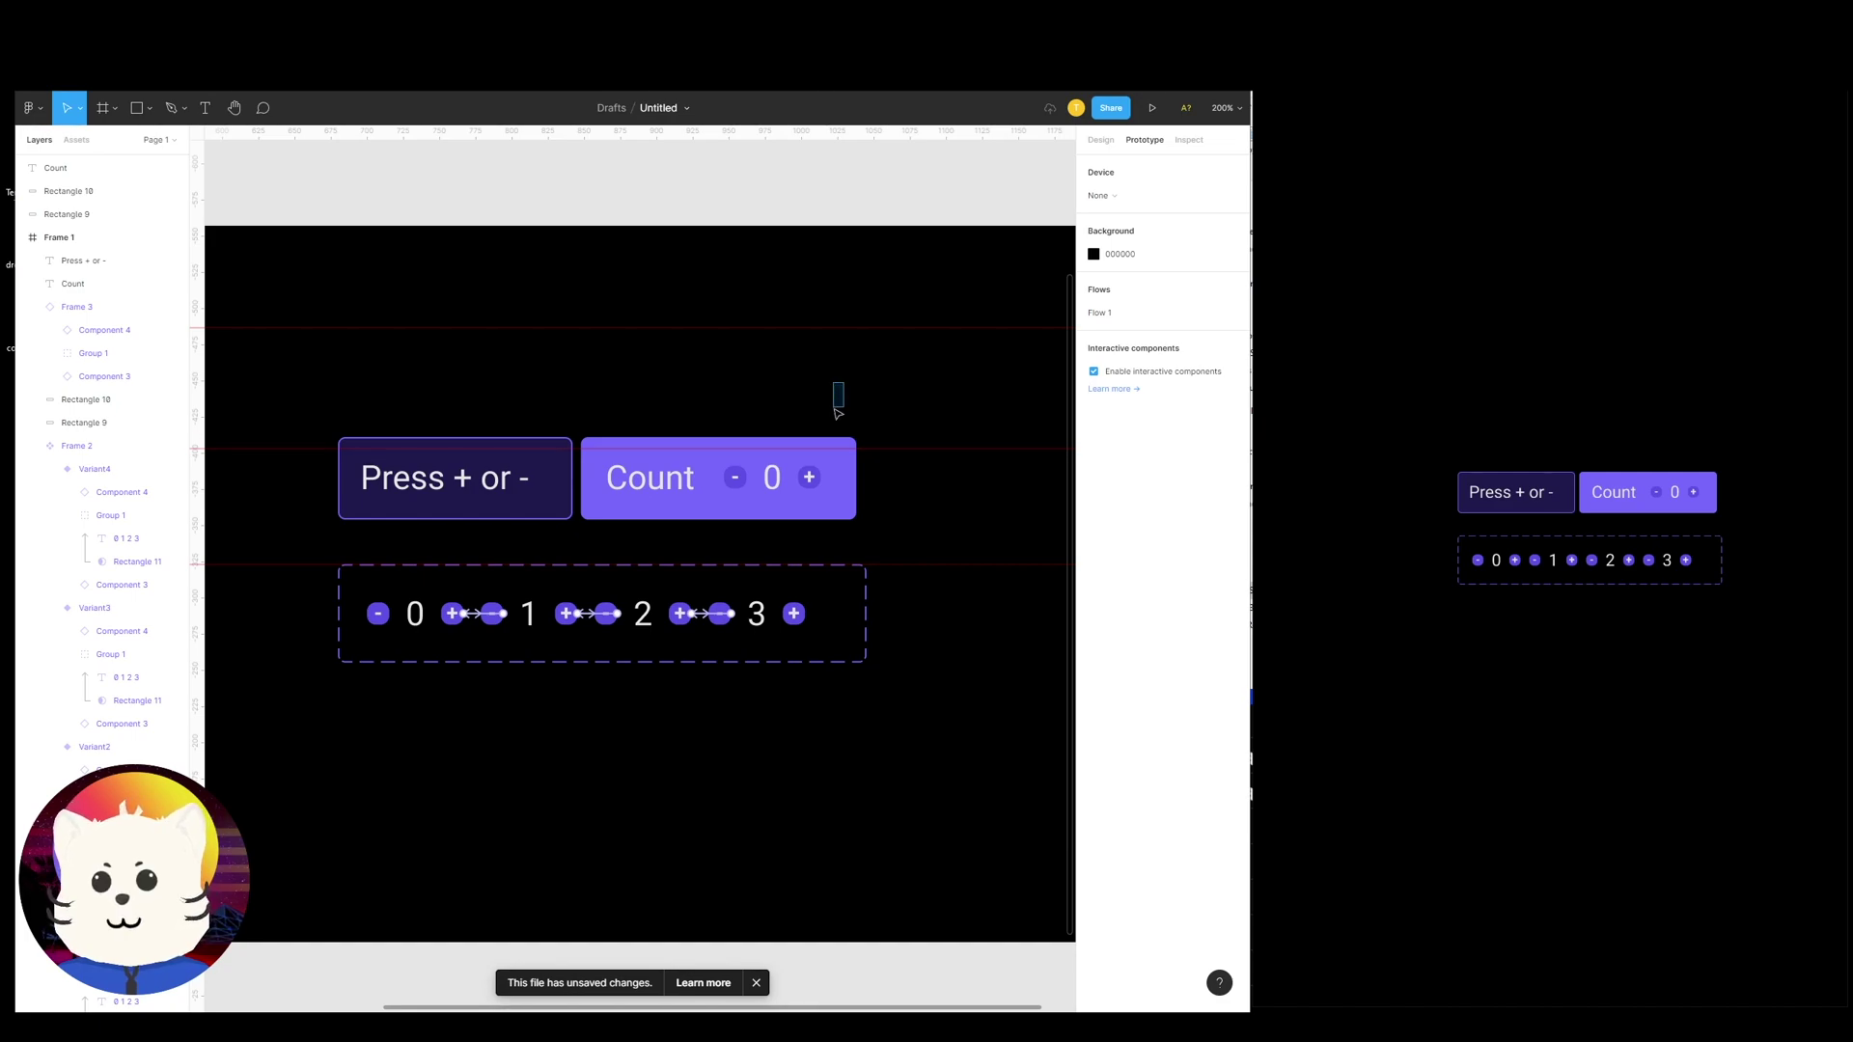
pyautogui.scroll(-5, 846, 409)
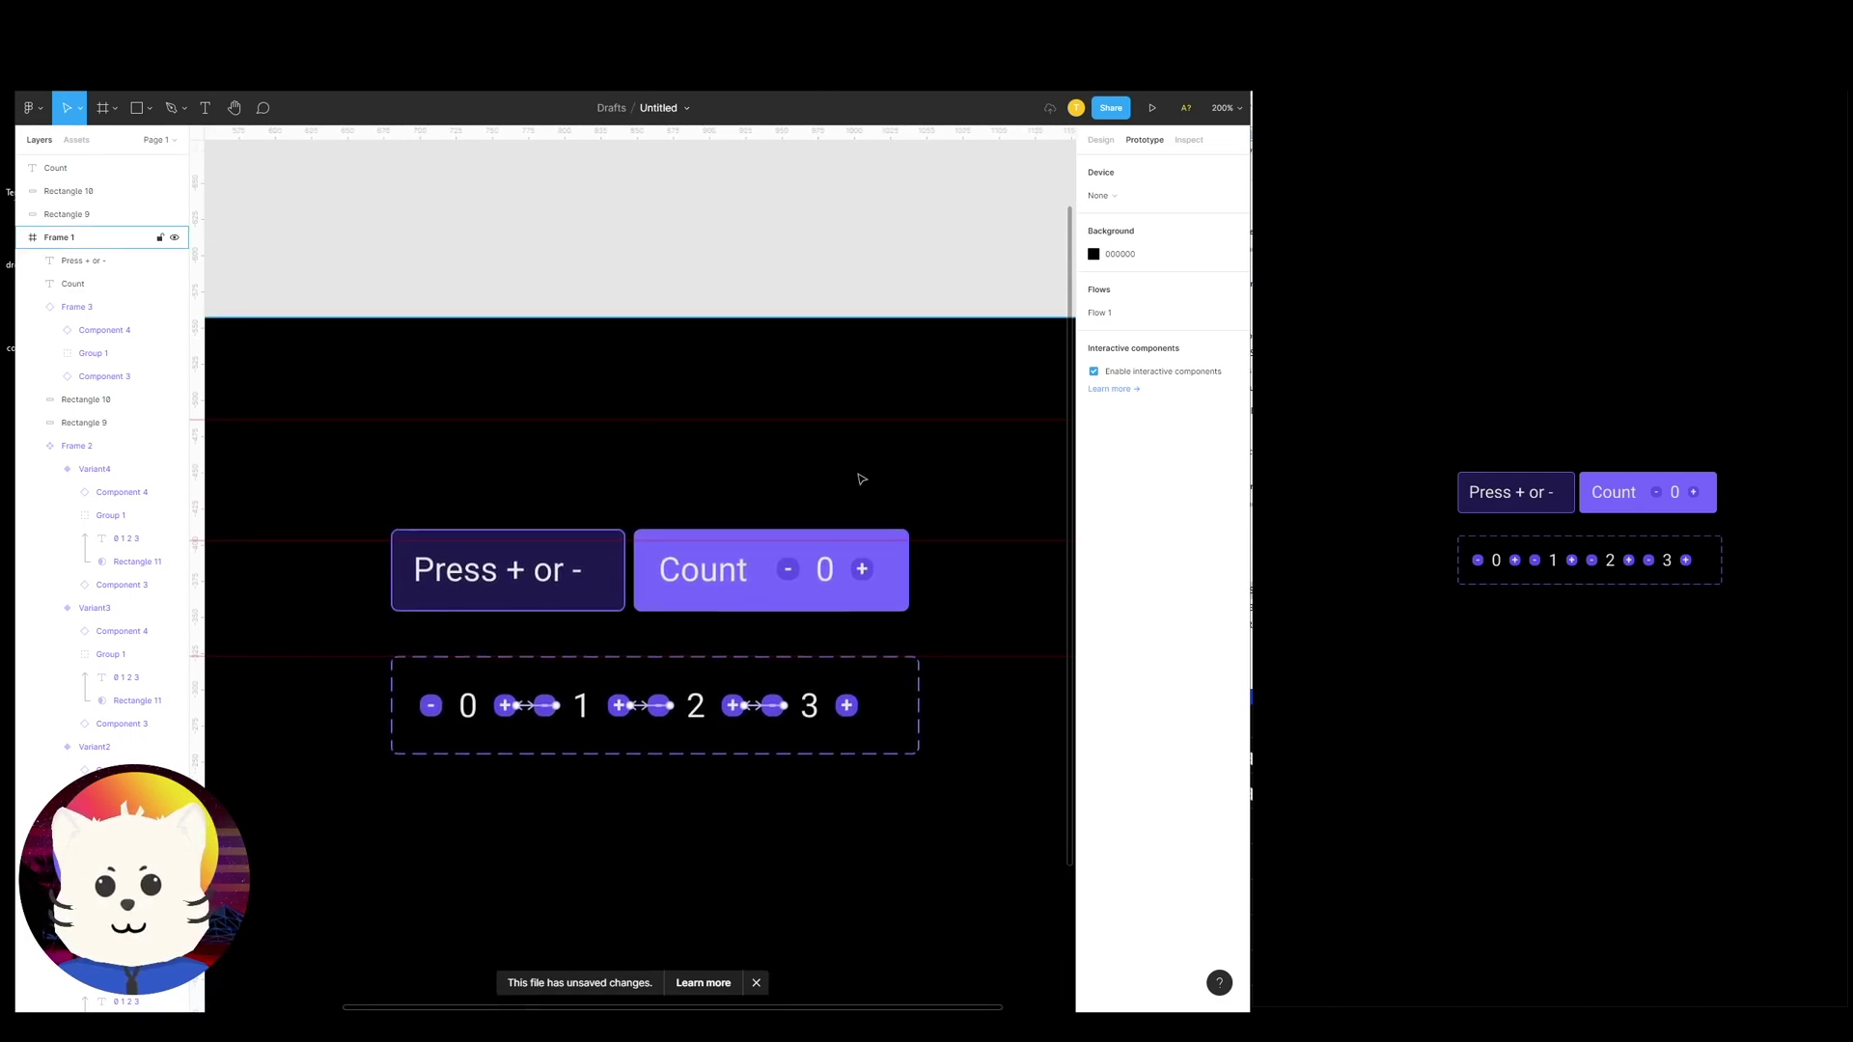
pyautogui.moveTo(791, 488); pyautogui.dragTo(851, 466)
pyautogui.moveTo(541, 480); pyautogui.dragTo(955, 656)
pyautogui.moveTo(789, 566)
pyautogui.mouseDown()
pyautogui.moveTo(724, 561)
pyautogui.moveTo(784, 541)
pyautogui.mouseUp()
pyautogui.hotkey('ctrl', '=')
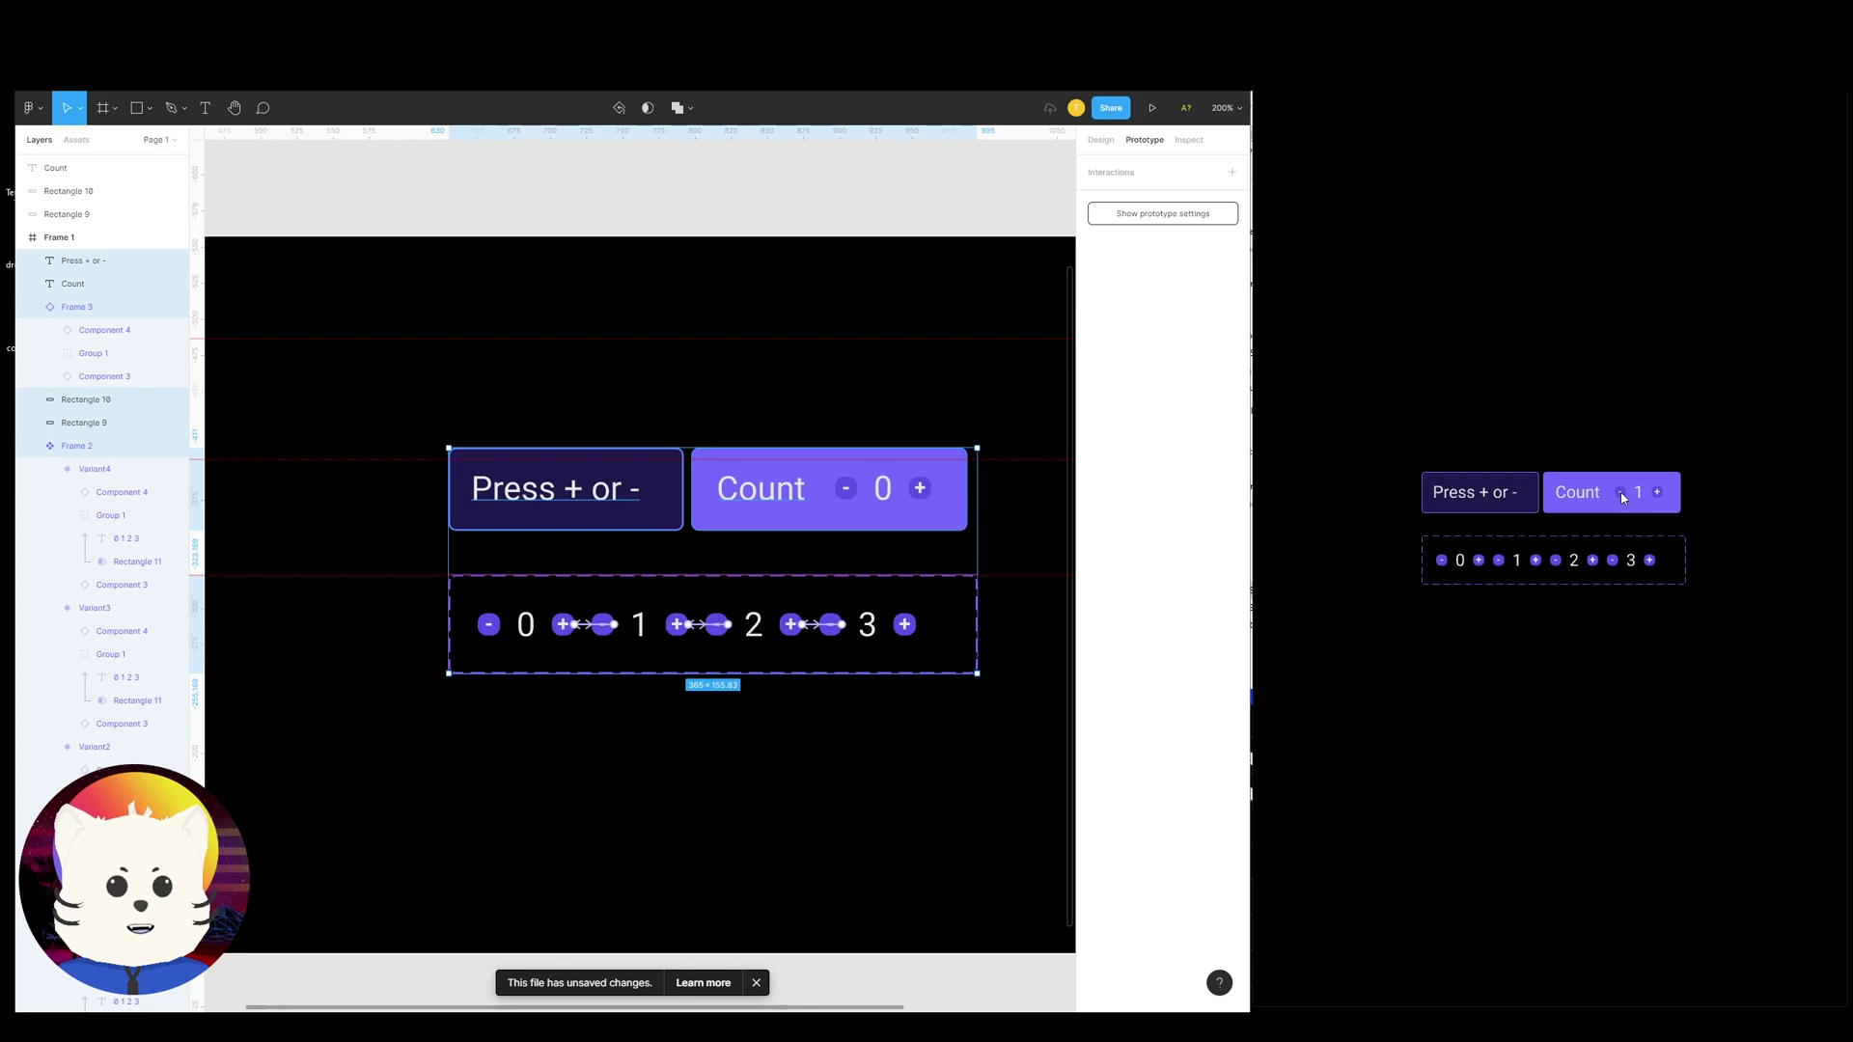
# Test counting up and down with the Count card's plus and minus buttons in the prototype preview
pyautogui.click(1658, 495)
pyautogui.click(1659, 495)
pyautogui.click(872, 414)
pyautogui.hotkey('ctrl', '-')
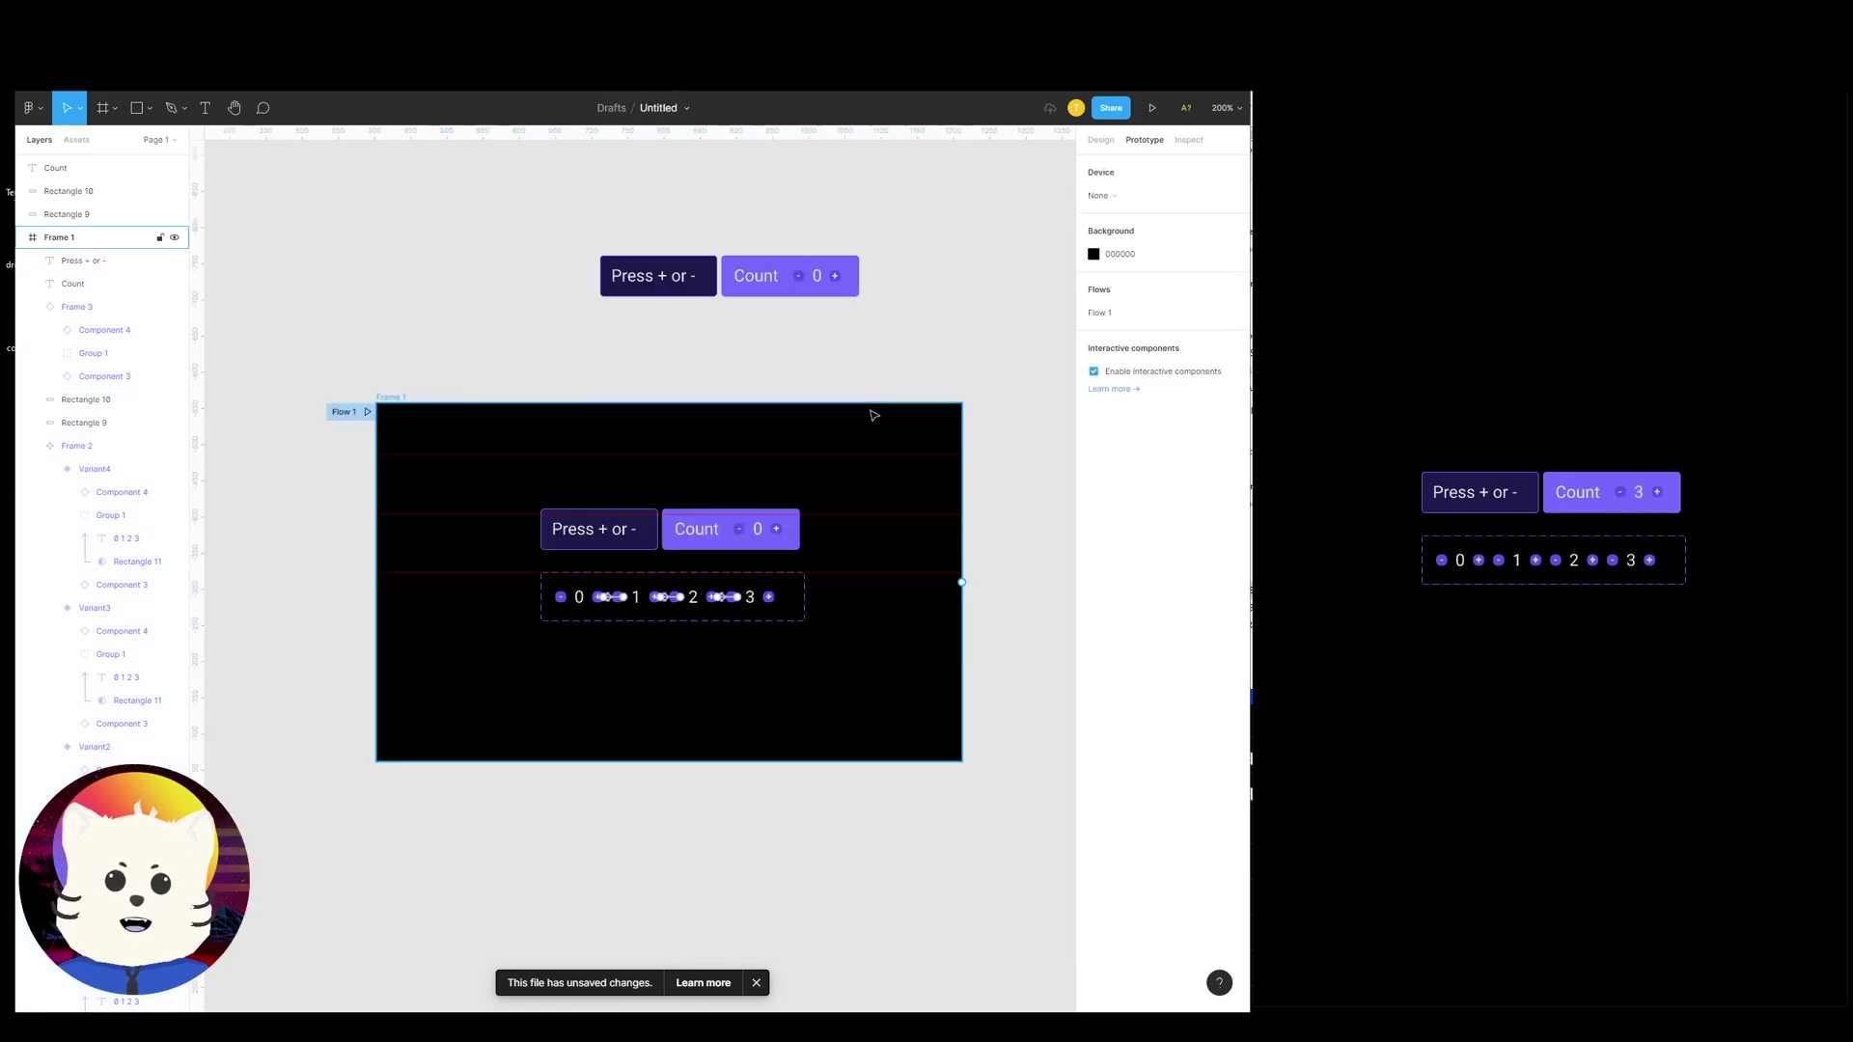
pyautogui.moveTo(869, 409); pyautogui.dragTo(914, 390)
pyautogui.hscroll(1, 1005, 496)
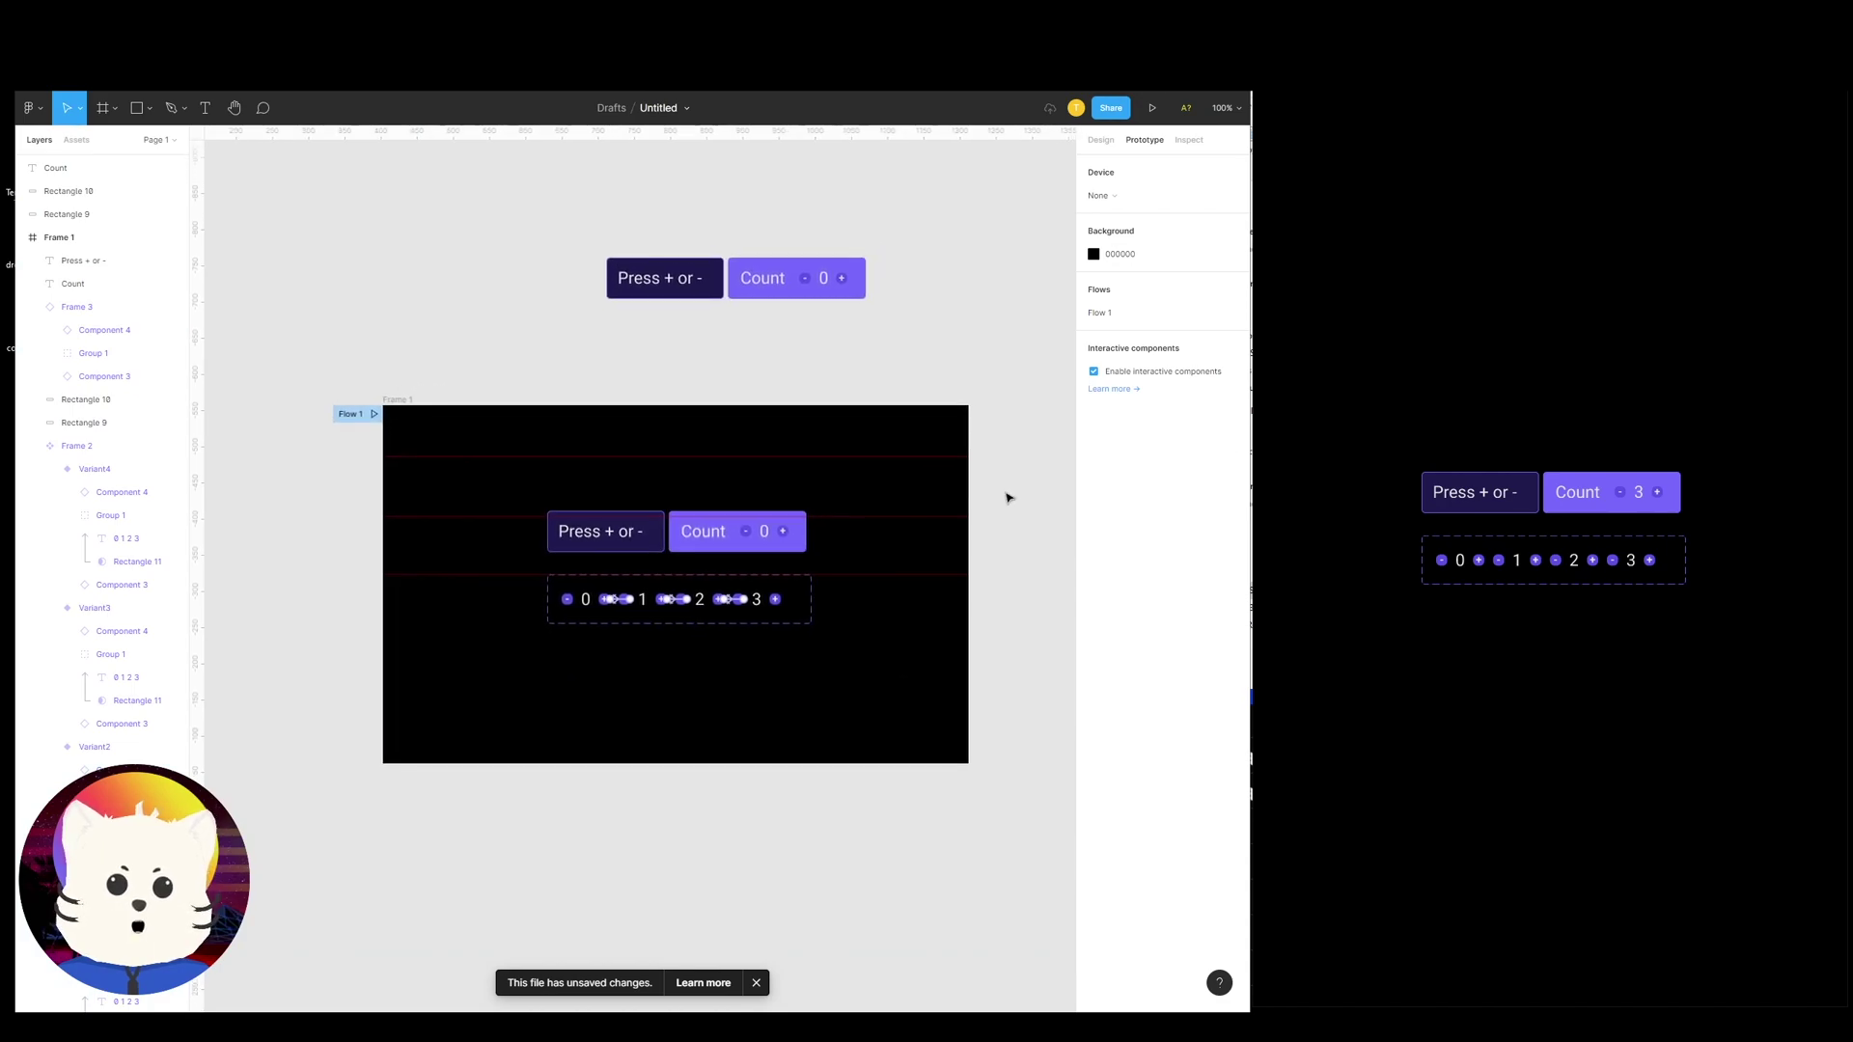
pyautogui.scroll(5, 1004, 494)
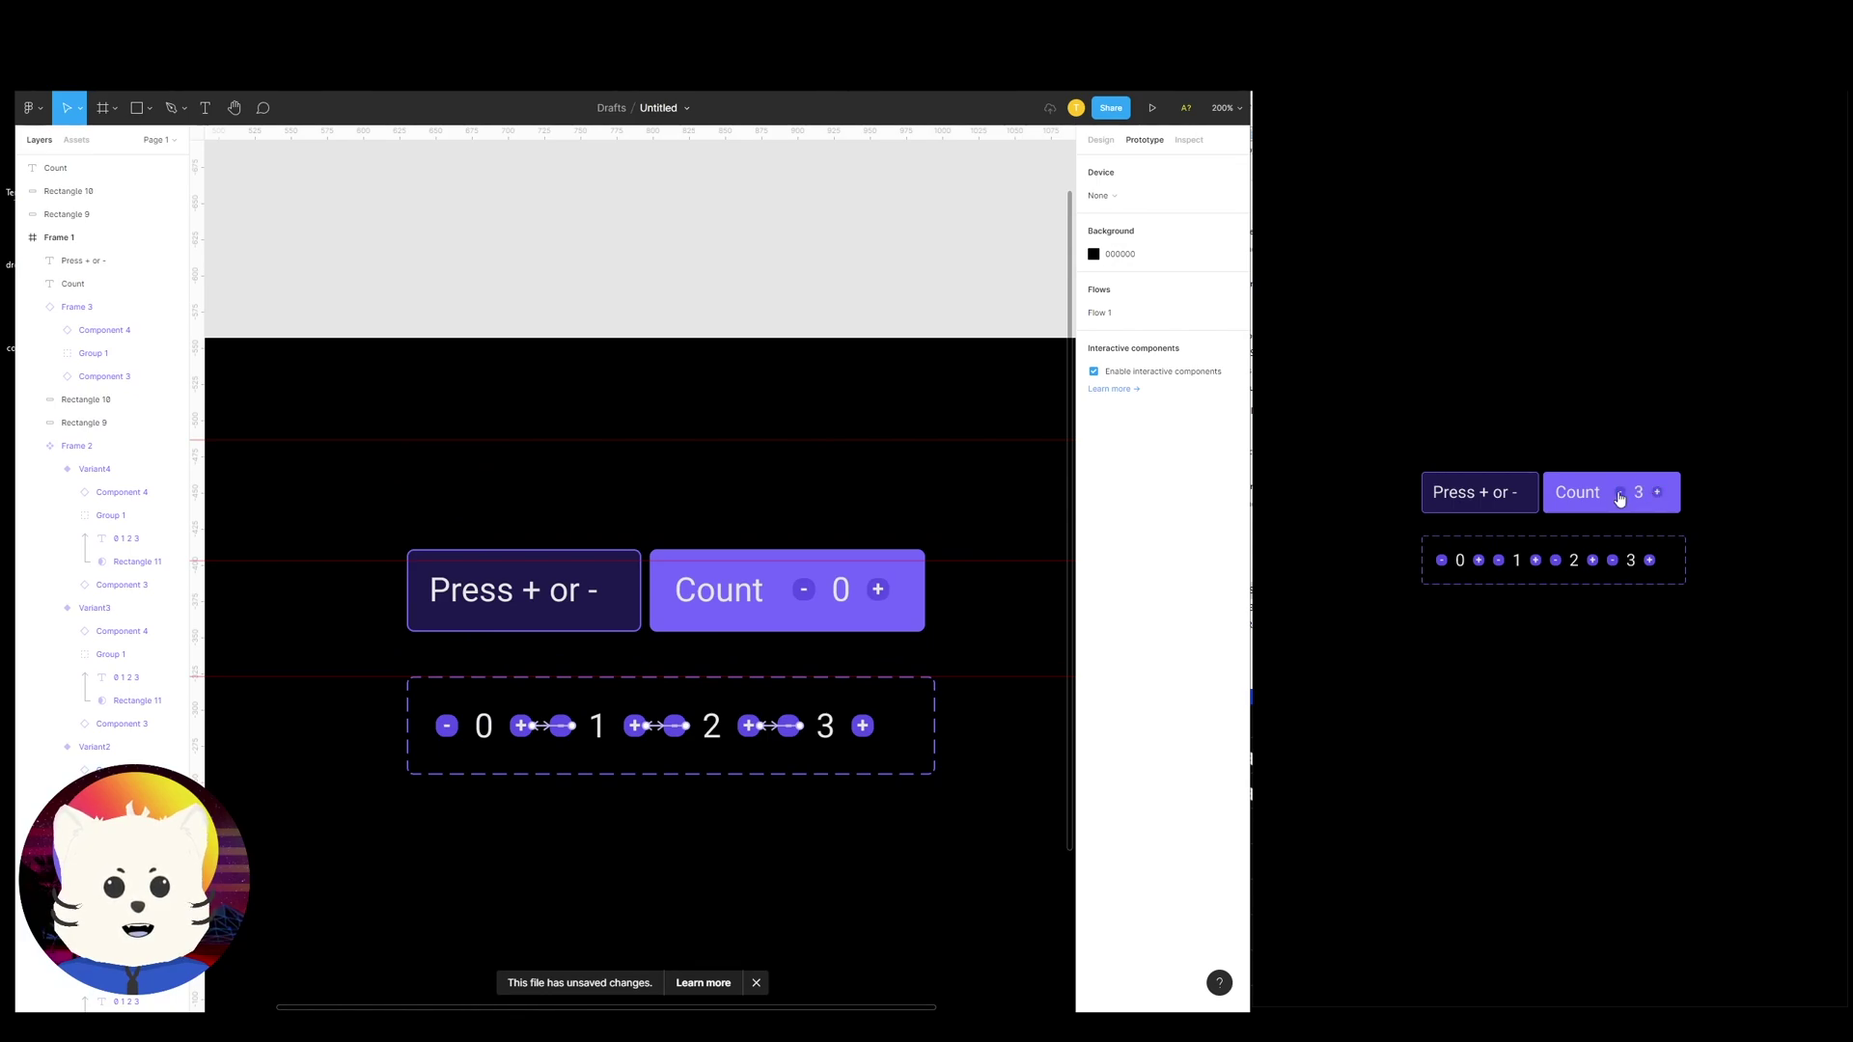
pyautogui.moveTo(812, 454); pyautogui.dragTo(826, 412)
pyautogui.hotkey('ctrl', '-')
pyautogui.hotkey('ctrl', '-')
pyautogui.hotkey('ctrl', '+')
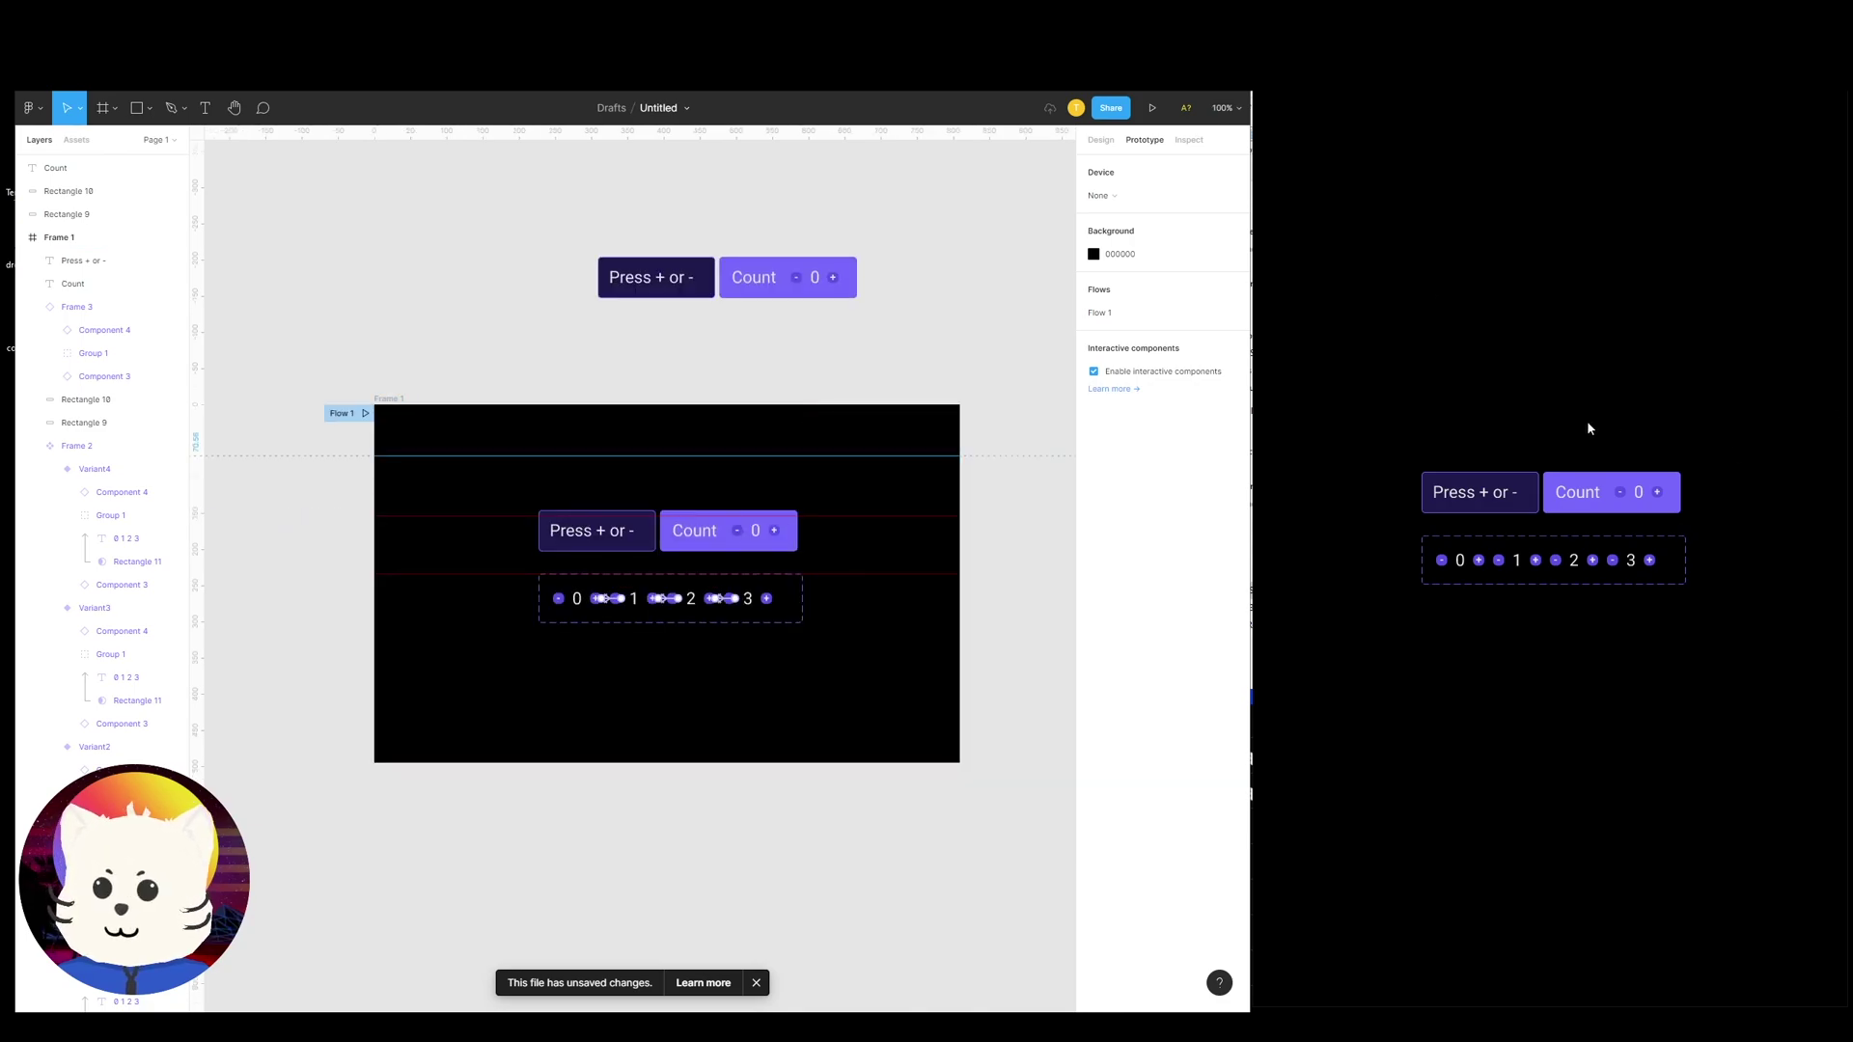
pyautogui.click(1659, 494)
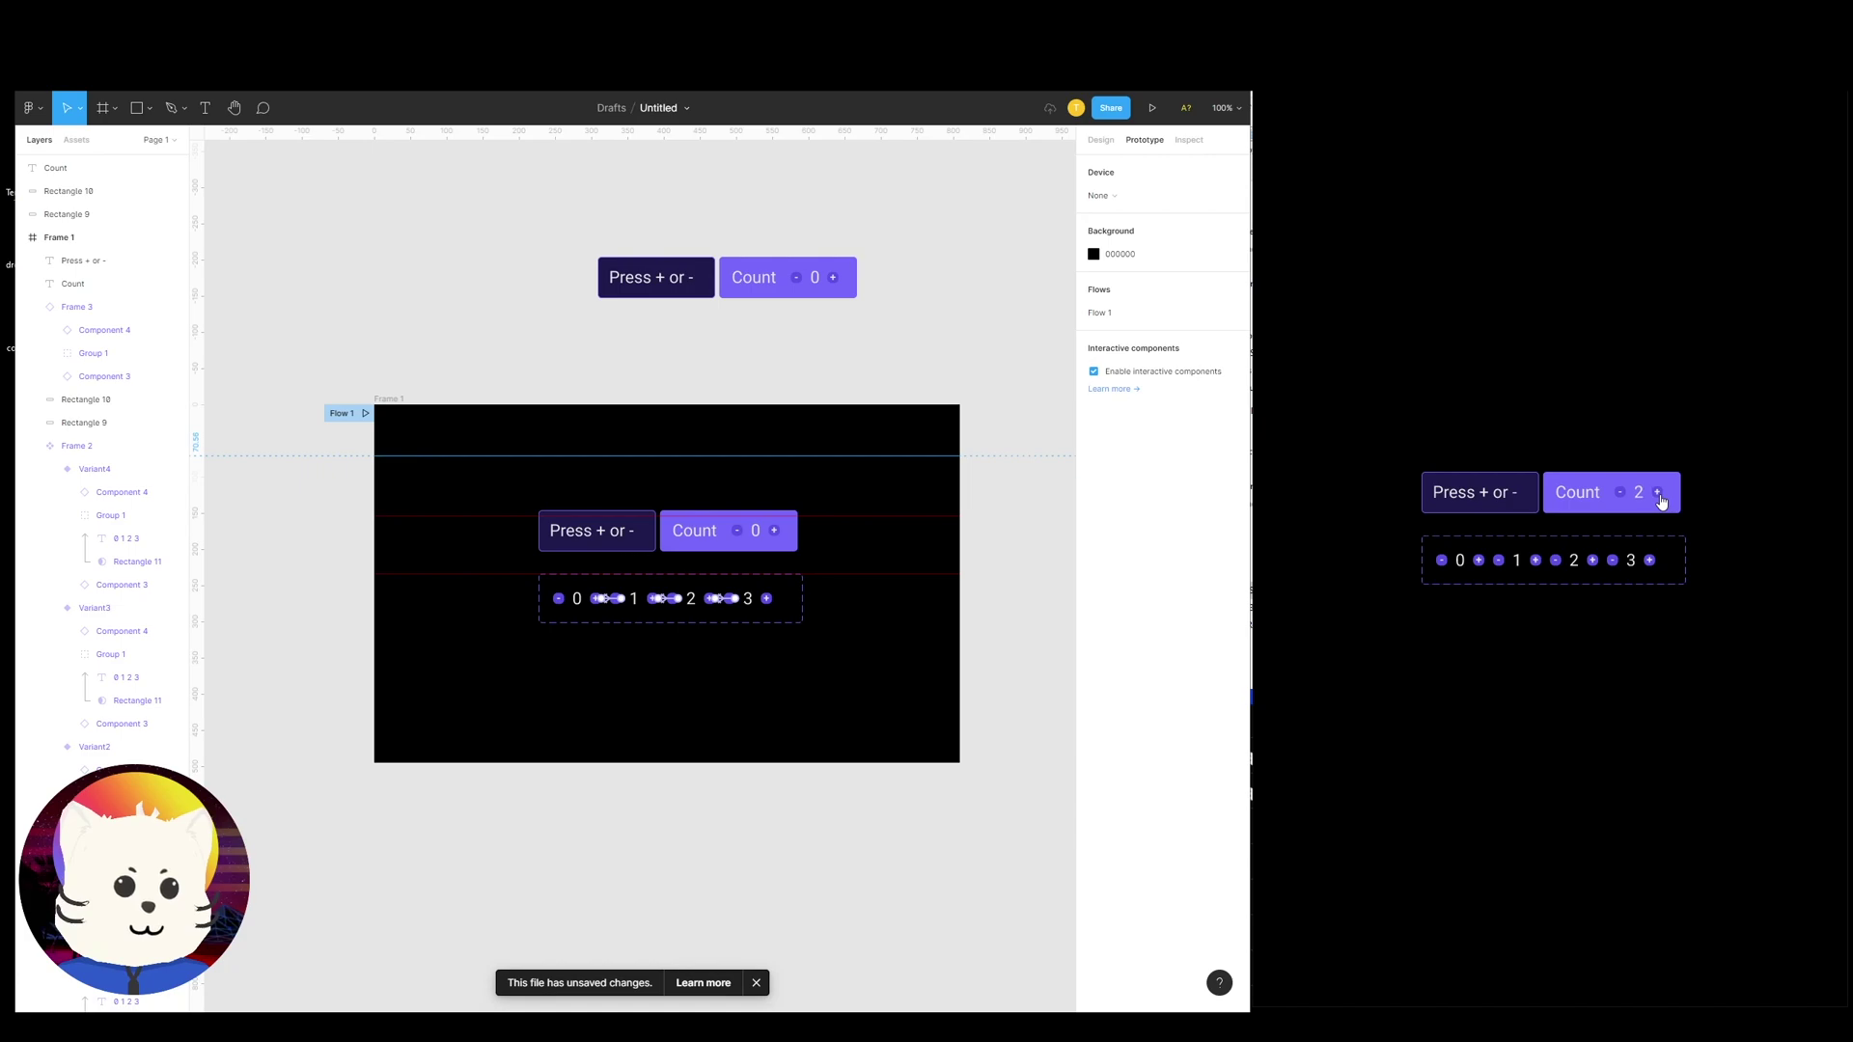
# Place a copy of the Count card's counter instance above the "Press + or -" card in Frame 1
pyautogui.moveTo(843, 442); pyautogui.dragTo(865, 440)
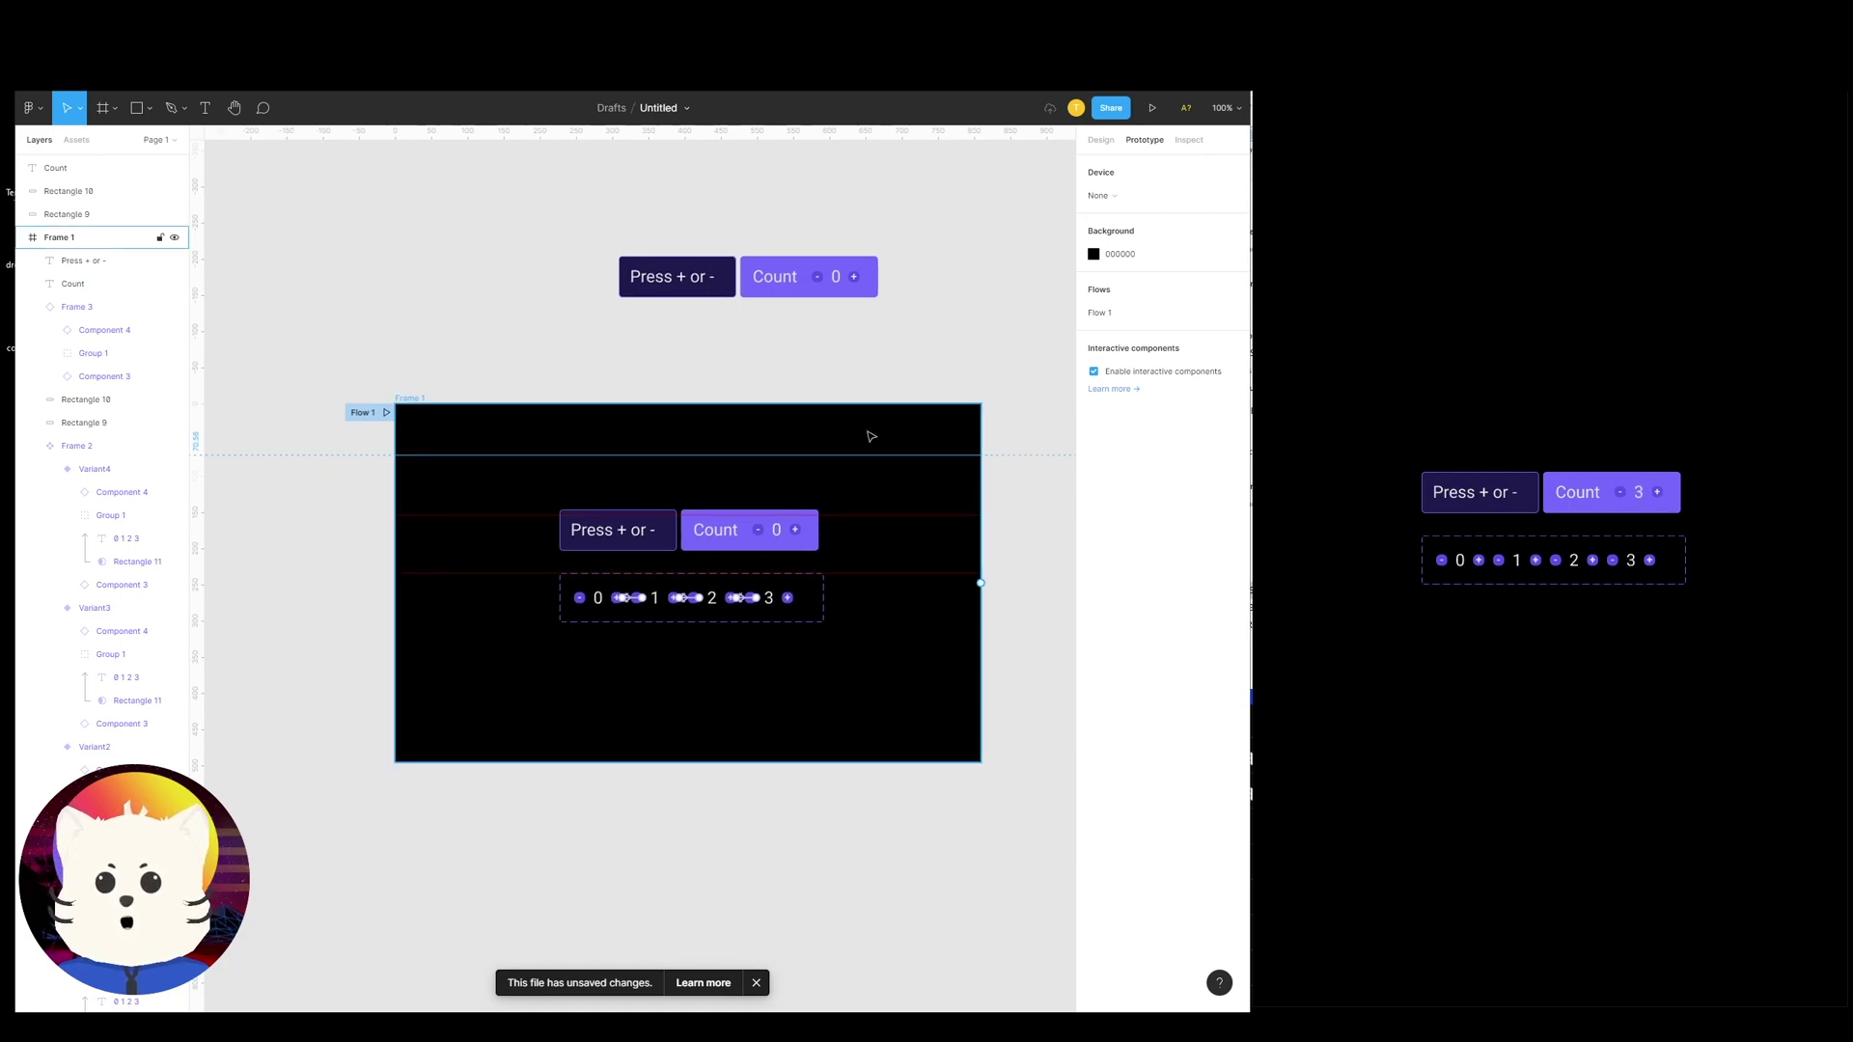
pyautogui.hotkey('ctrl', '+')
pyautogui.hotkey('ctrl', '+')
pyautogui.moveTo(1005, 460); pyautogui.dragTo(650, 530)
pyautogui.click(836, 490)
pyautogui.doubleClick(858, 489)
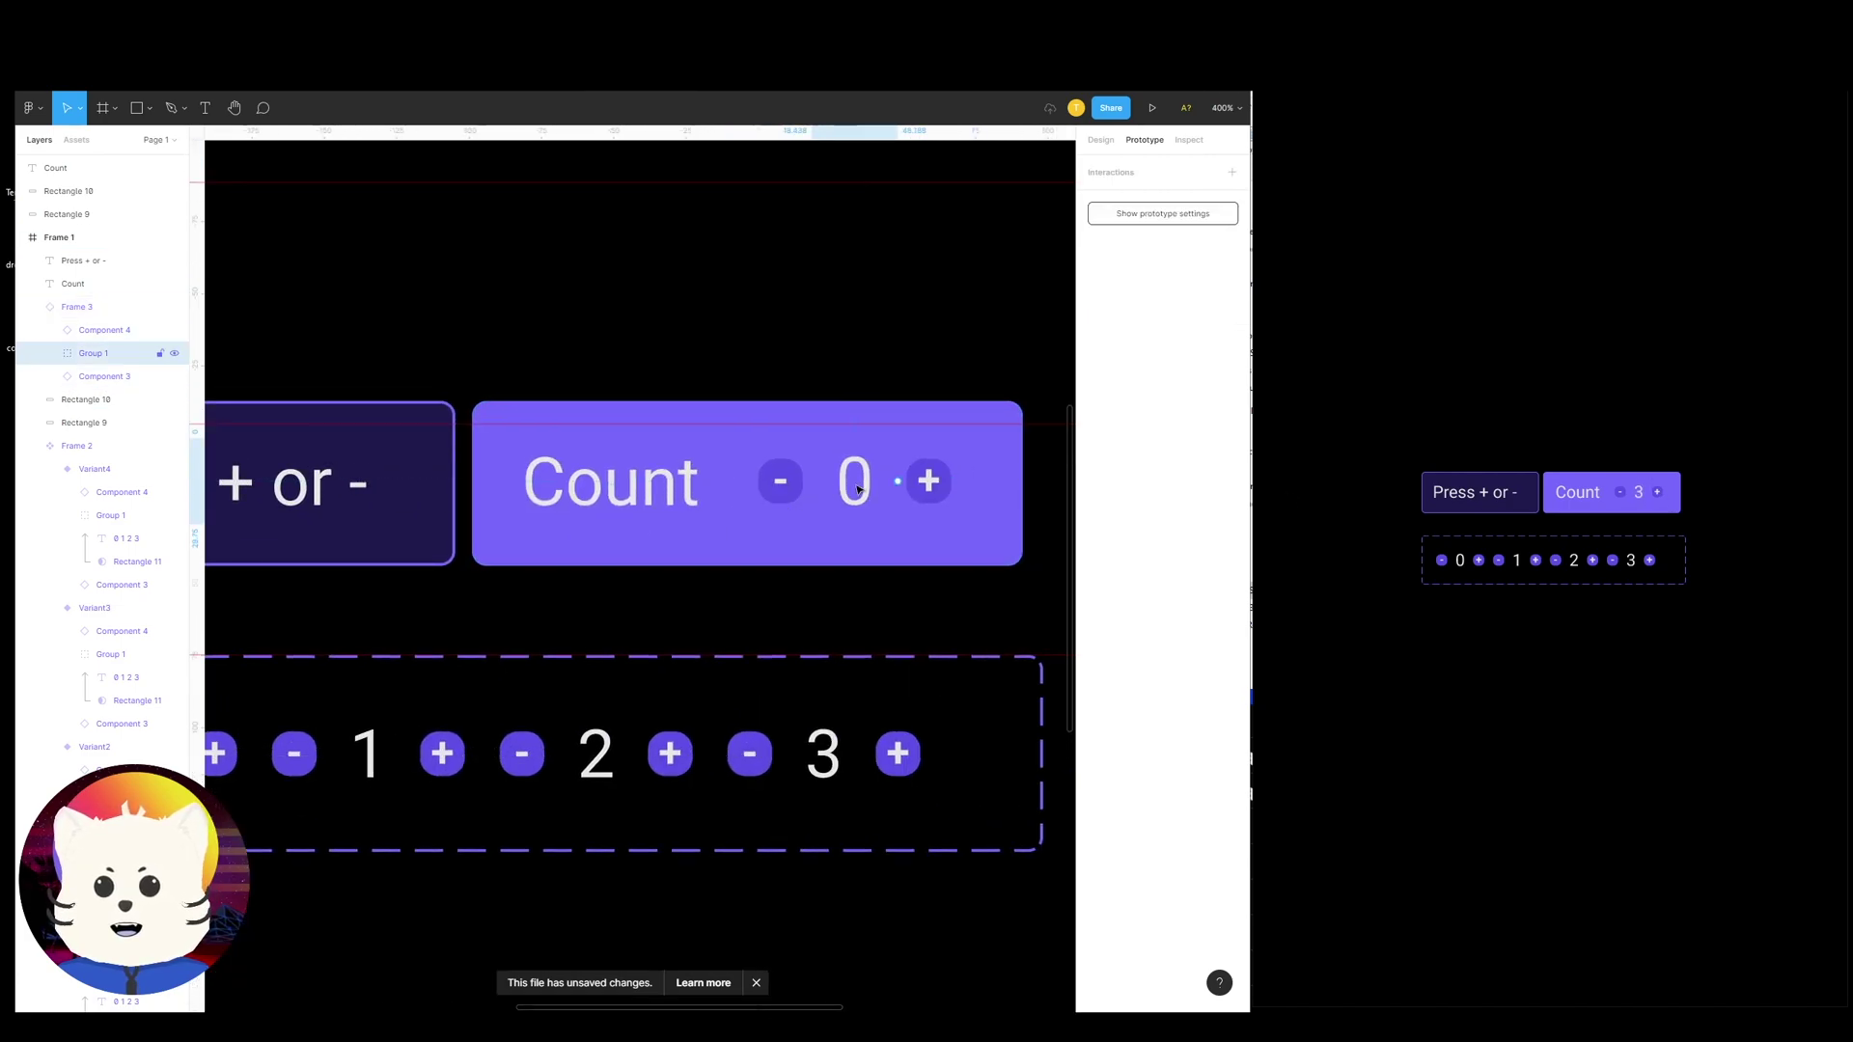
pyautogui.moveTo(864, 490)
pyautogui.mouseDown()
pyautogui.moveTo(870, 435)
pyautogui.moveTo(894, 497)
pyautogui.moveTo(926, 490)
pyautogui.moveTo(437, 506)
pyautogui.moveTo(579, 521)
pyautogui.moveTo(615, 287)
pyautogui.mouseUp()
pyautogui.hotkey('ctrl', 'z')
pyautogui.hotkey('ctrl', 'z')
# Draw a grey rectangle about 24 by 36 px over the counter copy's digit and reorder its layer directly above the copy
pyautogui.press('r')
pyautogui.moveTo(577, 216); pyautogui.dragTo(648, 319)
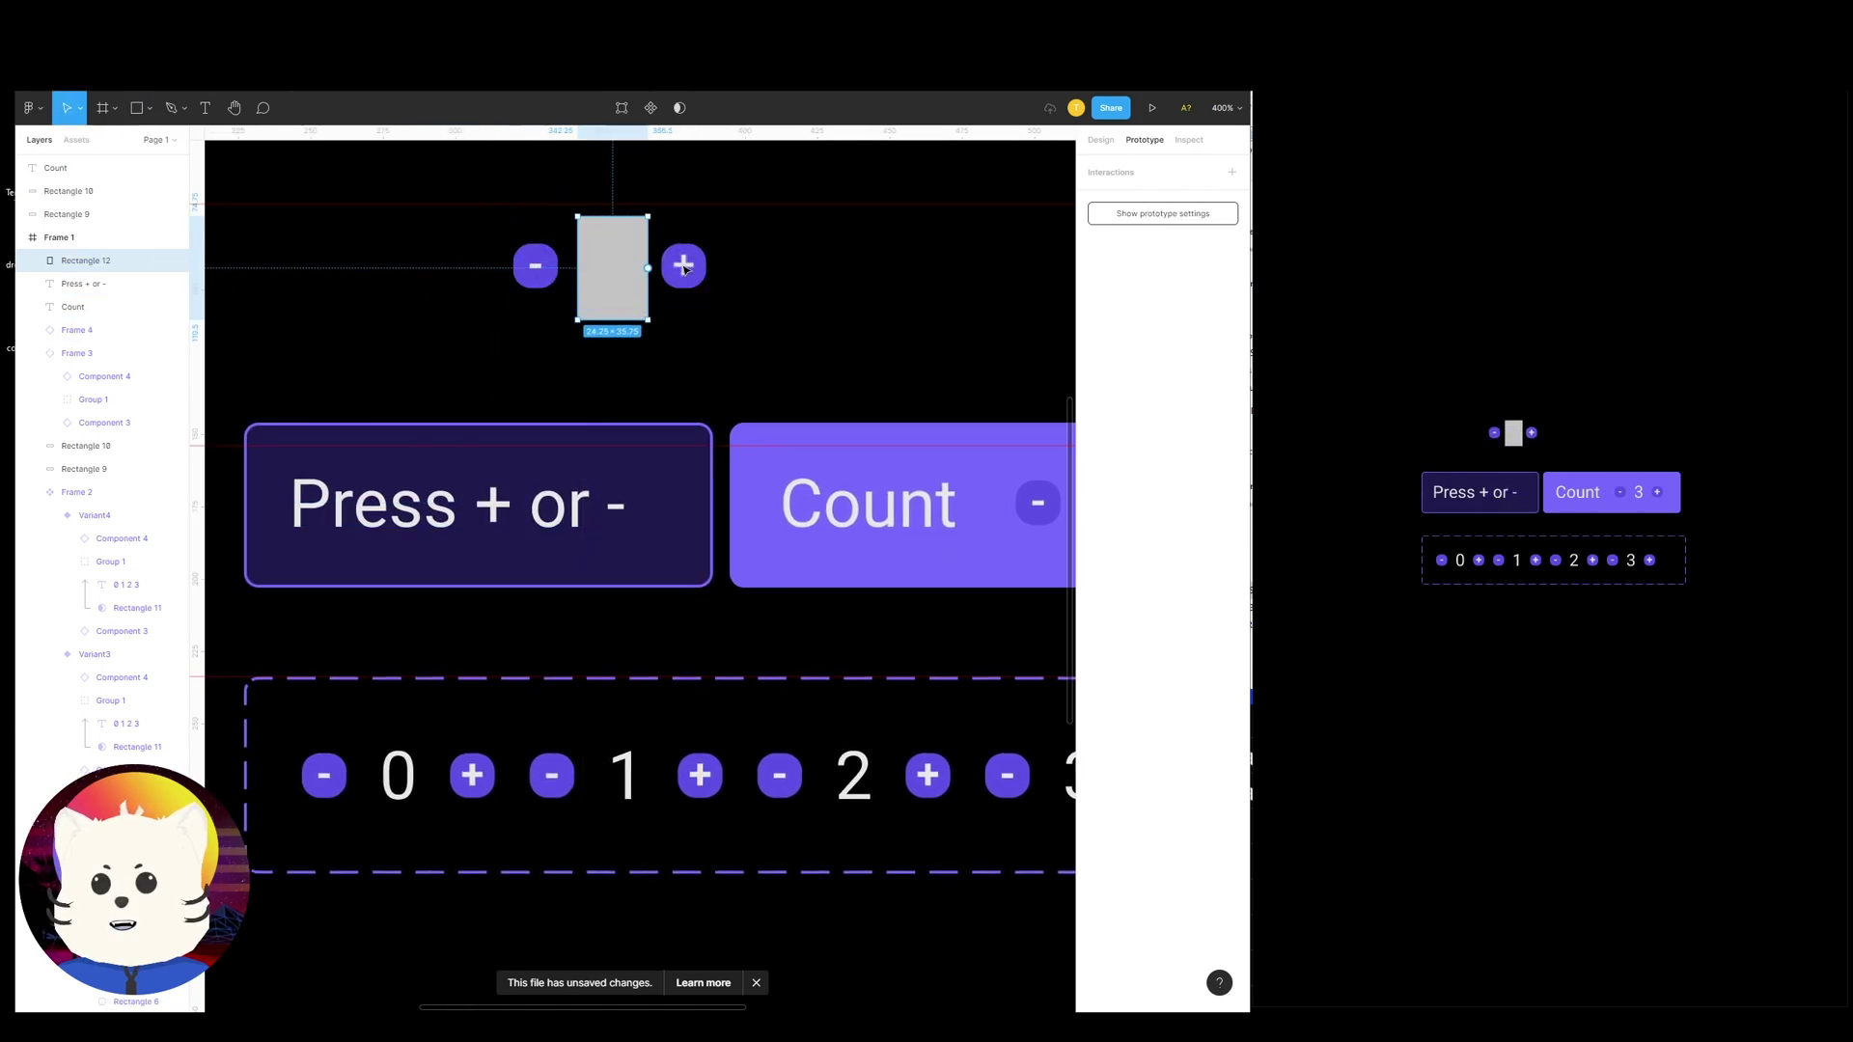
pyautogui.keyDown('shift'); pyautogui.click(680, 269); pyautogui.keyUp('shift')
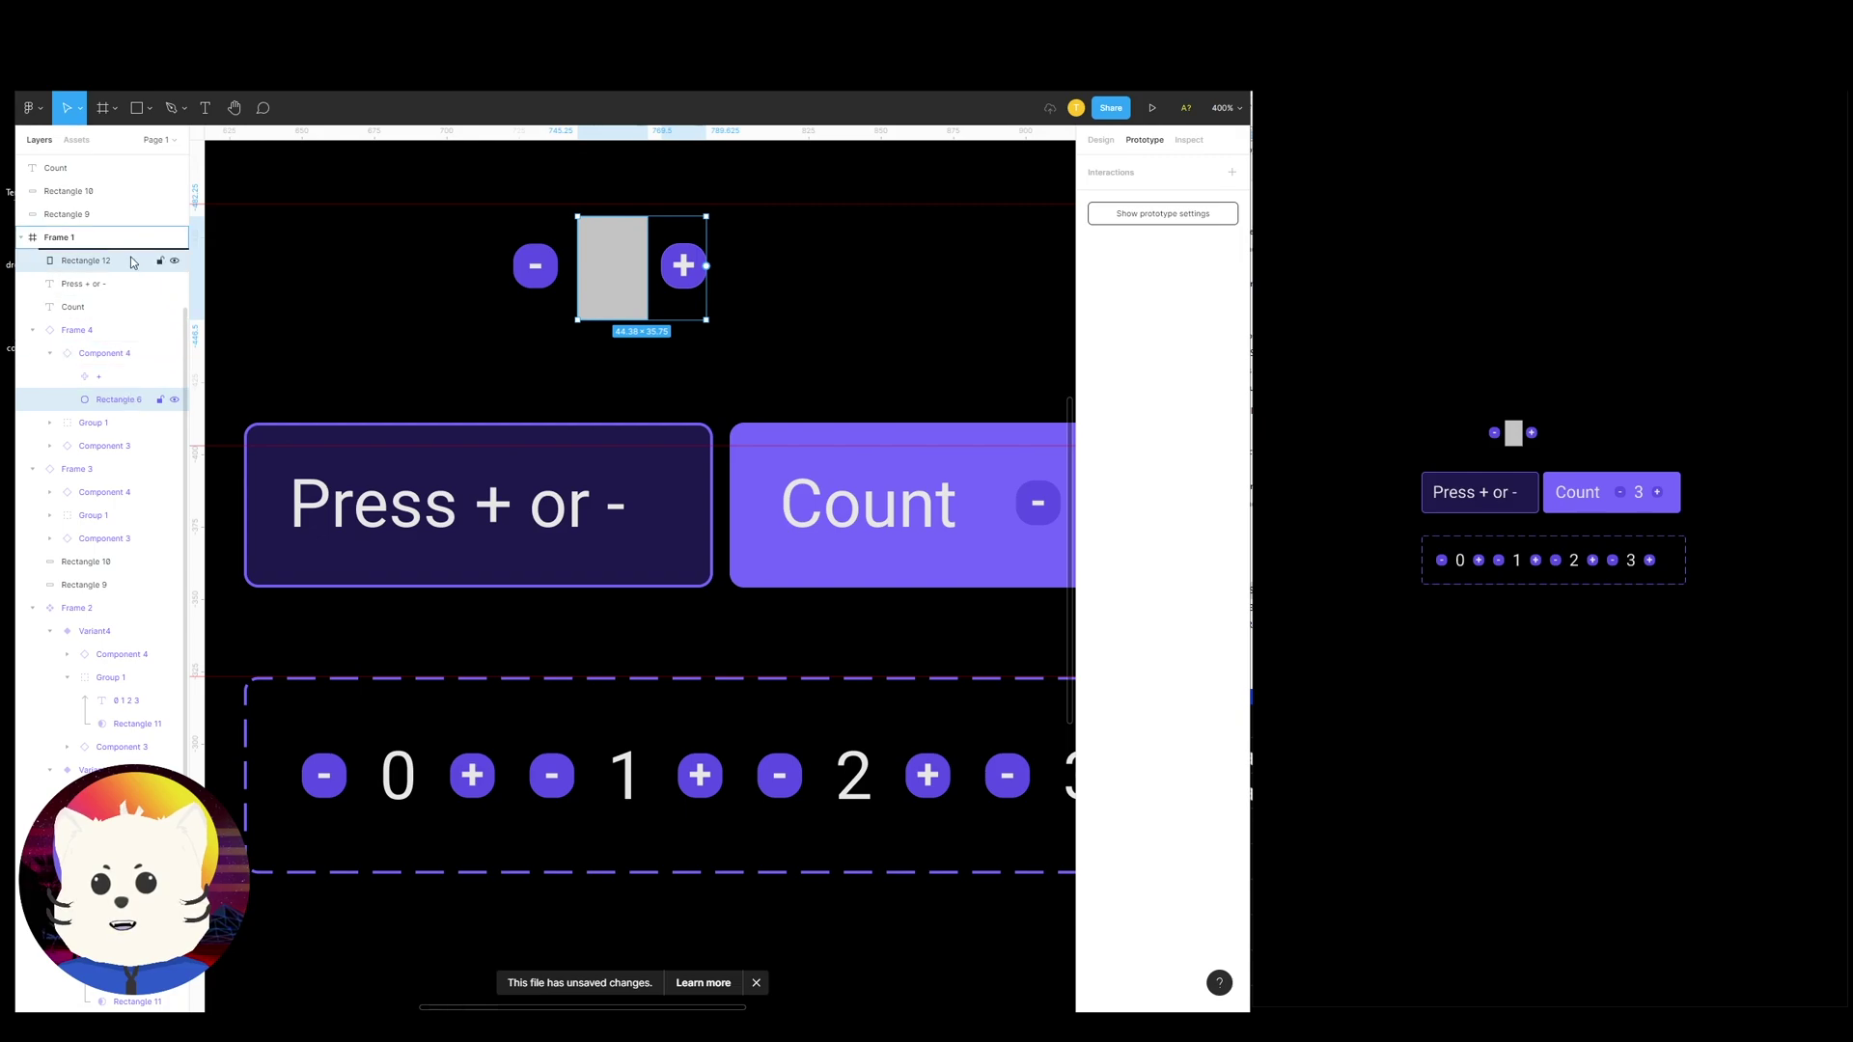
pyautogui.moveTo(128, 402); pyautogui.dragTo(113, 305)
# Delete the grey rectangle covering the counter copy's digit, and undo the deletion
pyautogui.click(401, 356)
pyautogui.click(619, 289)
pyautogui.press('Delete')
pyautogui.click(653, 269)
pyautogui.hotkey('ctrl', 'z')
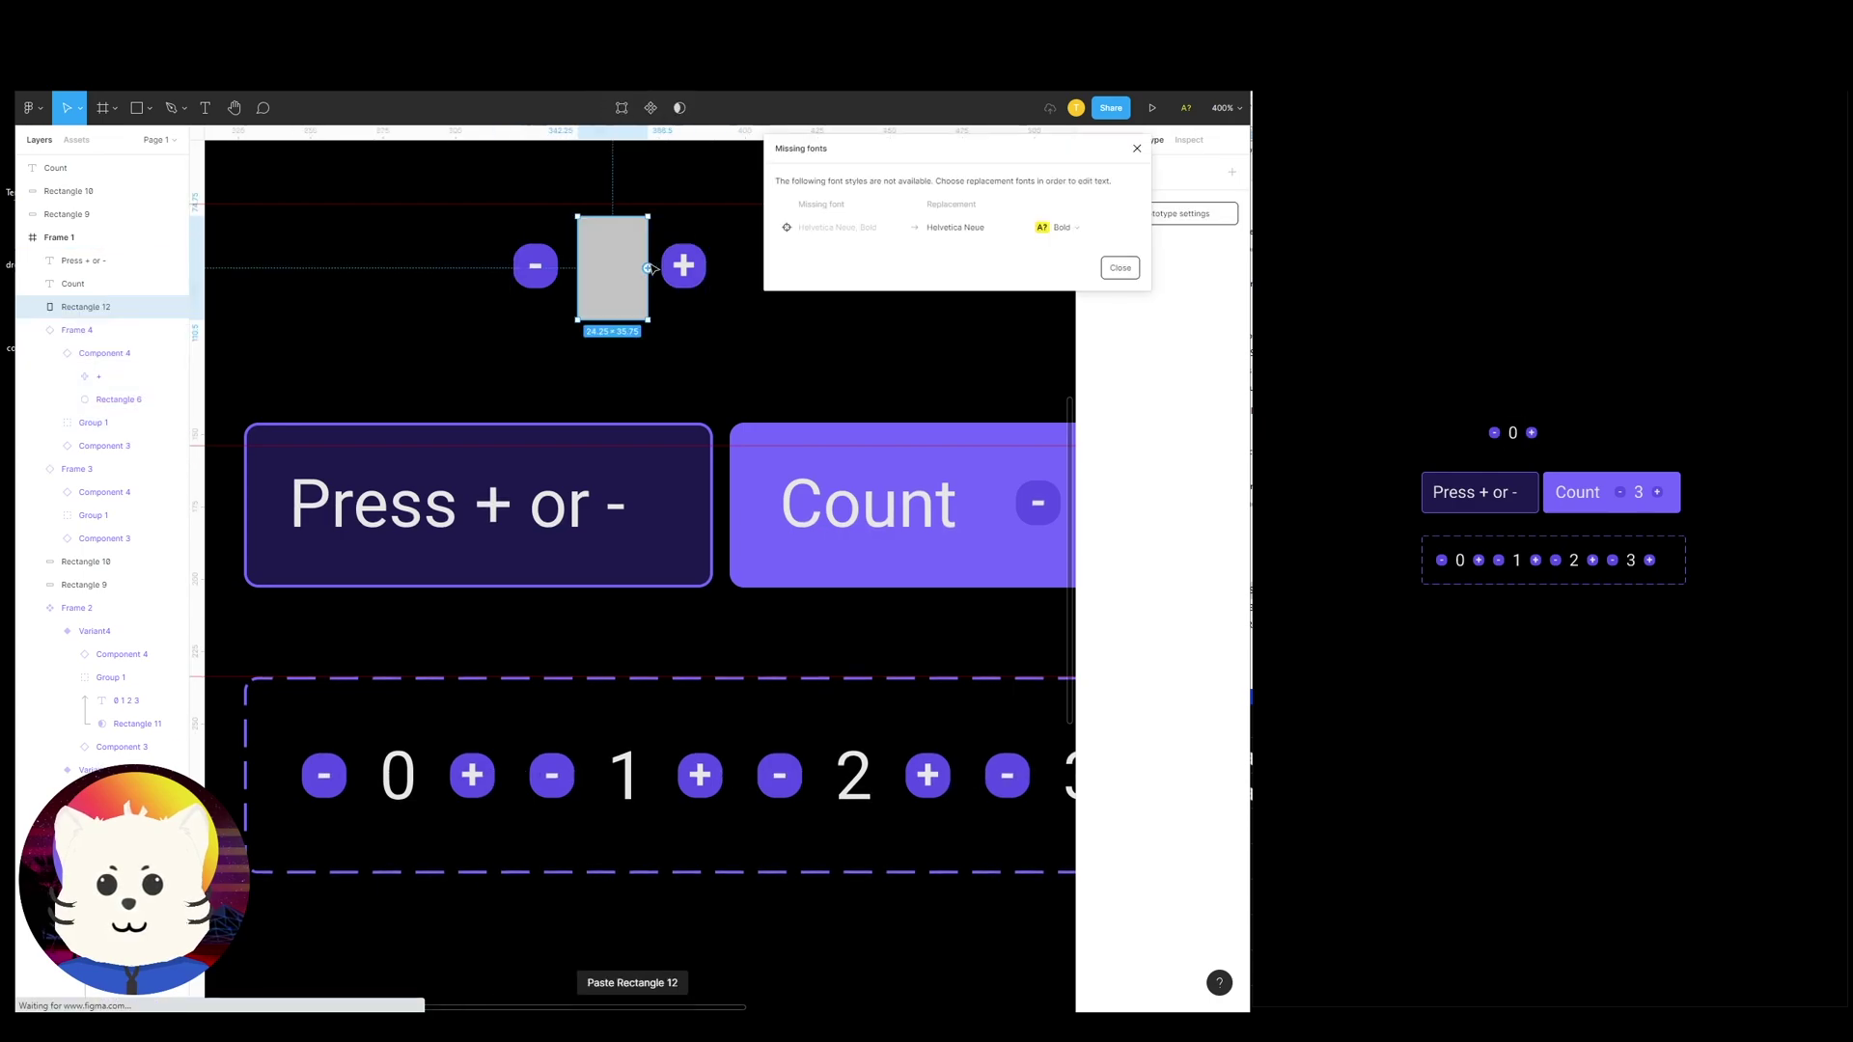
# Mask the counter copy with the grey rectangle and move the masked digit to the end of the "Press + or -" card's text
pyautogui.rightClick(674, 265)
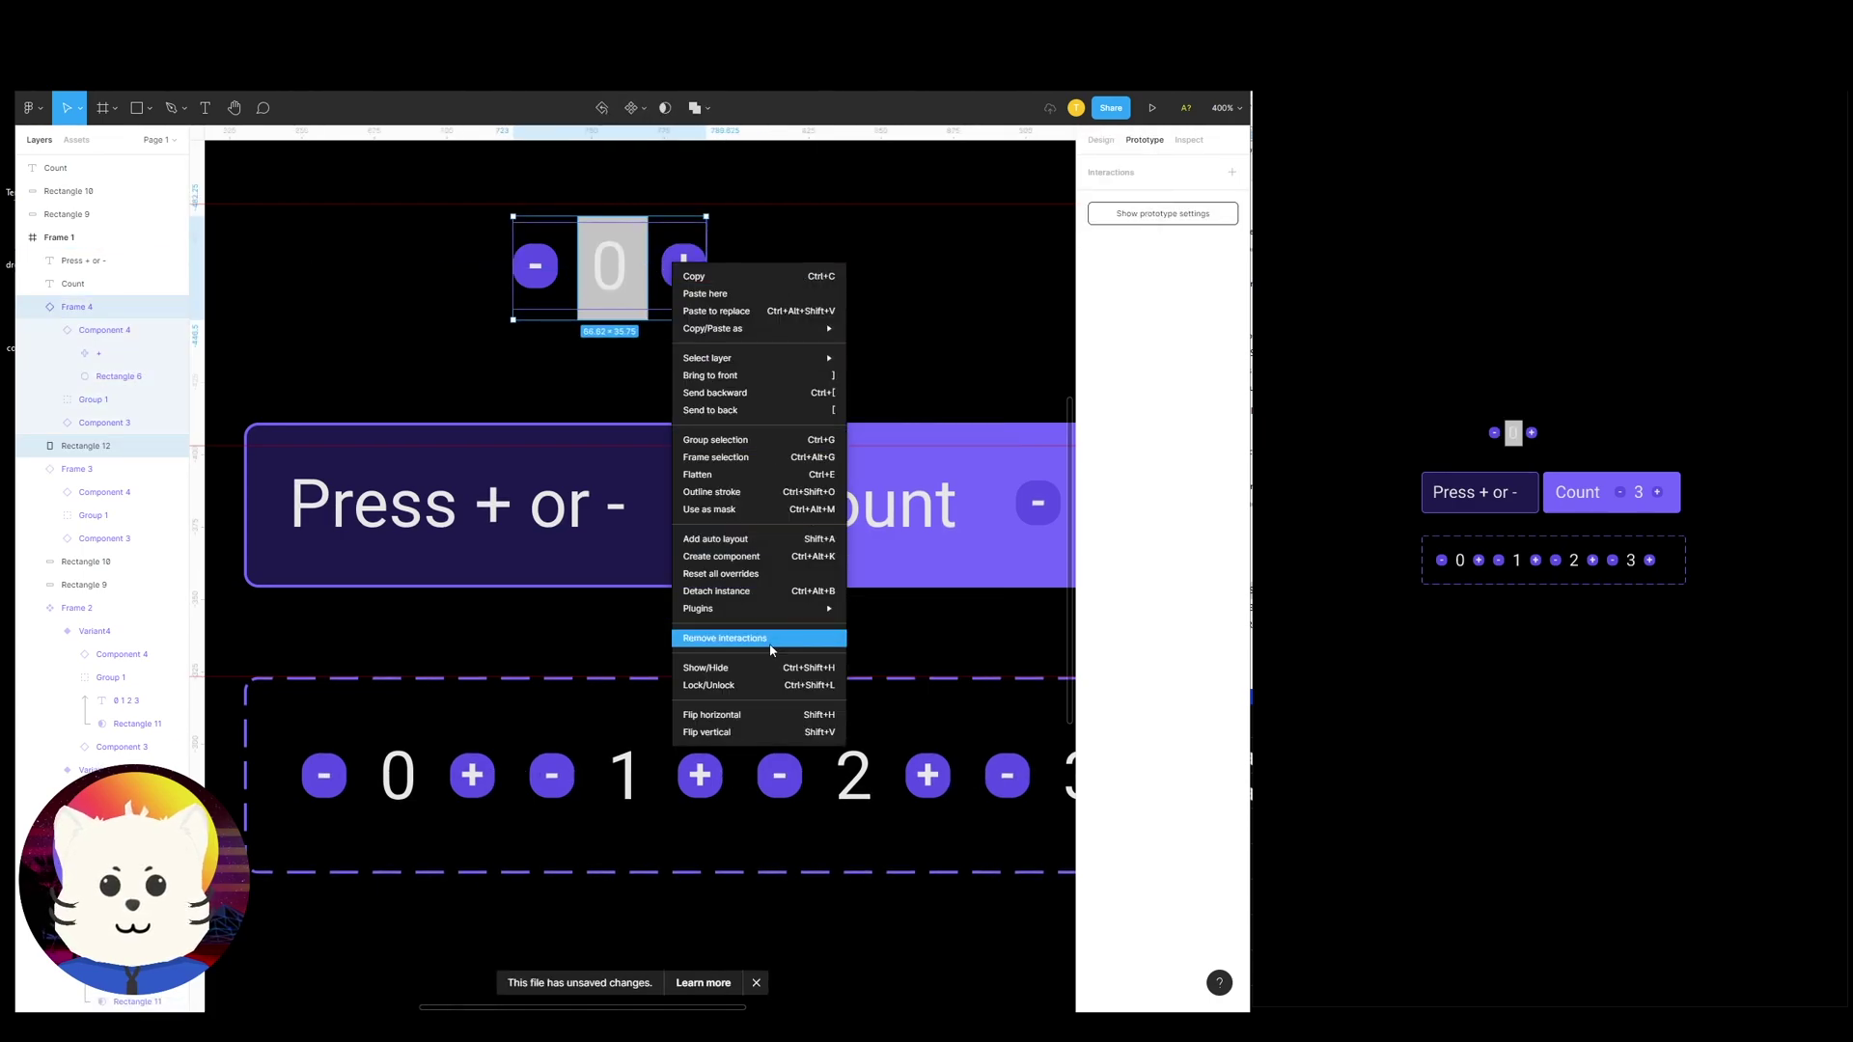
pyautogui.click(745, 509)
pyautogui.click(802, 335)
pyautogui.hscroll(-1, 804, 335)
pyautogui.moveTo(716, 302); pyautogui.dragTo(761, 539)
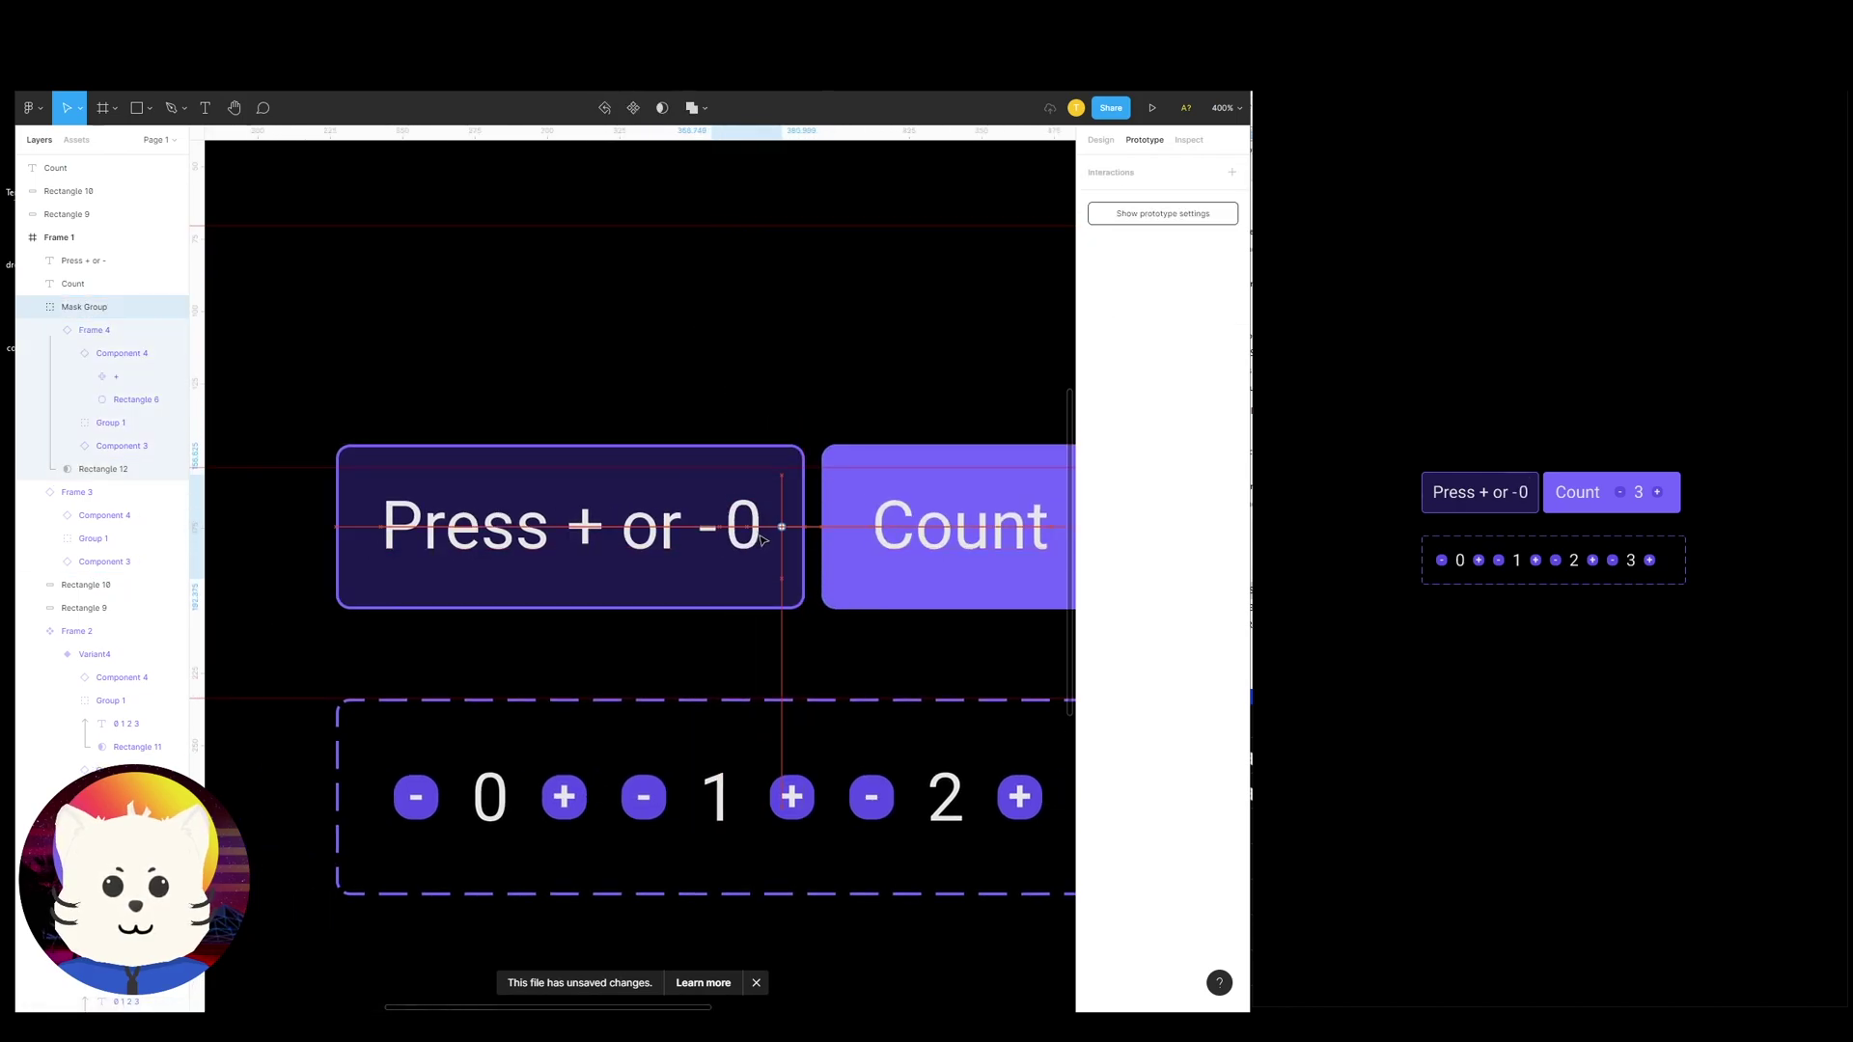
# Change the "Press + or -" text in Frame 1 to "Total count" and shift it away from the masked digit
pyautogui.doubleClick(538, 537)
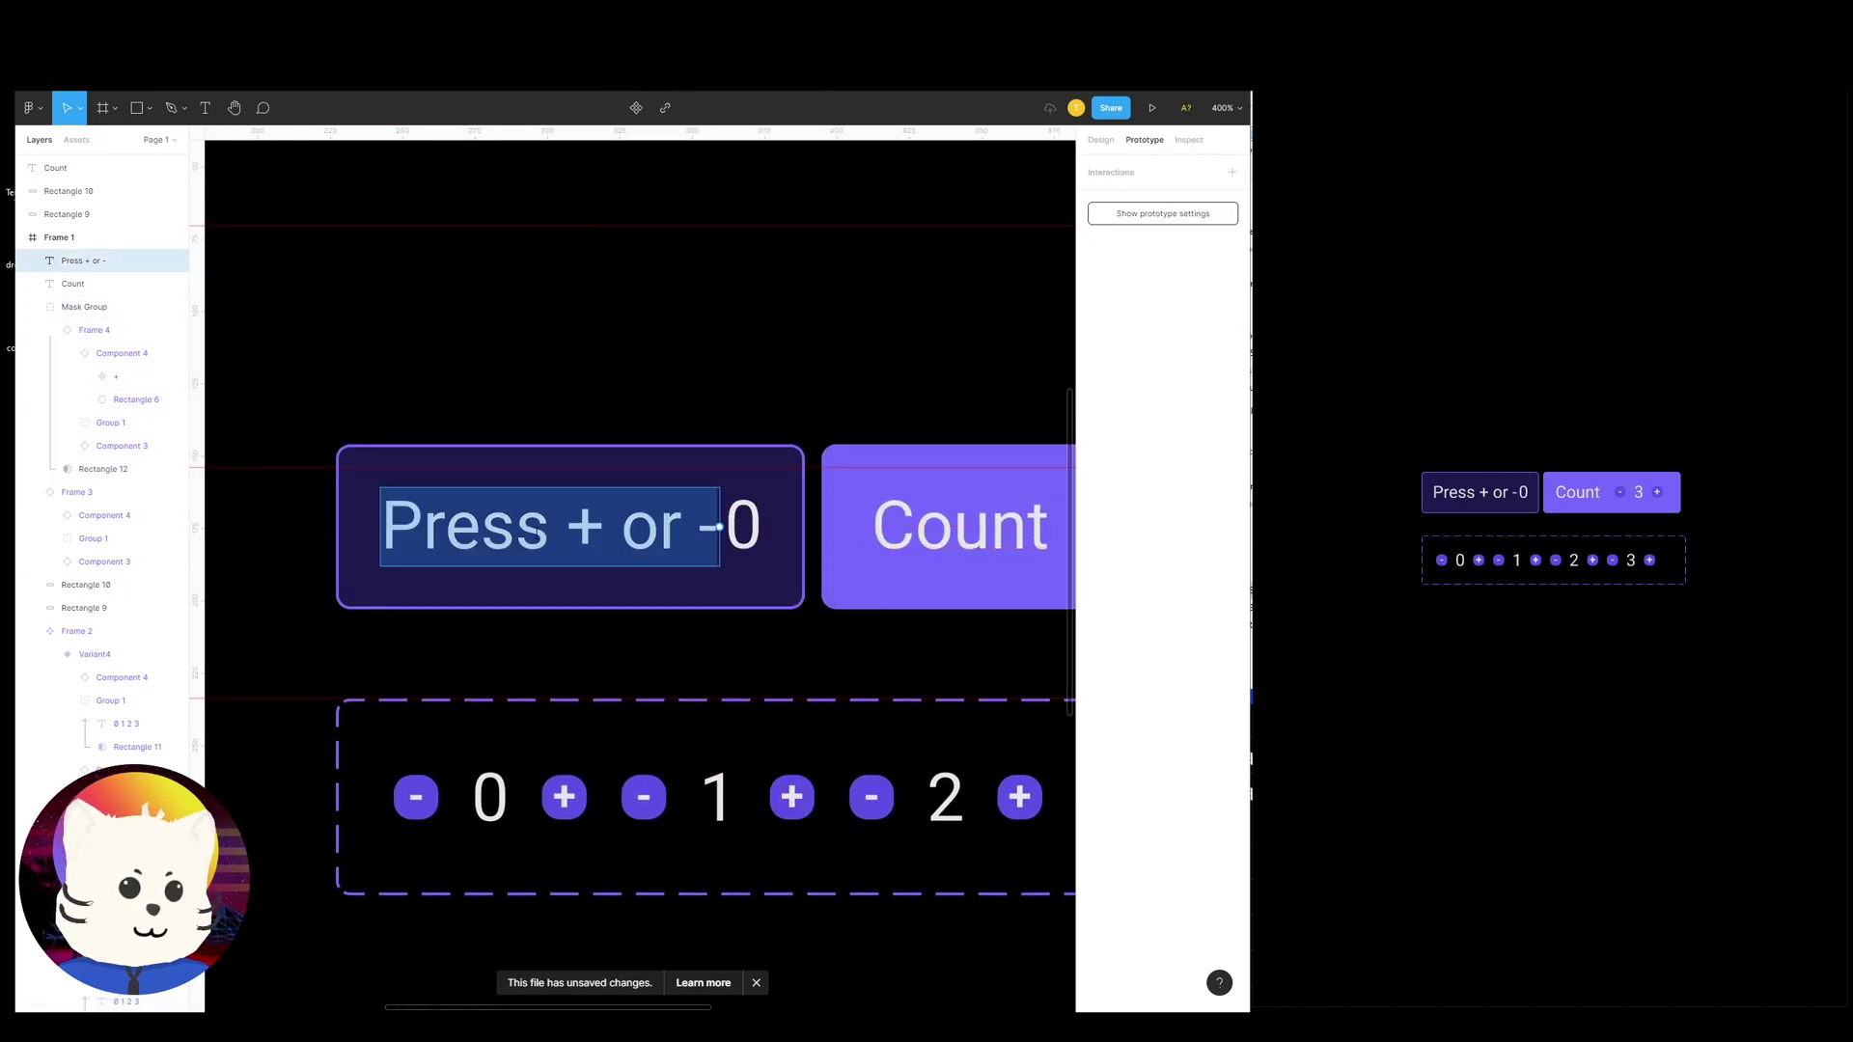
pyautogui.write('t')
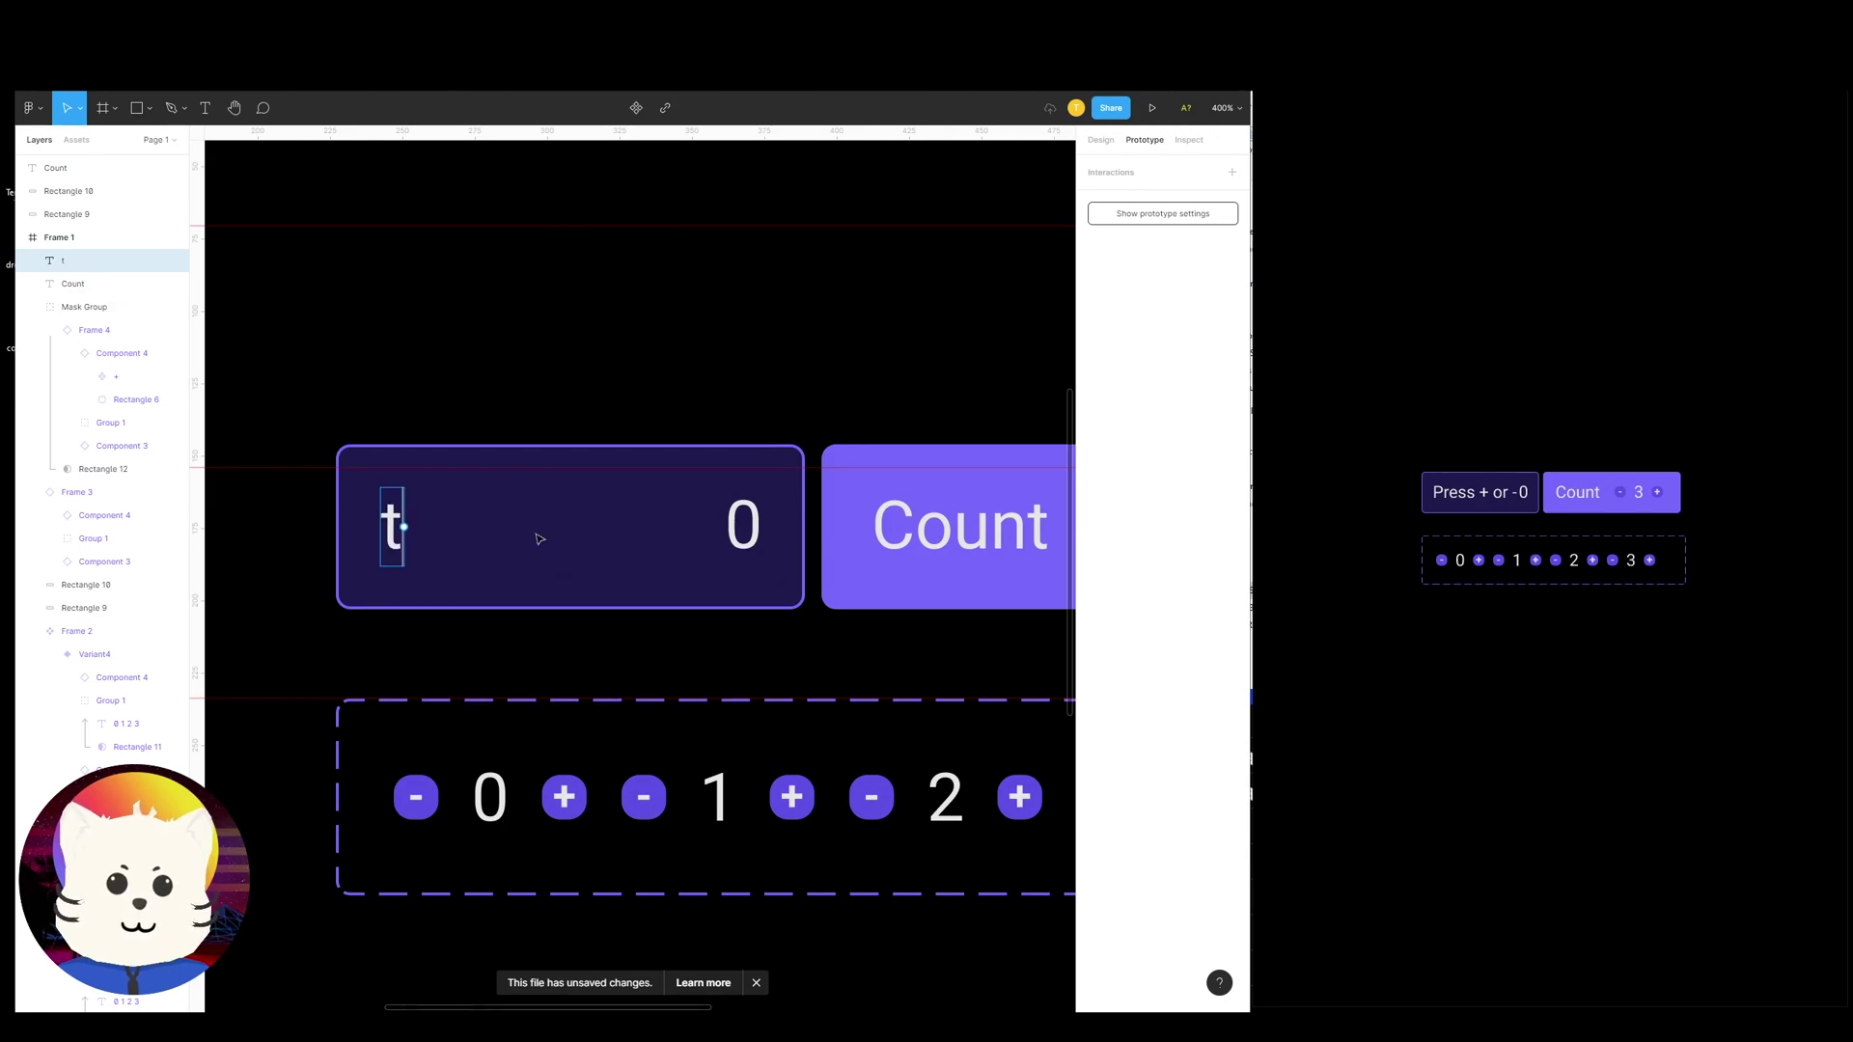
pyautogui.press('BackSpace')
pyautogui.write('Total count')
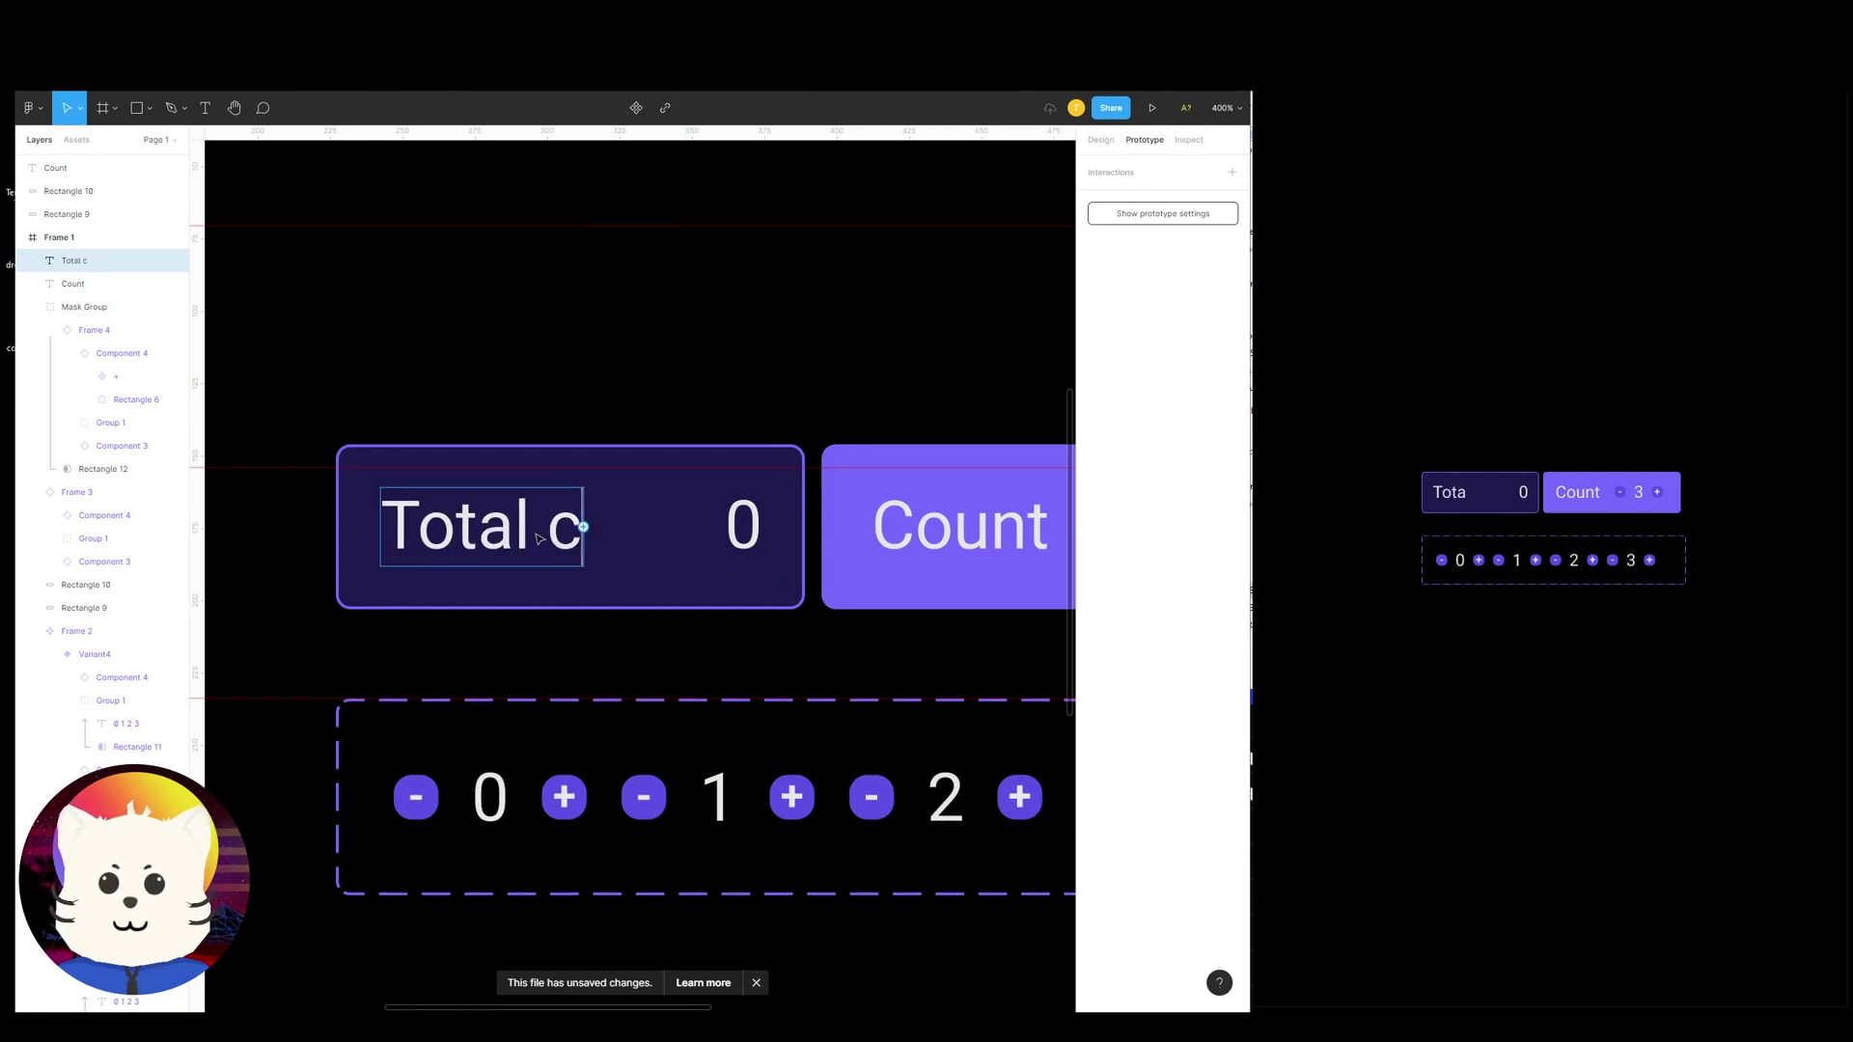
pyautogui.press('Escape')
pyautogui.moveTo(568, 531); pyautogui.dragTo(537, 531)
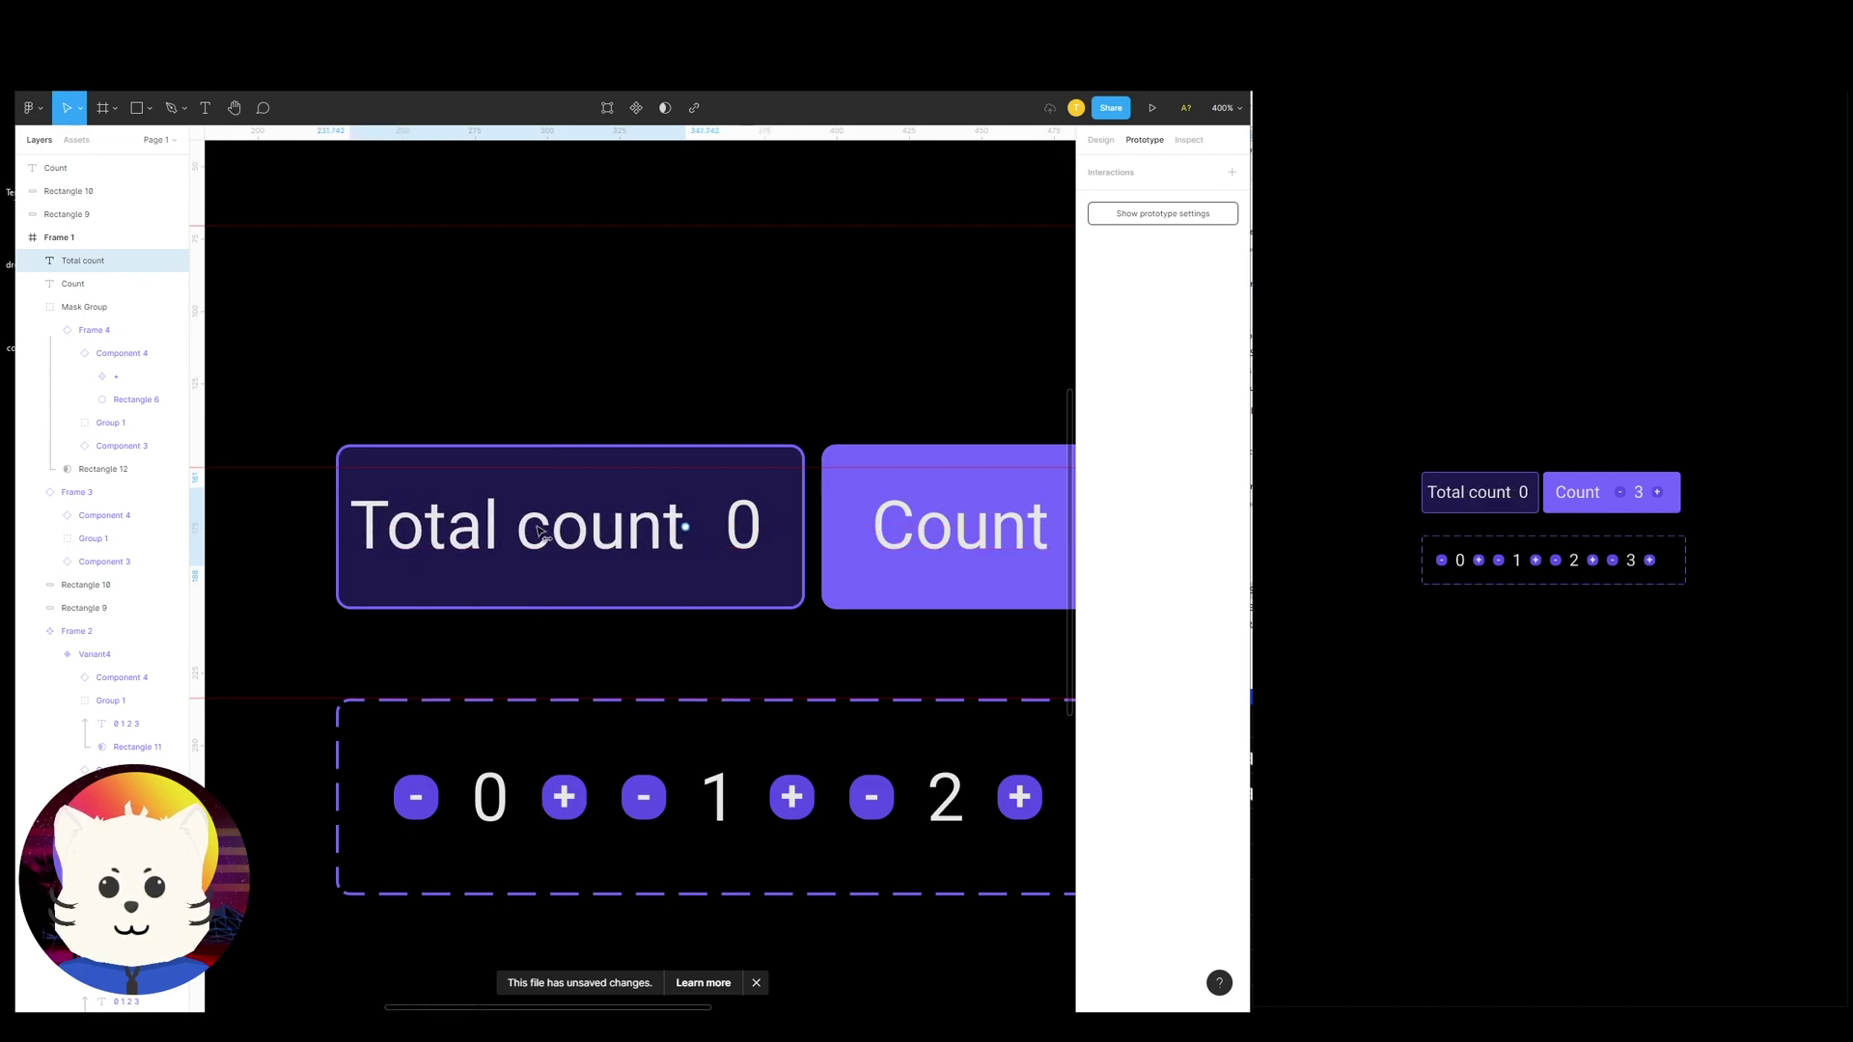
# Nudge the masked digit in the Total count card slightly and undo the move
pyautogui.click(749, 532)
pyautogui.moveTo(753, 534); pyautogui.dragTo(761, 542)
pyautogui.hotkey('ctrl', 'z')
pyautogui.moveTo(829, 480); pyautogui.dragTo(716, 463)
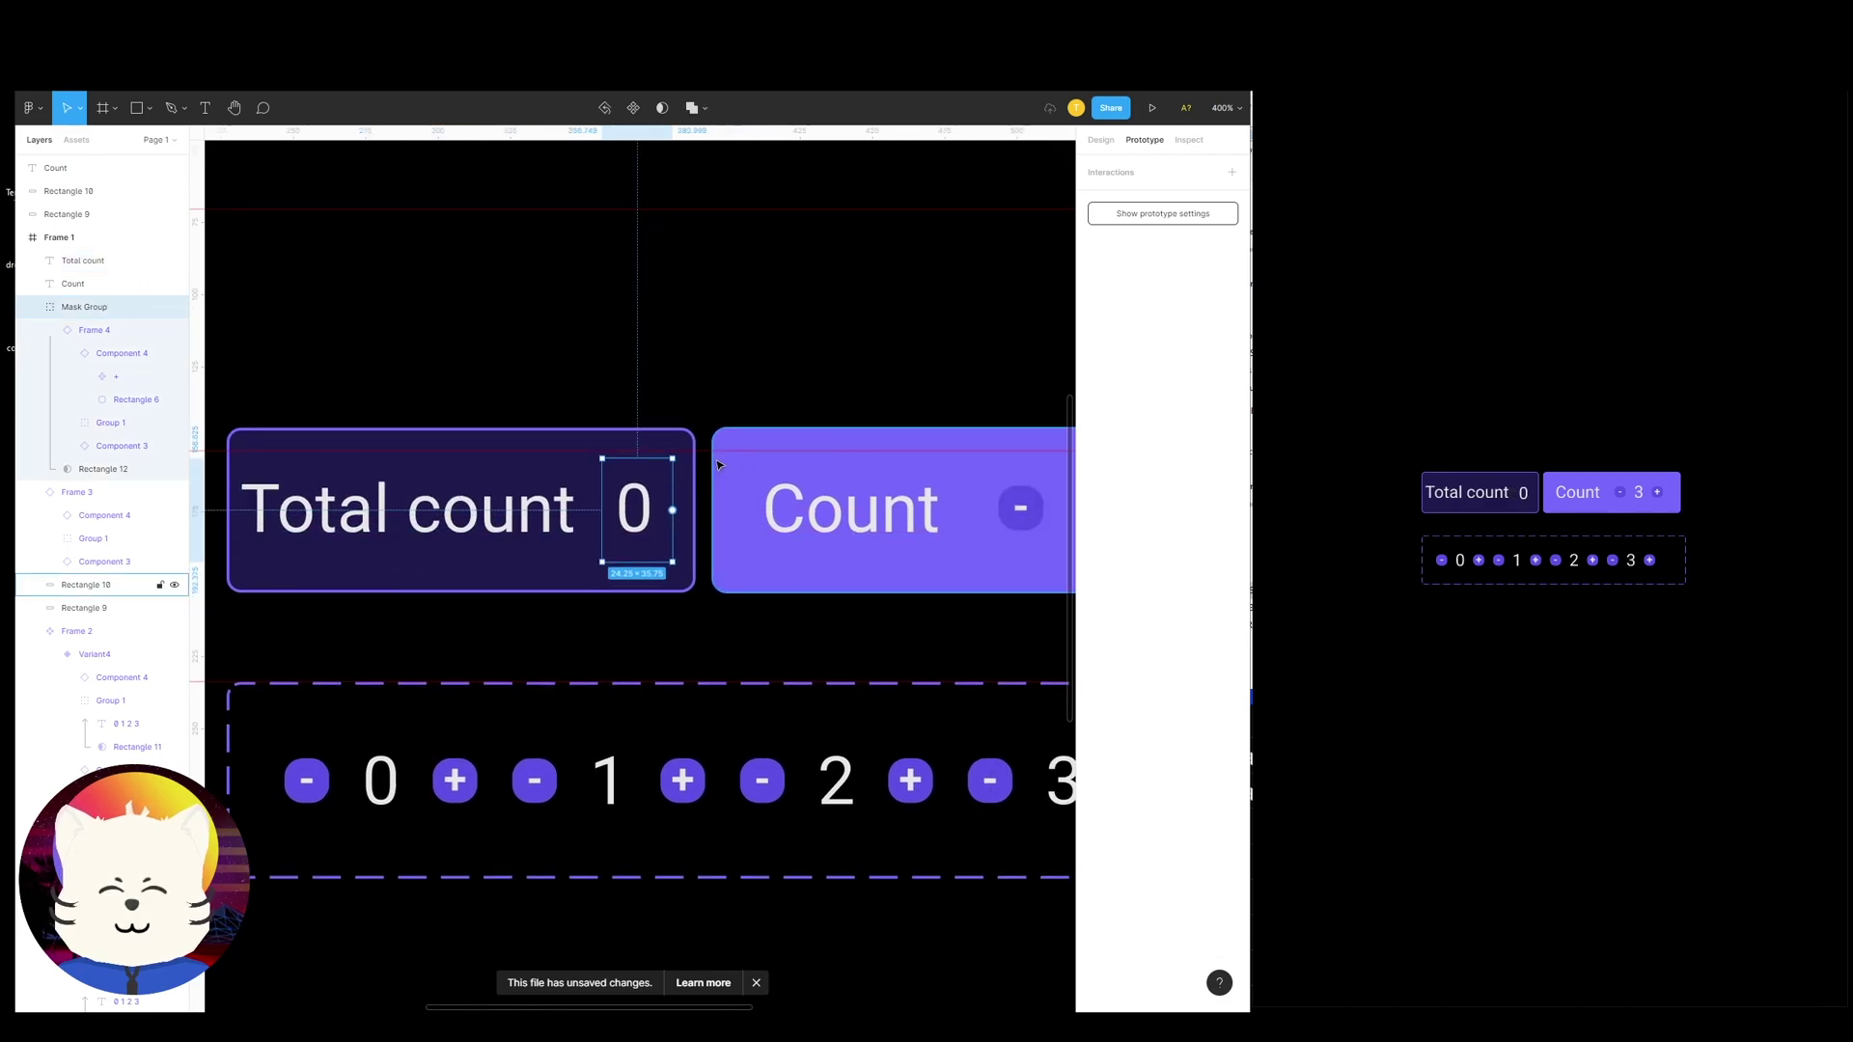
pyautogui.press('-')
pyautogui.moveTo(881, 475); pyautogui.dragTo(853, 478)
pyautogui.click(854, 490)
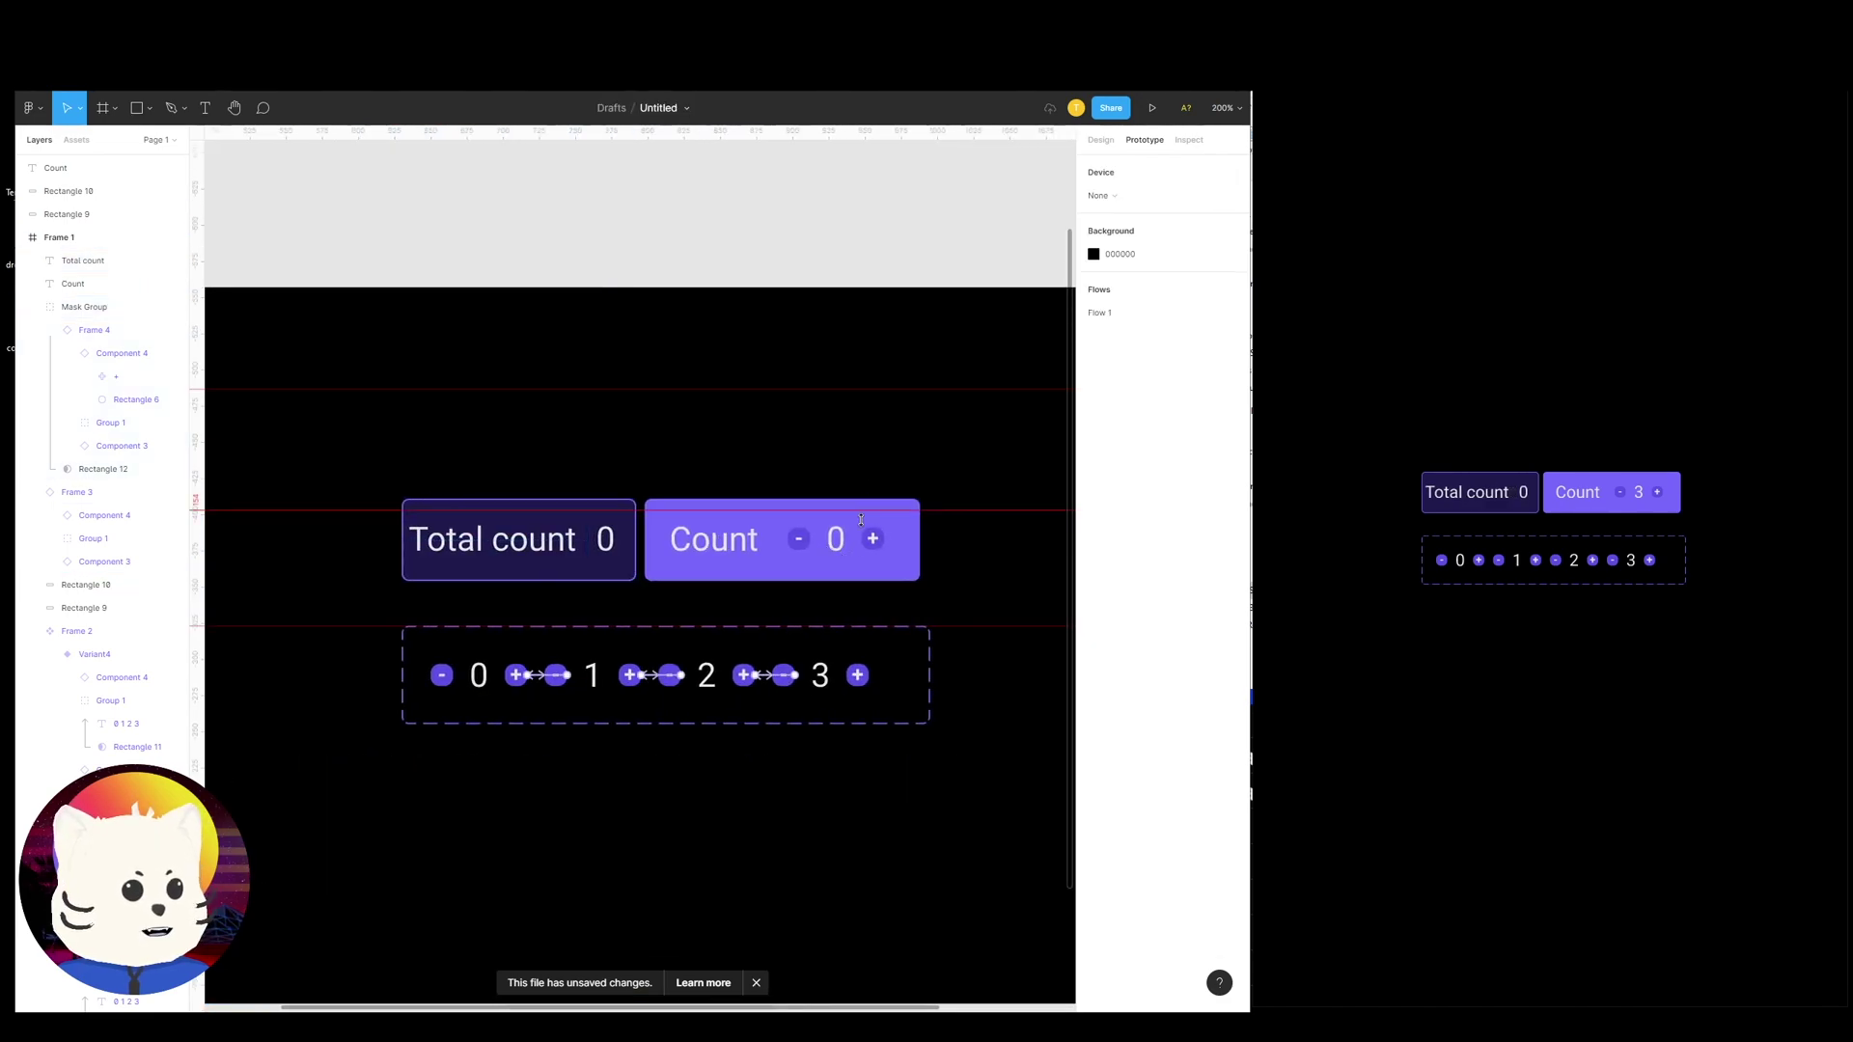
# Try moving the masked digit and the Count card's counter instance away from their cards, undoing each move
pyautogui.click(840, 544)
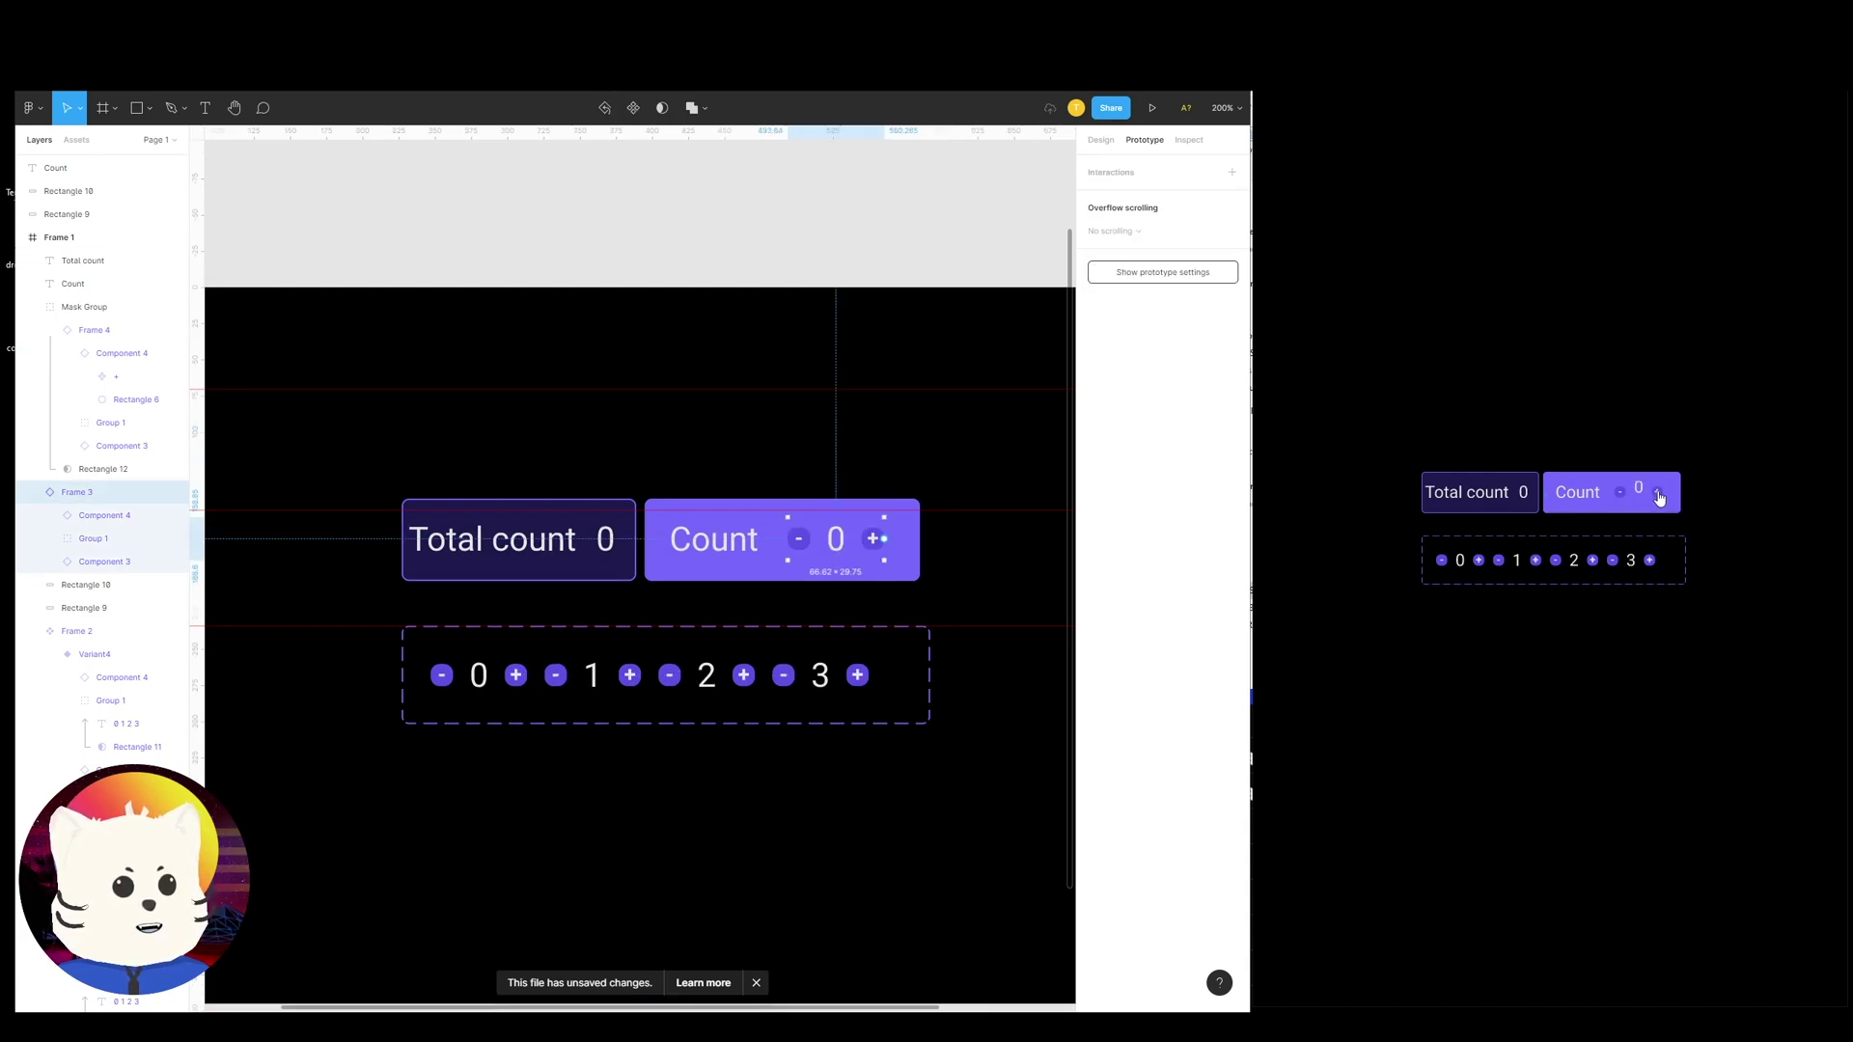
pyautogui.moveTo(616, 548); pyautogui.dragTo(613, 472)
pyautogui.hotkey('ctrl', 'z')
pyautogui.hotkey('ctrl', 'z')
pyautogui.moveTo(840, 546); pyautogui.dragTo(898, 489)
pyautogui.hotkey('ctrl', 'z')
pyautogui.moveTo(974, 437); pyautogui.dragTo(940, 410)
# Examine the design properties of the Count card's counter instance and count down in the prototype preview
pyautogui.click(852, 430)
pyautogui.click(1095, 151)
pyautogui.click(809, 522)
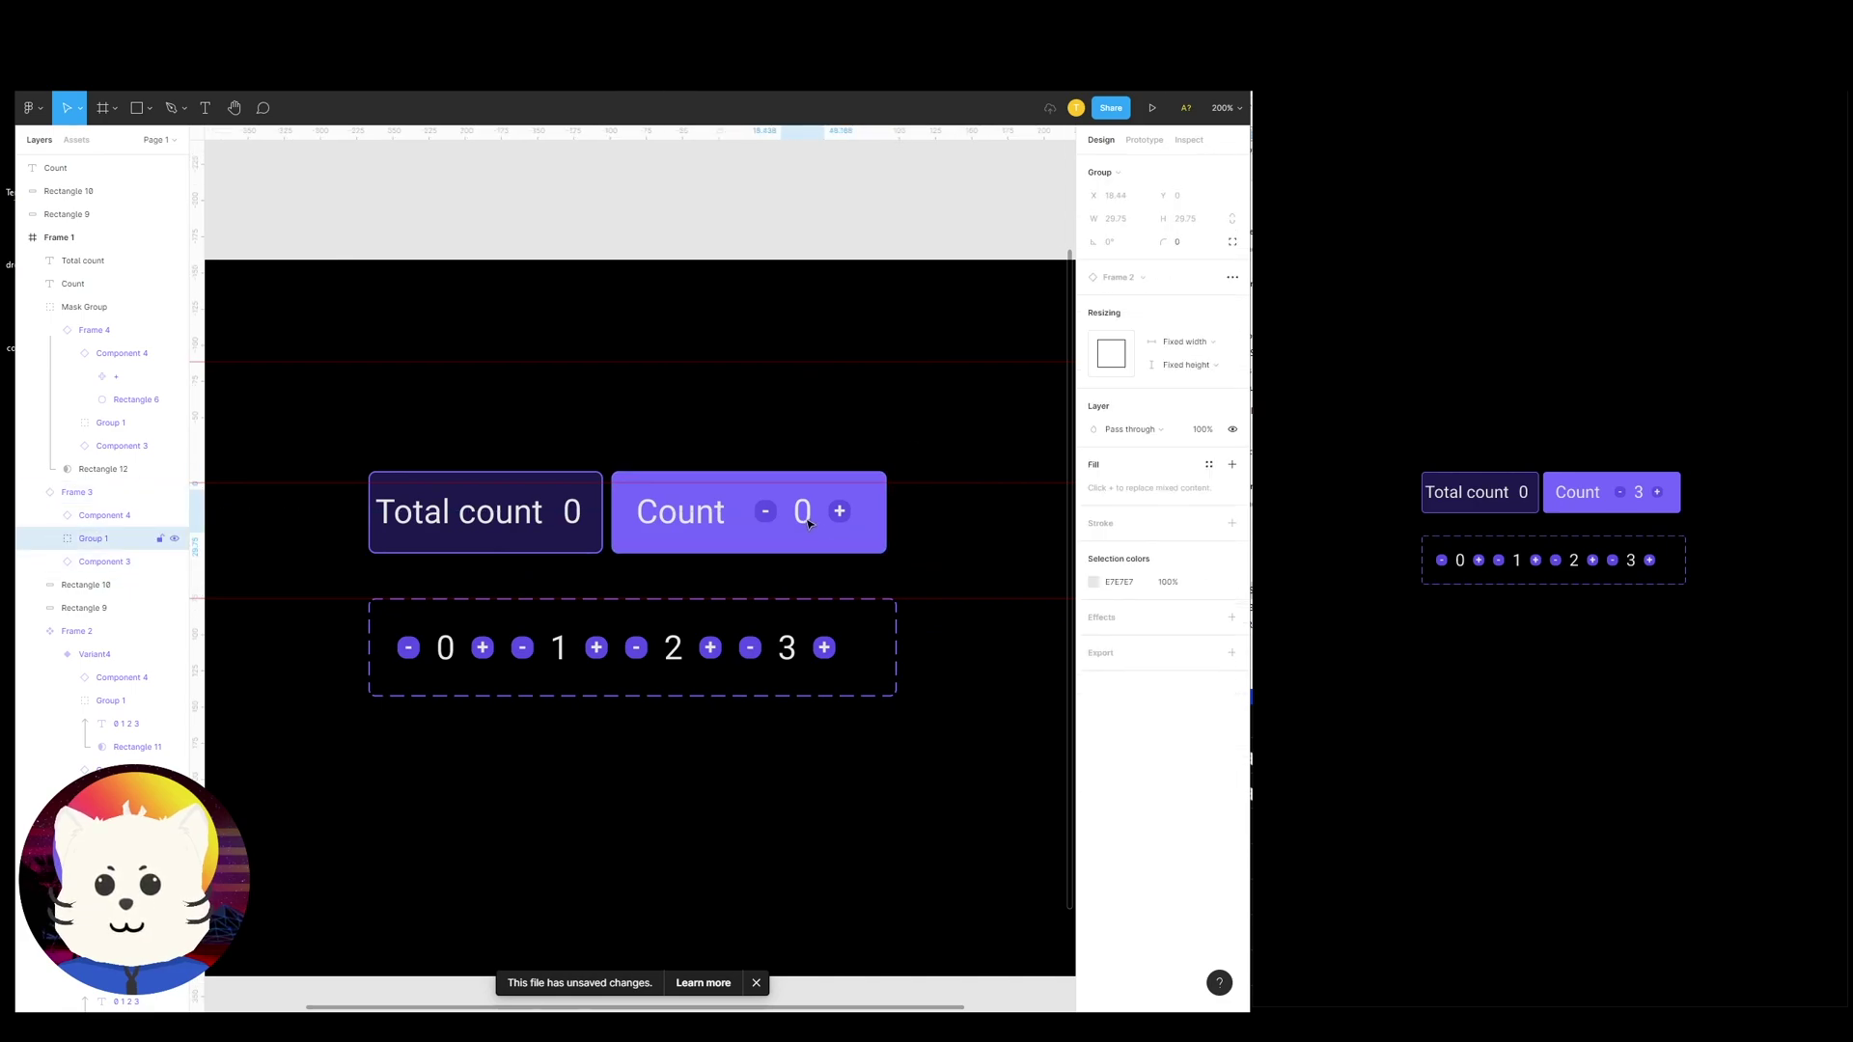
pyautogui.press('Escape')
pyautogui.click(809, 525)
pyautogui.moveTo(809, 525); pyautogui.dragTo(874, 521)
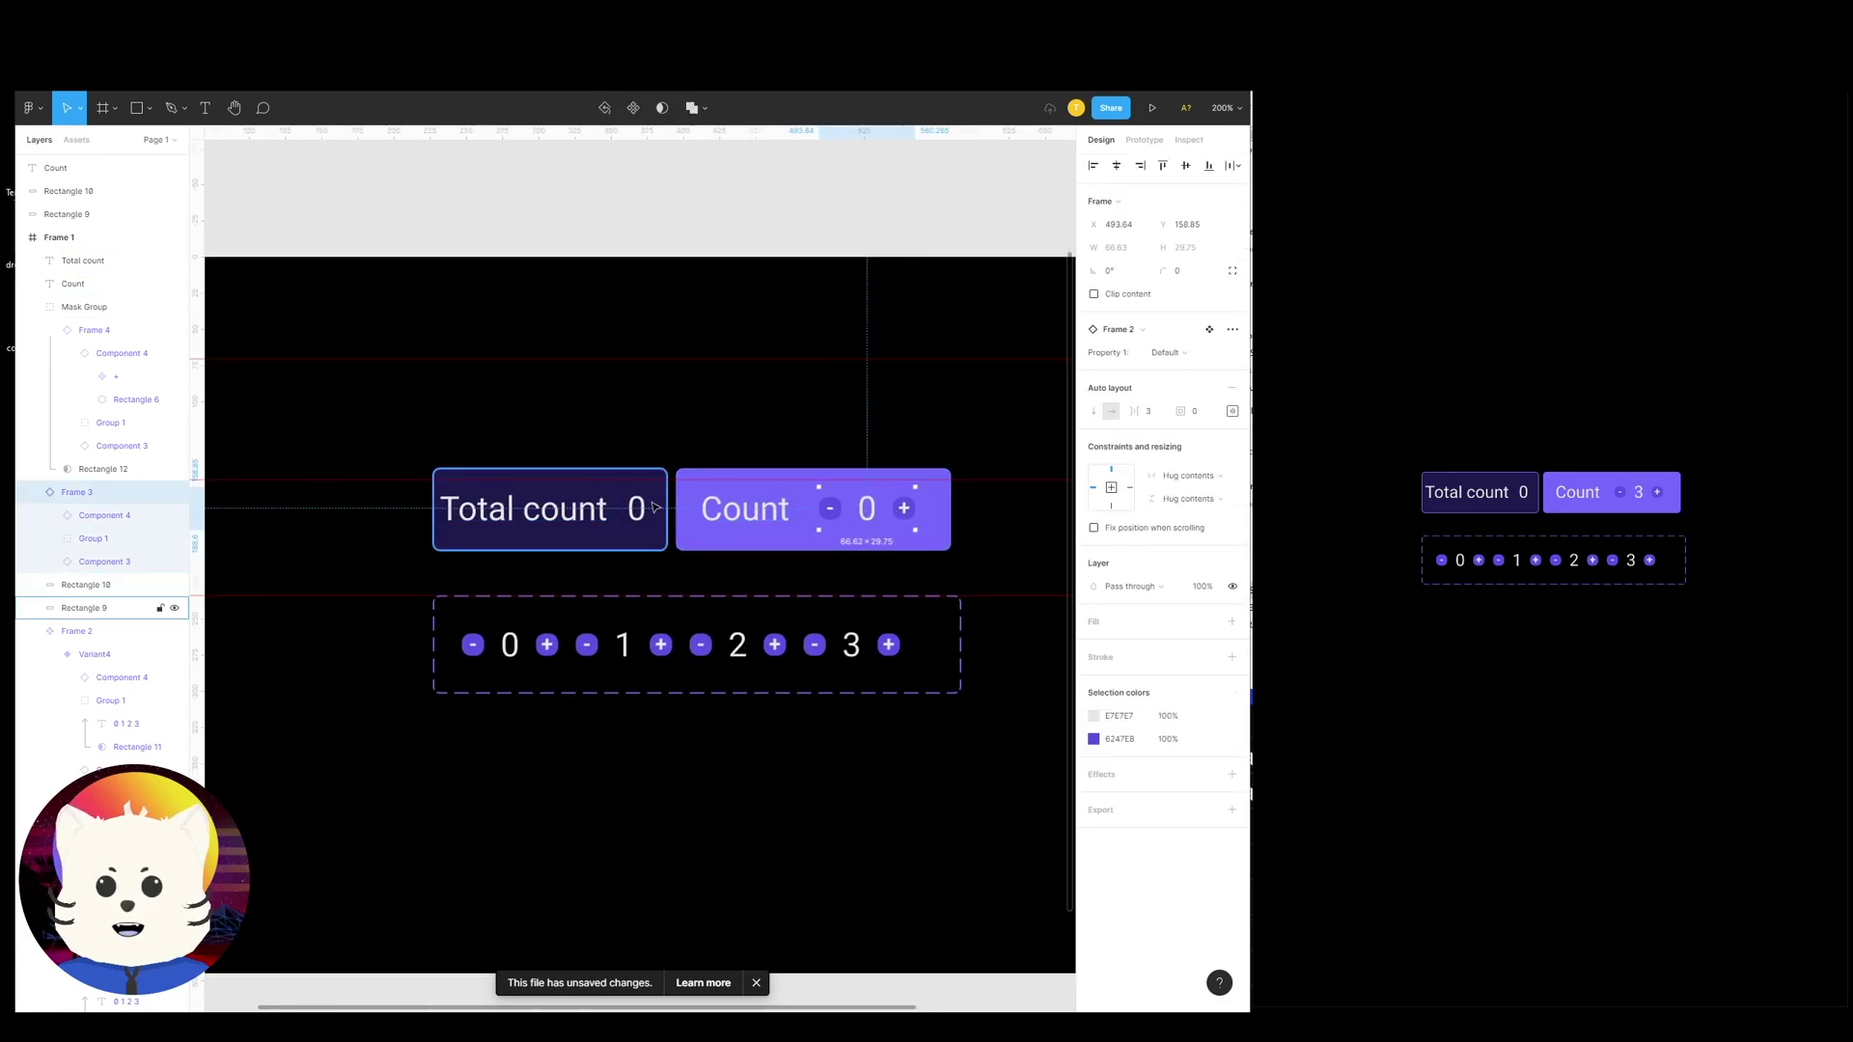
pyautogui.hscroll(2, 659, 507)
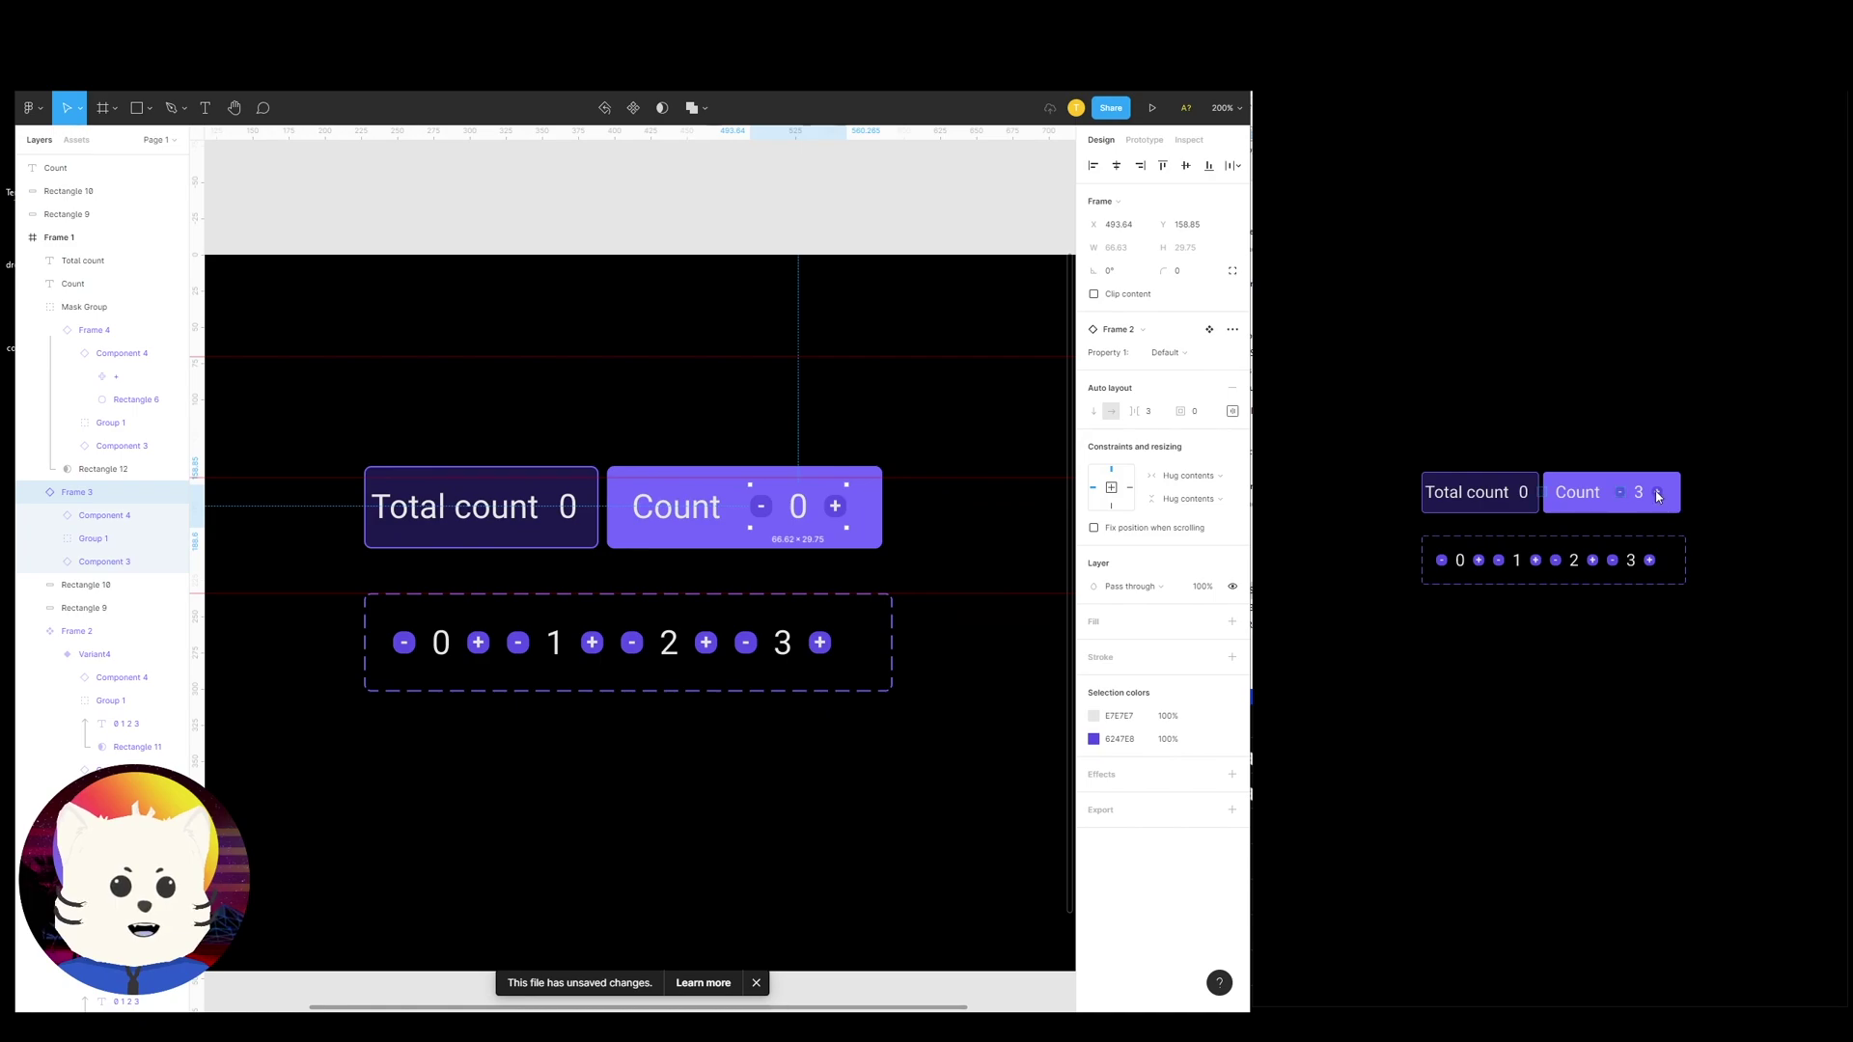
pyautogui.click(1620, 493)
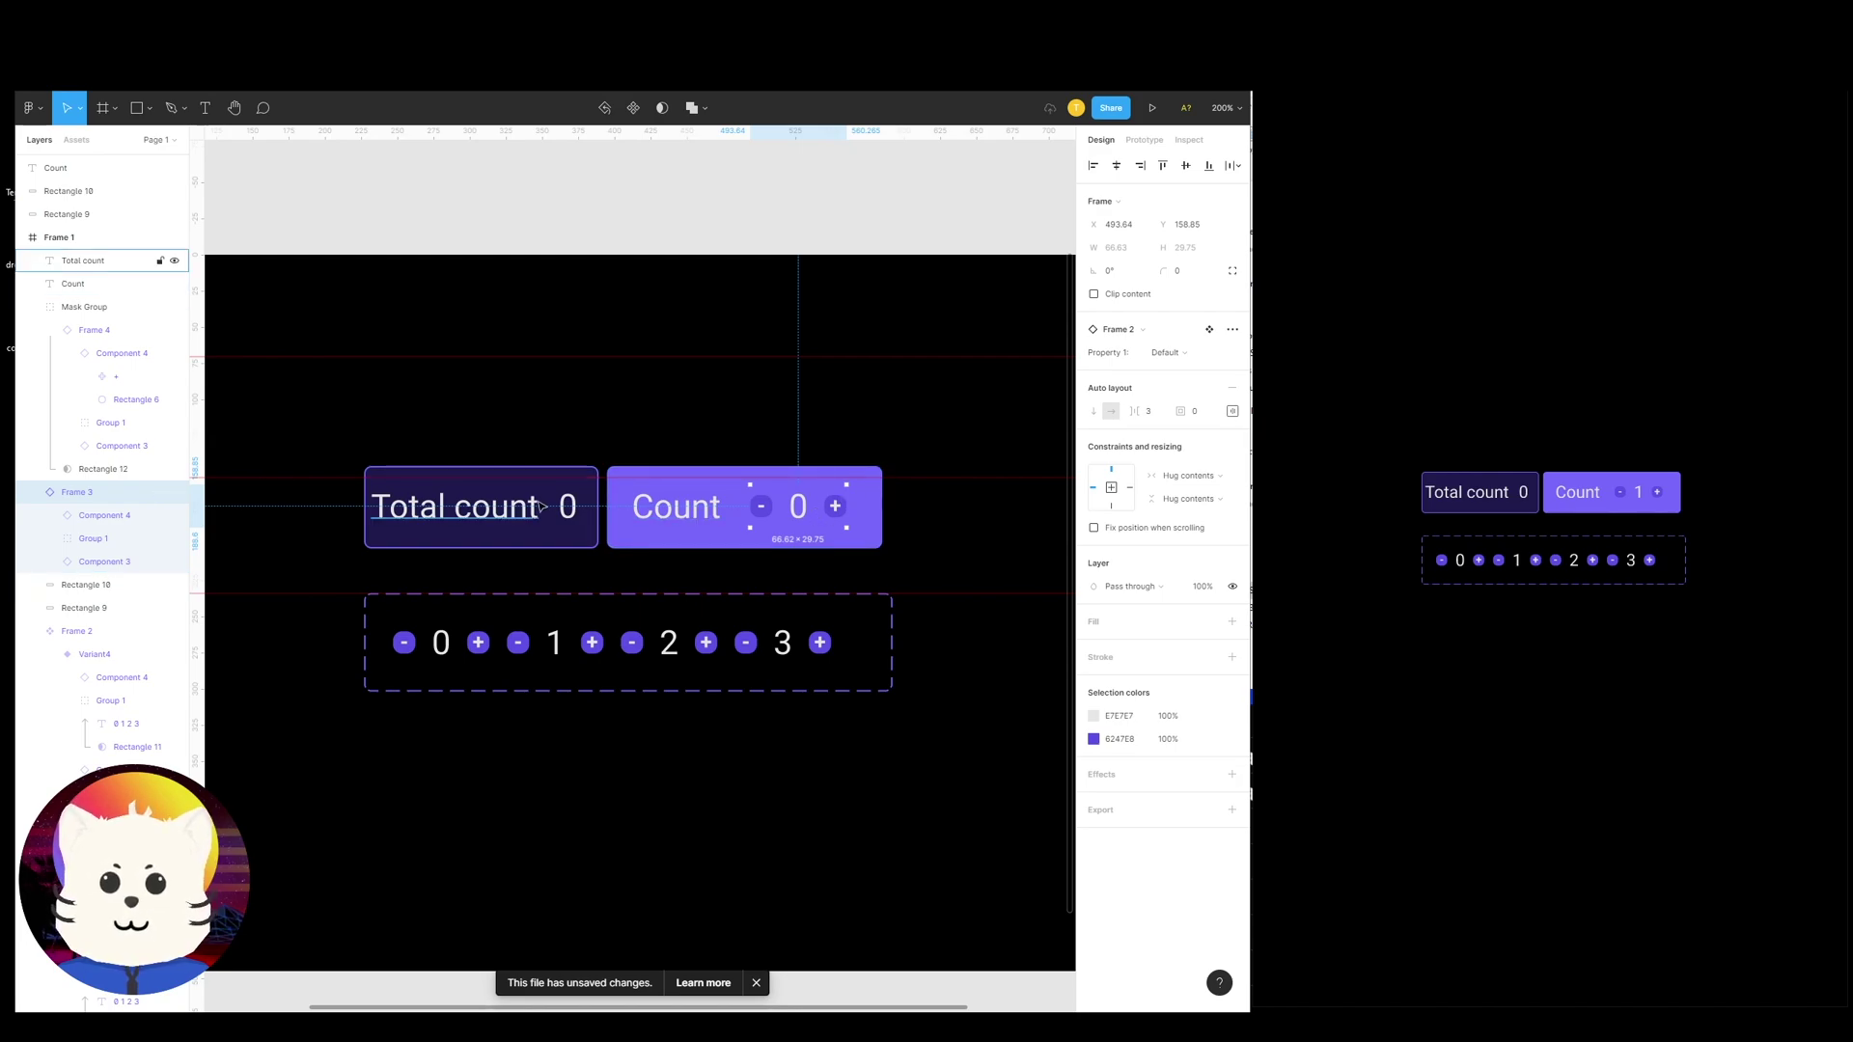
# Try moving the counter copy upward inside its mask in the Total count card, and undo the move
pyautogui.doubleClick(579, 519)
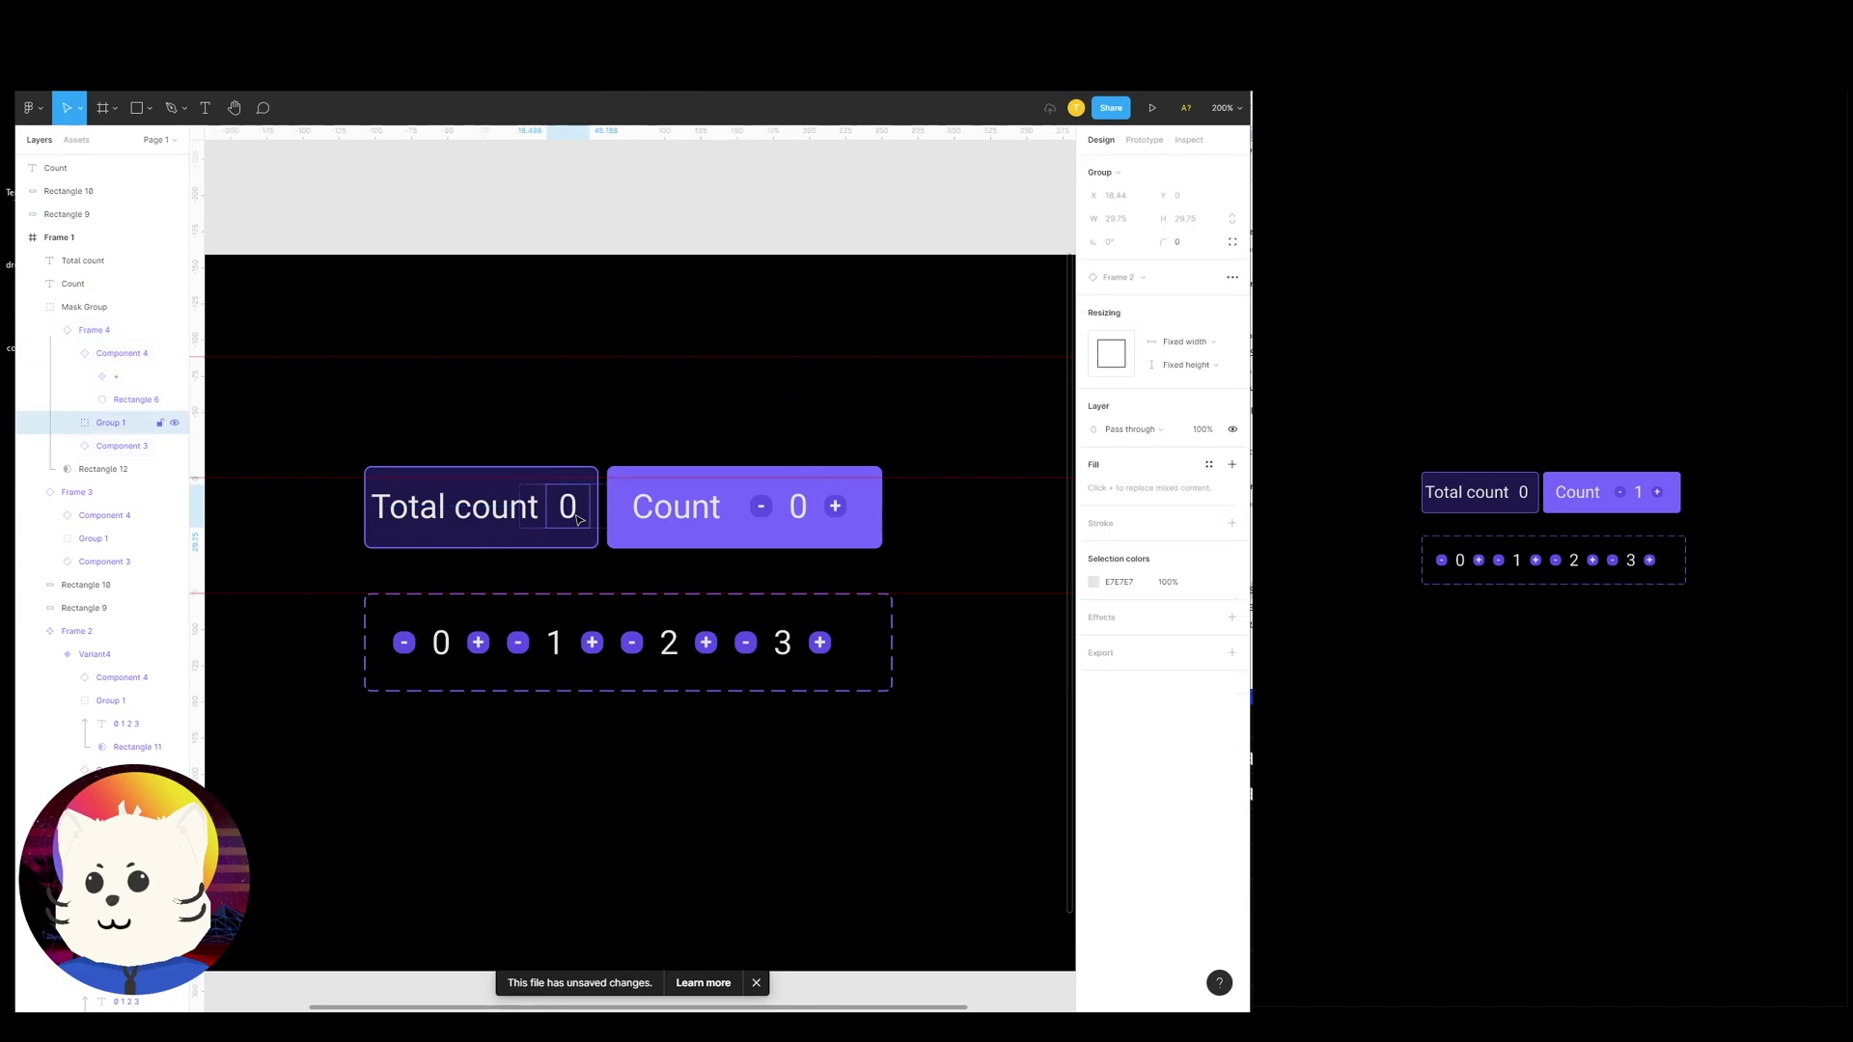
pyautogui.doubleClick(579, 519)
pyautogui.moveTo(579, 519)
pyautogui.mouseDown()
pyautogui.moveTo(579, 467)
pyautogui.moveTo(579, 483)
pyautogui.mouseUp()
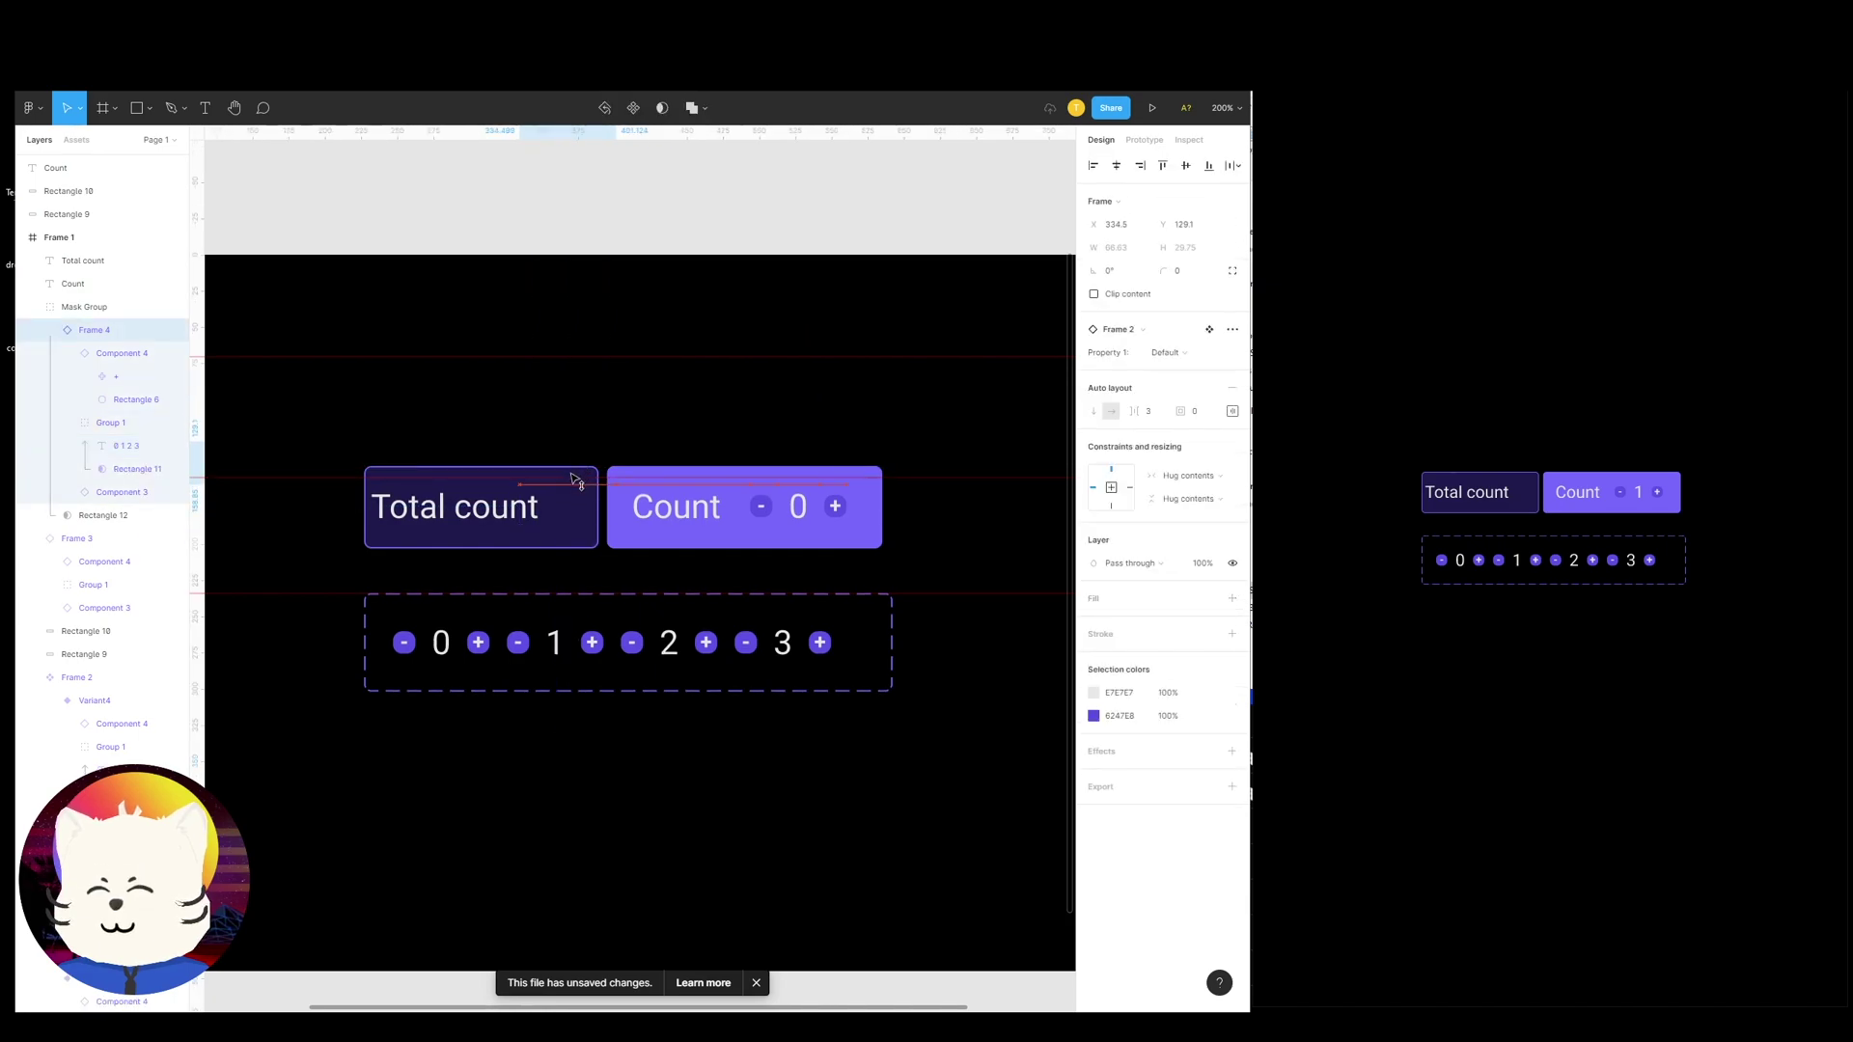
pyautogui.hotkey('ctrl', 'z')
# Select the 0 1 2 3 text nested inside the Total count card's masked counter copy to inspect it, and clear the selection
pyautogui.doubleClick(565, 511)
pyautogui.press('Escape')
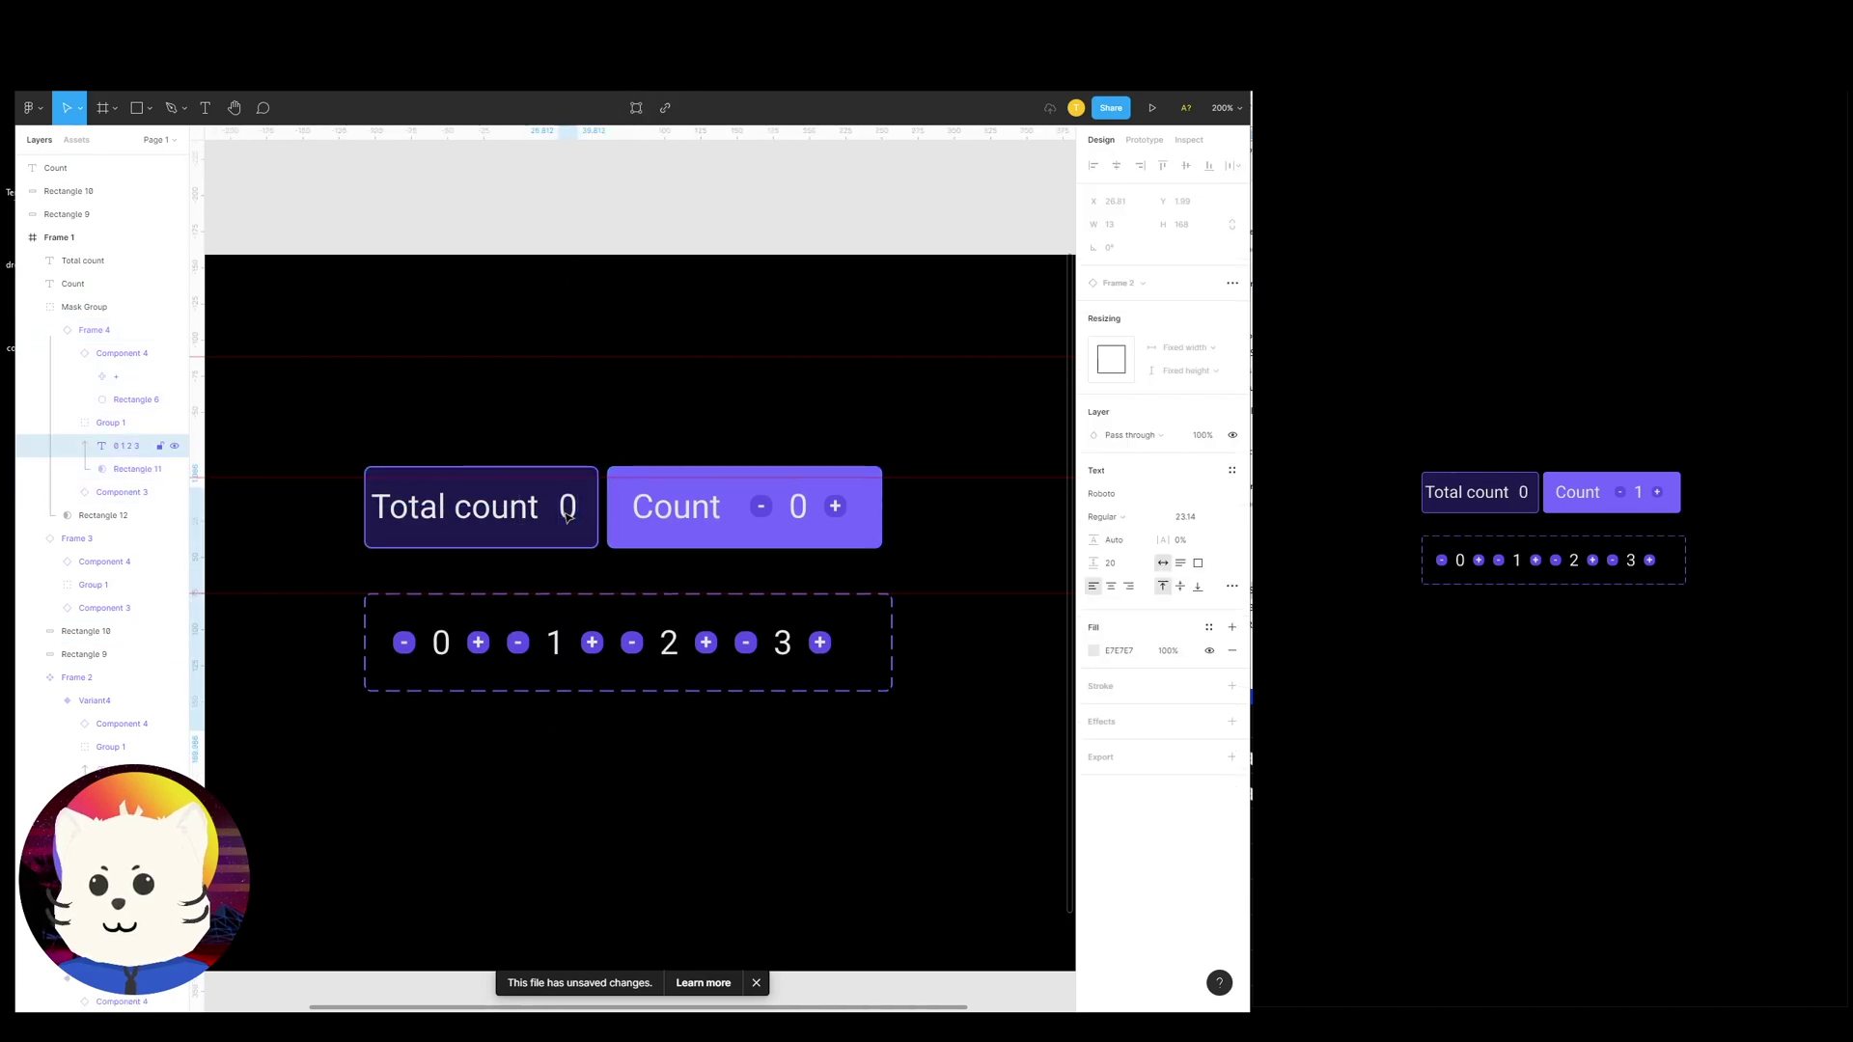
pyautogui.press('Escape')
pyautogui.click(575, 522)
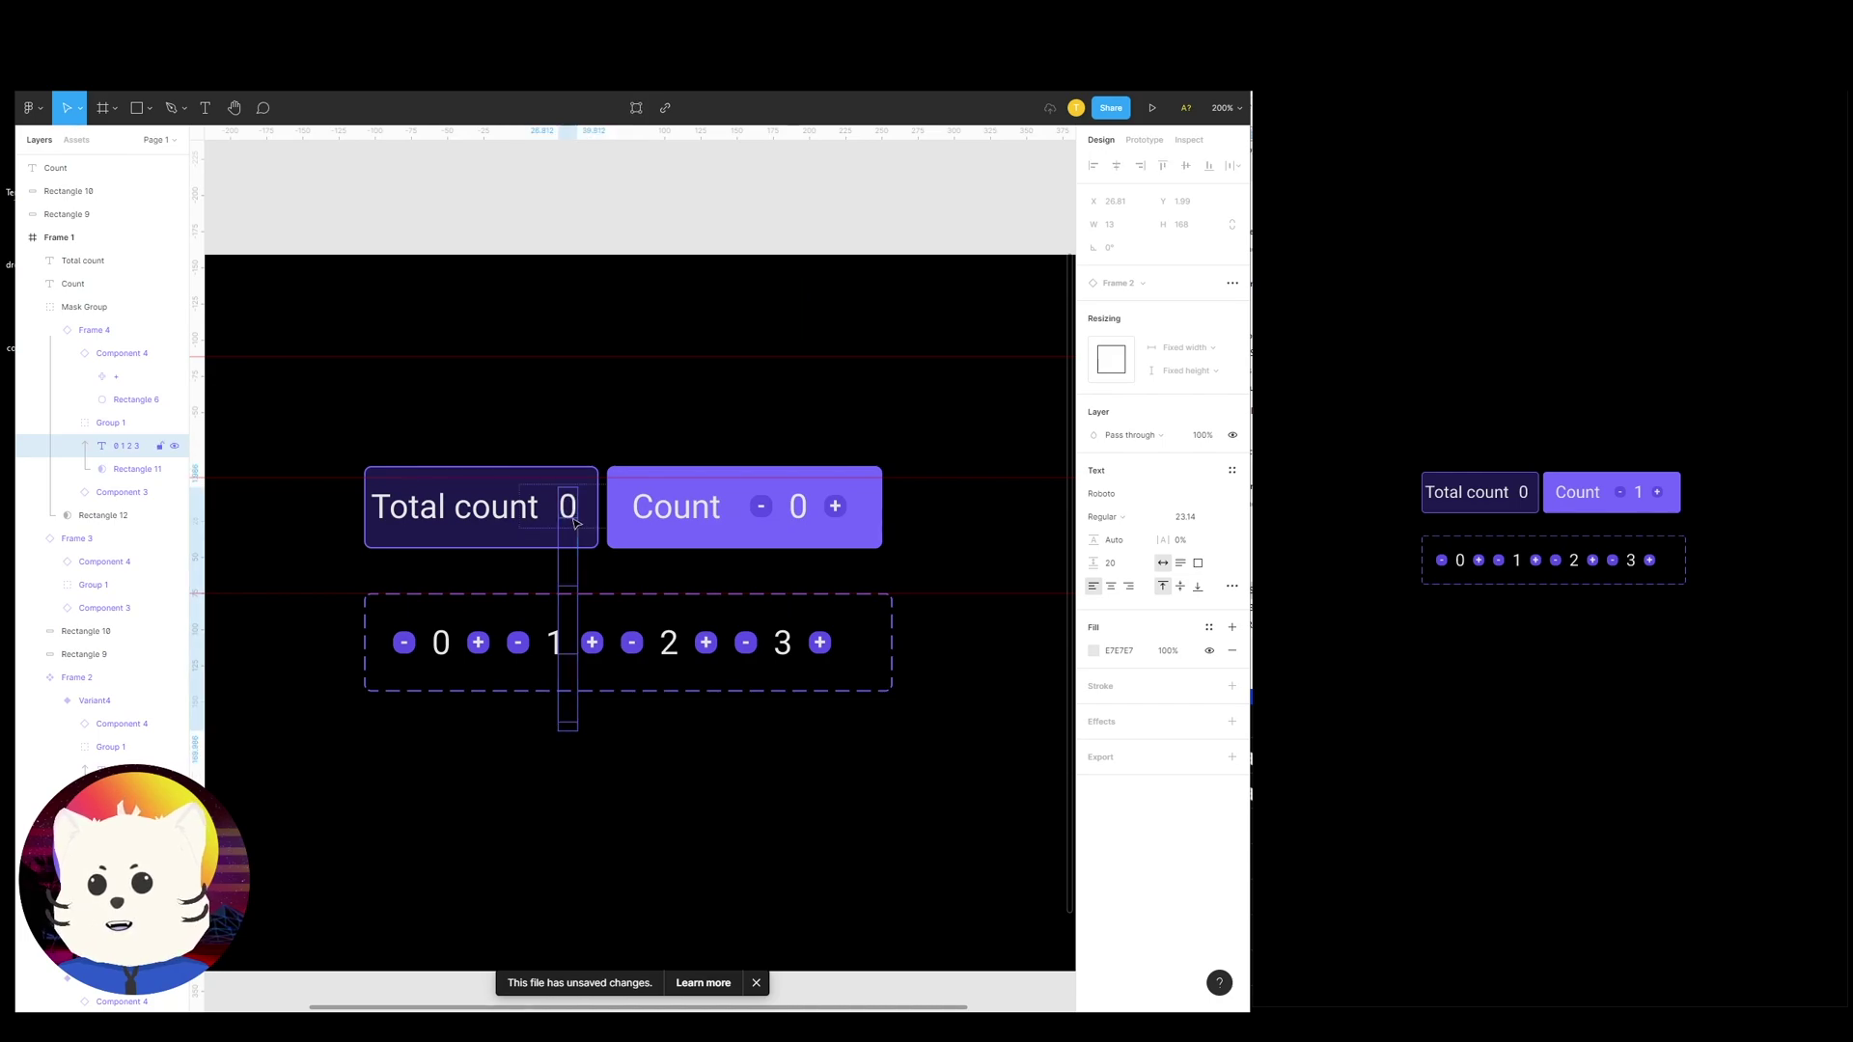
pyautogui.doubleClick(576, 523)
pyautogui.click(836, 366)
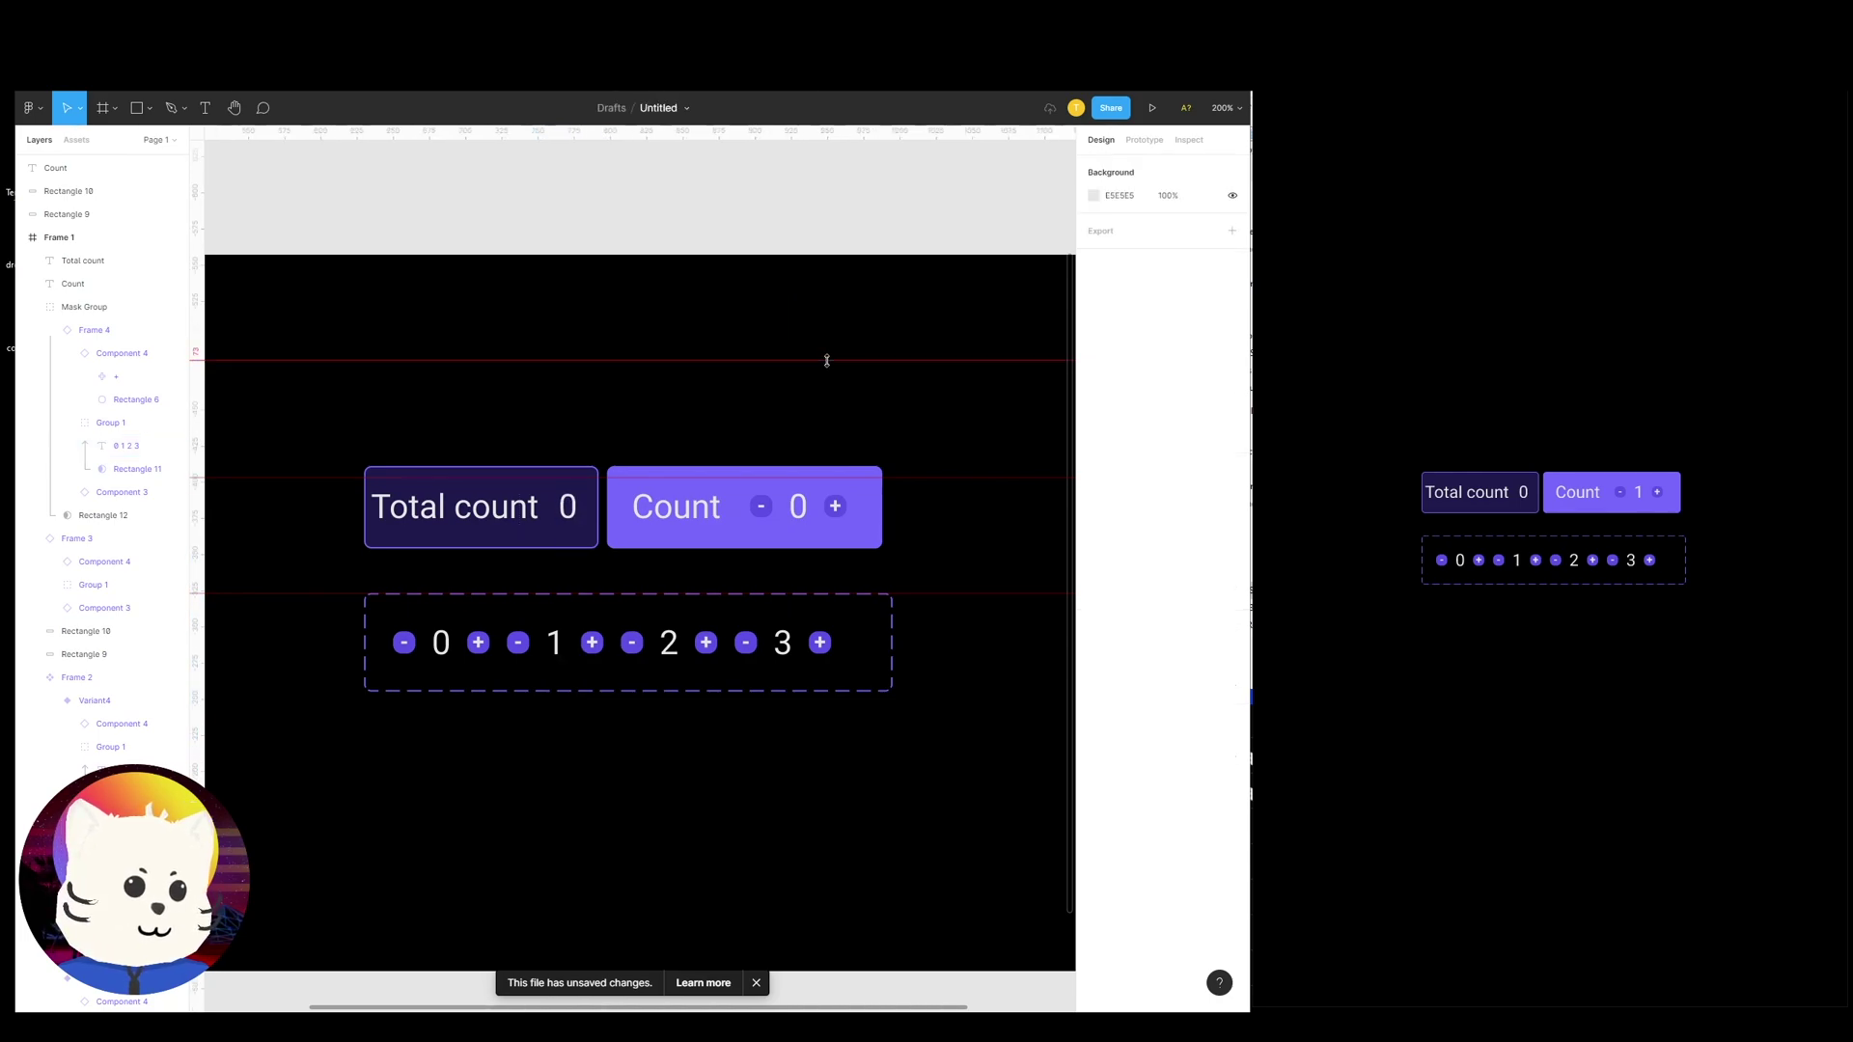
# Select the two cards and the dashed counter component set together inside Frame 1
pyautogui.press('-')
pyautogui.moveTo(794, 437); pyautogui.dragTo(792, 498)
pyautogui.moveTo(860, 714); pyautogui.dragTo(411, 519)
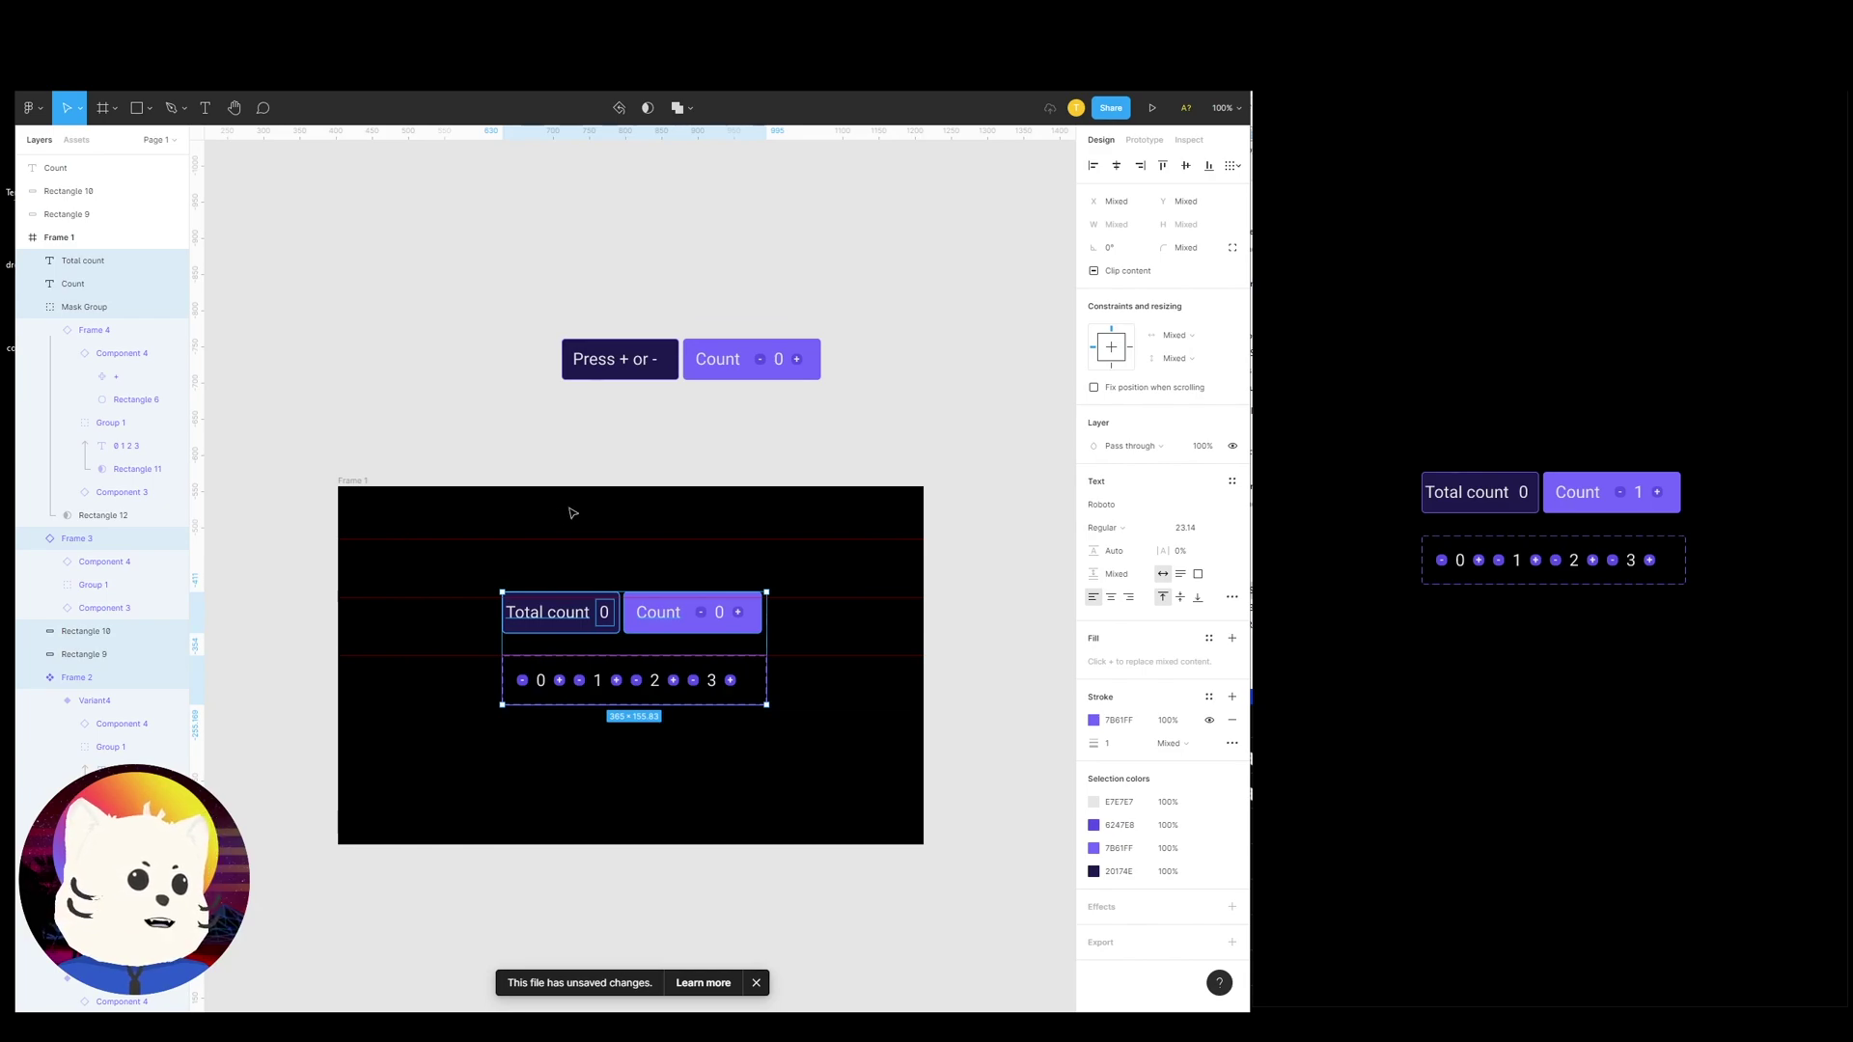
pyautogui.moveTo(769, 460); pyautogui.dragTo(802, 442)
# Select the original "Press + or -" and Count cards above Frame 1 and move them closer to the frame
pyautogui.moveTo(881, 437); pyautogui.dragTo(571, 271)
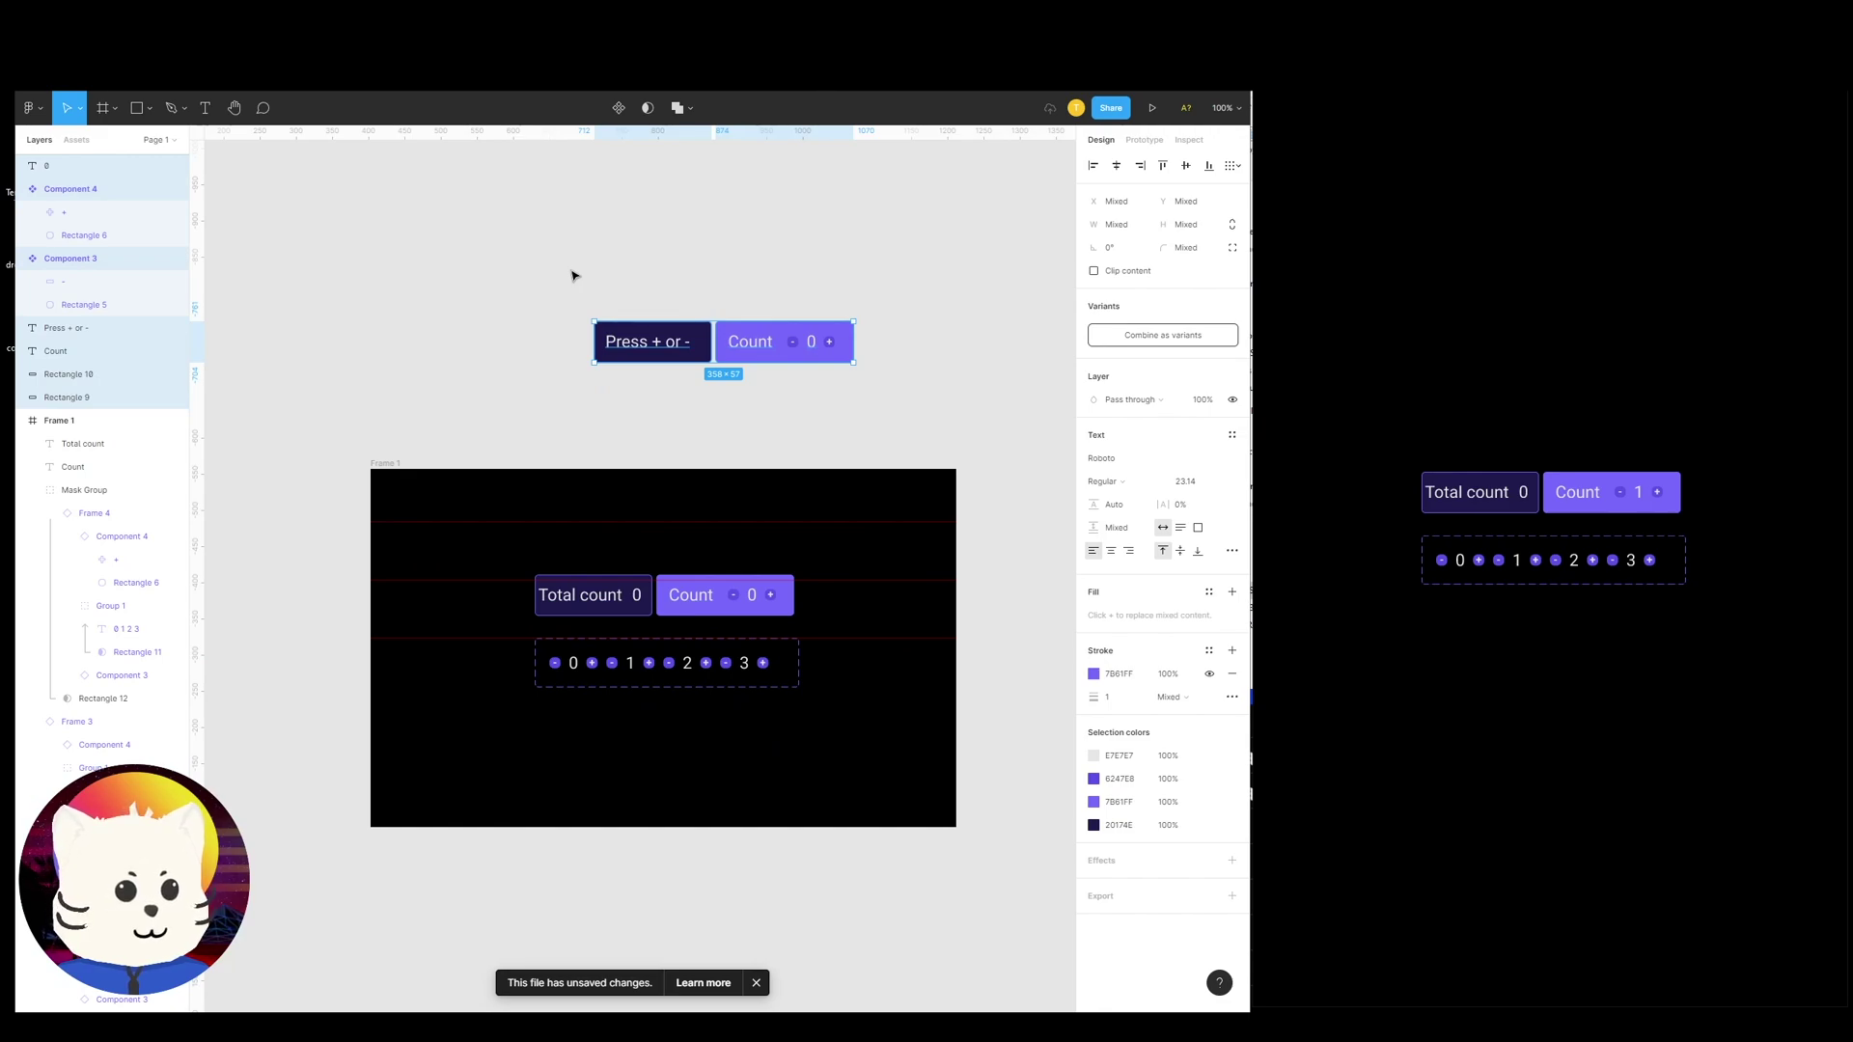
pyautogui.moveTo(930, 380); pyautogui.dragTo(603, 302)
pyautogui.moveTo(516, 278); pyautogui.dragTo(809, 390)
pyautogui.moveTo(576, 318); pyautogui.dragTo(930, 400)
pyautogui.moveTo(933, 401)
pyautogui.mouseDown()
pyautogui.moveTo(627, 317)
pyautogui.moveTo(932, 413)
pyautogui.mouseUp()
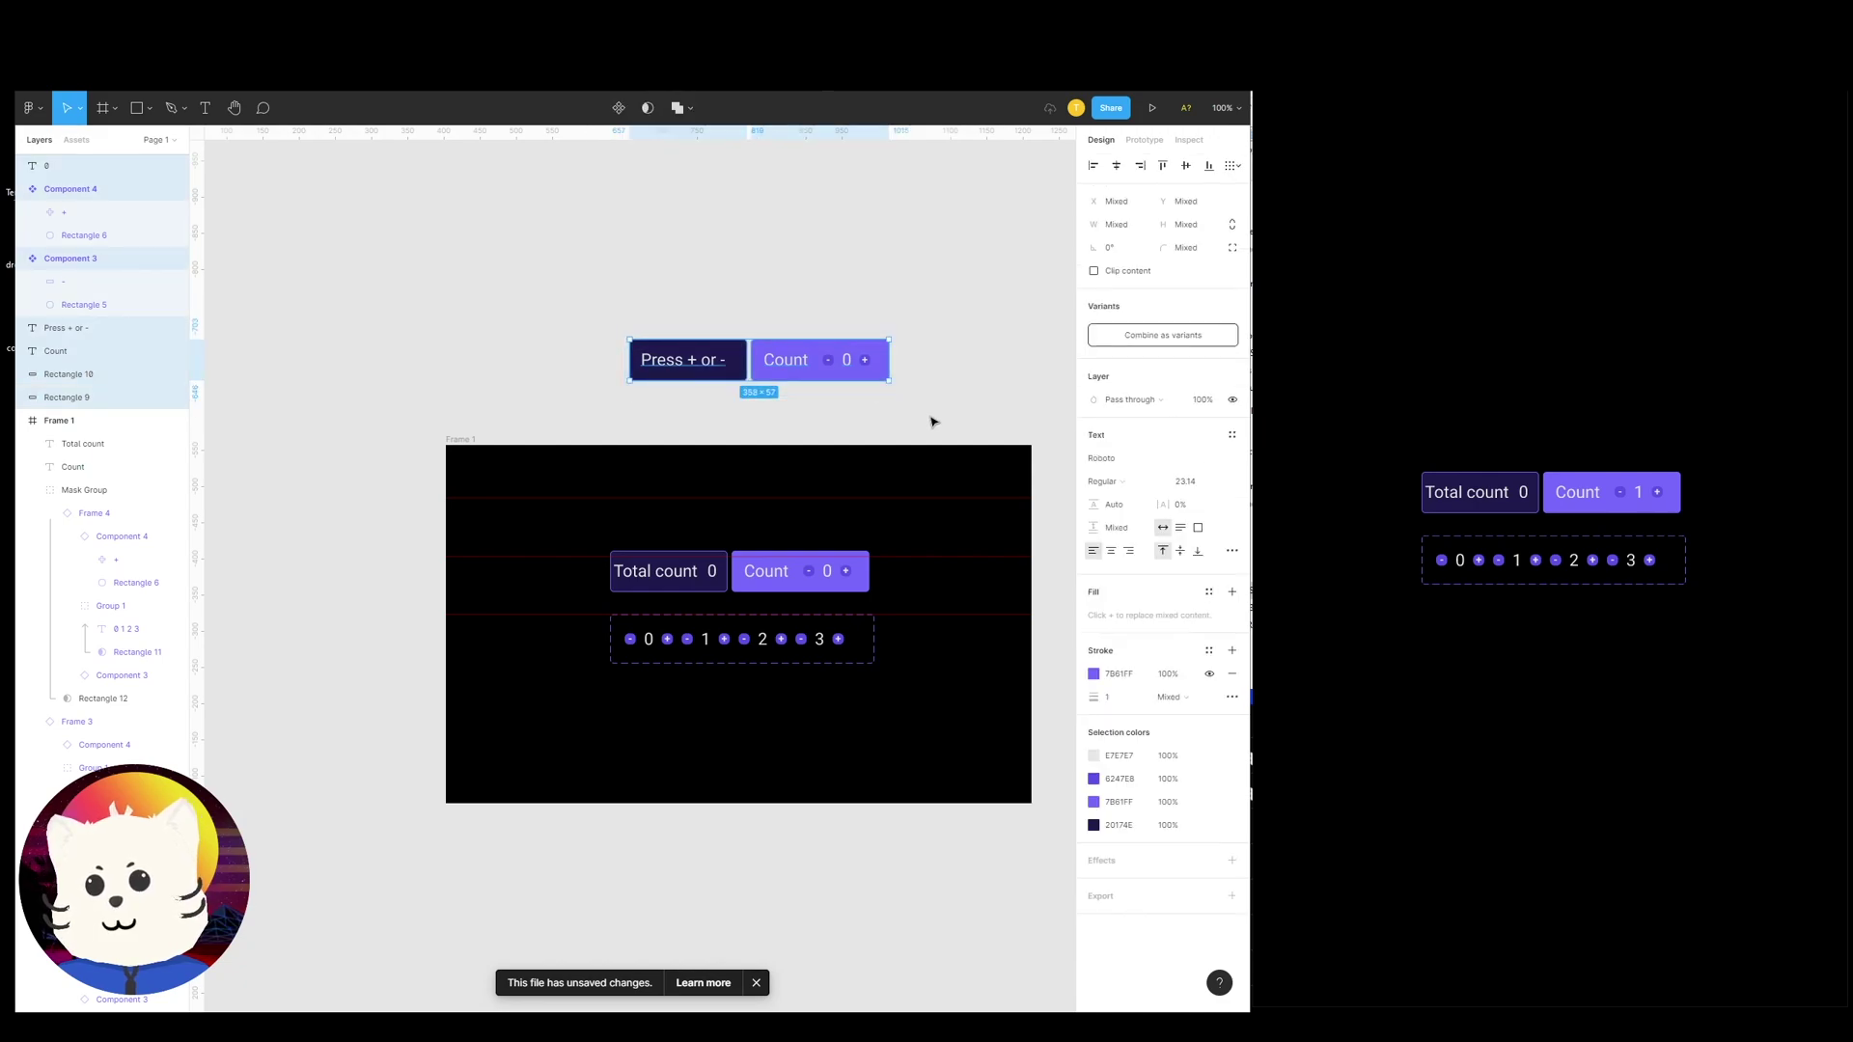